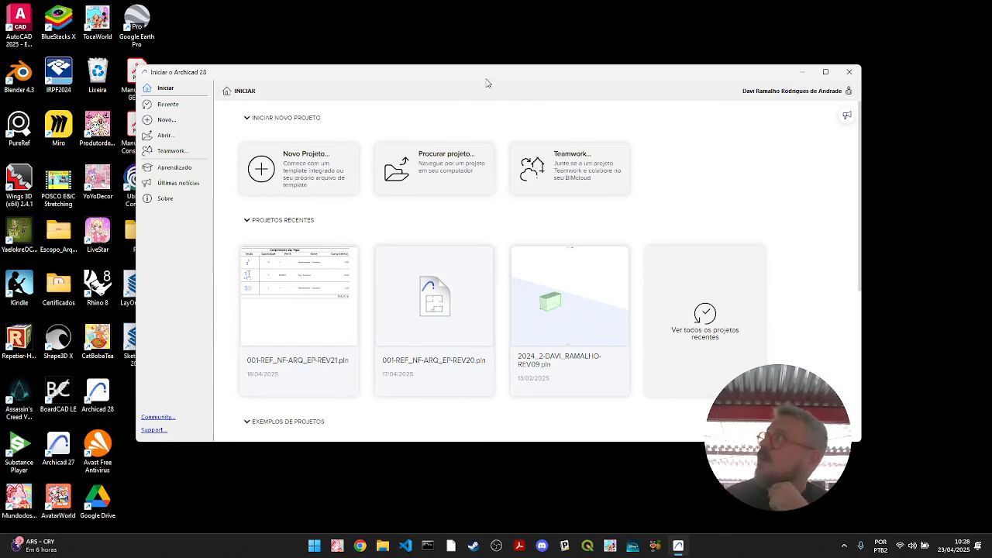
- Examine the start window's recent projects and example projects, collapsing and expanding both sections
{"action": "left_click_drag", "start_coordinate": [488, 83], "coordinate": [491, 69]}
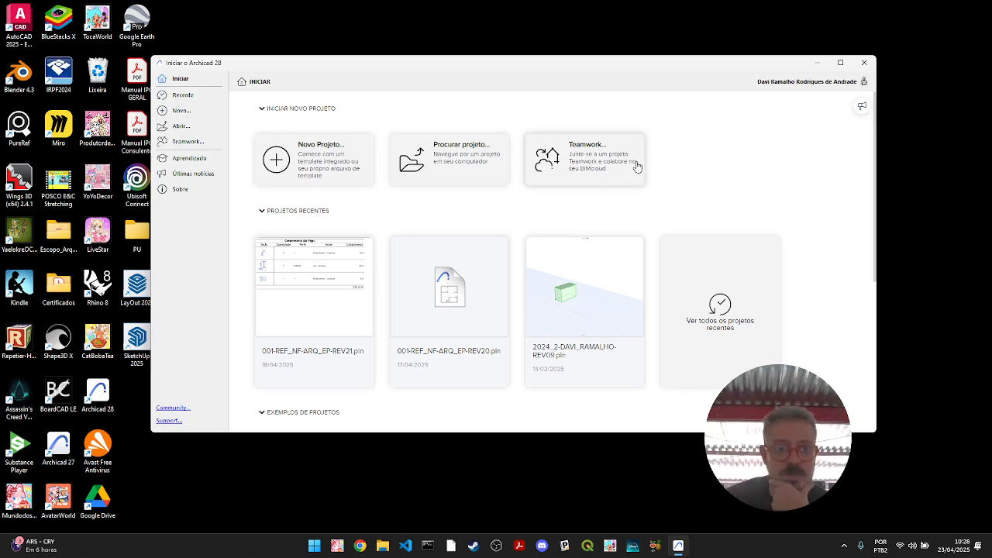
{"action": "left_click", "coordinate": [262, 212]}
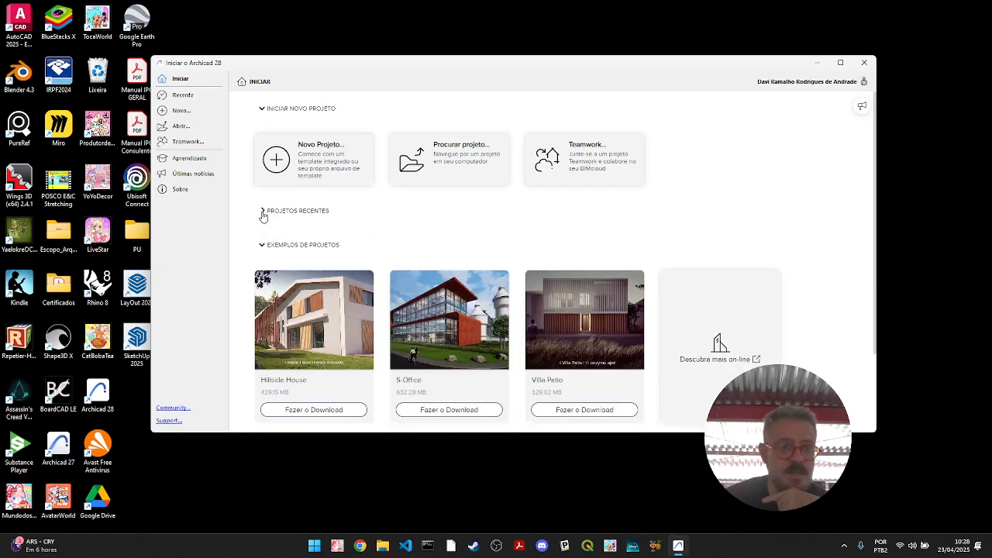
{"action": "left_click", "coordinate": [262, 213]}
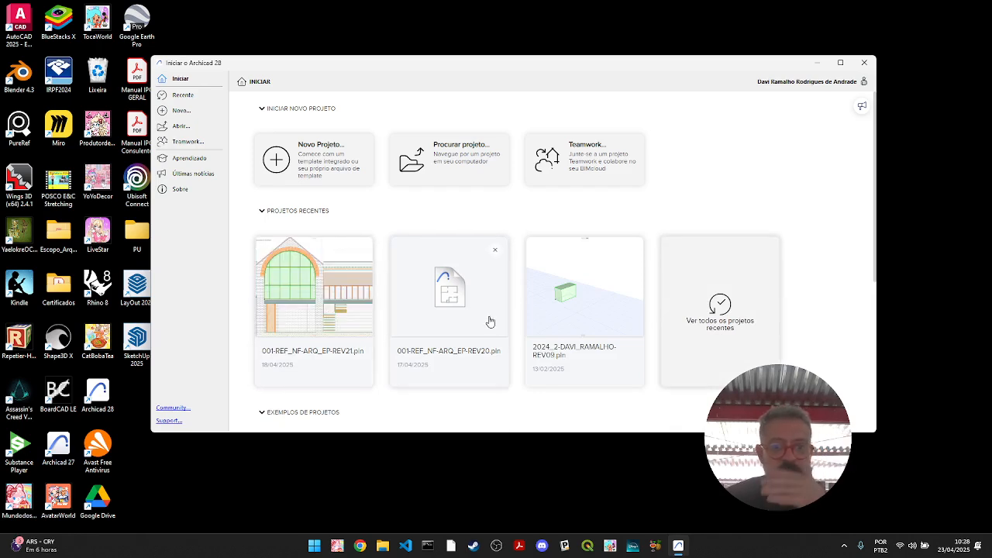
{"action": "left_click", "coordinate": [263, 213]}
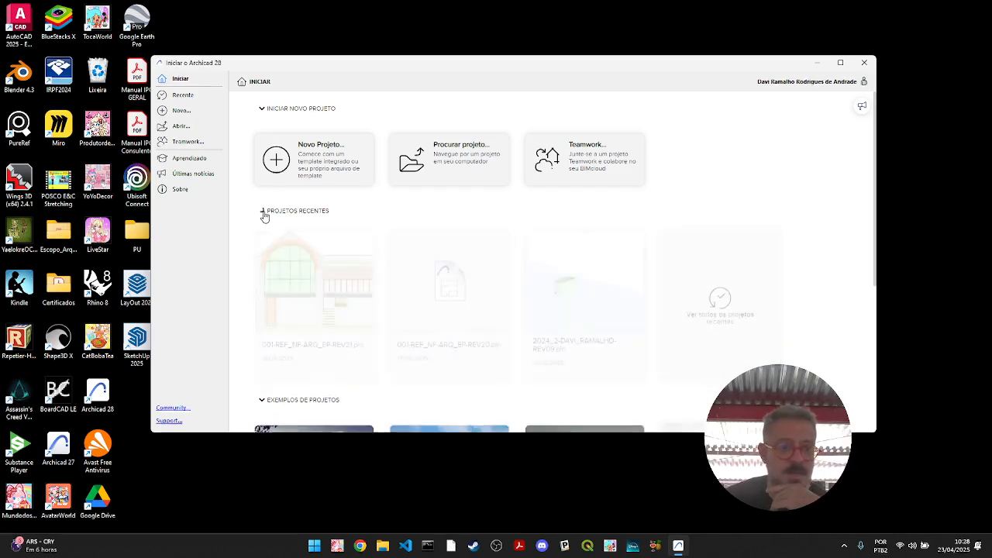
{"action": "scroll", "coordinate": [372, 322], "scroll_direction": "down", "scroll_amount": 2}
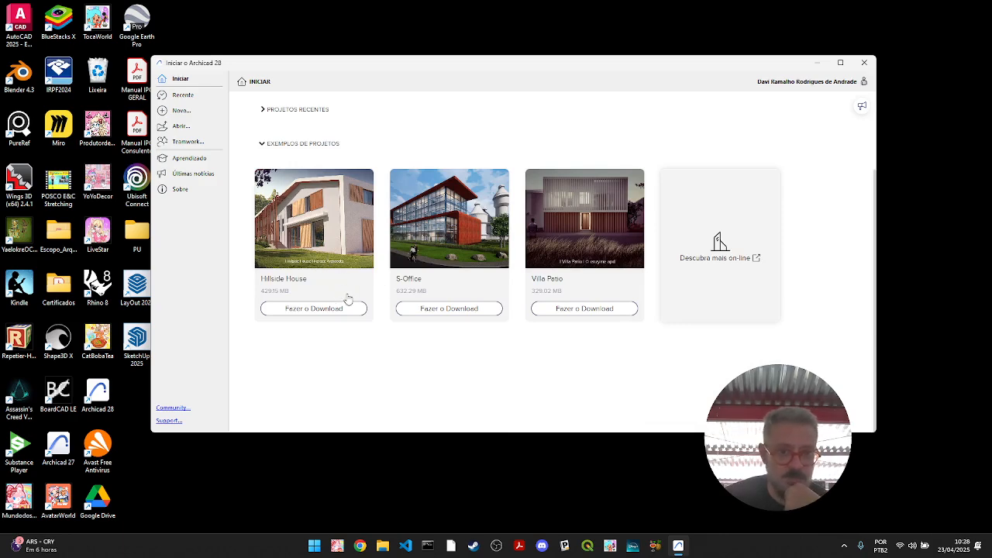
{"action": "scroll", "coordinate": [348, 299], "scroll_direction": "up", "scroll_amount": 2}
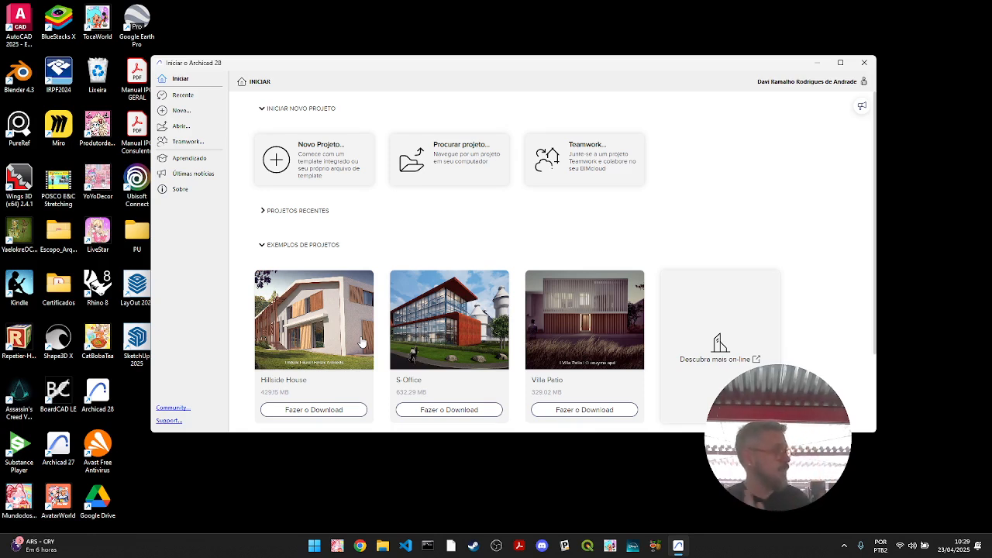
{"action": "left_click", "coordinate": [263, 246]}
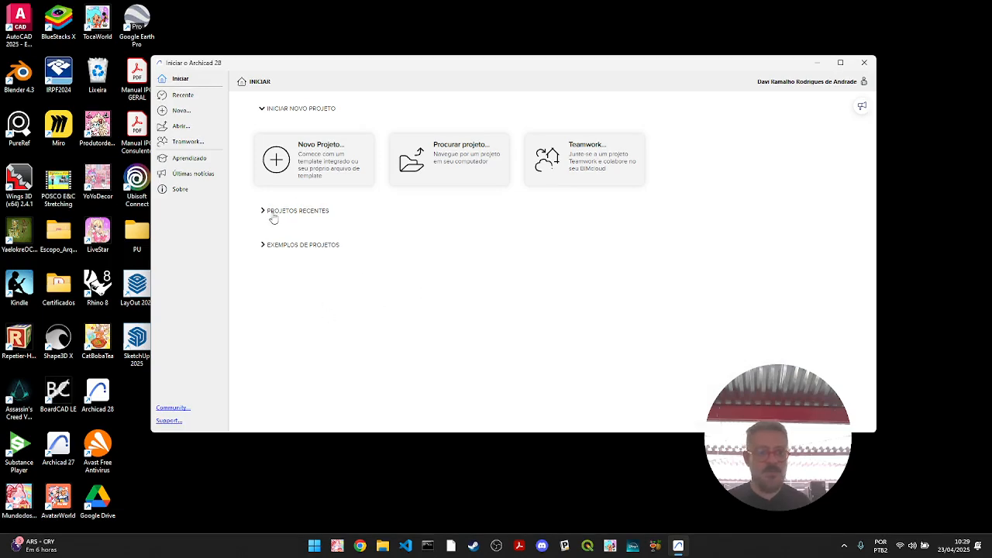
{"action": "left_click", "coordinate": [262, 245]}
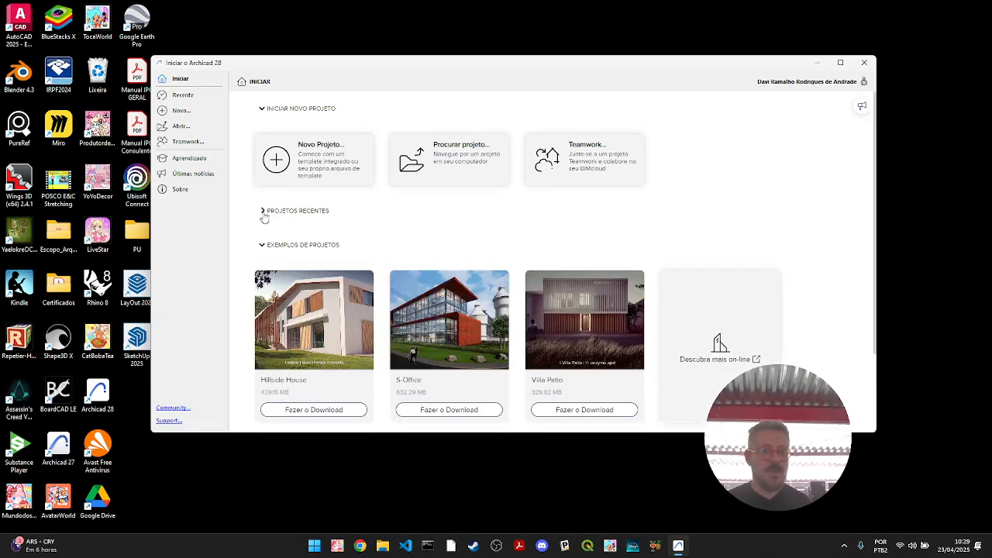
{"action": "left_click", "coordinate": [263, 210]}
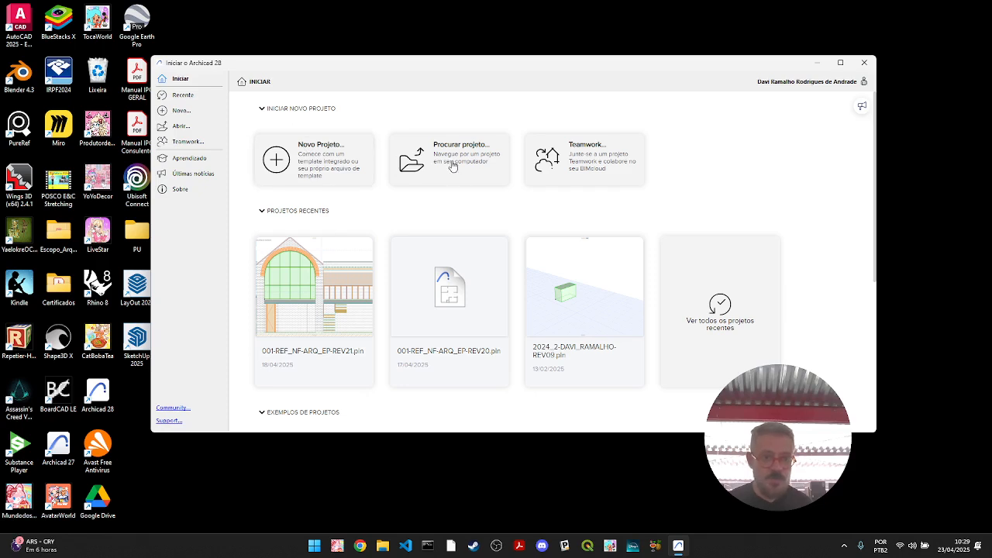
- Start a new project based on the AC28 Template.tpl template
{"action": "left_click", "coordinate": [350, 165]}
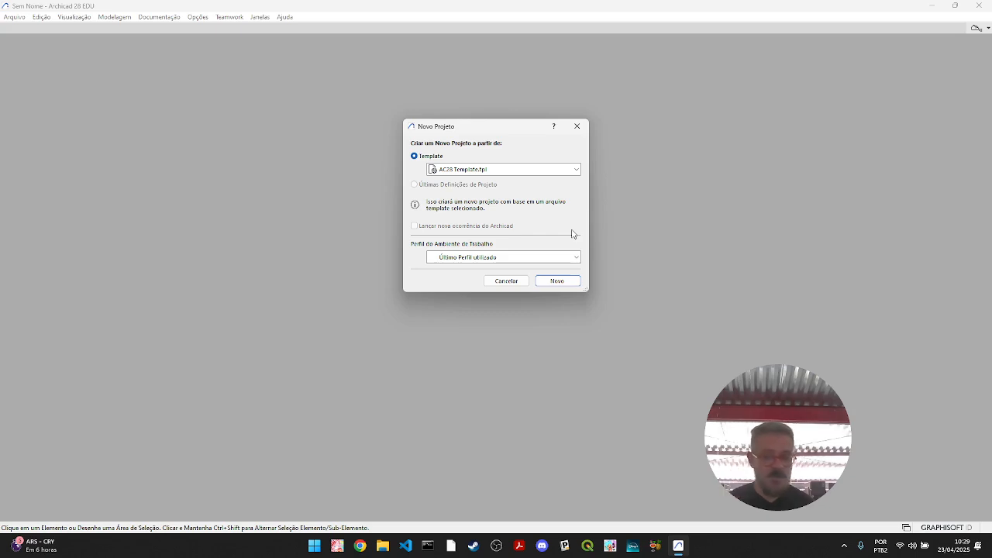
{"action": "left_click", "coordinate": [511, 170]}
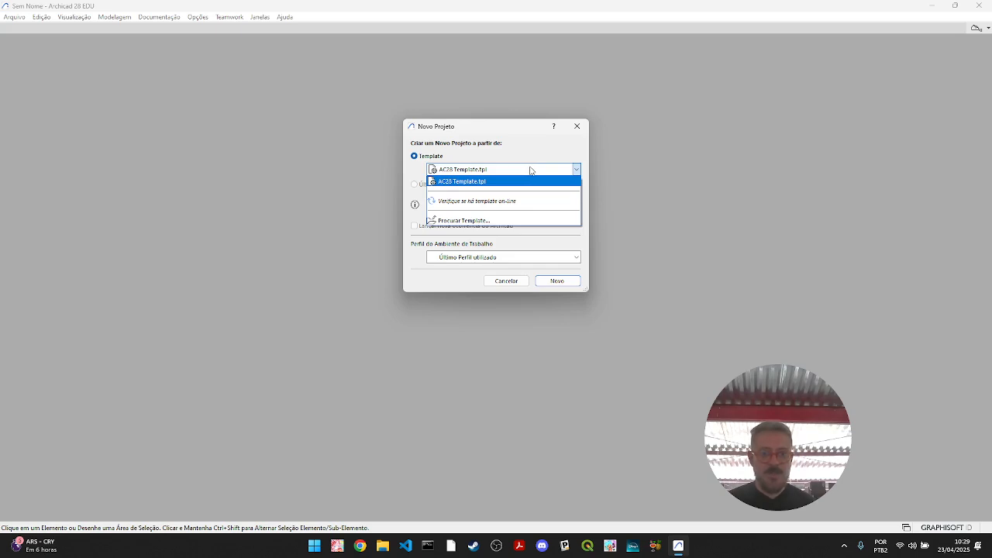
{"action": "left_click", "coordinate": [524, 169]}
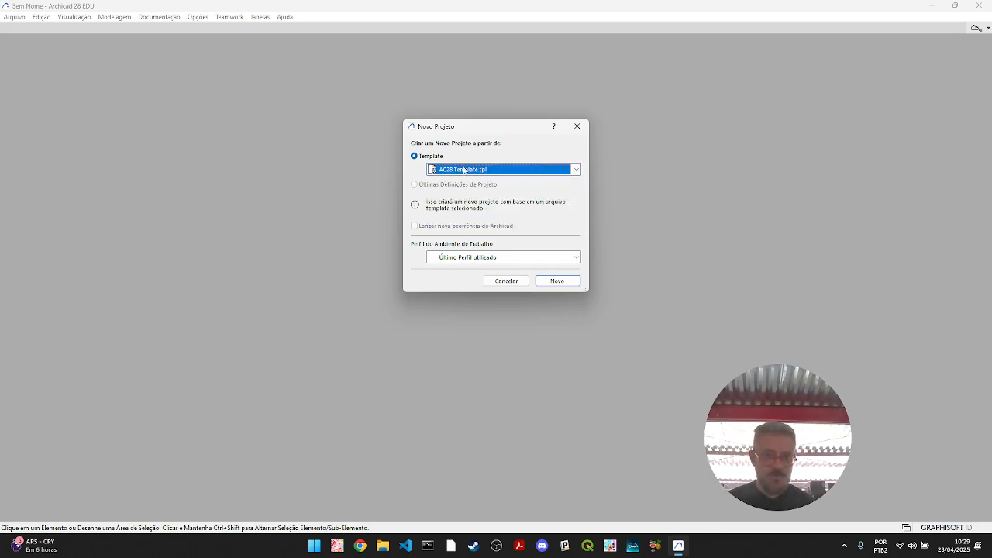
{"action": "left_click", "coordinate": [513, 171]}
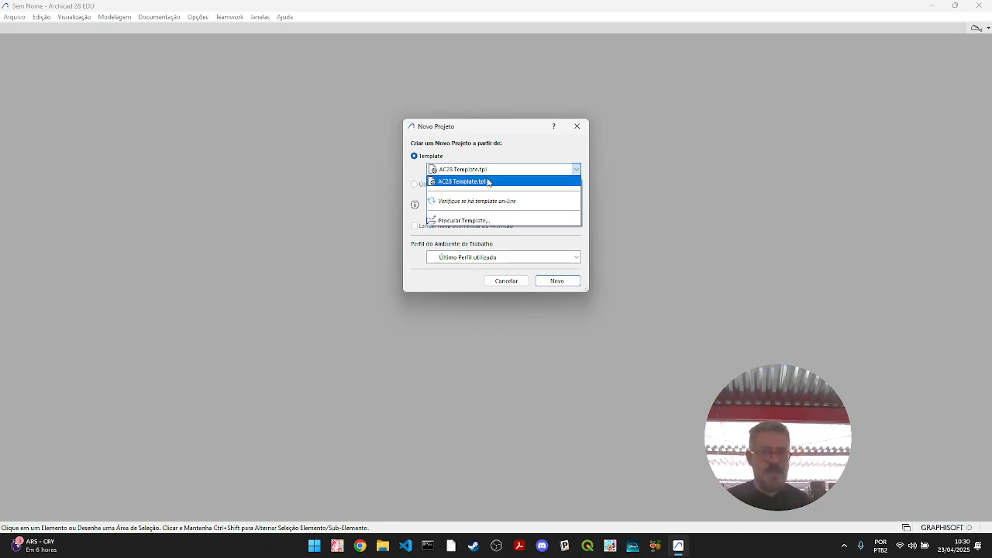
{"action": "left_click", "coordinate": [496, 183]}
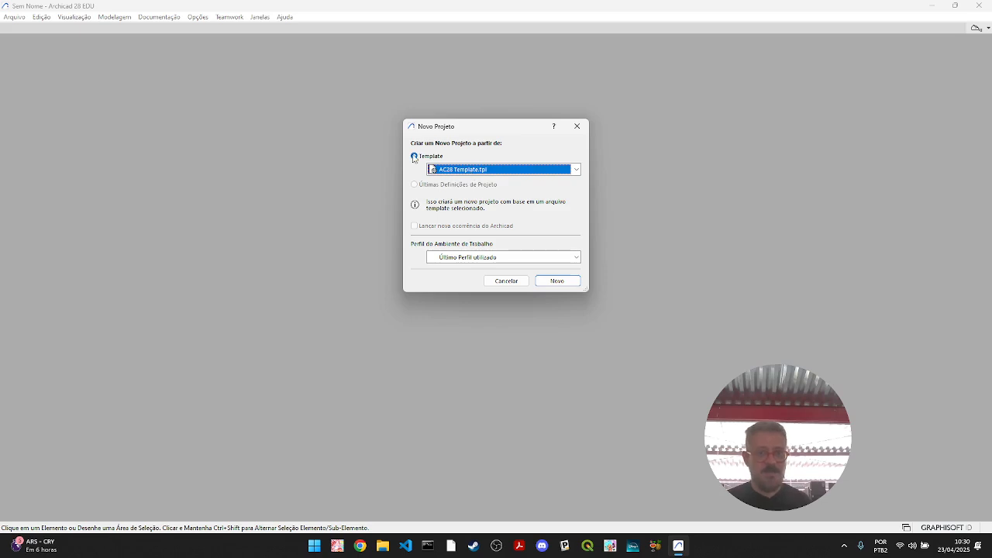
{"action": "left_click", "coordinate": [483, 170]}
{"action": "left_click", "coordinate": [432, 172]}
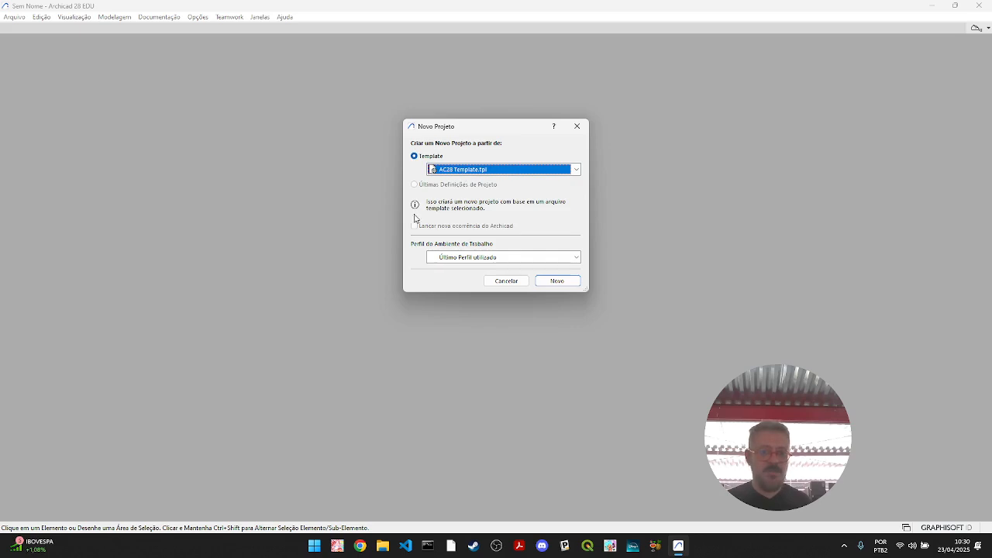
- Set the work environment profile to Perfil Arquitetura 28 and create the project
{"action": "left_click", "coordinate": [560, 260]}
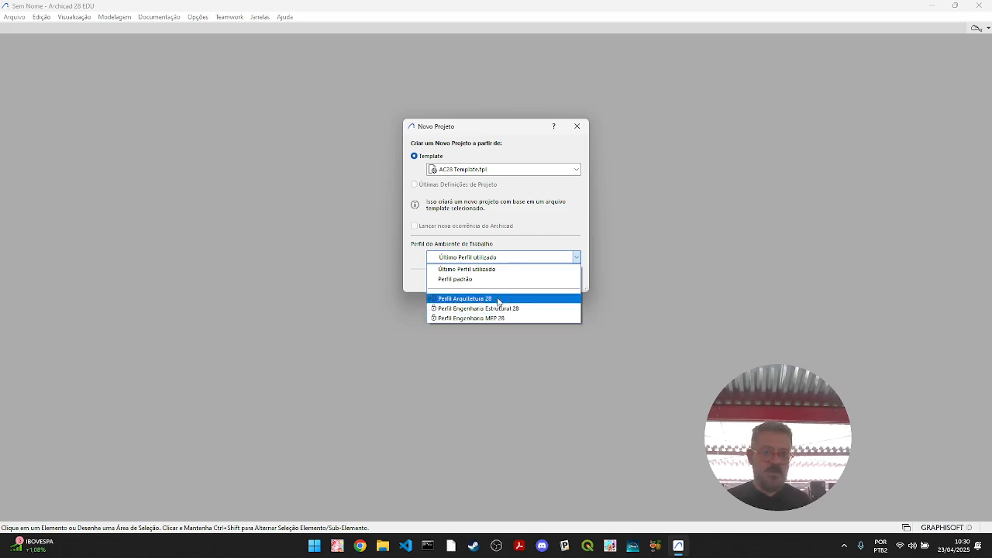
{"action": "left_click", "coordinate": [559, 215]}
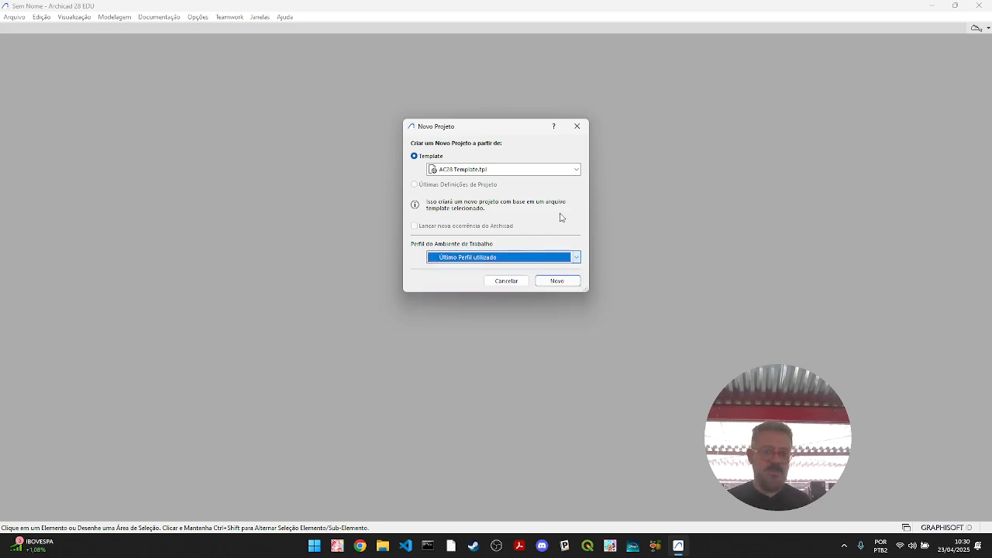
{"action": "left_click", "coordinate": [545, 257]}
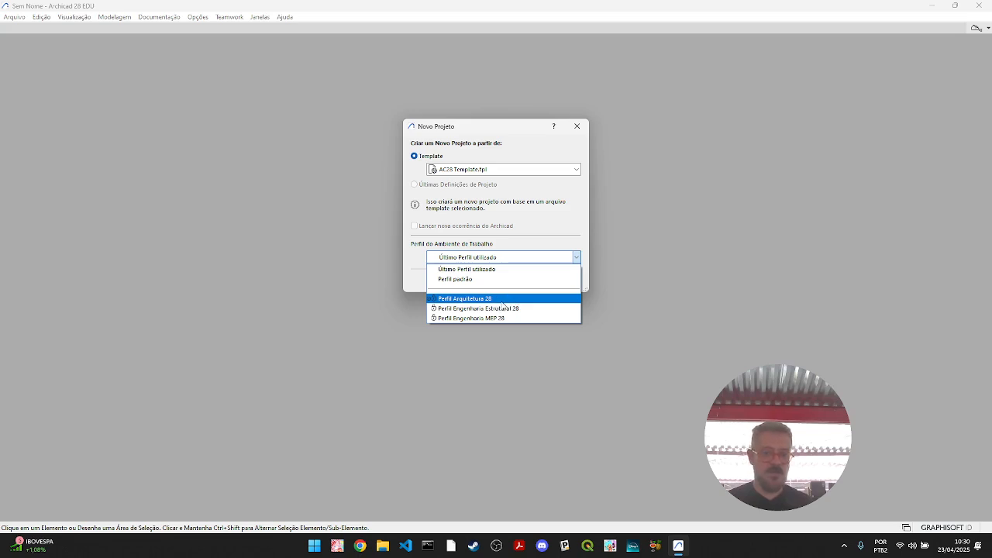
{"action": "left_click", "coordinate": [503, 299]}
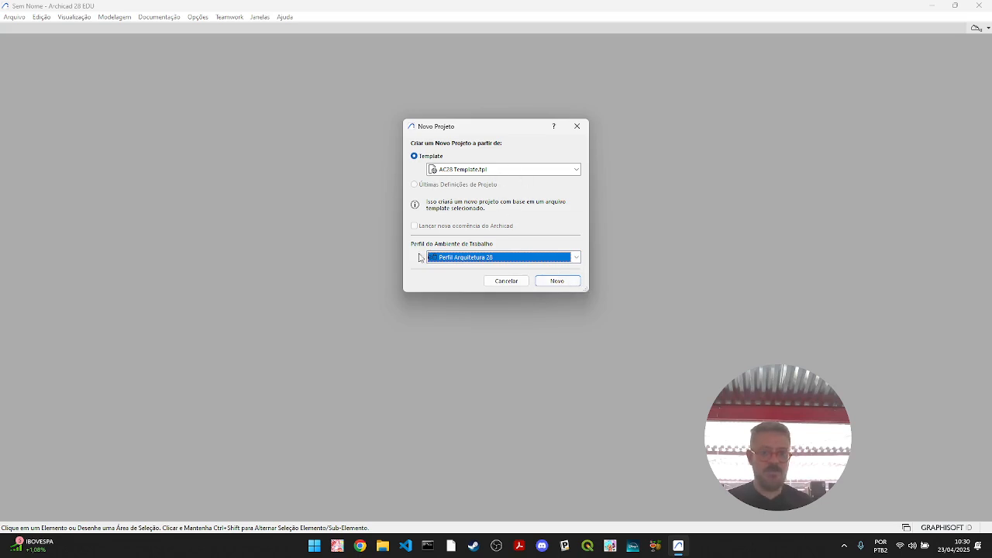
{"action": "left_click", "coordinate": [555, 282]}
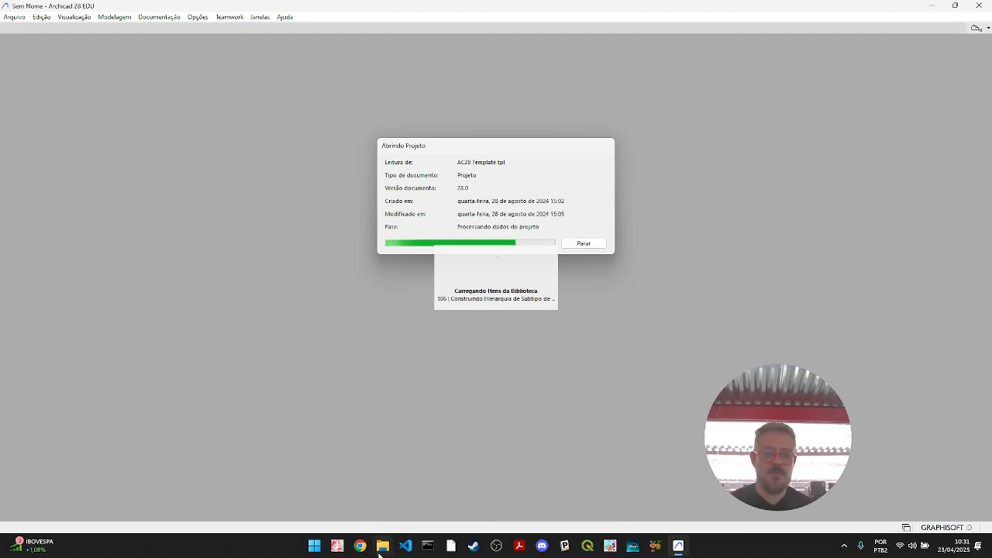
- Switch to File Explorer and open Meu Drive > DAUD-UFC > 2025_1 > EF2 > 00-BASES > 03-BLOCOS_FROEBEL on the university's Google Drive
{"action": "left_click", "coordinate": [386, 548]}
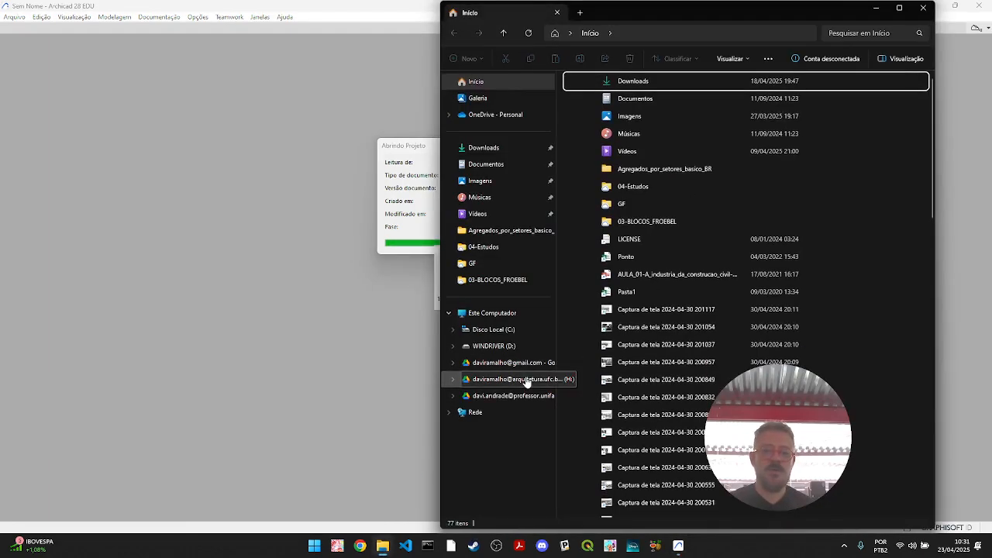
{"action": "left_click", "coordinate": [527, 379]}
{"action": "double_click", "coordinate": [612, 108]}
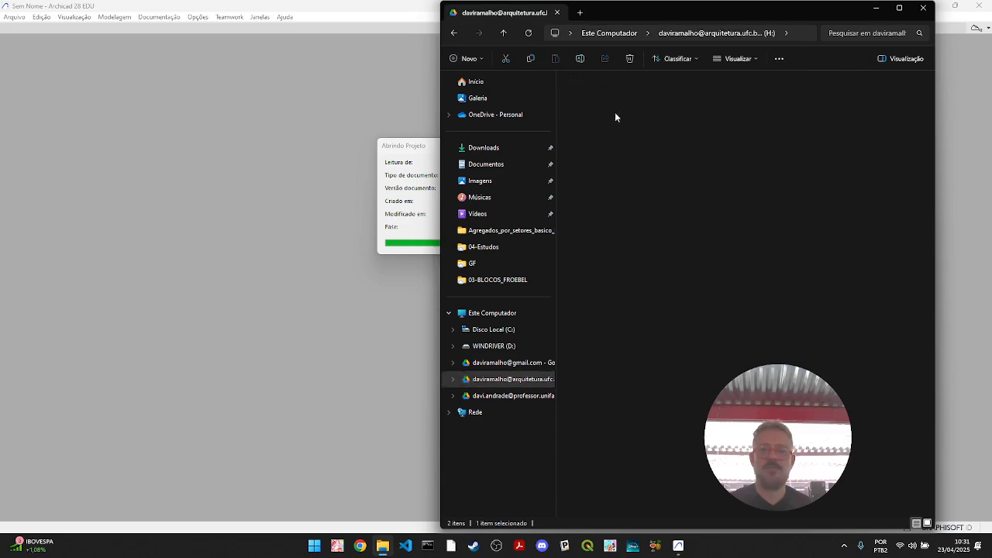
{"action": "double_click", "coordinate": [624, 121]}
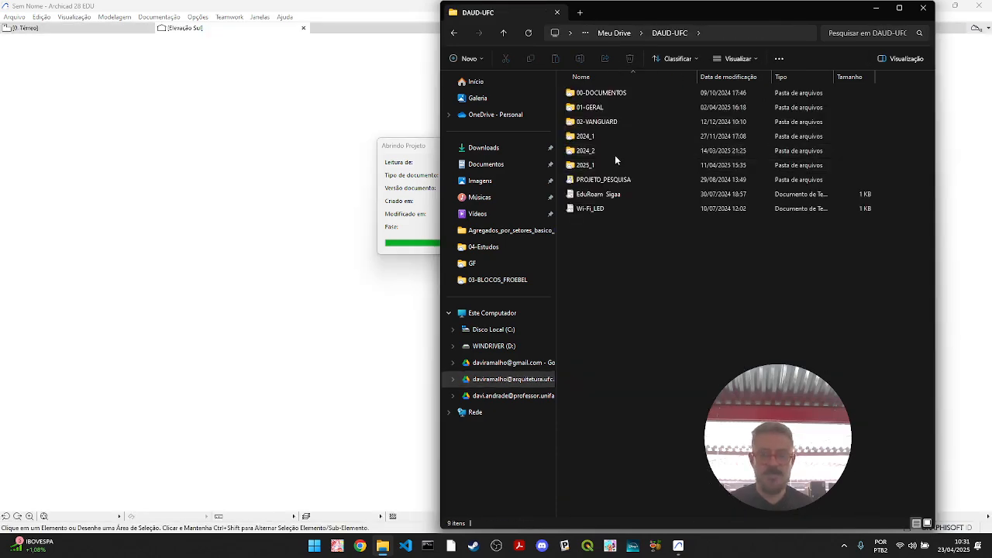
{"action": "double_click", "coordinate": [600, 164]}
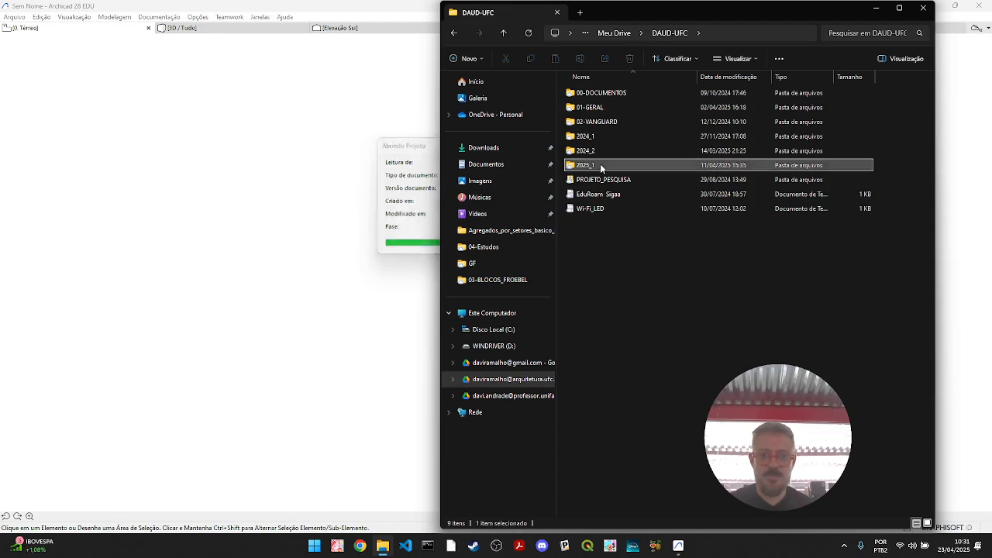
{"action": "double_click", "coordinate": [594, 136]}
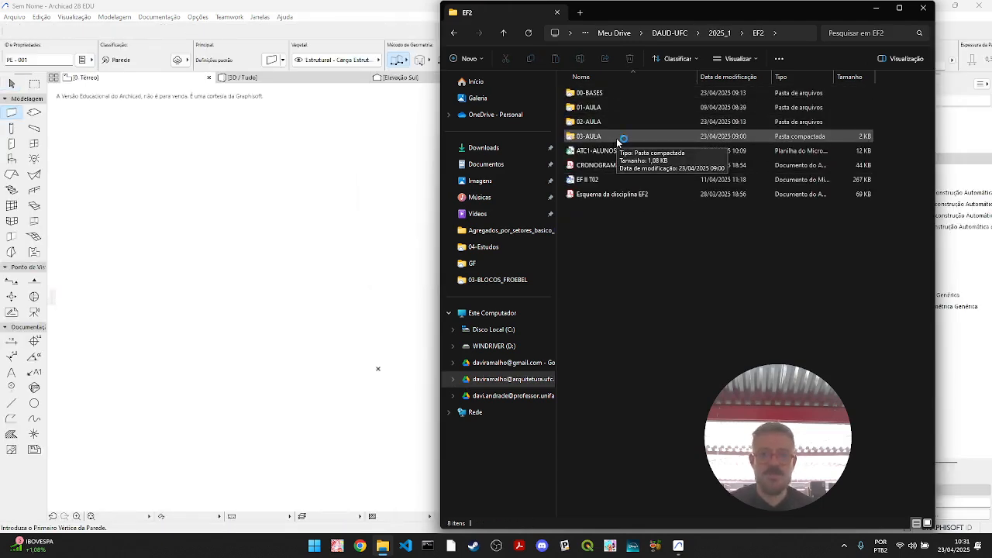
{"action": "double_click", "coordinate": [609, 93]}
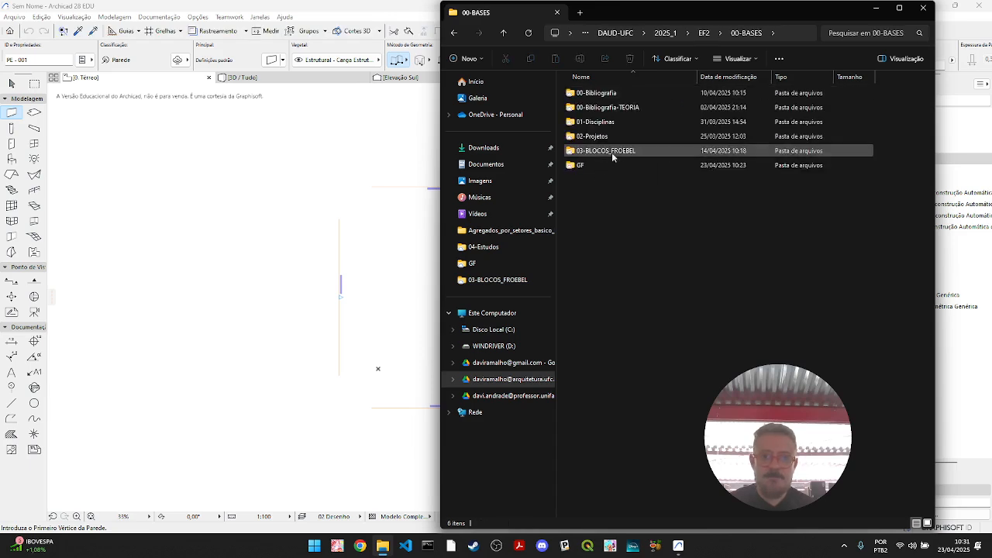
{"action": "double_click", "coordinate": [609, 151]}
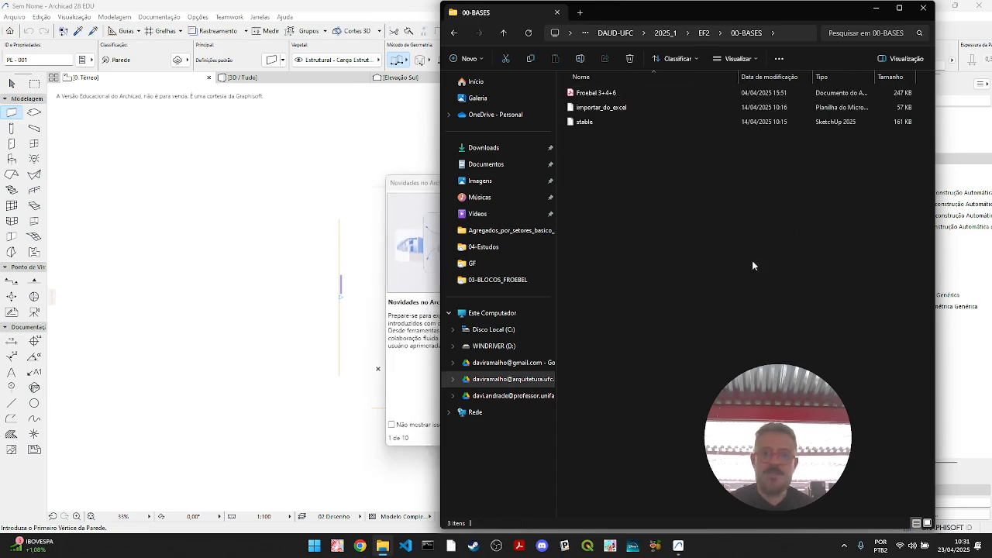
- Open the Froebel 3+4+6 PDF and examine the block quantities and dimensions for Caixa 3, Caixa 4 and Caixa 6
{"action": "left_click", "coordinate": [615, 93]}
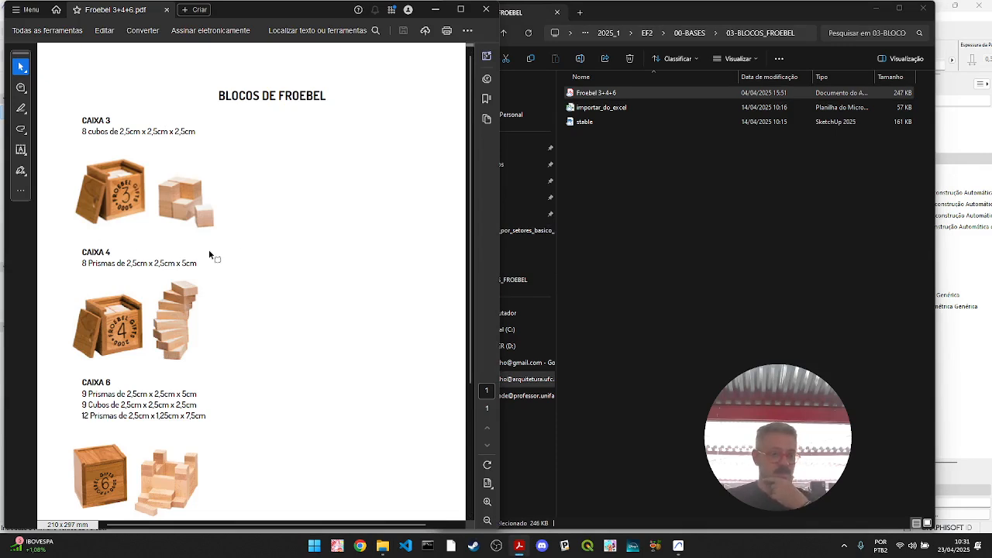
{"action": "scroll", "coordinate": [135, 184], "scroll_direction": "up", "scroll_amount": 1, "text": "ctrl"}
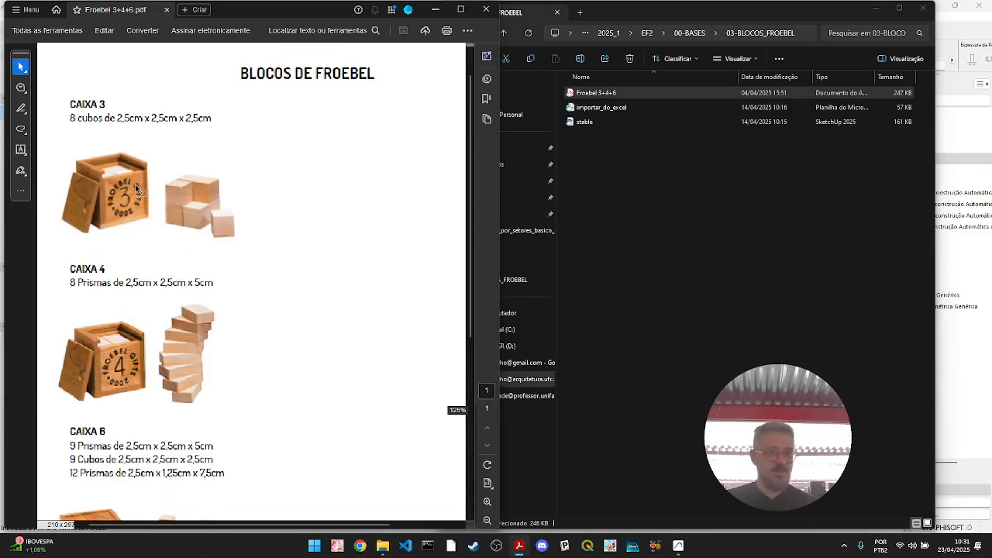
{"action": "scroll", "coordinate": [156, 199], "scroll_direction": "up", "scroll_amount": 1, "text": "ctrl"}
{"action": "scroll", "coordinate": [156, 231], "scroll_direction": "down", "scroll_amount": 1, "text": "ctrl"}
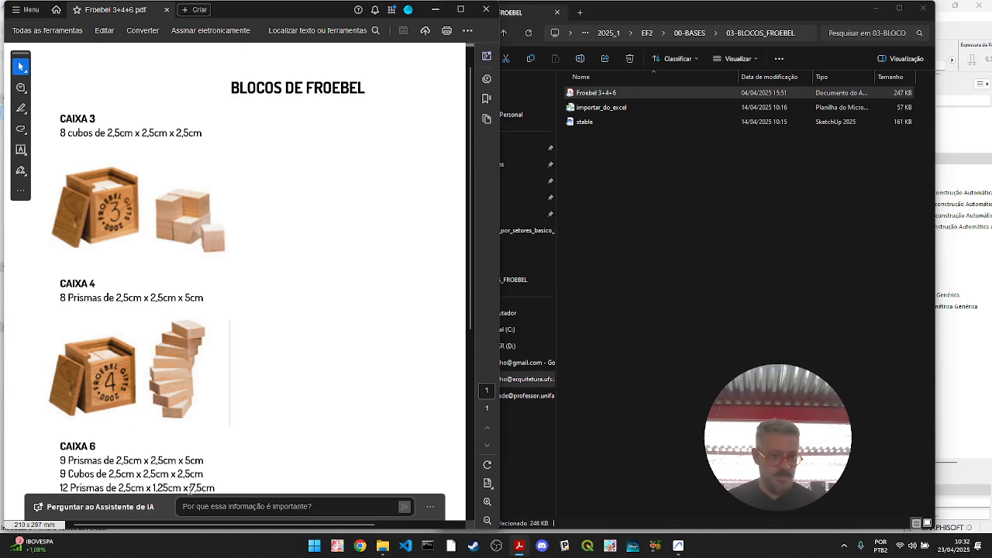
- Switch back to Archicad, dismiss the Novidades no Archicad window and activate the Arrow selection tool
{"action": "left_click", "coordinate": [437, 9]}
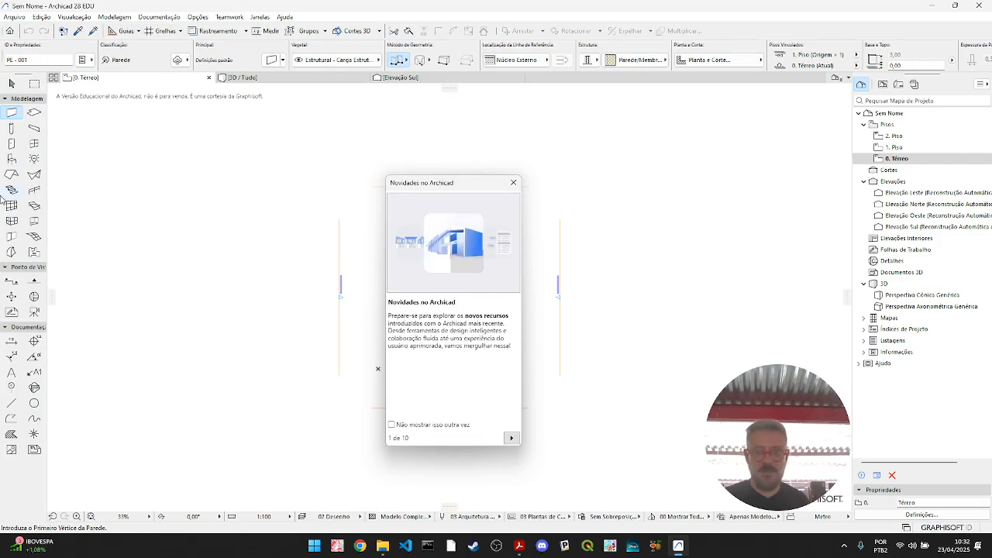
{"action": "left_click", "coordinate": [514, 186]}
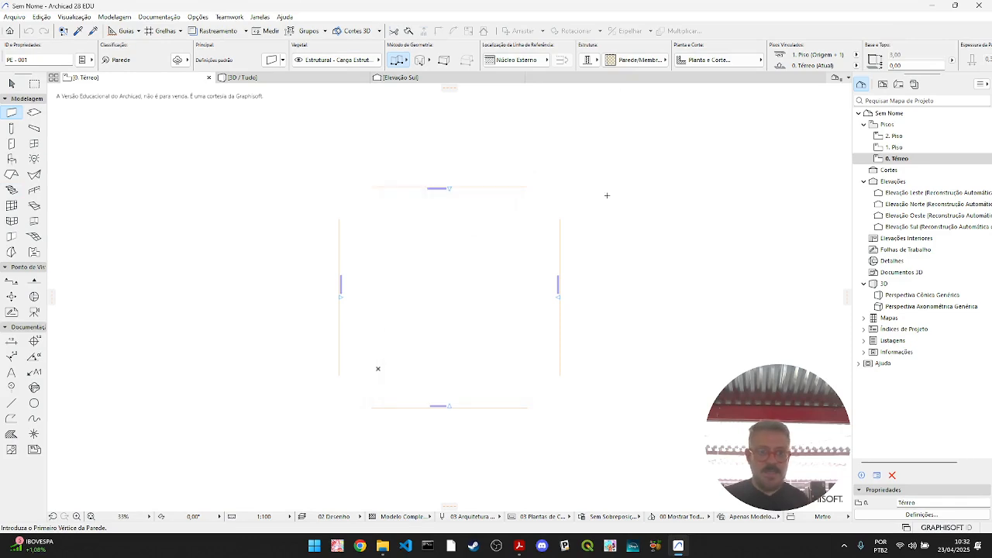
{"action": "left_click", "coordinate": [11, 83]}
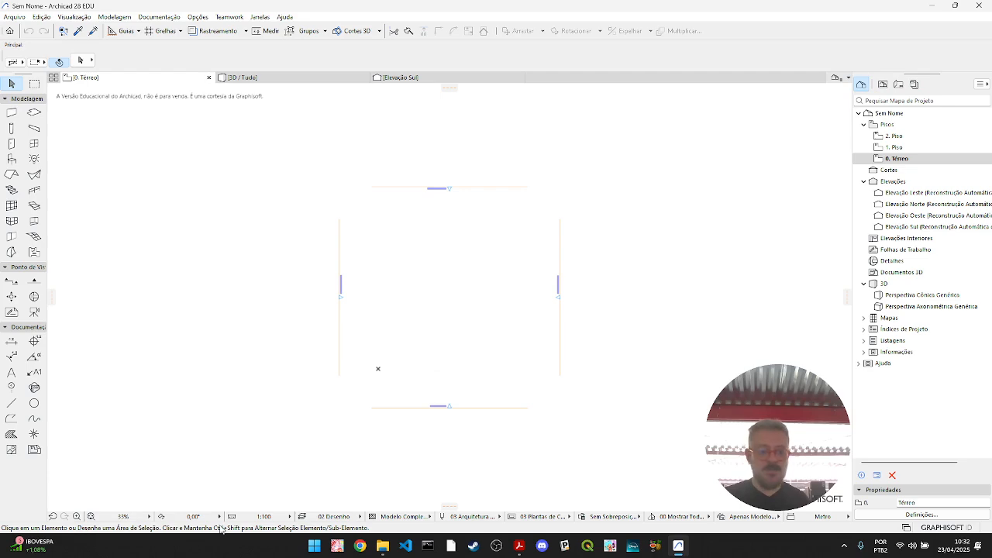
- Launch the Windows Lupa magnifier and set its magnification to 200%
{"action": "left_click", "coordinate": [314, 546]}
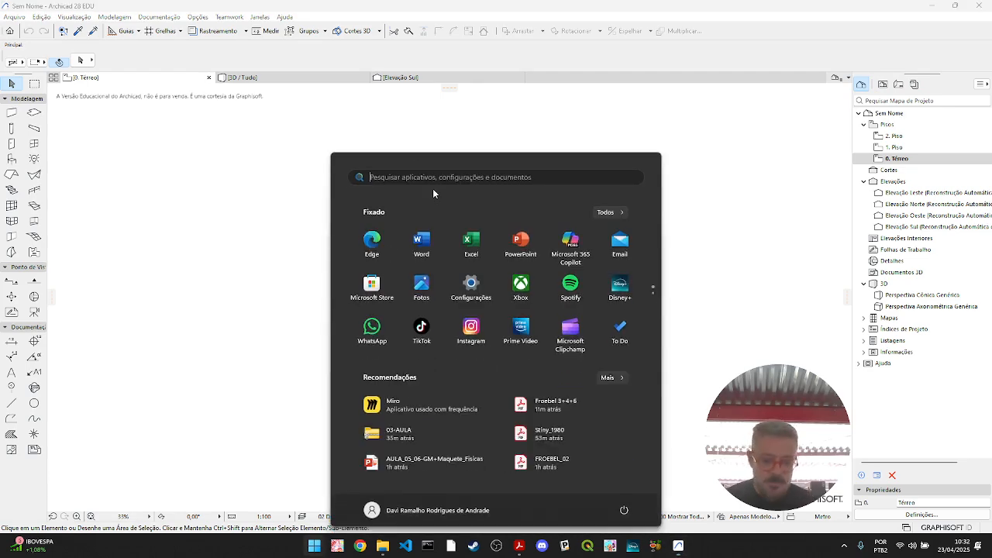
{"action": "type", "text": "lupa"}
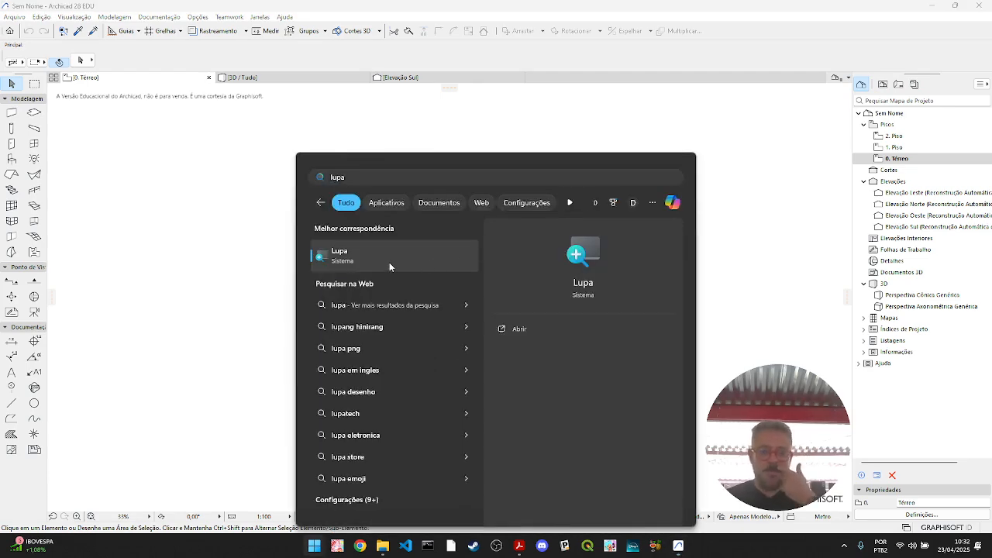
{"action": "left_click", "coordinate": [389, 255]}
{"action": "left_click", "coordinate": [292, 405]}
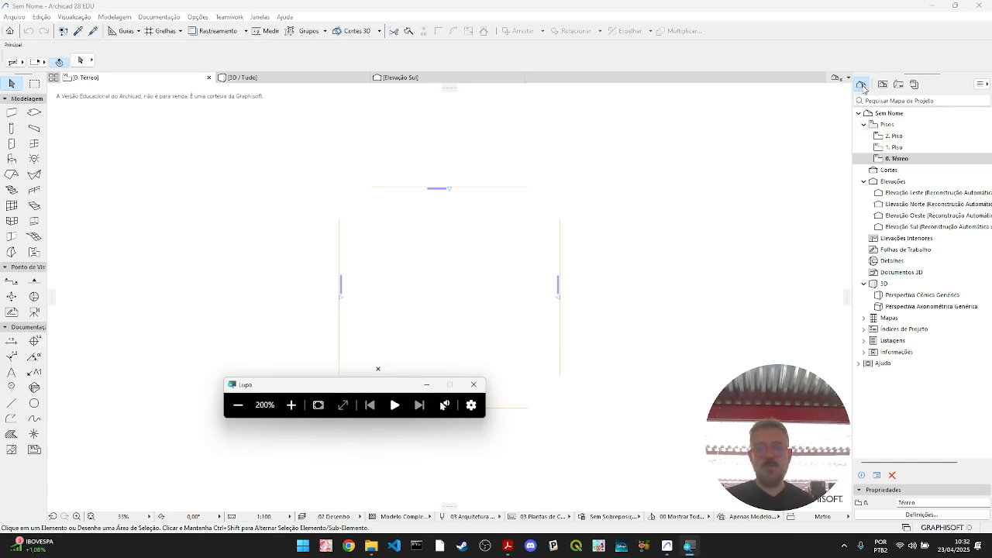
{"action": "left_click", "coordinate": [234, 405]}
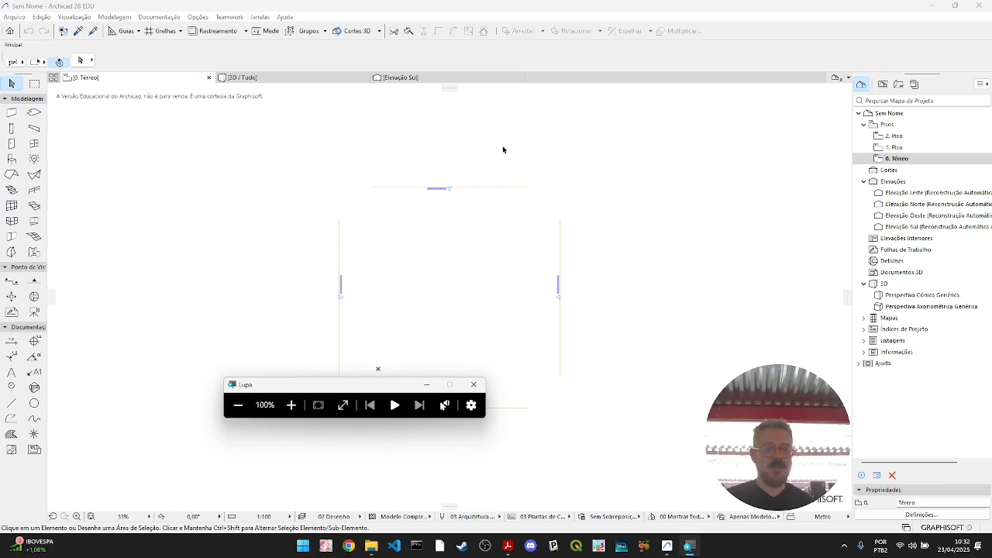
{"action": "left_click", "coordinate": [292, 411]}
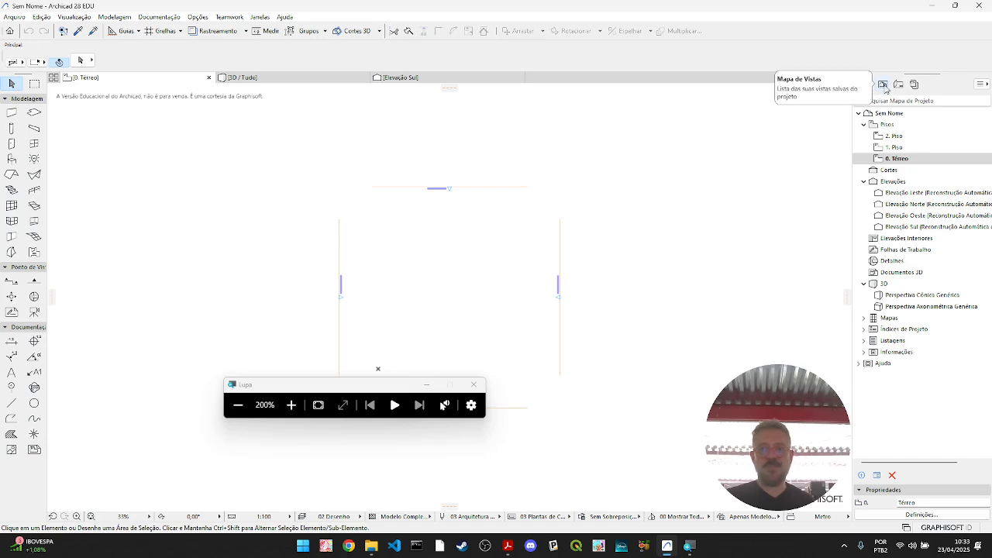
- Examine the project's Mapa de Projeto, Mapa de Vistas, Livro de Leiautes and Conjunto Publicador, including the available publisher sets
{"action": "left_click", "coordinate": [882, 85]}
{"action": "left_click", "coordinate": [861, 85]}
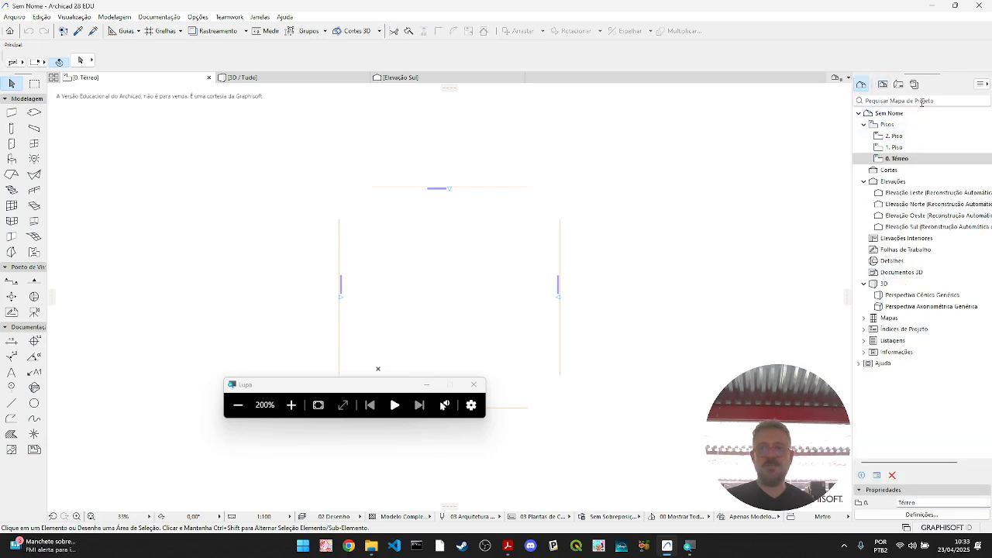
{"action": "left_click", "coordinate": [884, 85]}
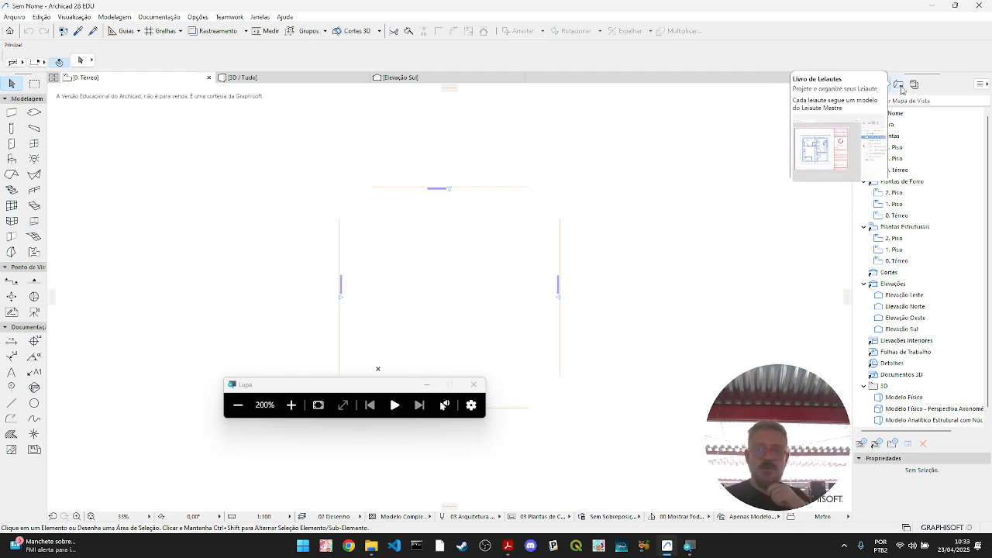
{"action": "left_click", "coordinate": [900, 90]}
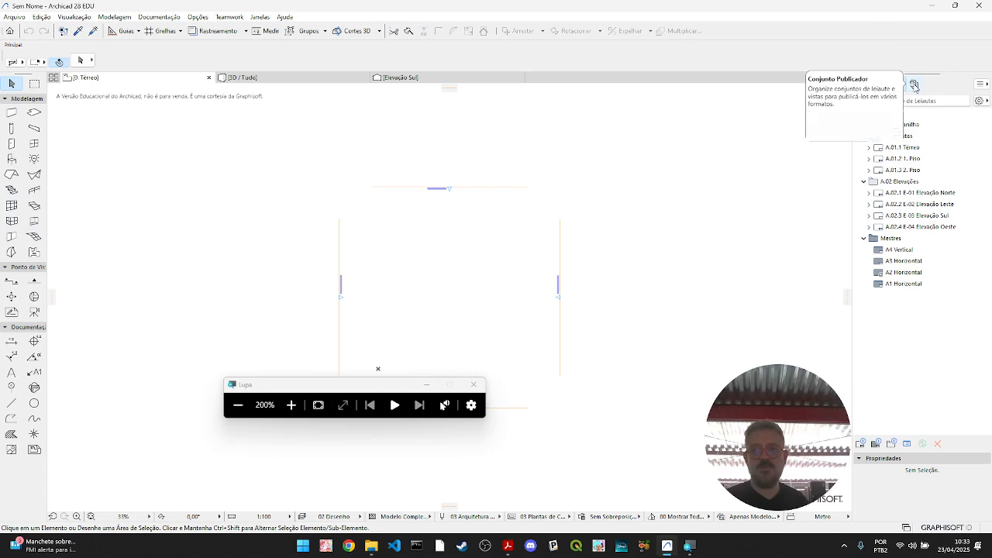
{"action": "left_click", "coordinate": [914, 86]}
{"action": "left_click", "coordinate": [899, 85]}
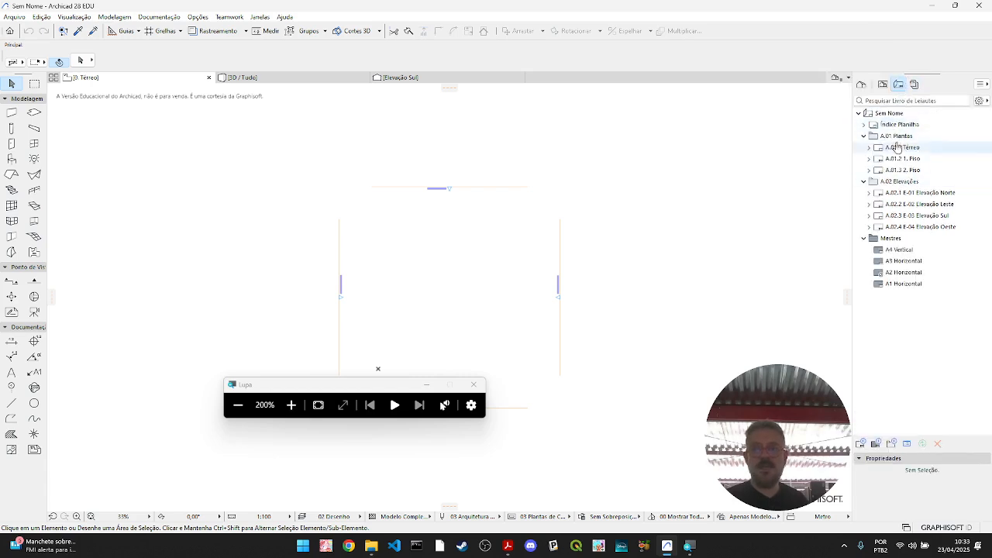
{"action": "left_click", "coordinate": [914, 85]}
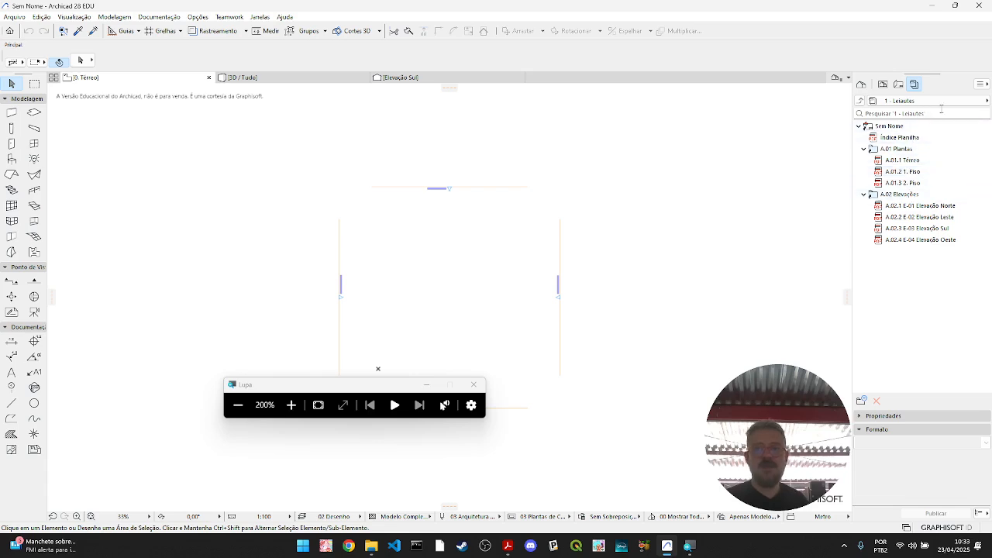
{"action": "left_click", "coordinate": [985, 102]}
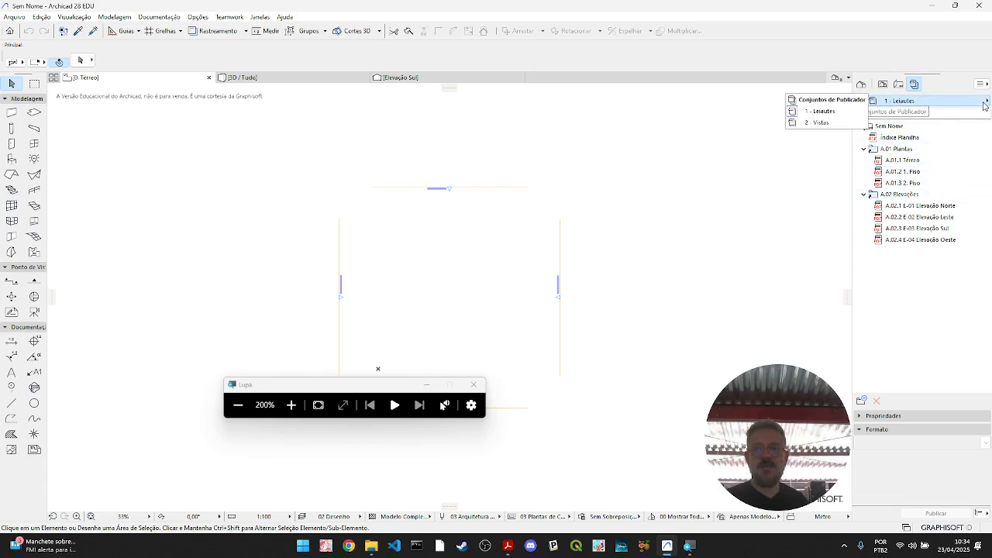
{"action": "left_click", "coordinate": [984, 105]}
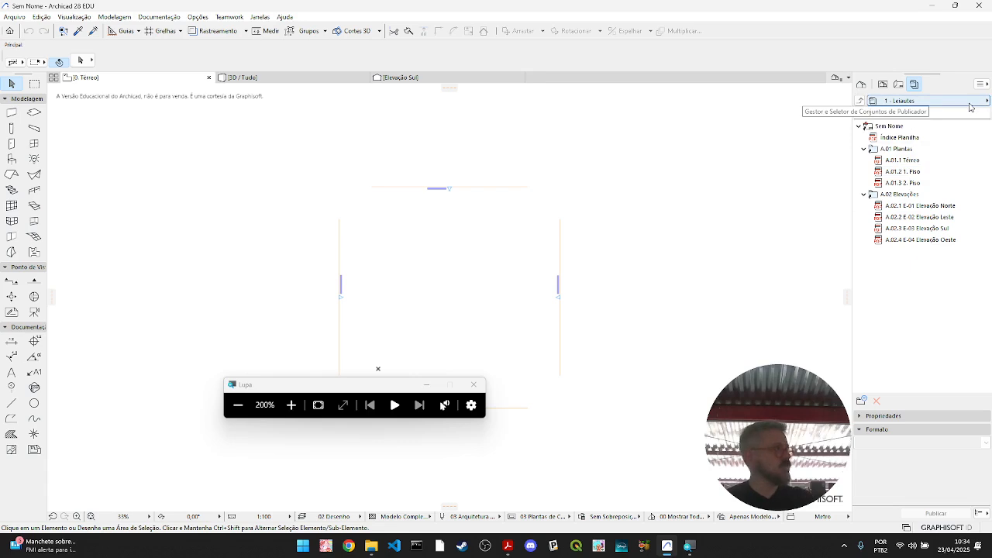
- Compare how the project map, view map, layout book and 1 - Leiautes publisher set are organised by going through them again
{"action": "left_click", "coordinate": [883, 85]}
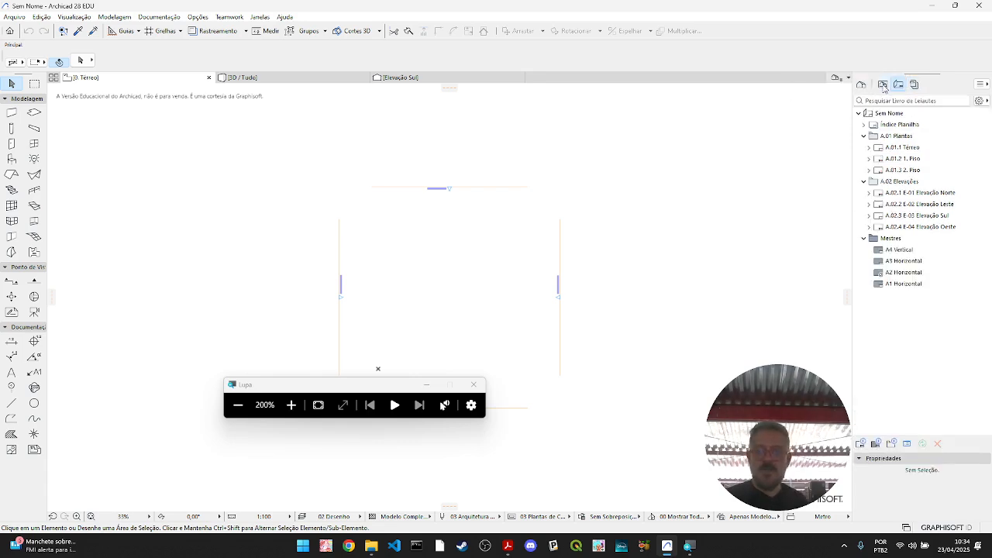
{"action": "left_click", "coordinate": [915, 85]}
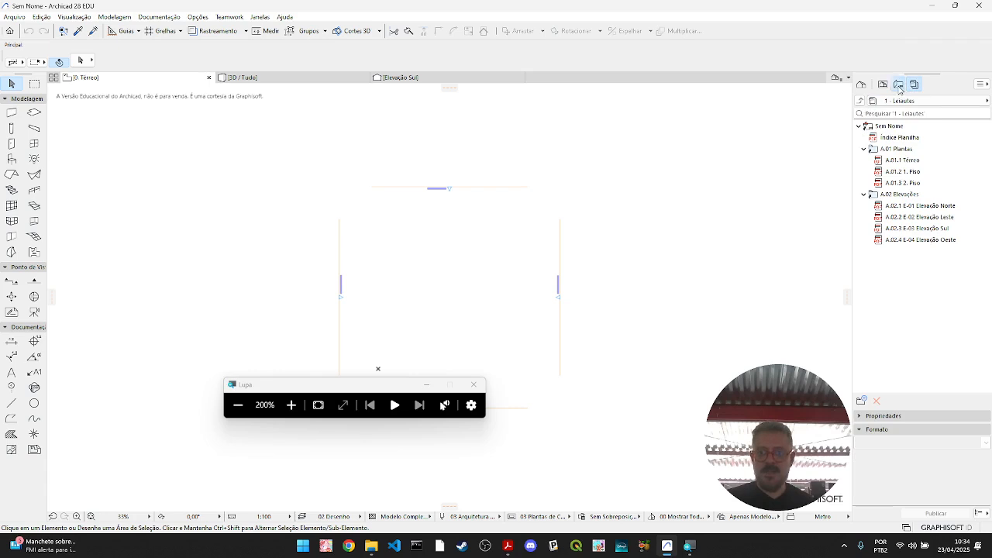
{"action": "left_click", "coordinate": [899, 86]}
{"action": "left_click", "coordinate": [884, 87]}
{"action": "left_click", "coordinate": [861, 84]}
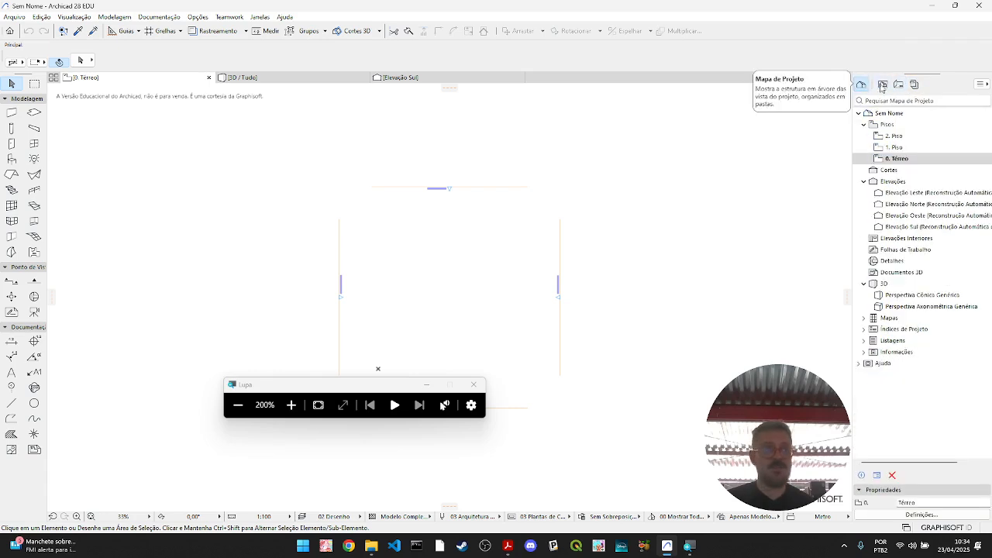
{"action": "left_click", "coordinate": [884, 85]}
{"action": "left_click", "coordinate": [899, 85]}
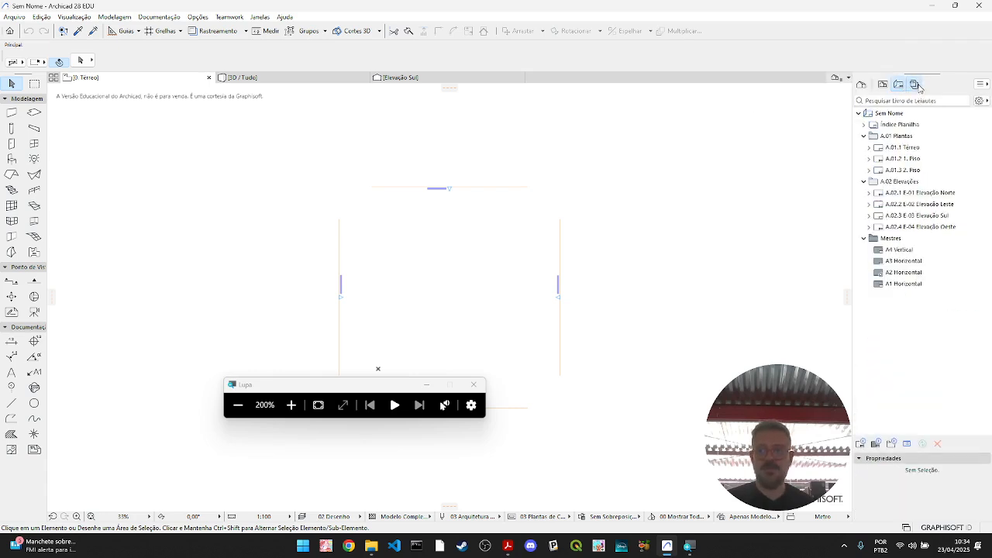
{"action": "left_click", "coordinate": [916, 85]}
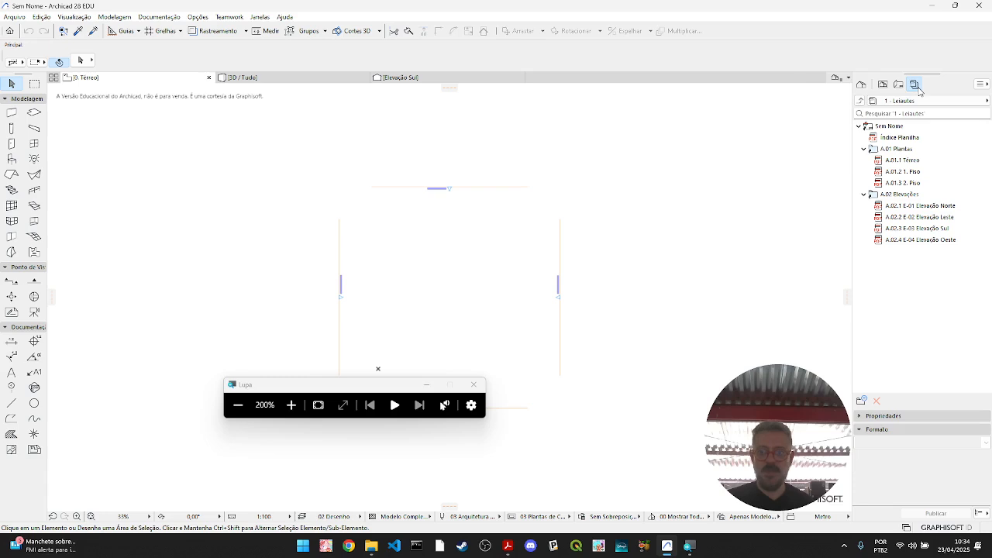
{"action": "left_click", "coordinate": [864, 87]}
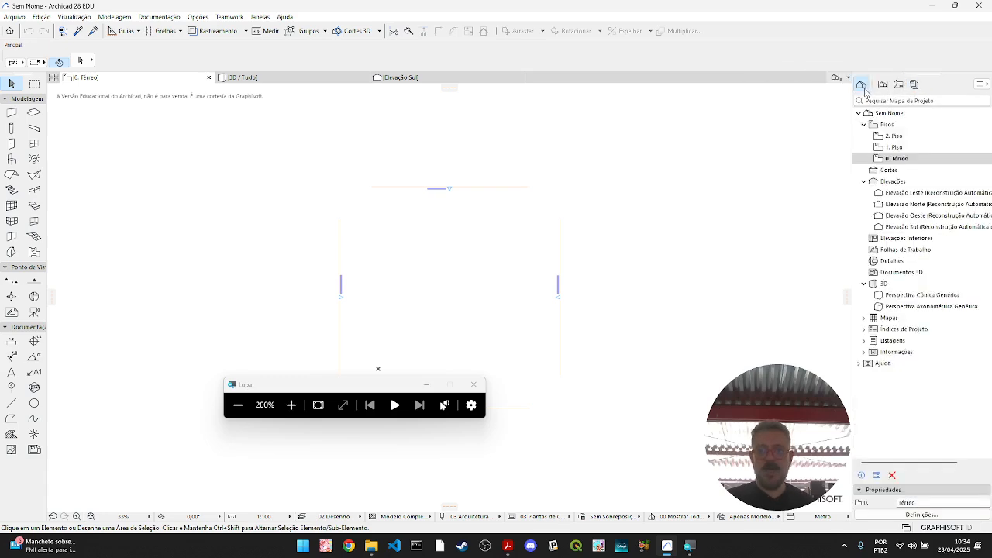
{"action": "left_click", "coordinate": [885, 87]}
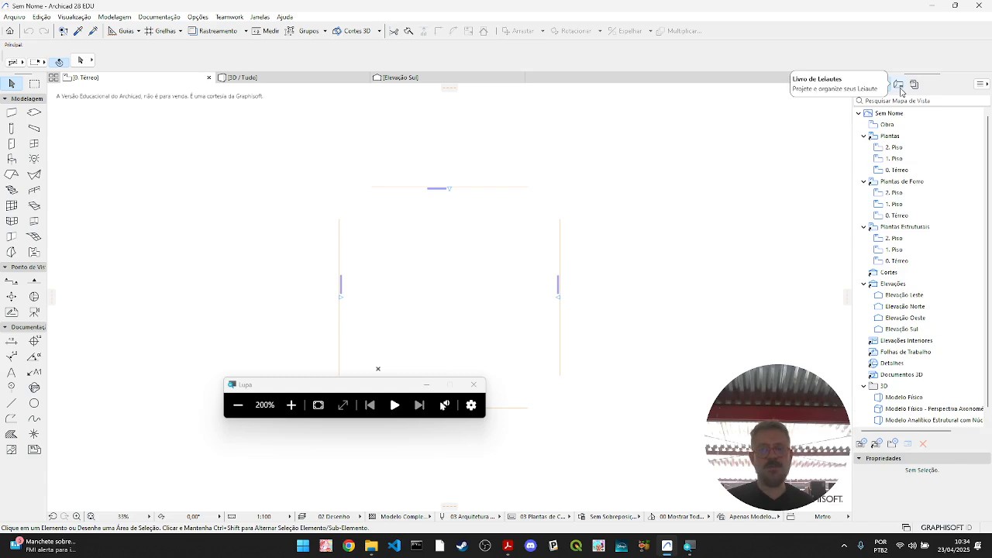
{"action": "left_click", "coordinate": [899, 87]}
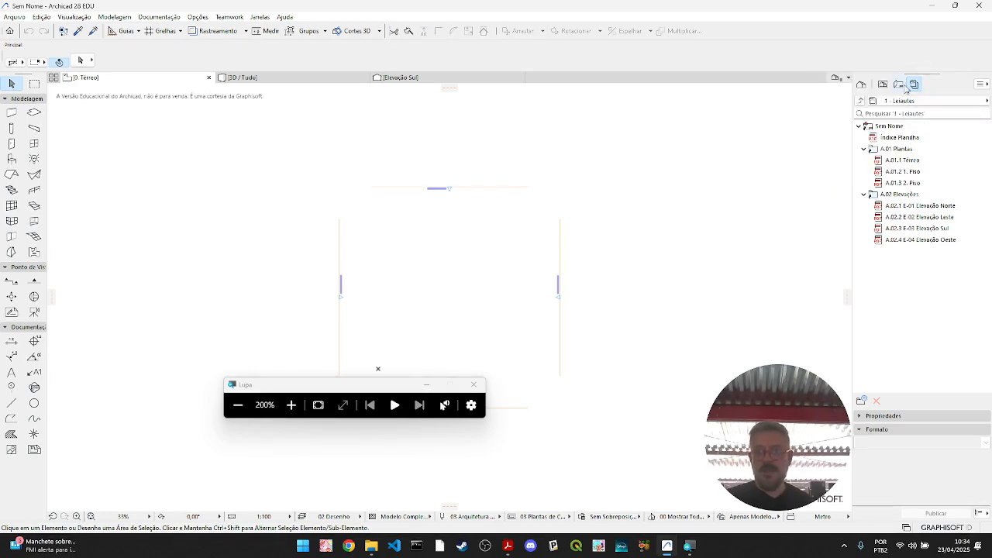
- Reset the magnifier to 100% and delete the A.01 Plantas and A.02 Elevações folders from the Livro de Leiautes
{"action": "left_click", "coordinate": [899, 85]}
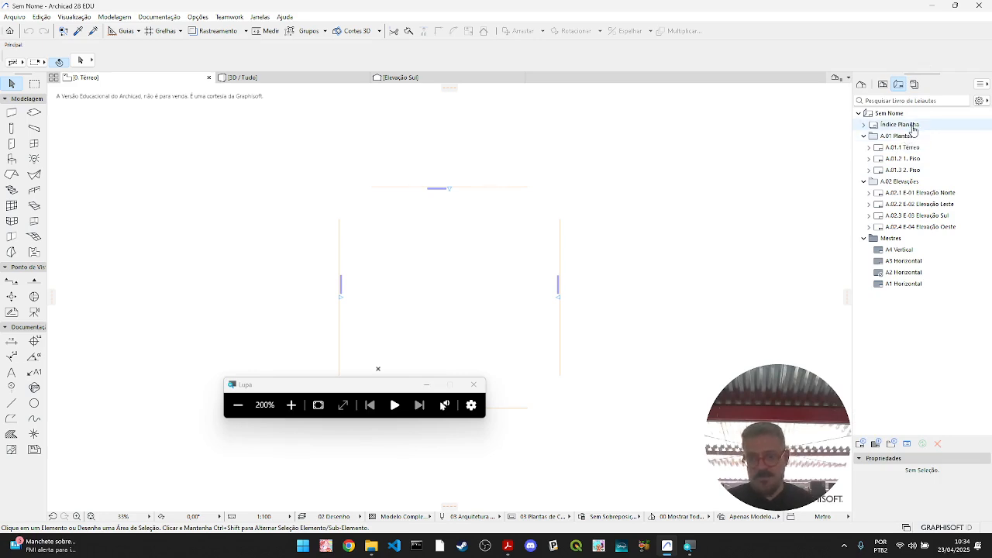
{"action": "left_click", "coordinate": [903, 136]}
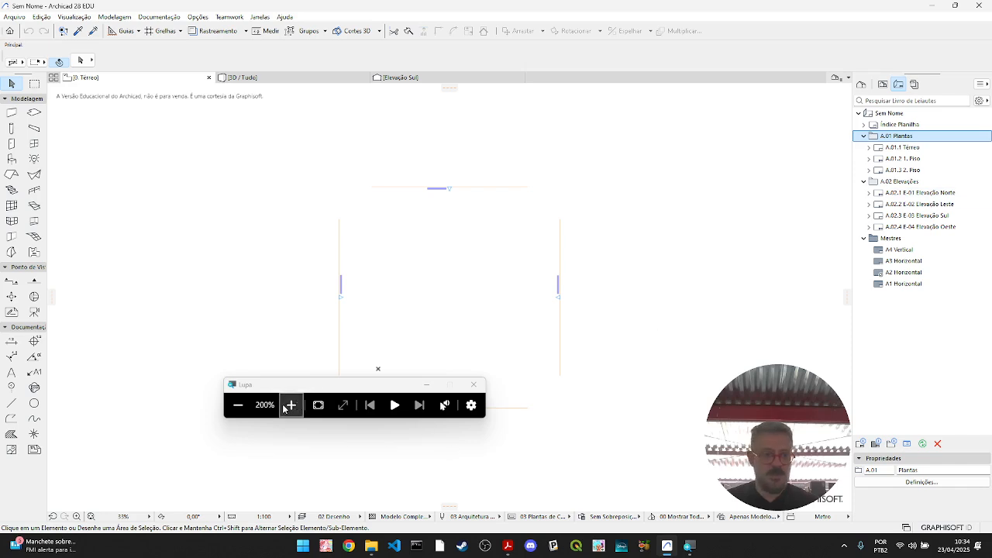
{"action": "left_click", "coordinate": [246, 404]}
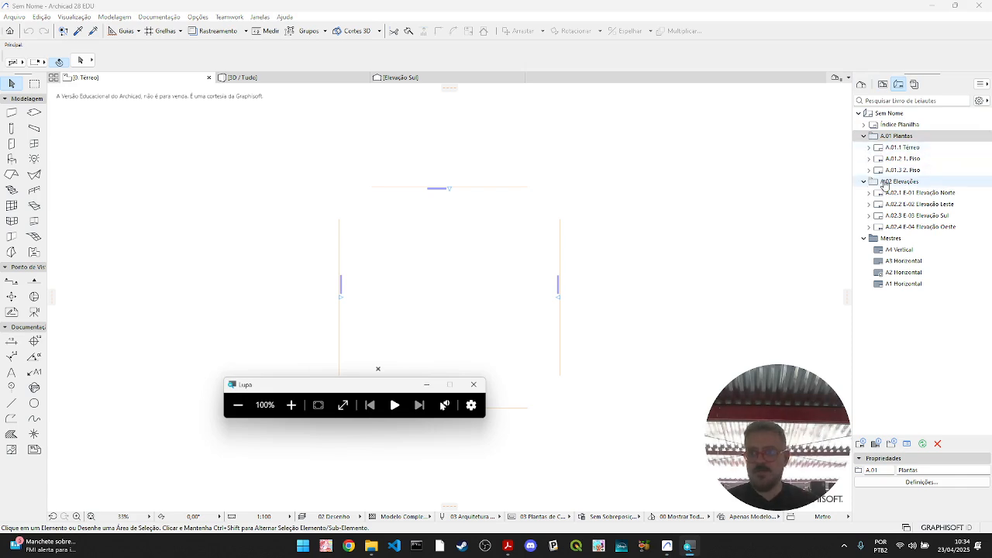
{"action": "left_click", "coordinate": [866, 137]}
{"action": "left_click", "coordinate": [863, 135]}
{"action": "left_click", "coordinate": [863, 147]}
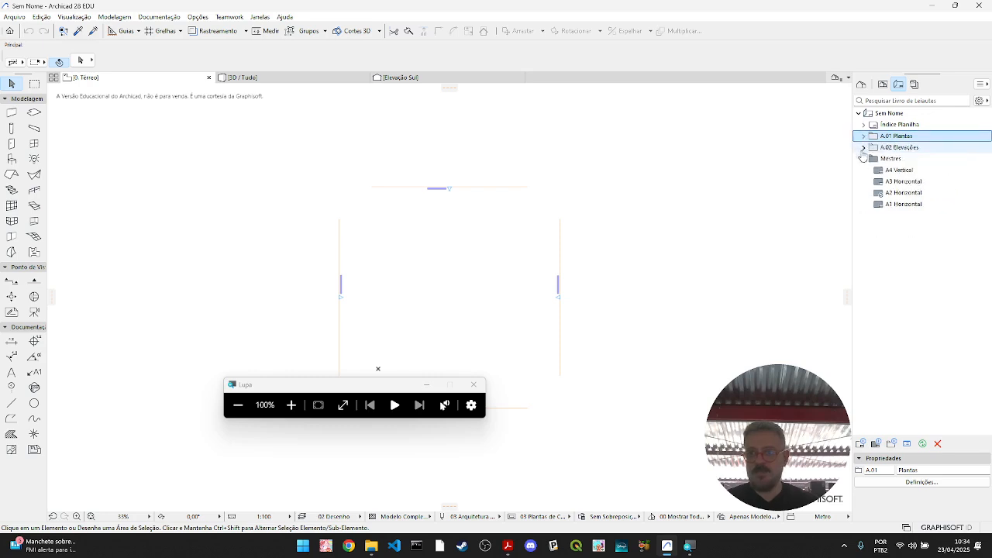
{"action": "left_click", "coordinate": [907, 148], "text": "ctrl"}
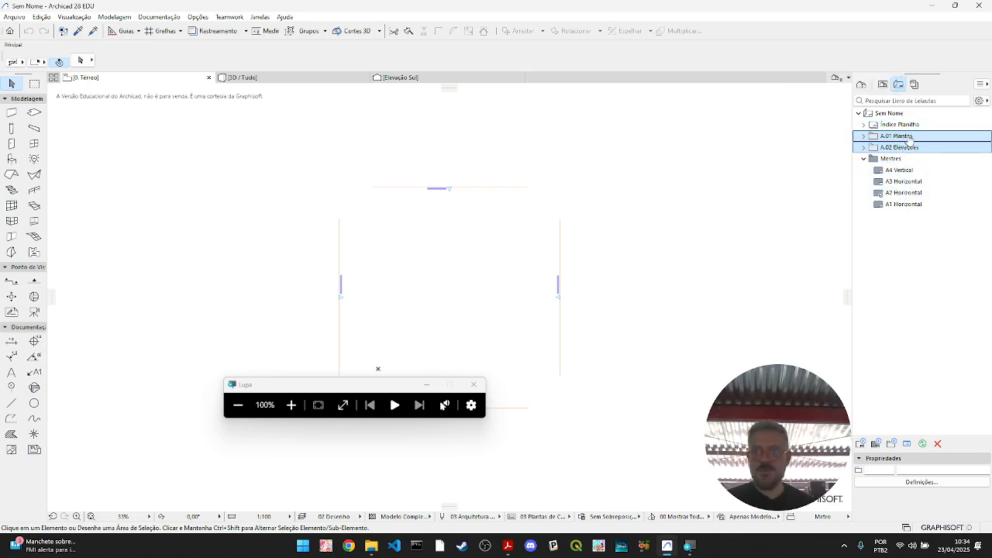
{"action": "left_click", "coordinate": [937, 443]}
{"action": "left_click", "coordinate": [600, 194]}
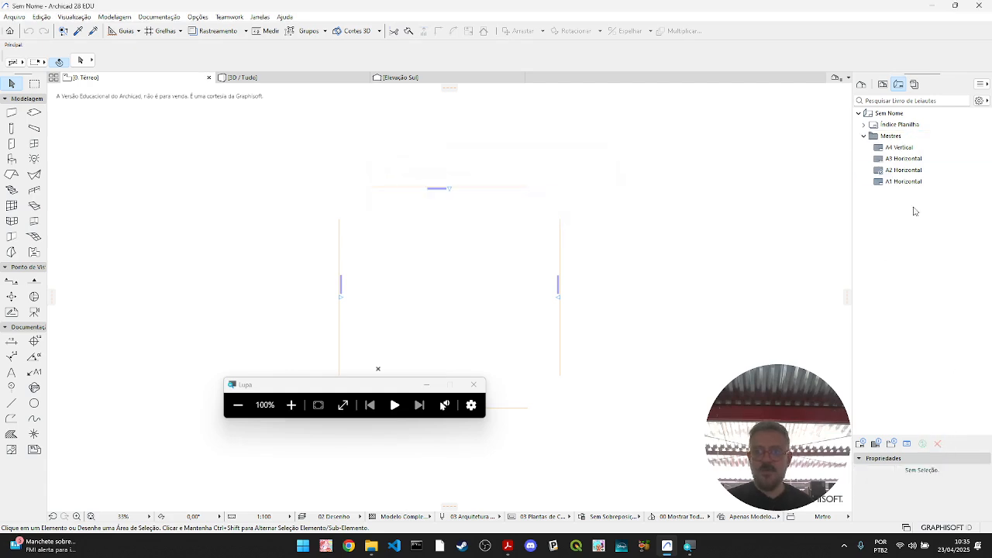
- Delete every folder from Plantas through Índices in the Mapa de Vistas, keeping only Obra
{"action": "left_click", "coordinate": [884, 86]}
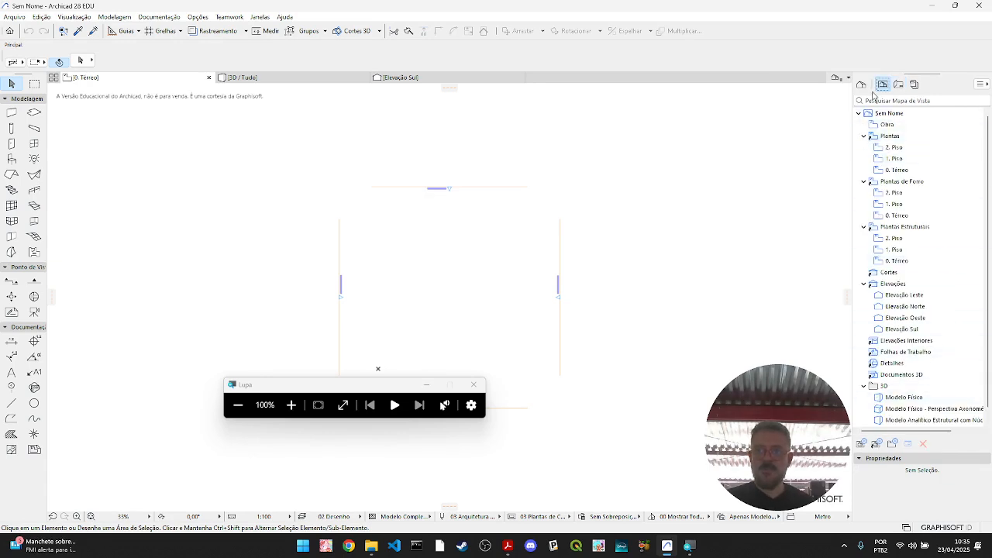
{"action": "left_click", "coordinate": [863, 137]}
{"action": "left_click", "coordinate": [864, 148]}
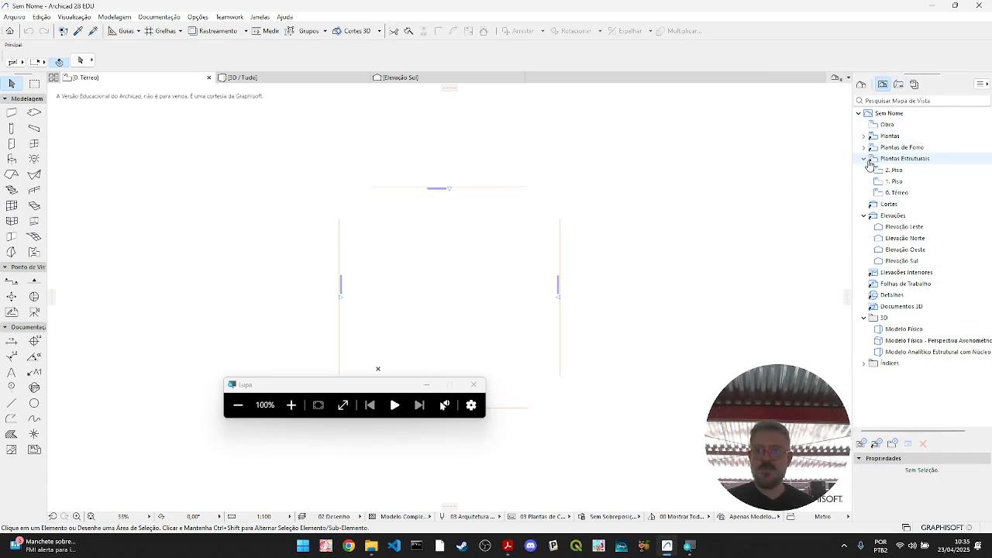
{"action": "left_click", "coordinate": [865, 159]}
{"action": "left_click", "coordinate": [865, 184]}
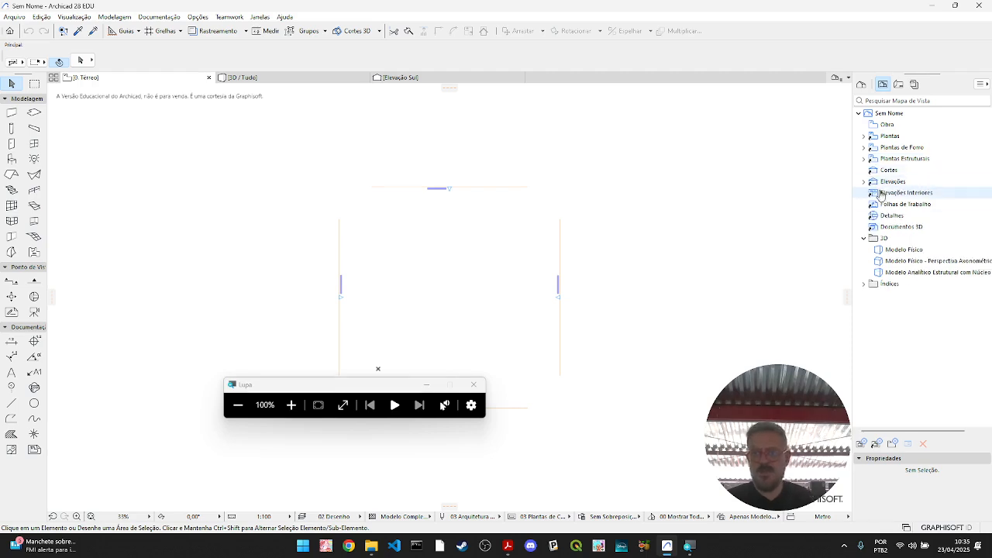
{"action": "left_click", "coordinate": [863, 238]}
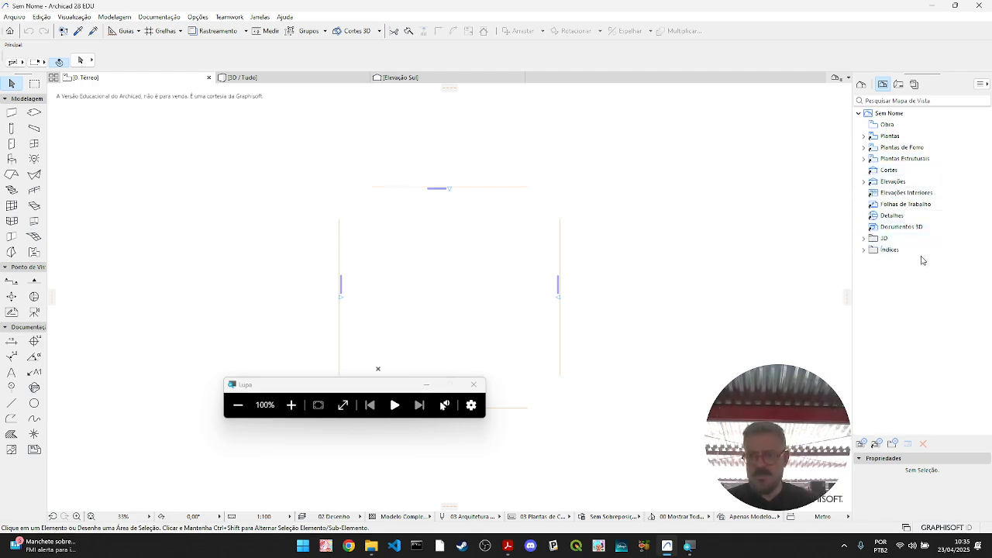
{"action": "left_click", "coordinate": [908, 138]}
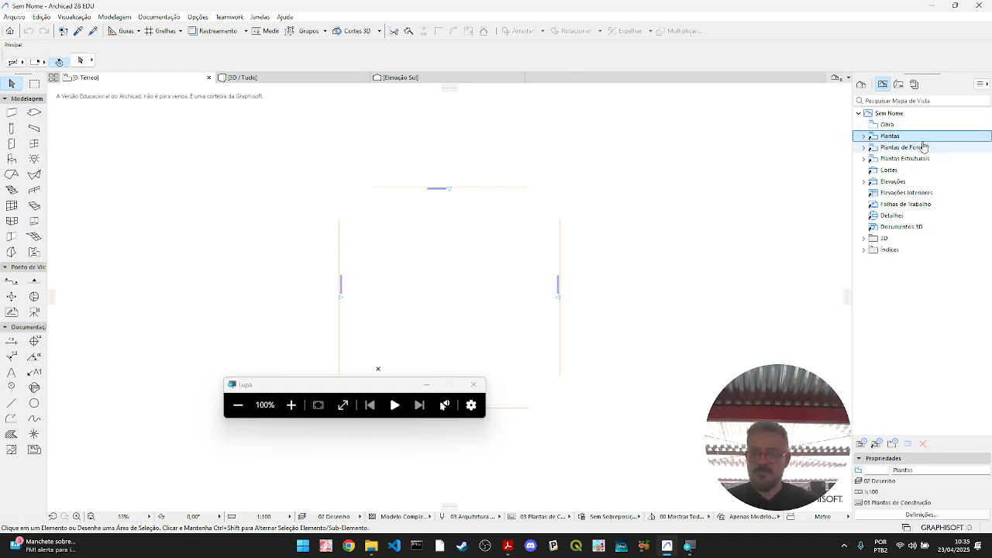
{"action": "left_click", "coordinate": [907, 256], "text": "shift"}
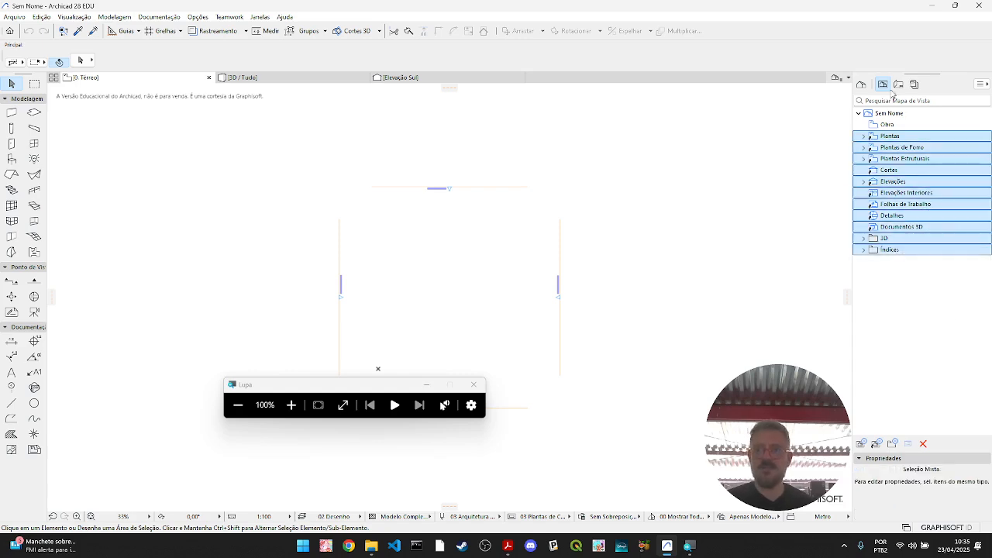
{"action": "left_click", "coordinate": [923, 444]}
{"action": "left_click", "coordinate": [598, 228]}
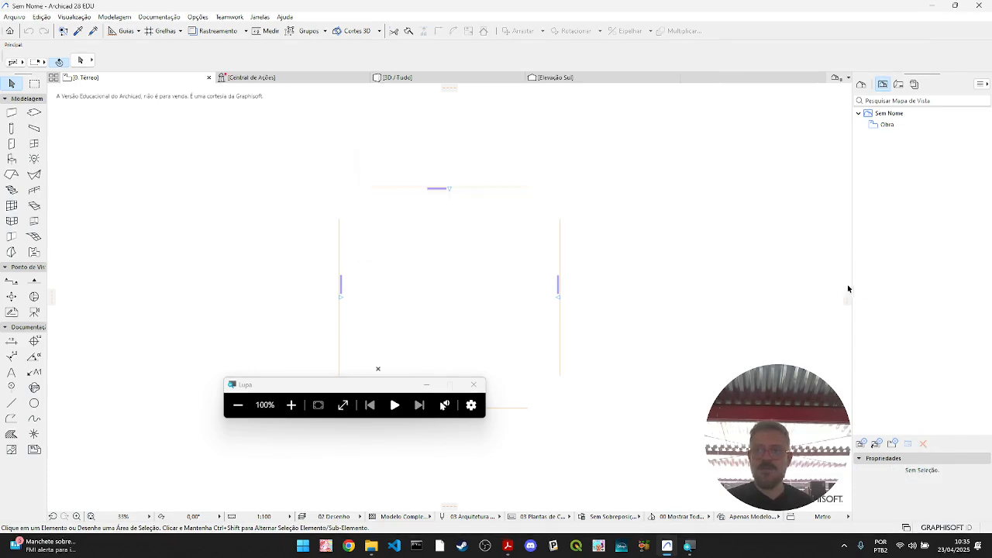
- Return to the Mapa de Projeto and move the Lupa window clear of the ground-floor plan's elevation markers
{"action": "left_click", "coordinate": [861, 84]}
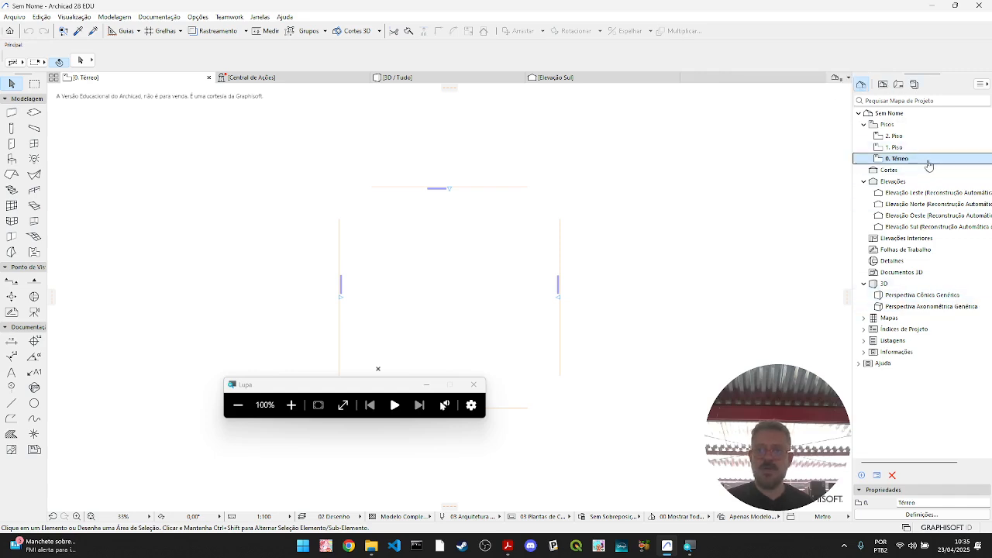
{"action": "left_click_drag", "start_coordinate": [347, 385], "coordinate": [180, 466]}
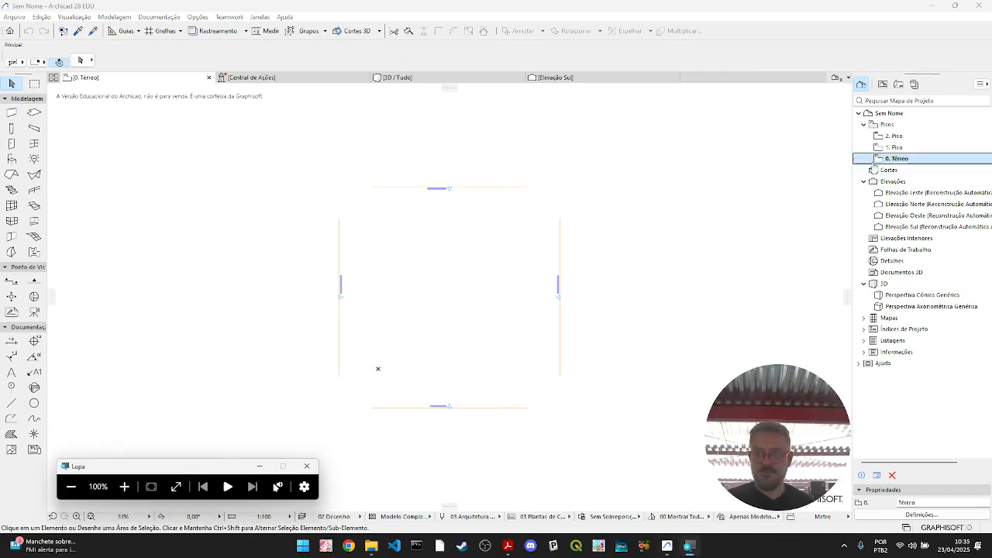
- Delete all four elevation markers from the ground-floor plan together with their viewpoints
{"action": "mouse_move", "coordinate": [634, 440]}
{"action": "left_mouse_down"}
{"action": "mouse_move", "coordinate": [274, 147]}
{"action": "mouse_move", "coordinate": [253, 148]}
{"action": "left_mouse_up"}
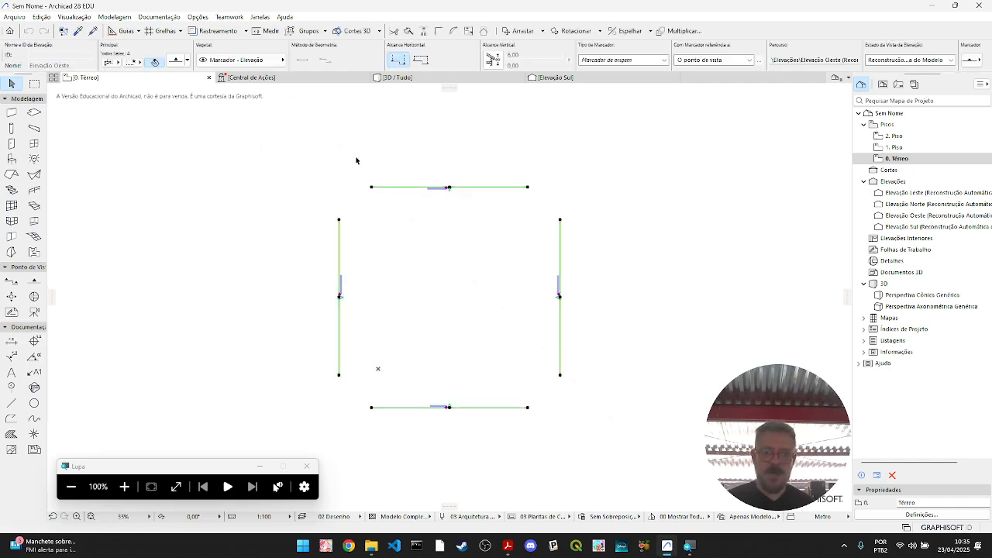
{"action": "left_click", "coordinate": [561, 150]}
{"action": "left_click_drag", "start_coordinate": [660, 175], "coordinate": [289, 423]}
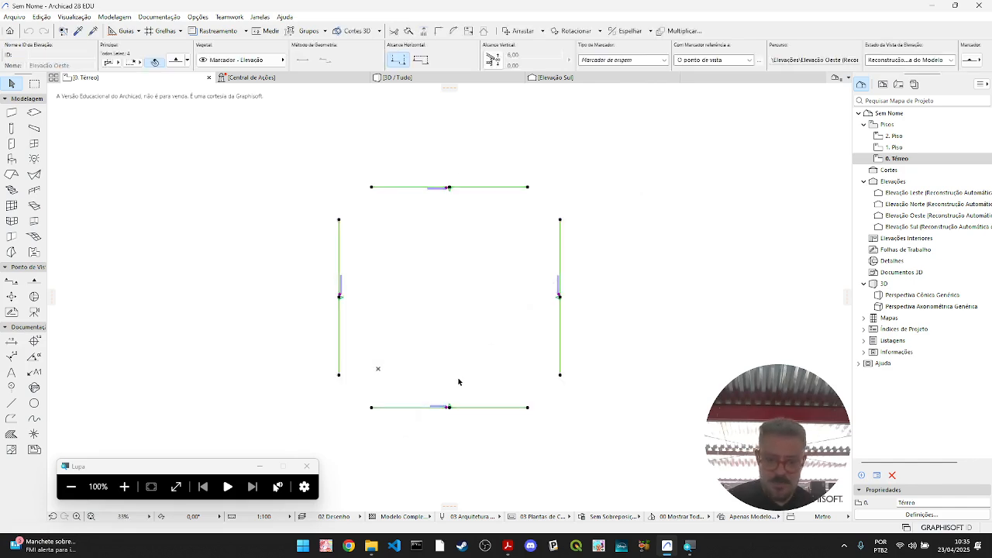
{"action": "key", "text": "Delete"}
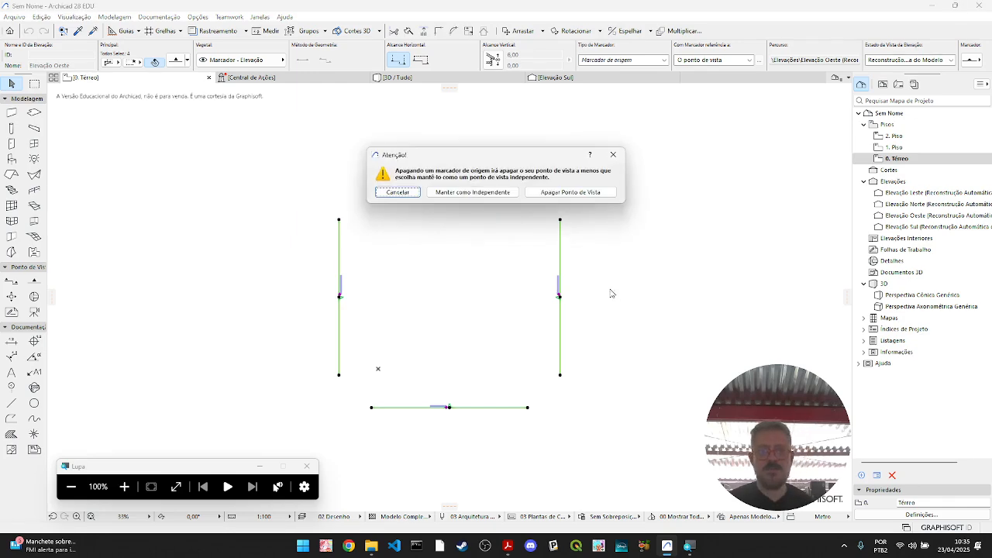
{"action": "left_click", "coordinate": [601, 193]}
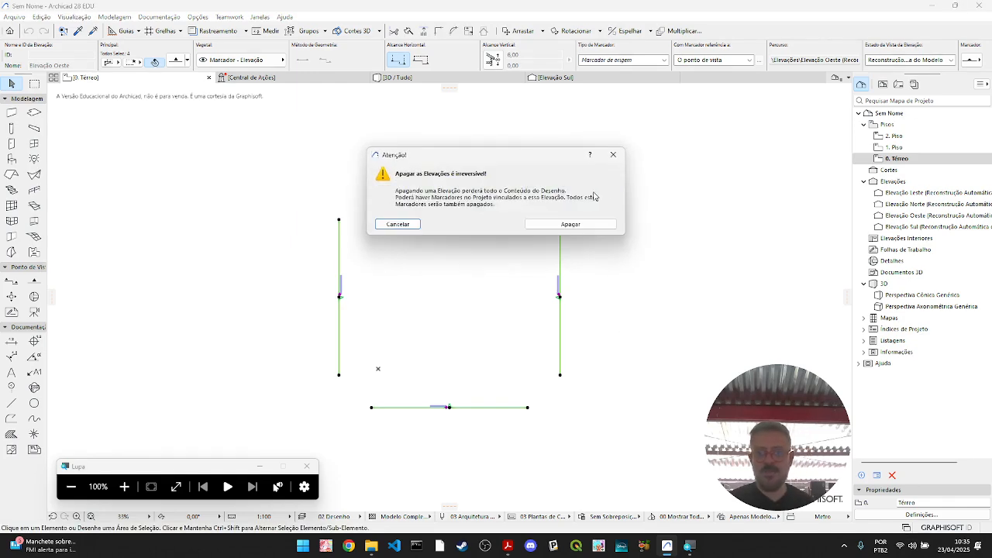
{"action": "left_click", "coordinate": [592, 225]}
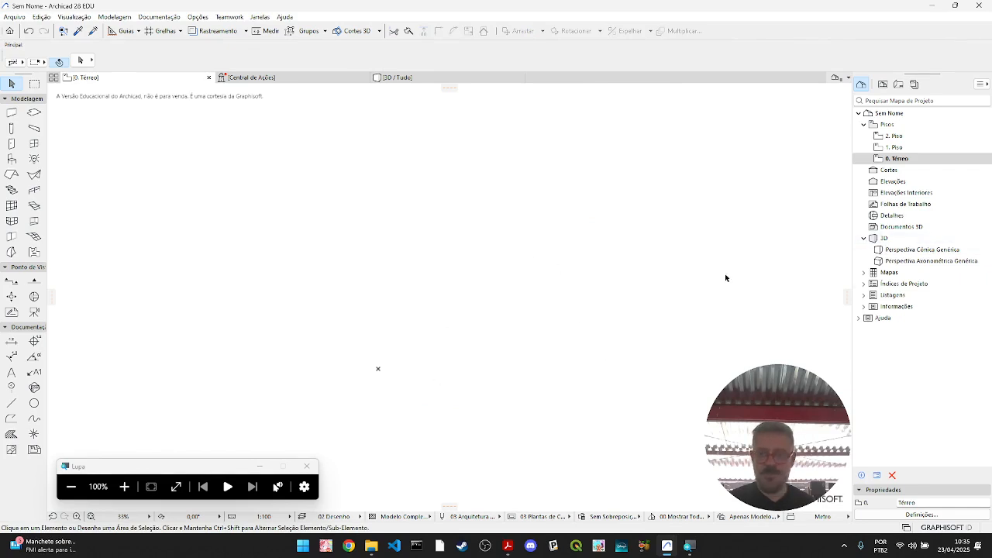
- Start saving the project as a new file and browse to DAUD-UFC, 2025_1, EF2 on the university's cloud drive
{"action": "left_click", "coordinate": [16, 18]}
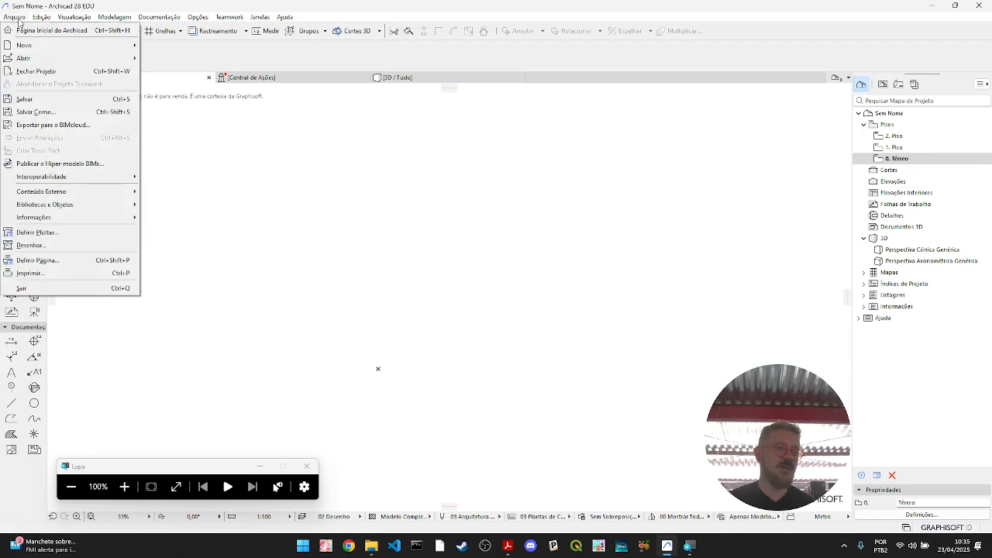
{"action": "left_click", "coordinate": [34, 112]}
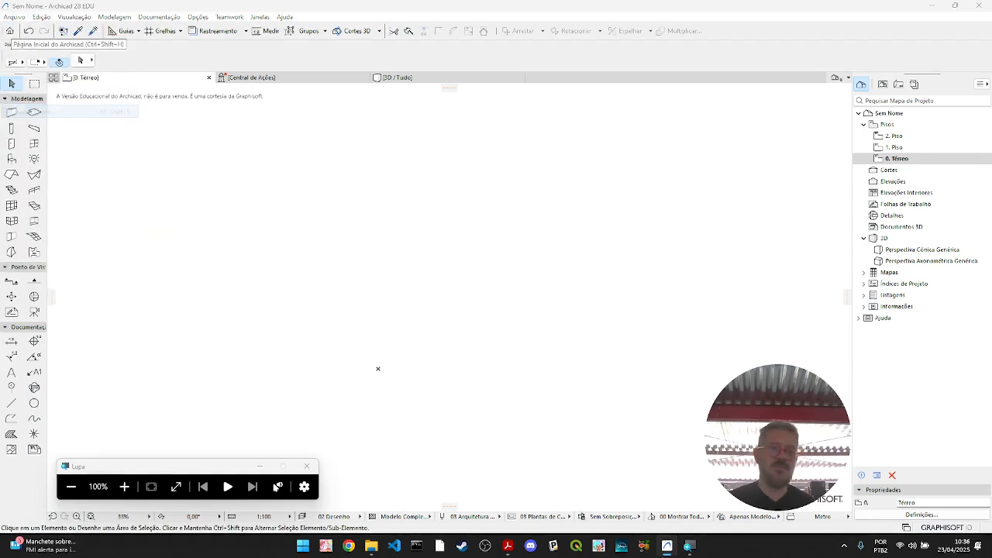
{"action": "left_click", "coordinate": [455, 124]}
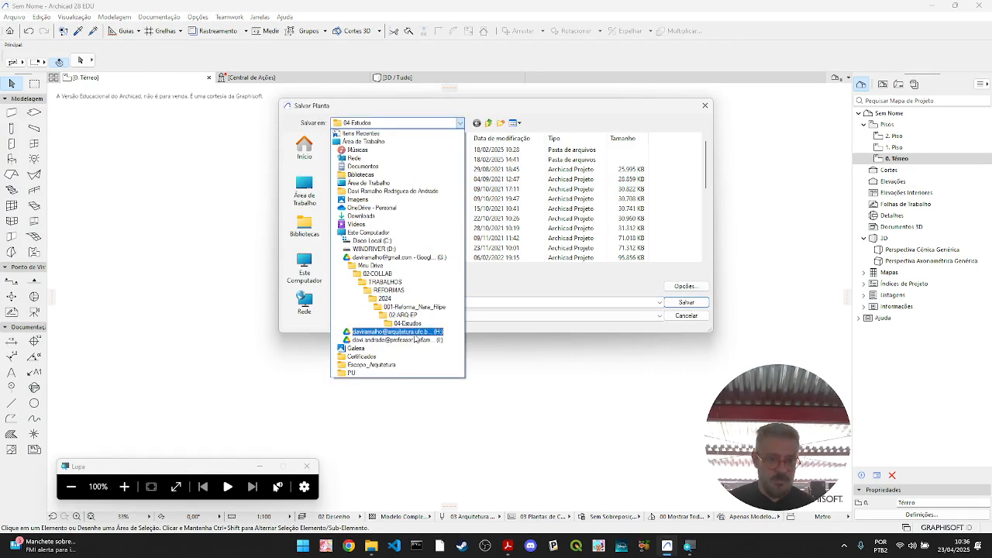
{"action": "left_click", "coordinate": [415, 332]}
{"action": "double_click", "coordinate": [355, 160]}
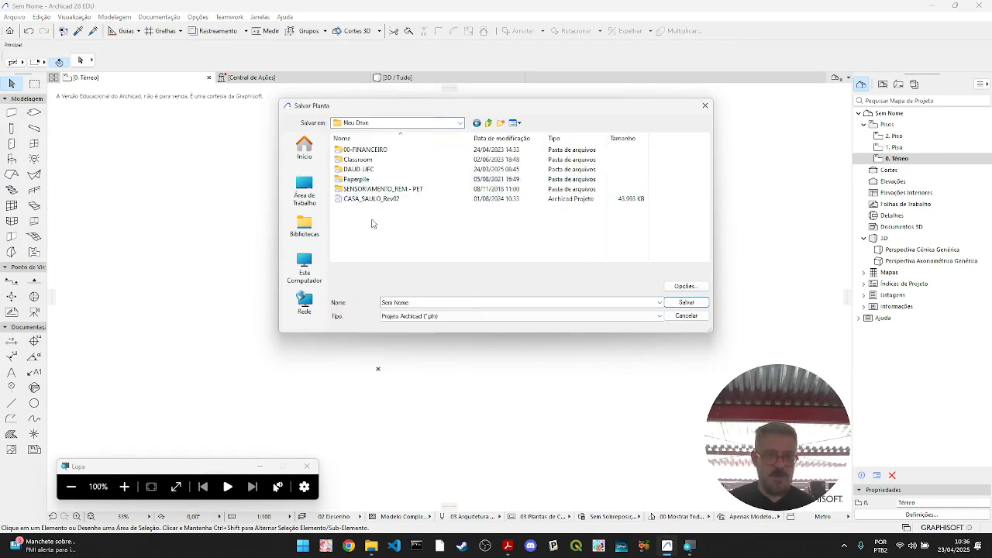
{"action": "double_click", "coordinate": [380, 170]}
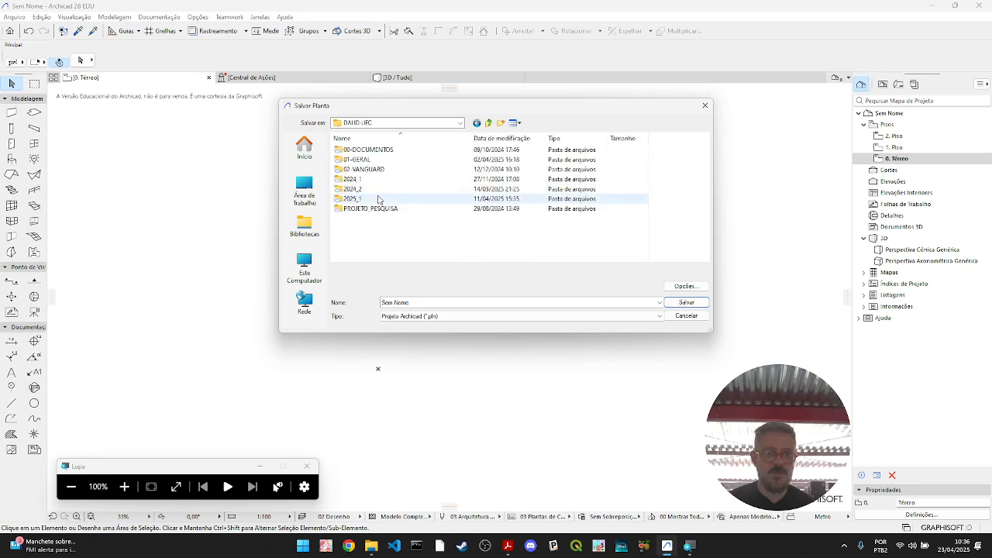
{"action": "double_click", "coordinate": [379, 199]}
{"action": "left_click", "coordinate": [357, 180]}
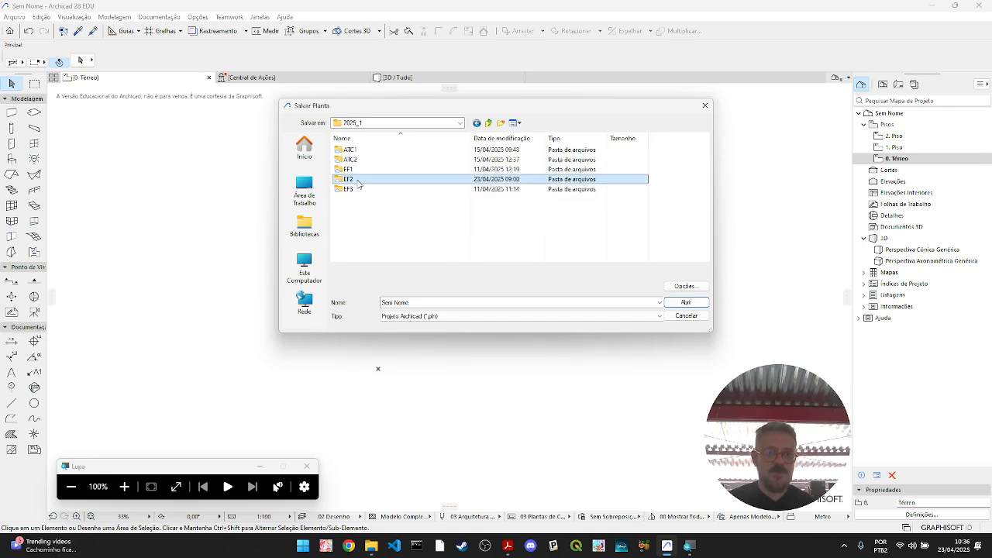
{"action": "double_click", "coordinate": [355, 181]}
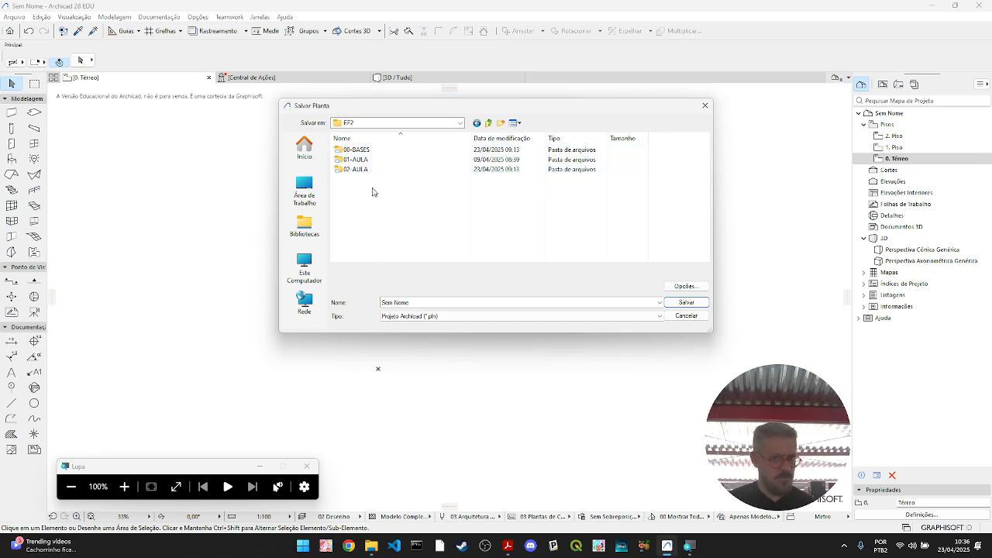
- Create a folder named 03-AULA inside EF2 and open it as the save location
{"action": "left_click", "coordinate": [501, 122]}
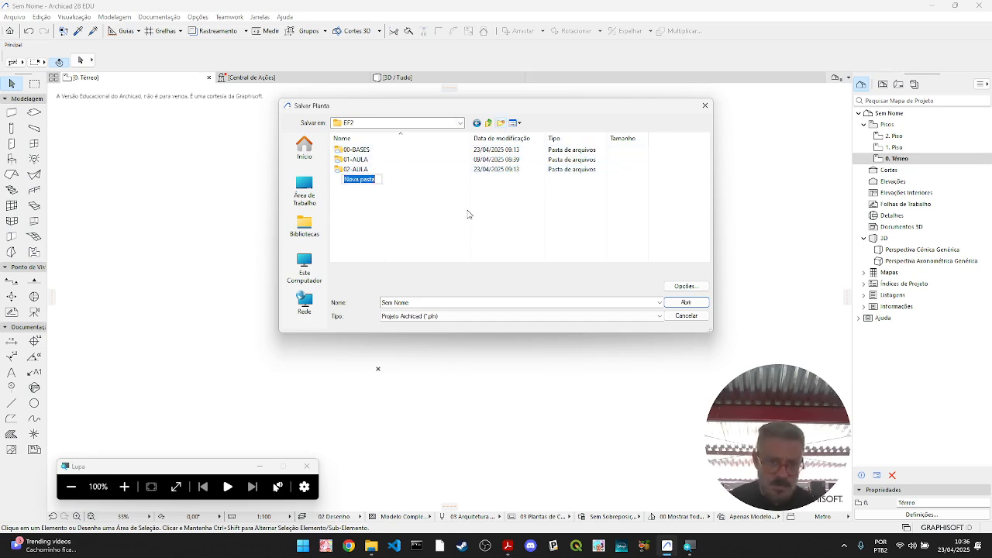
{"action": "type", "text": "03-AULA"}
{"action": "key", "text": "Return"}
{"action": "key", "text": "Return"}
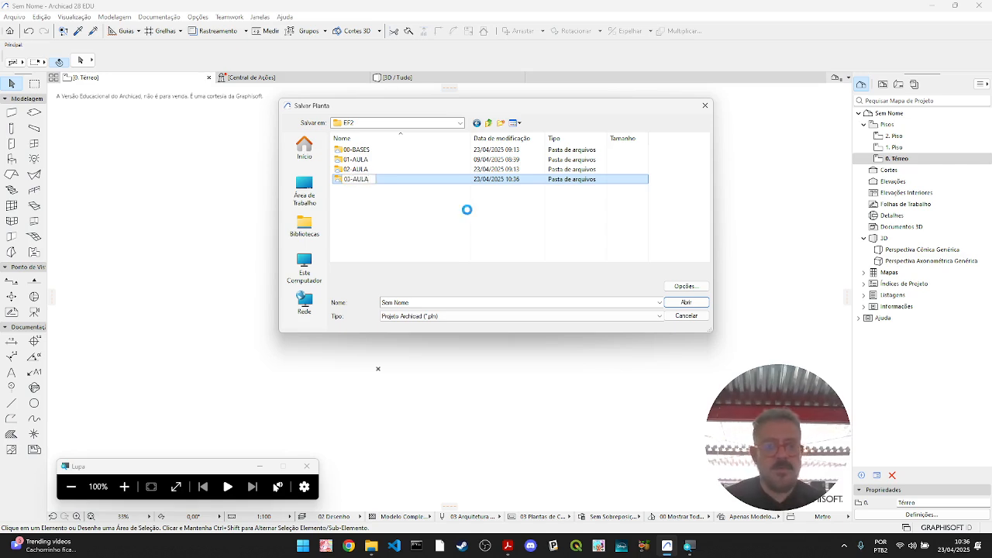
- Save the project in 03-AULA with the author's full name followed by -REV00 as the file name
{"action": "type", "text": "00"}
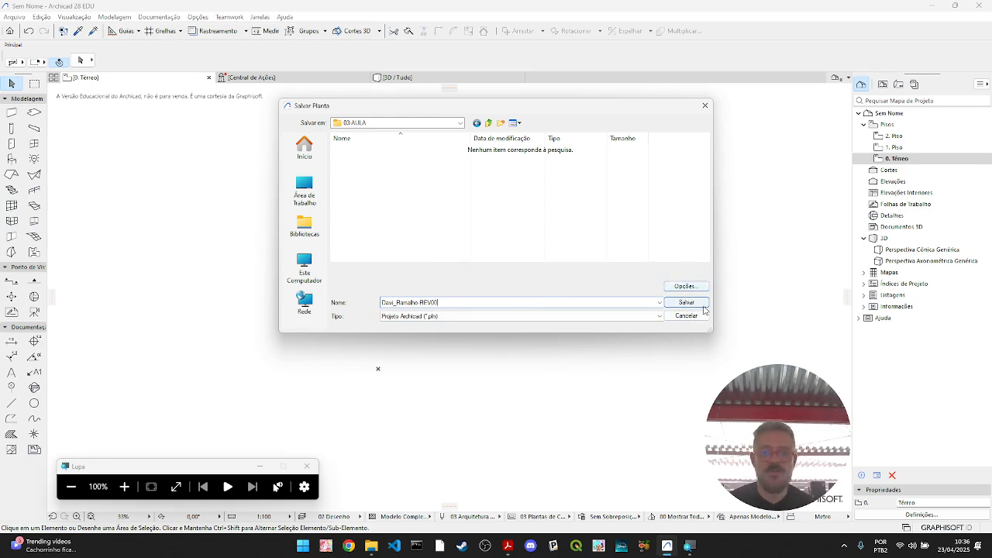
{"action": "left_click_drag", "start_coordinate": [439, 302], "coordinate": [420, 302]}
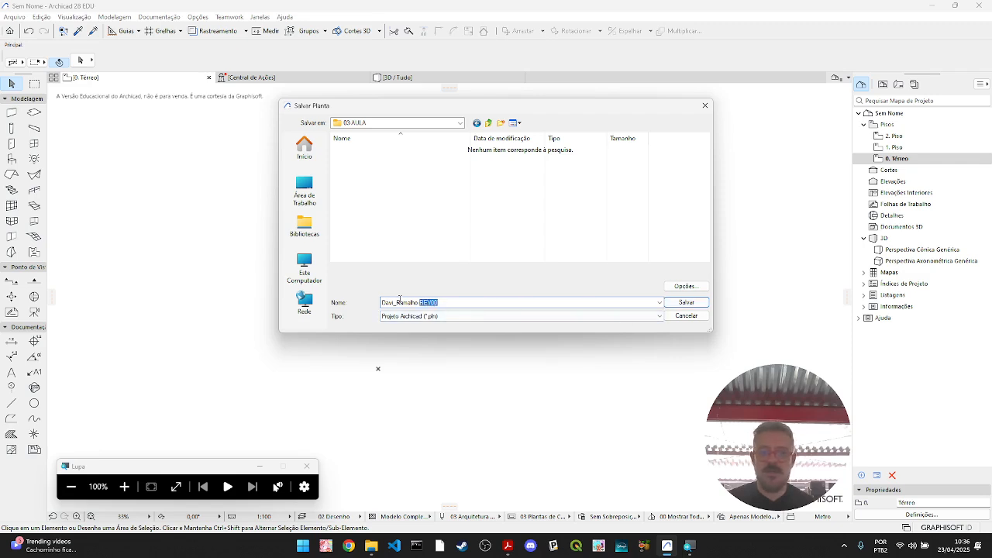
{"action": "left_click", "coordinate": [686, 302]}
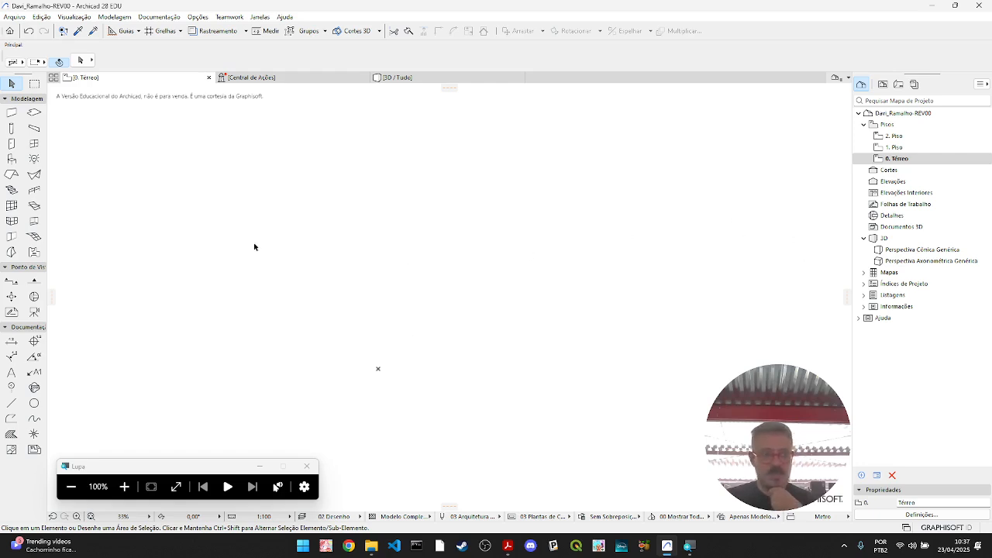
- Check the block dimensions in the Froebel 3+4+6.pdf reference and return to the Archicad floor plan
{"action": "middle_click_drag", "start_coordinate": [496, 370], "coordinate": [427, 369]}
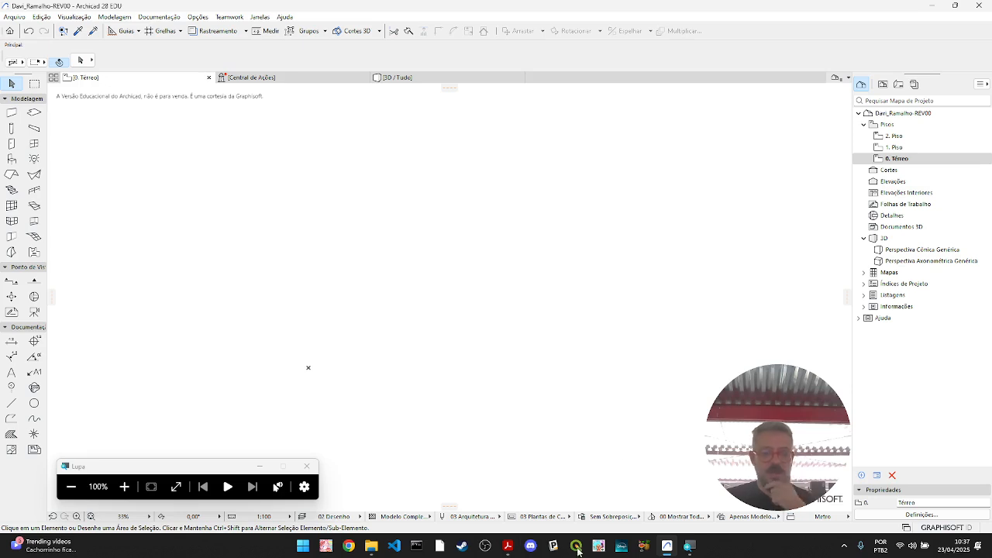
{"action": "left_click", "coordinate": [505, 552]}
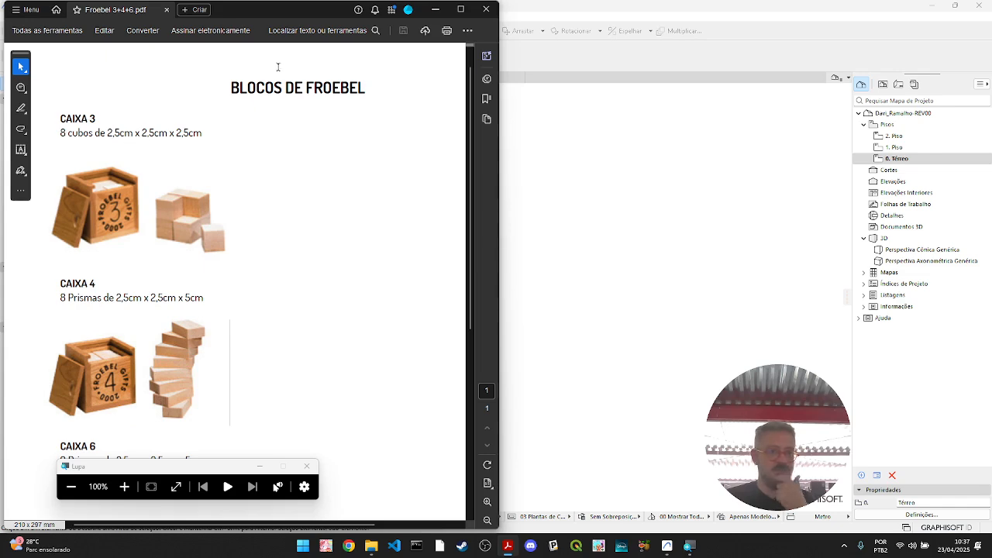
{"action": "left_click", "coordinate": [436, 9]}
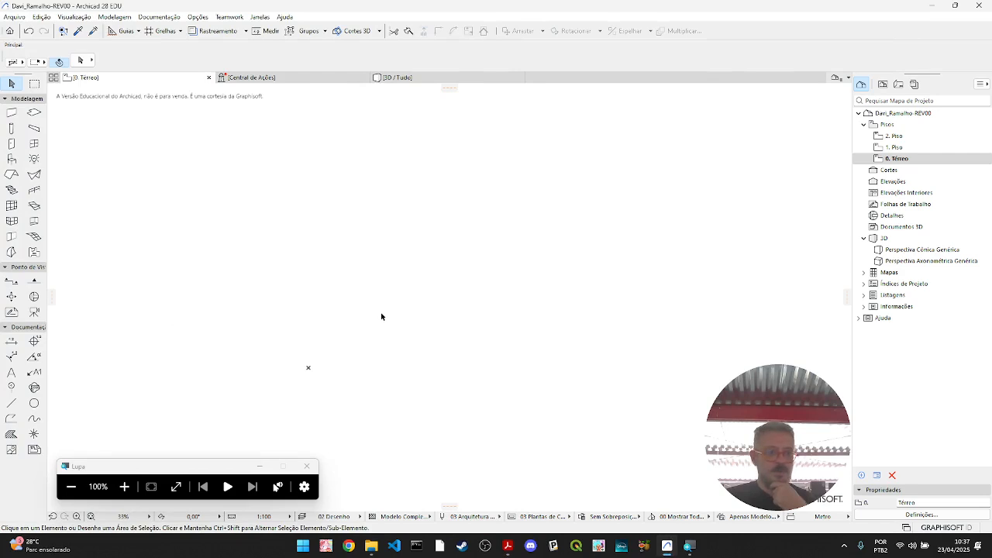
- Set the Zone tool's default top and base offsets to 0,00, keeping the top linked to 1. Piso
{"action": "left_click", "coordinate": [34, 254]}
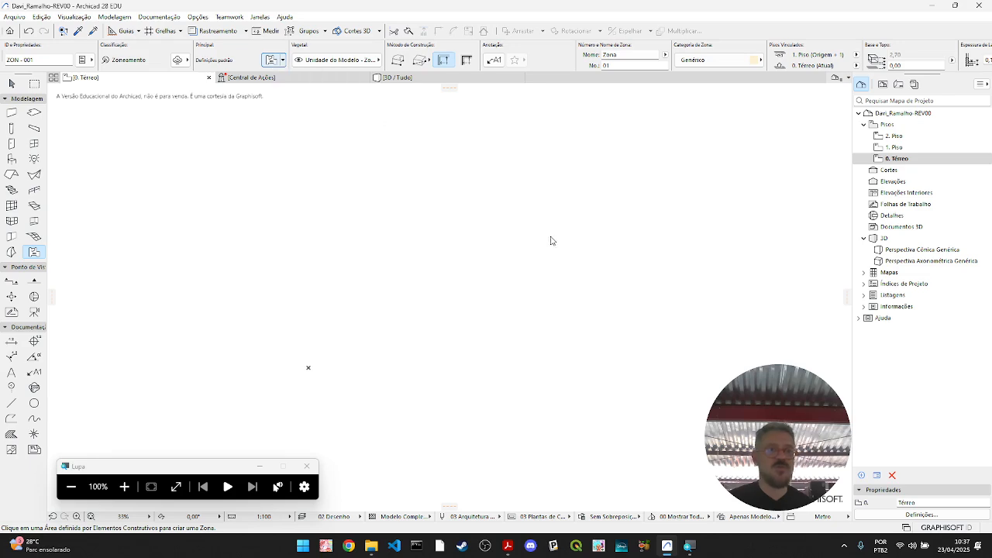
{"action": "key", "text": "ctrl+t"}
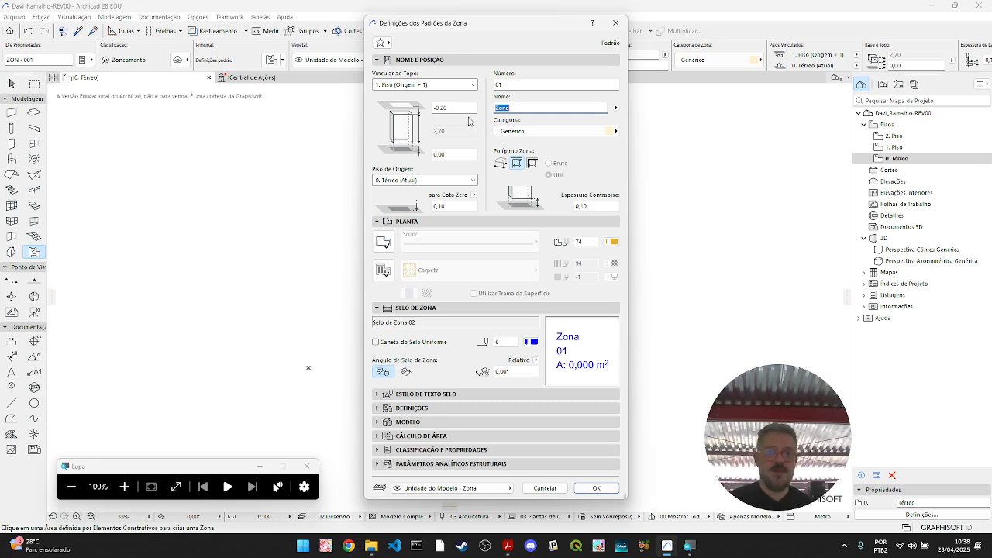
{"action": "double_click", "coordinate": [469, 153]}
{"action": "type", "text": "0"}
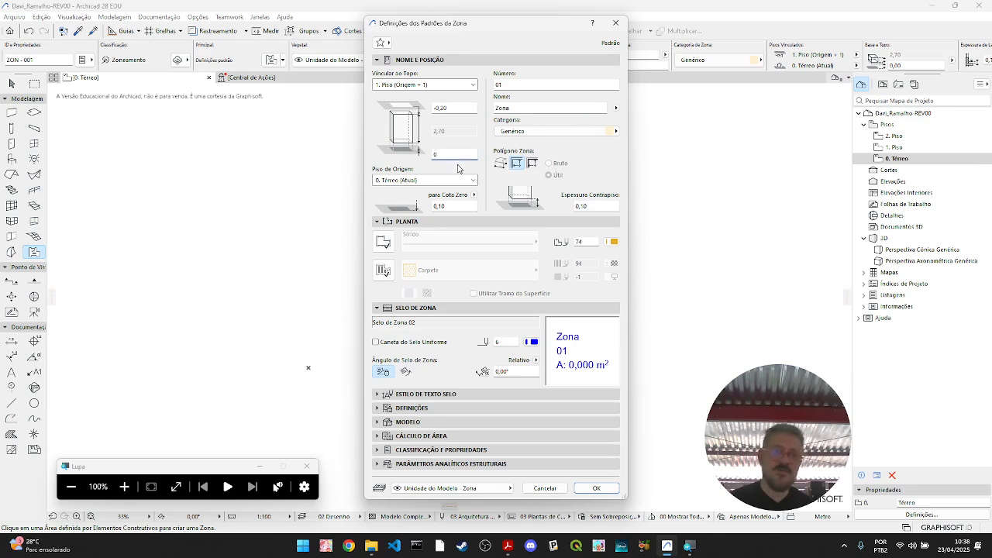
{"action": "double_click", "coordinate": [469, 107]}
{"action": "type", "text": "0"}
{"action": "left_click", "coordinate": [459, 154]}
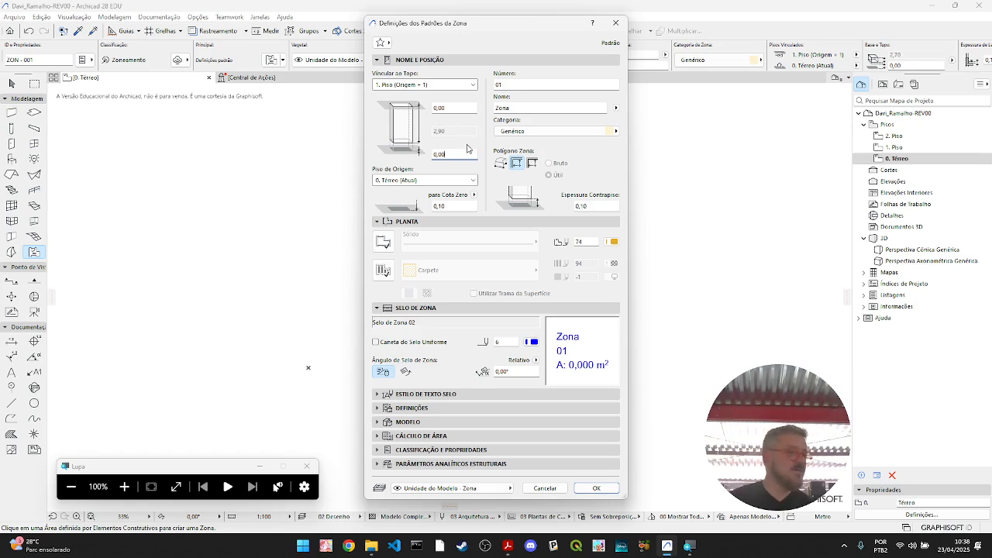
{"action": "left_click", "coordinate": [457, 107]}
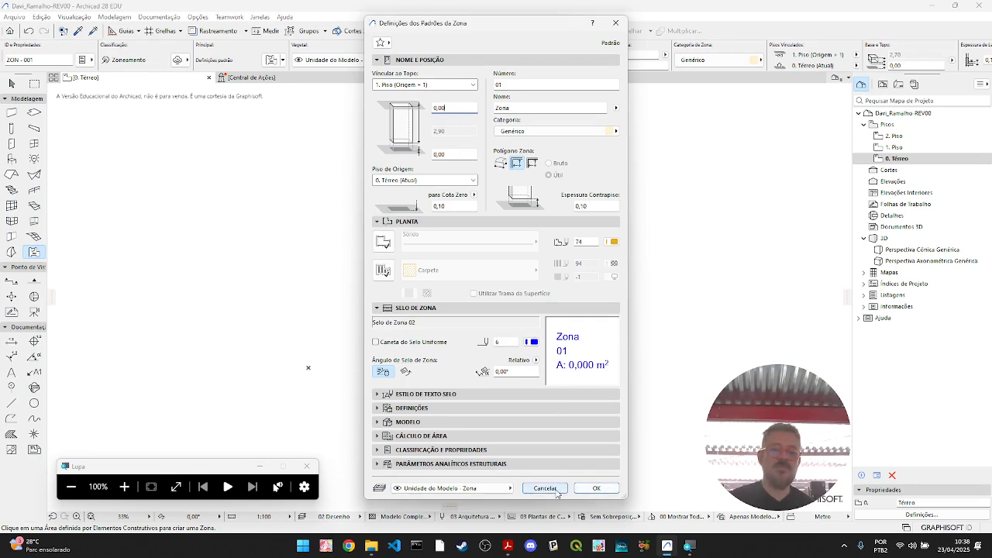
{"action": "left_click", "coordinate": [596, 488]}
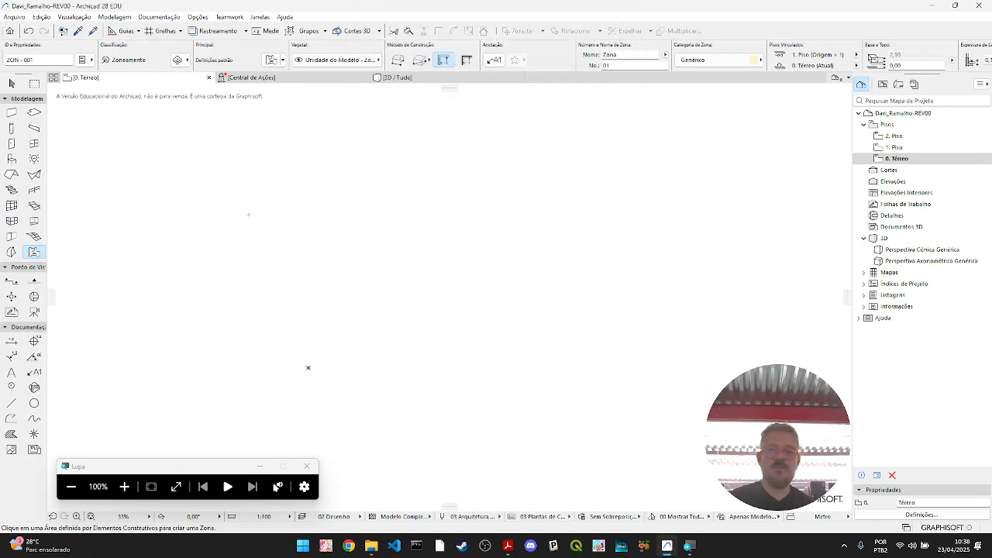
- Set the height to the next storey to 2,50 for Térreo, 1 and 2 in the storey settings
{"action": "left_click", "coordinate": [899, 159]}
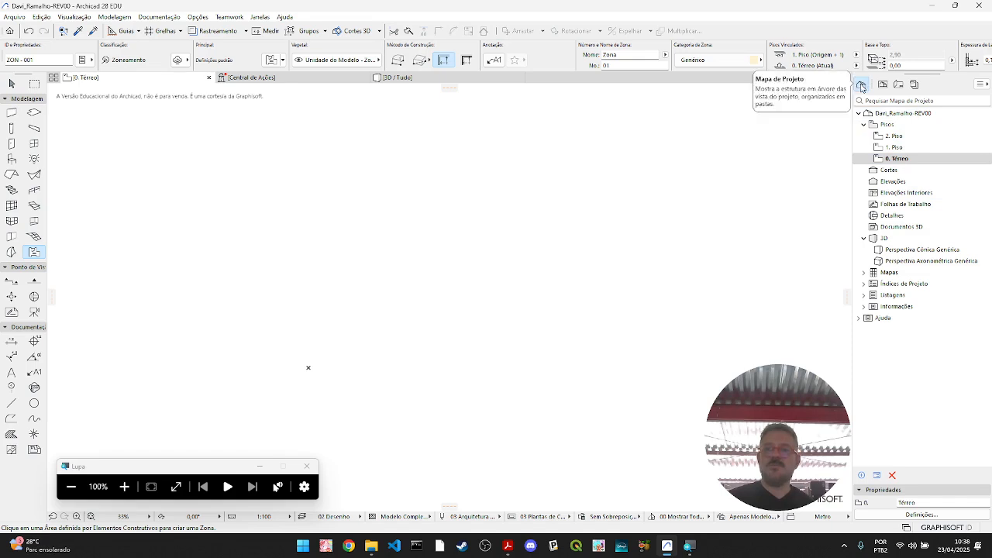
{"action": "left_click", "coordinate": [898, 159]}
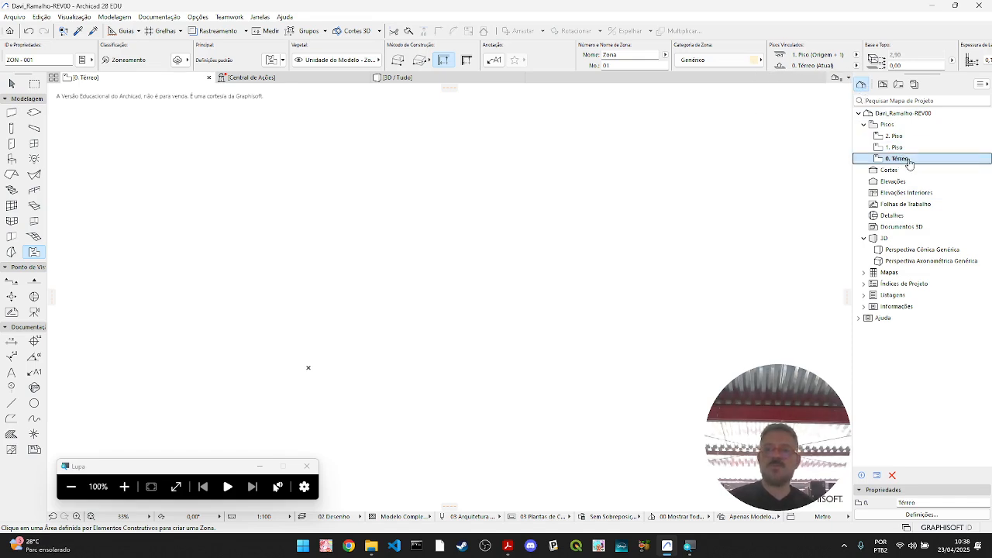
{"action": "right_click", "coordinate": [918, 161]}
{"action": "left_click", "coordinate": [876, 311]}
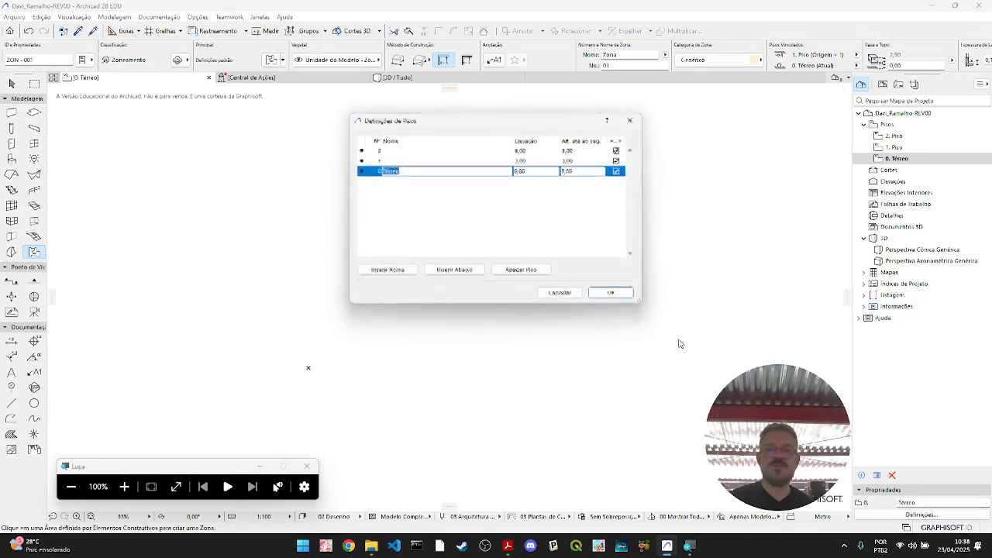
{"action": "left_click", "coordinate": [570, 170]}
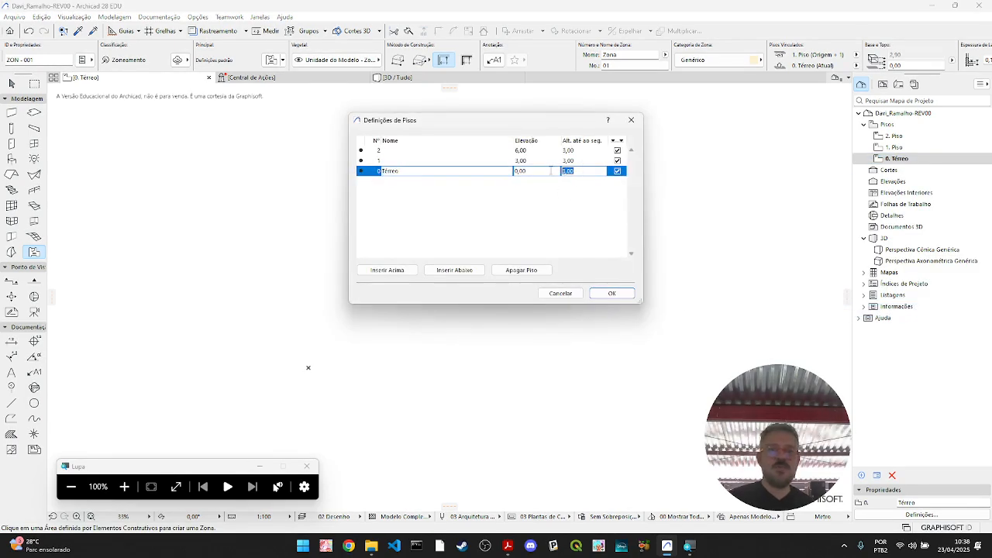
{"action": "type", "text": "2"}
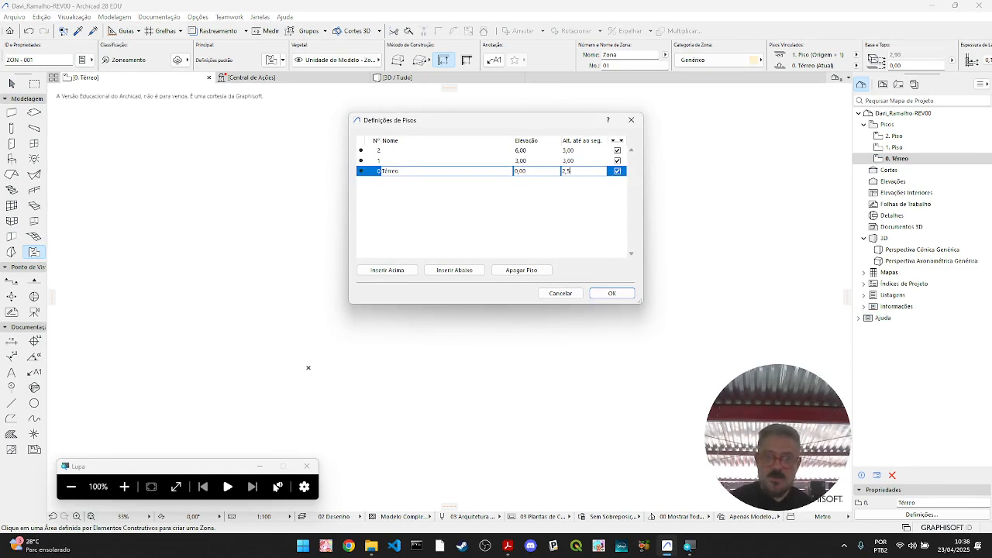
{"action": "type", "text": ",5"}
{"action": "left_click", "coordinate": [587, 161]}
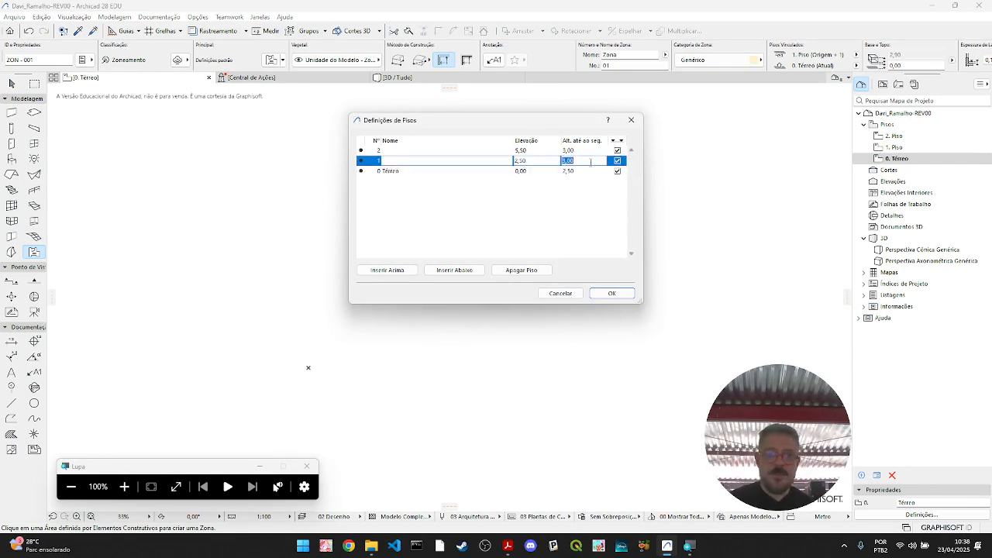
{"action": "type", "text": "2,5"}
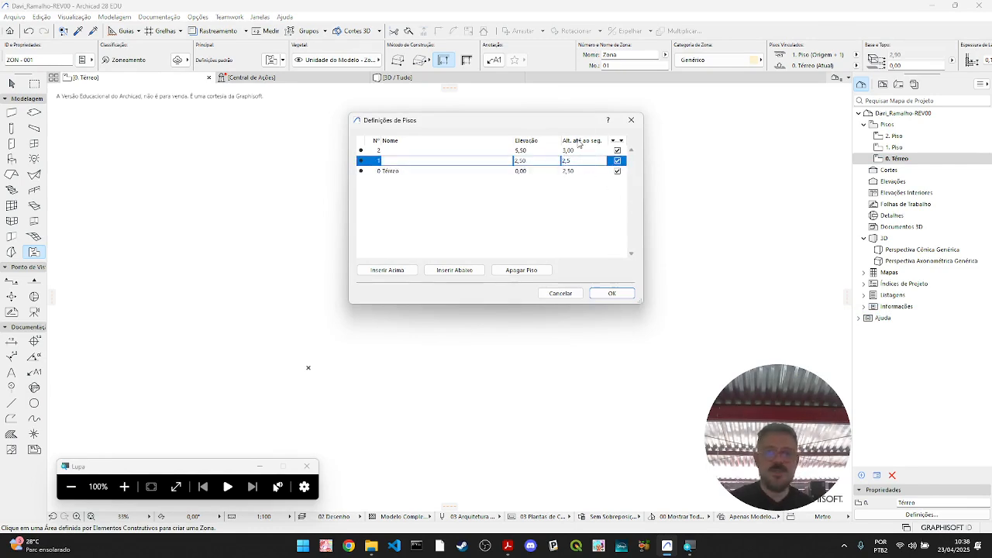
{"action": "left_click", "coordinate": [583, 150]}
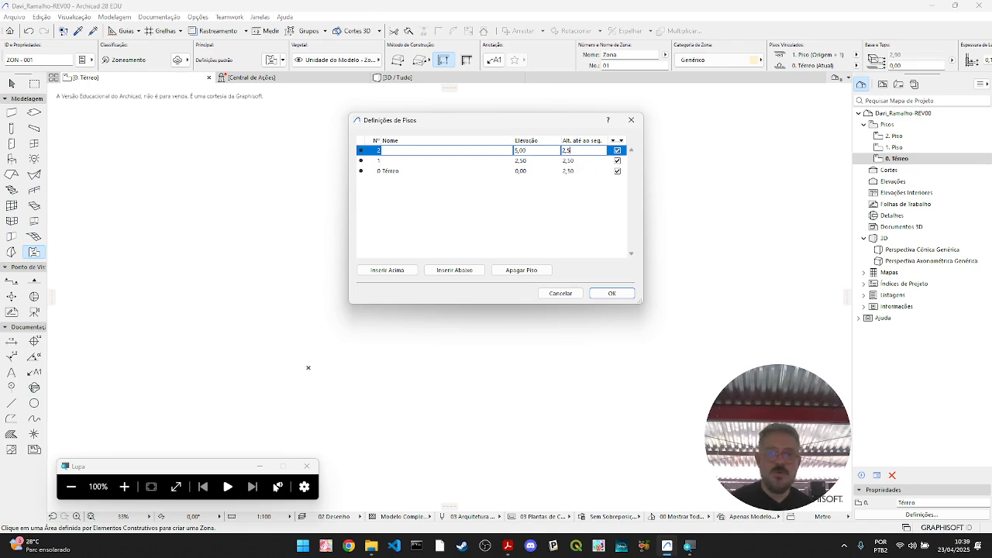
{"action": "left_click", "coordinate": [584, 161]}
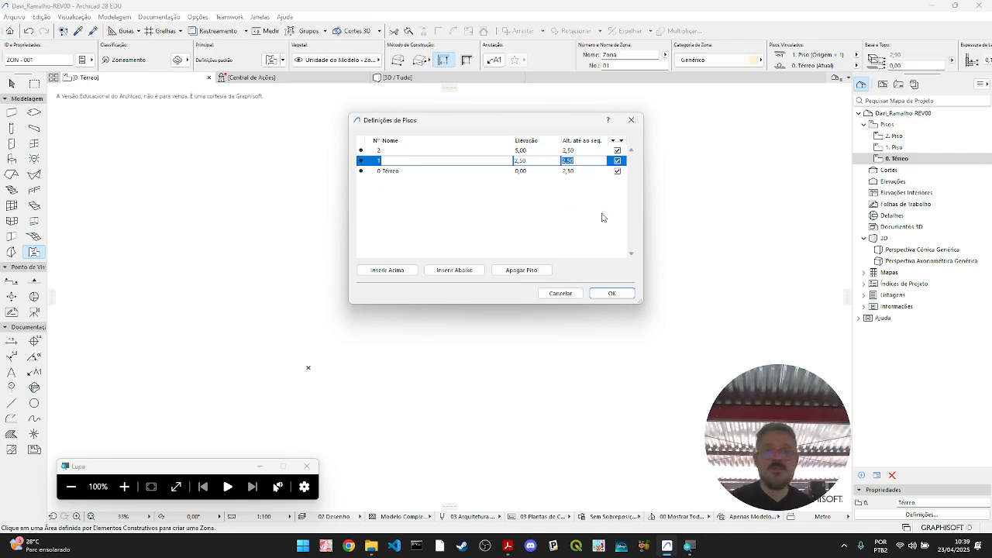
{"action": "left_click", "coordinate": [620, 296]}
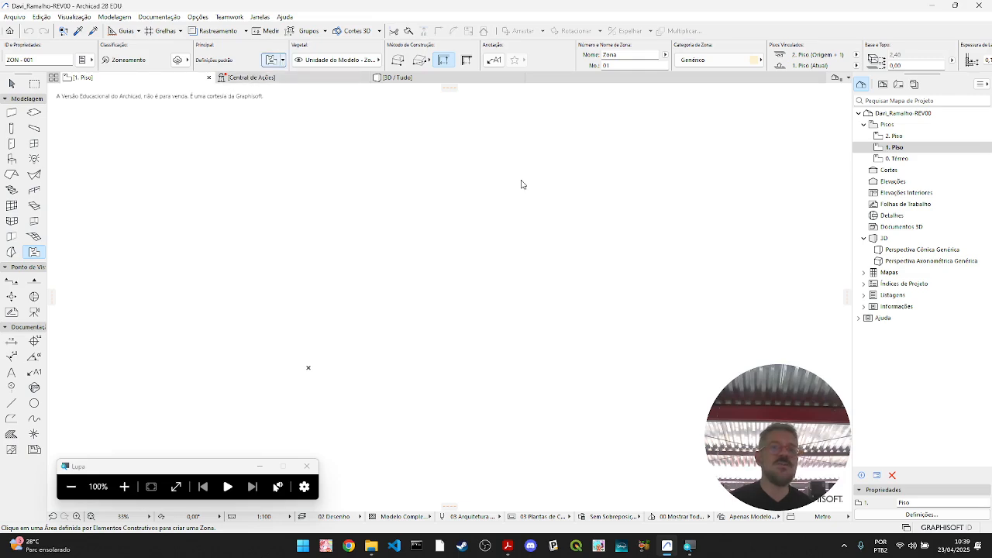
- Set the Zone tool's default subfloor thickness (Espessura Contrapiso) and base offset to 0,00
{"action": "key", "text": "ctrl+t"}
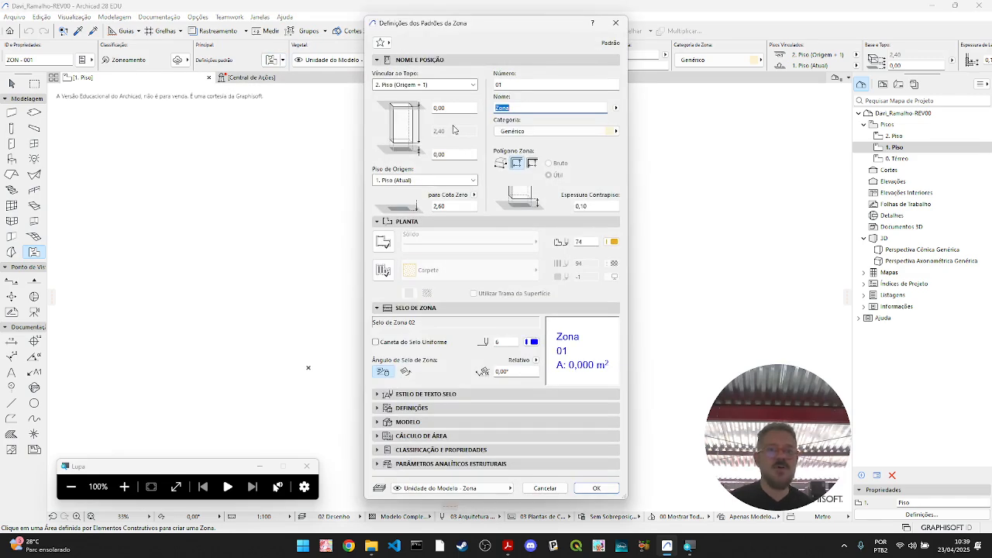
{"action": "left_click", "coordinate": [449, 154]}
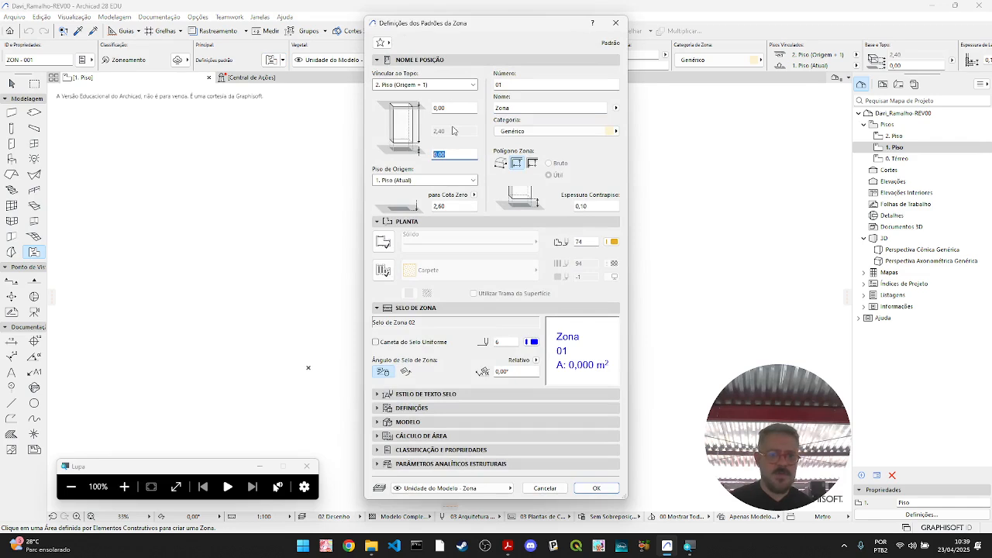
{"action": "left_click", "coordinate": [465, 208]}
{"action": "type", "text": "0"}
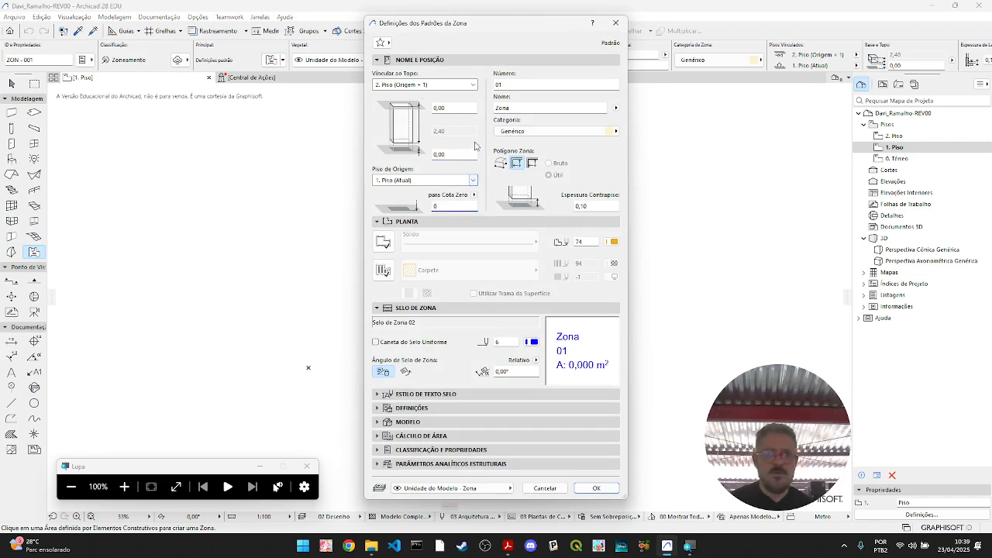
{"action": "left_click", "coordinate": [455, 154]}
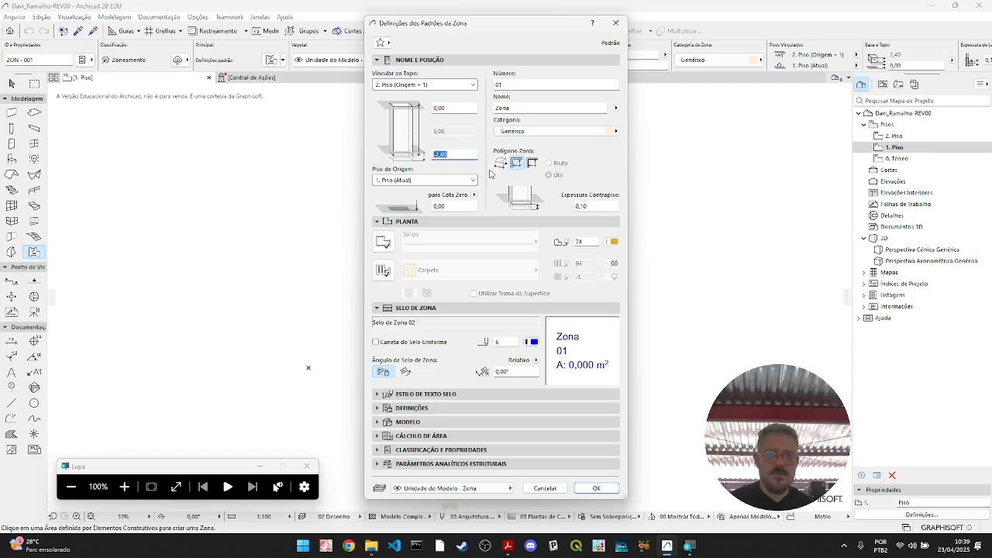
{"action": "type", "text": "0"}
{"action": "key", "text": "Return"}
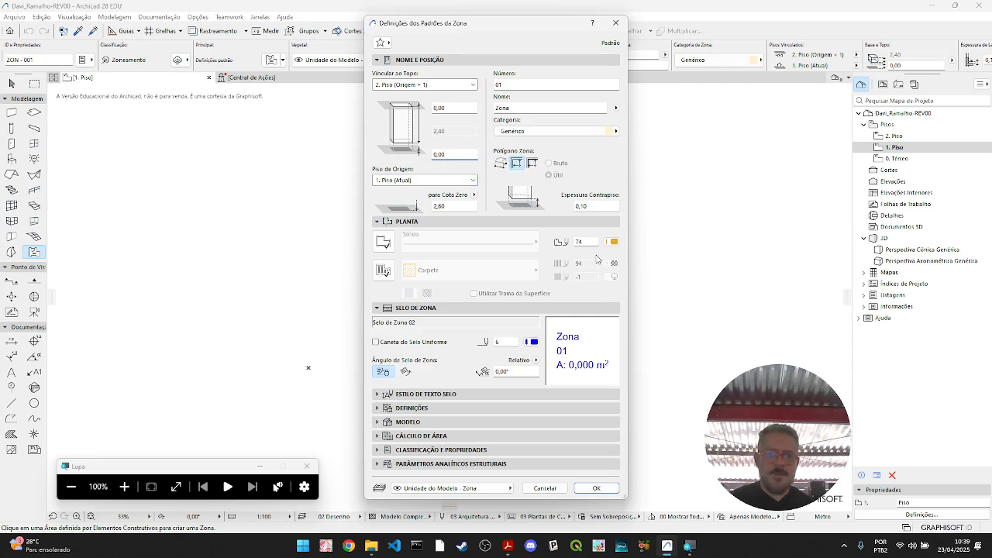
{"action": "left_click_drag", "start_coordinate": [606, 207], "coordinate": [480, 196]}
{"action": "type", "text": "0"}
{"action": "left_click", "coordinate": [450, 155]}
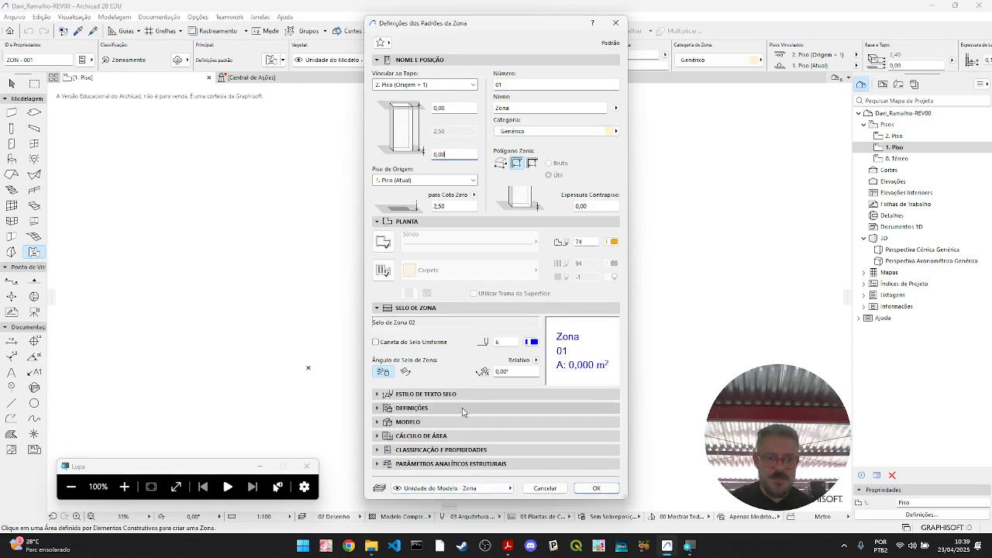
- Give the default zone a 50 % solid-type cover fill and a visible boundary contour in plan, and confirm the defaults
{"action": "left_click", "coordinate": [386, 273]}
{"action": "left_click", "coordinate": [532, 271]}
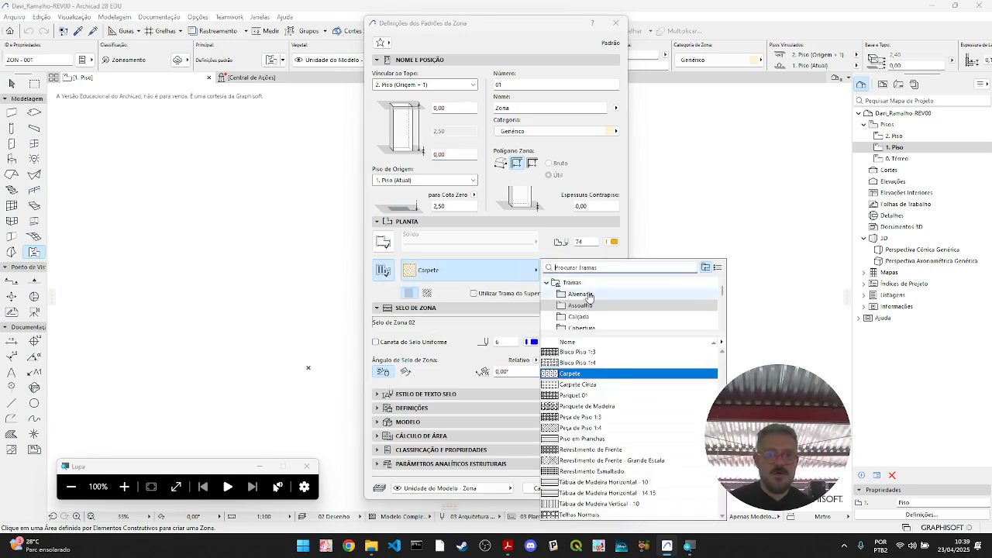
{"action": "left_click", "coordinate": [589, 283]}
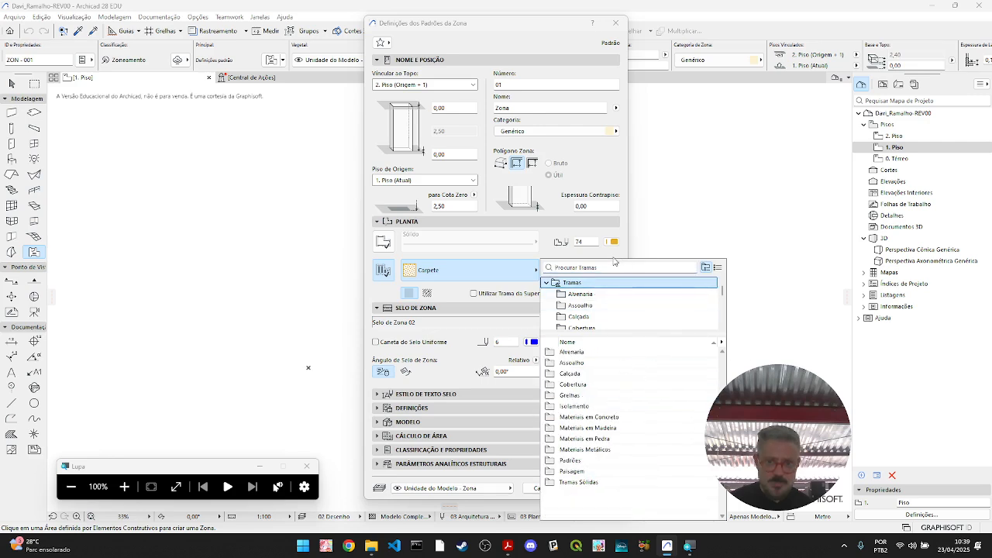
{"action": "scroll", "coordinate": [612, 310], "scroll_direction": "down", "scroll_amount": 5}
{"action": "left_click", "coordinate": [603, 318]}
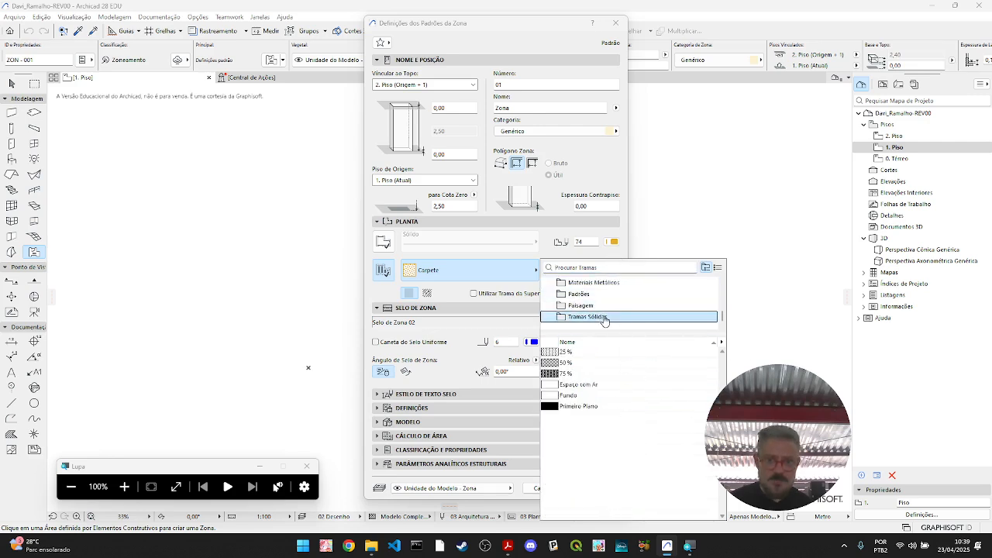
{"action": "left_click", "coordinate": [577, 362]}
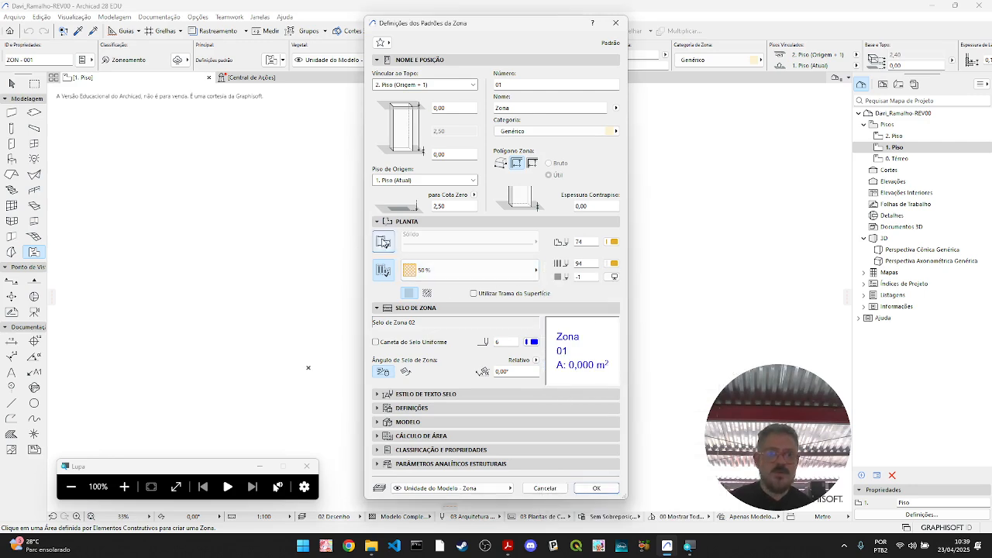
{"action": "left_click", "coordinate": [383, 241]}
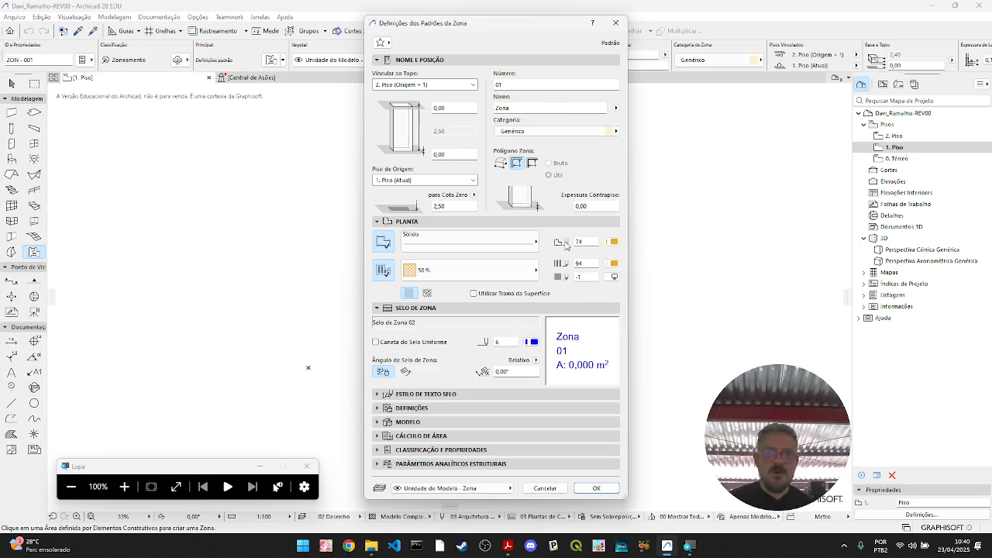
{"action": "left_click", "coordinate": [596, 488]}
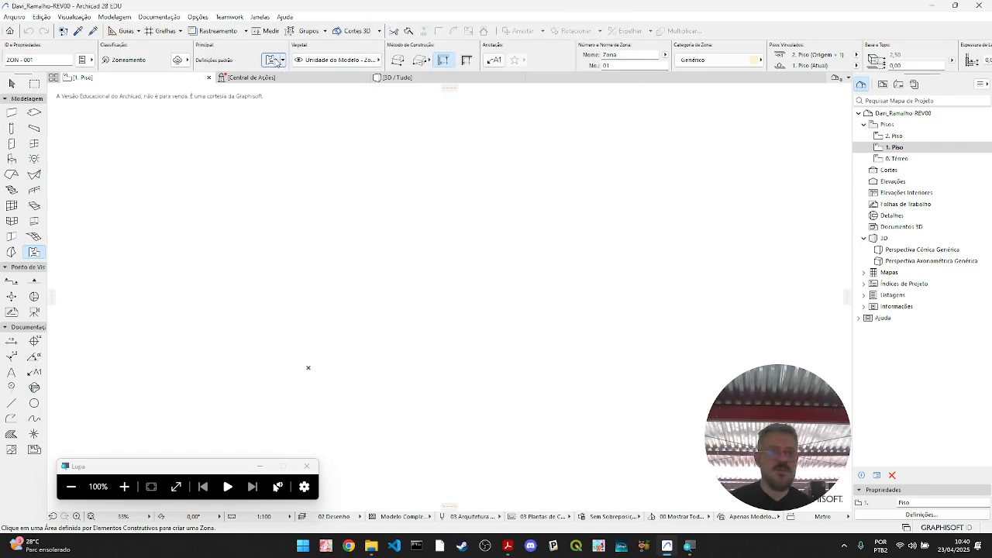
- Draw a 2,50 by 2,50 rectangular zone from the project origin on 1. Piso, with its stamp placed inside
{"action": "left_click", "coordinate": [419, 64]}
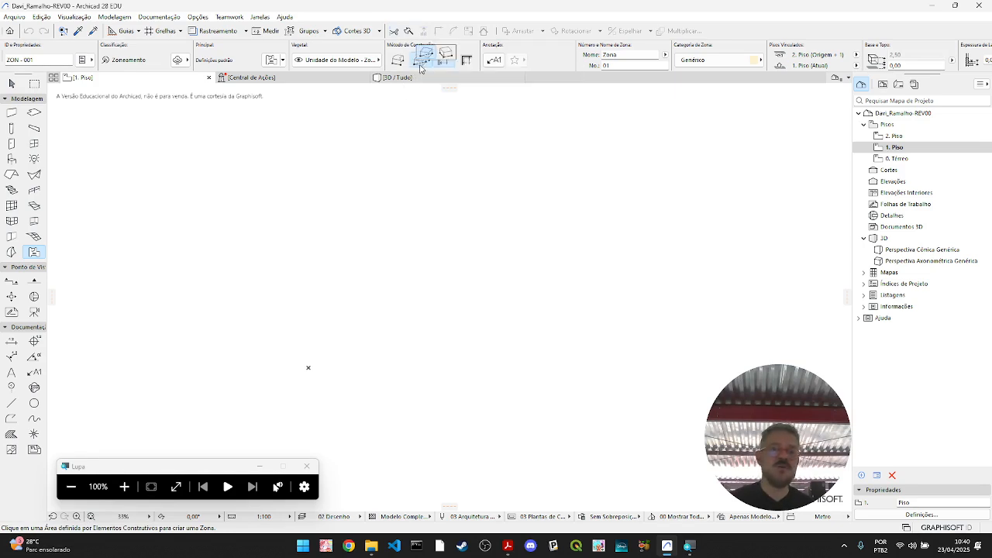
{"action": "left_click", "coordinate": [419, 64]}
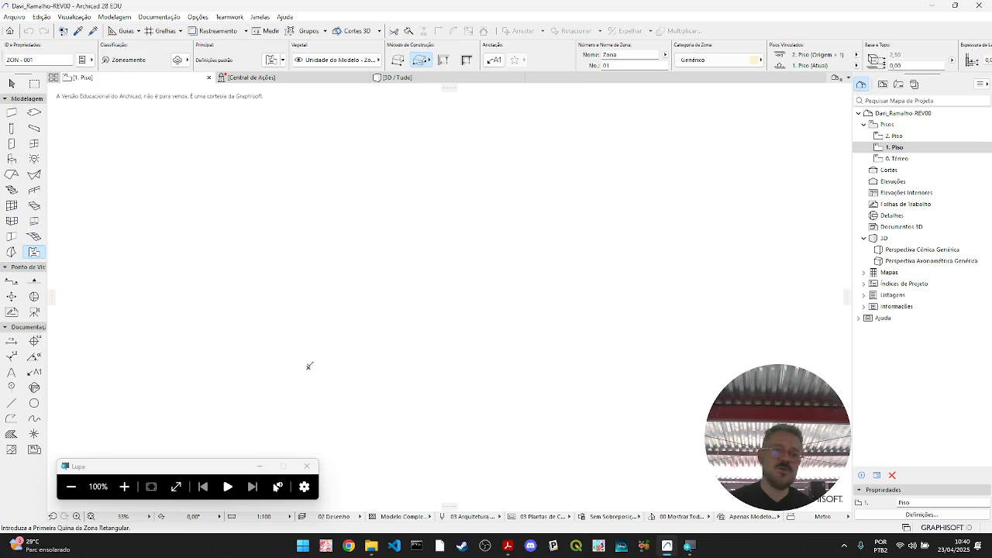
{"action": "left_click", "coordinate": [309, 367]}
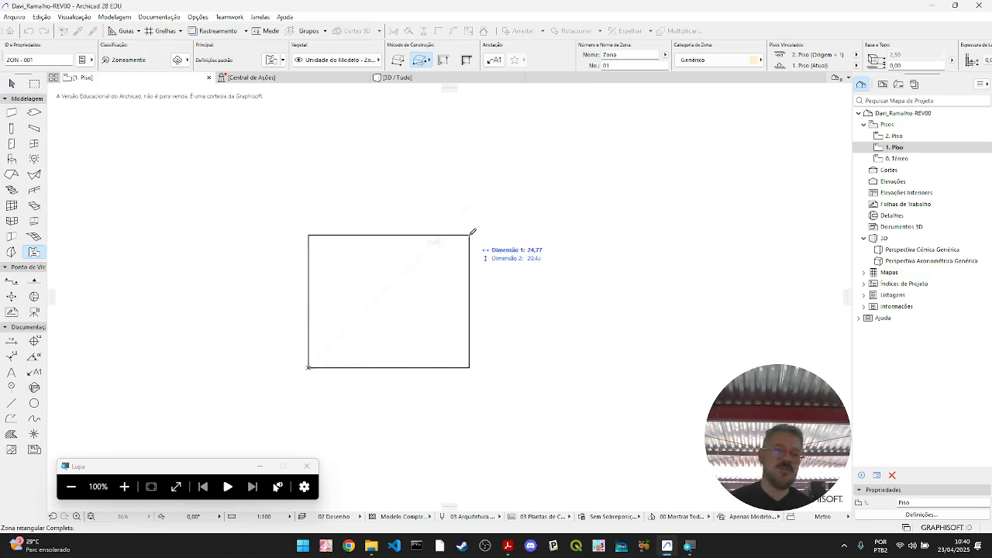
{"action": "type", "text": "2.5"}
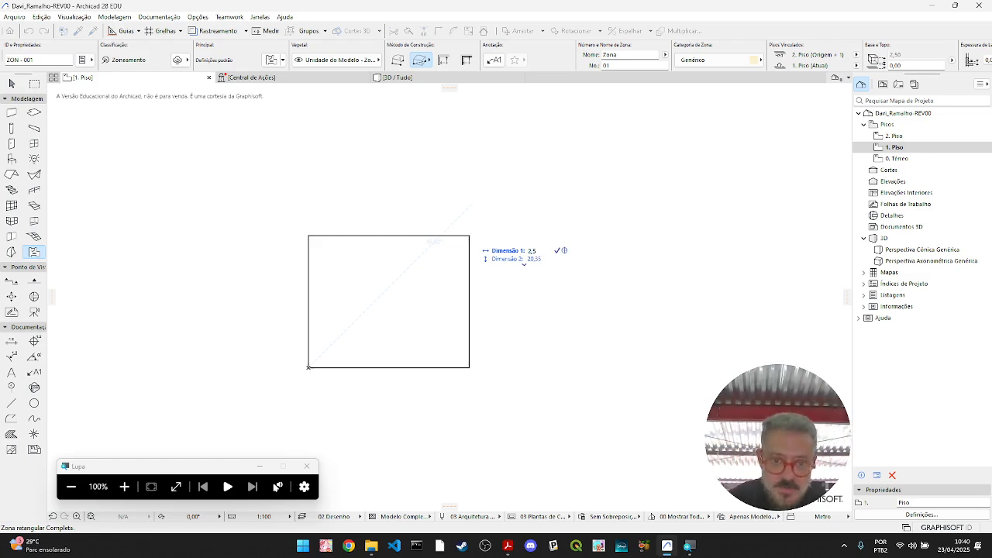
{"action": "key", "text": "Tab"}
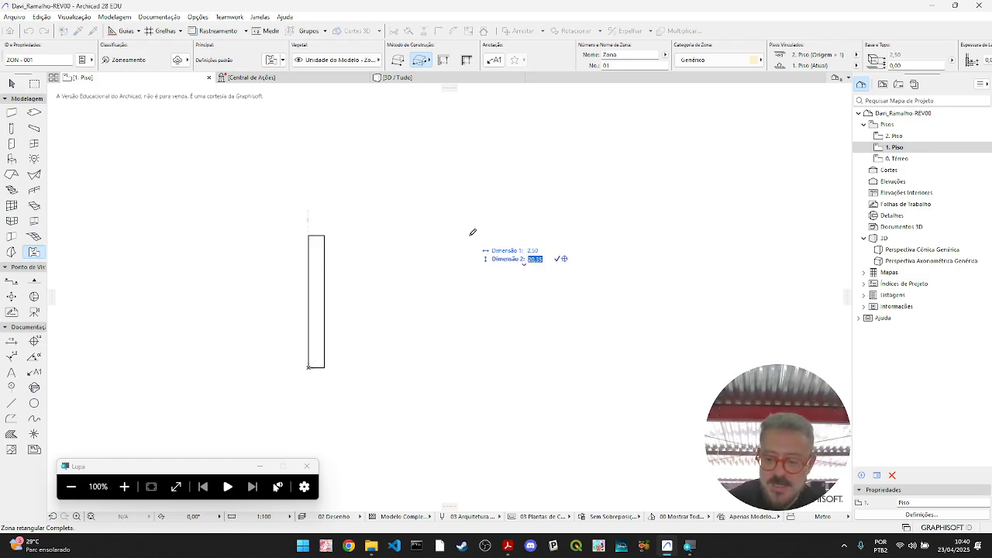
{"action": "type", "text": "2"}
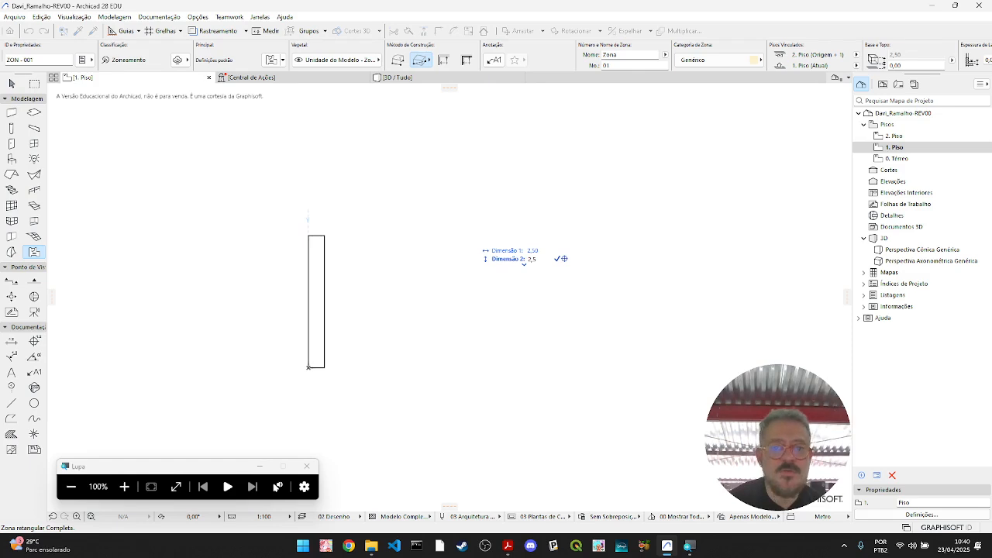
{"action": "key", "text": "Return"}
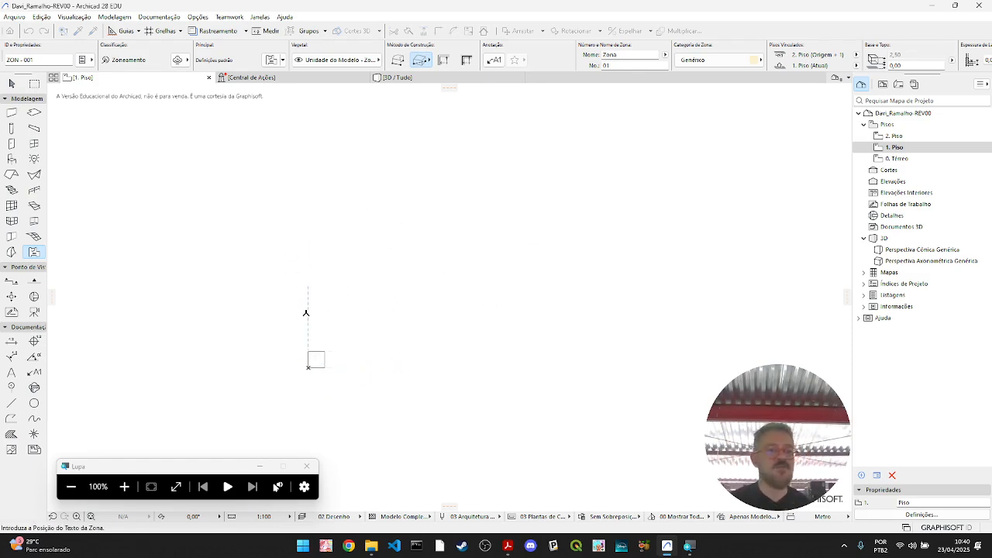
{"action": "left_click", "coordinate": [325, 291]}
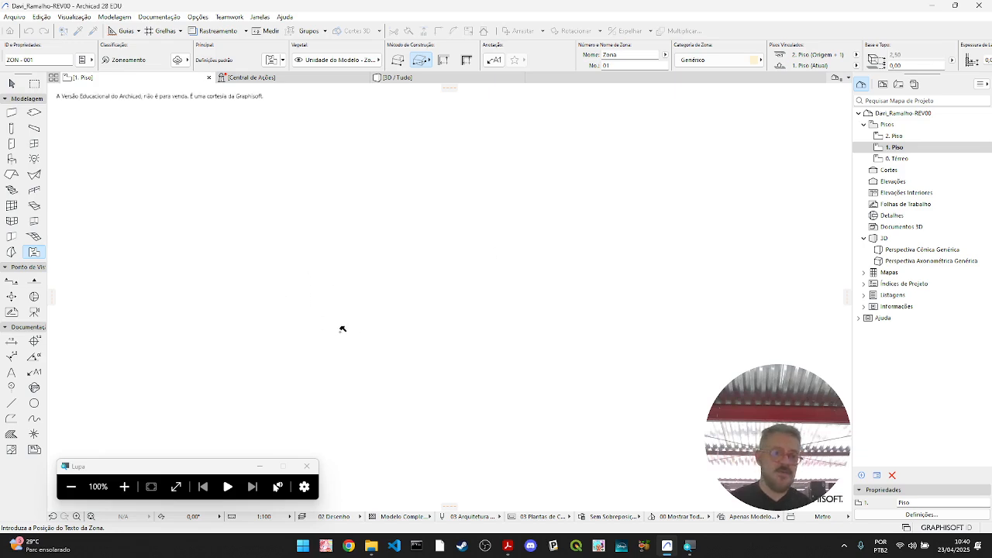
{"action": "scroll", "coordinate": [324, 318], "scroll_direction": "up", "scroll_amount": 2}
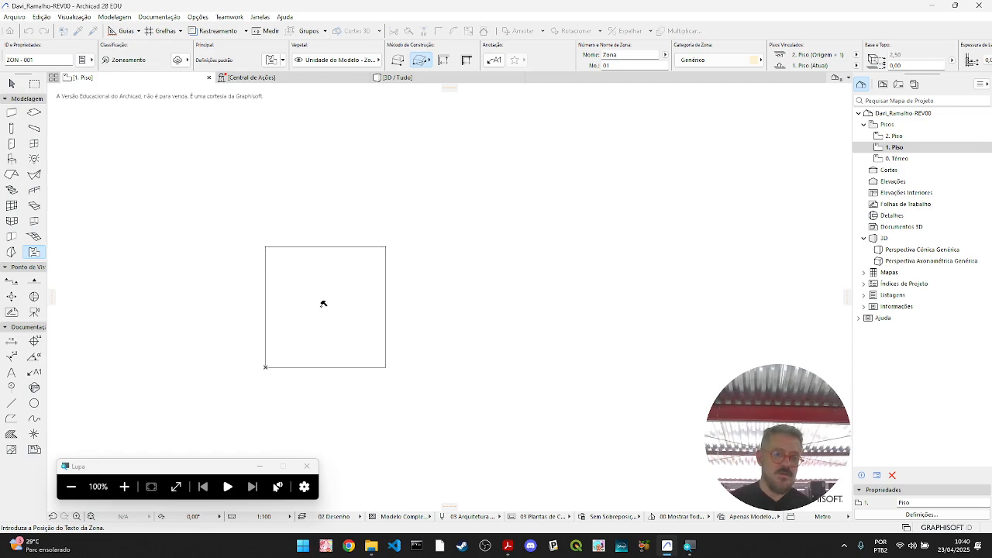
{"action": "left_click", "coordinate": [324, 304]}
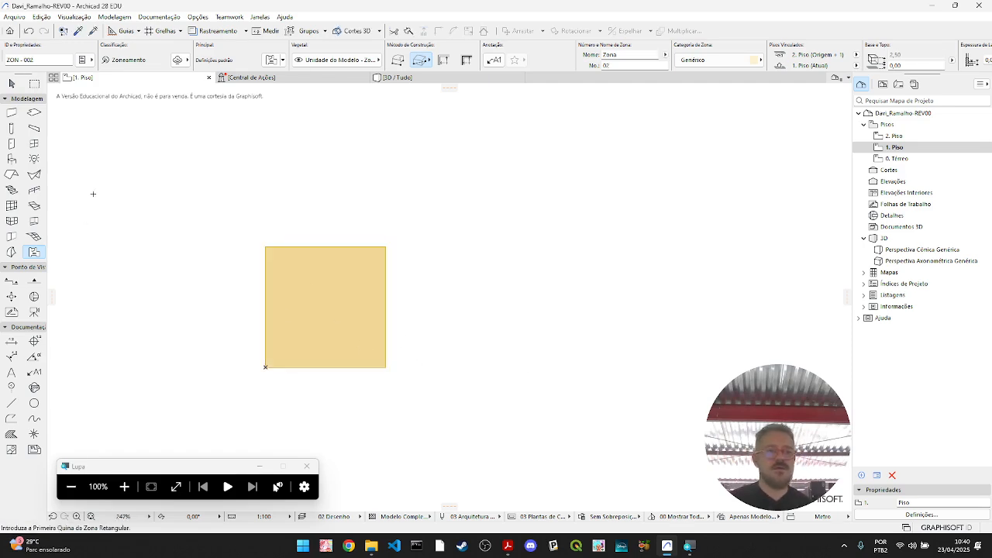
- Select the square zone in plan and open the 3D / Tudo view to check it
{"action": "left_click", "coordinate": [11, 83]}
{"action": "left_click", "coordinate": [348, 325]}
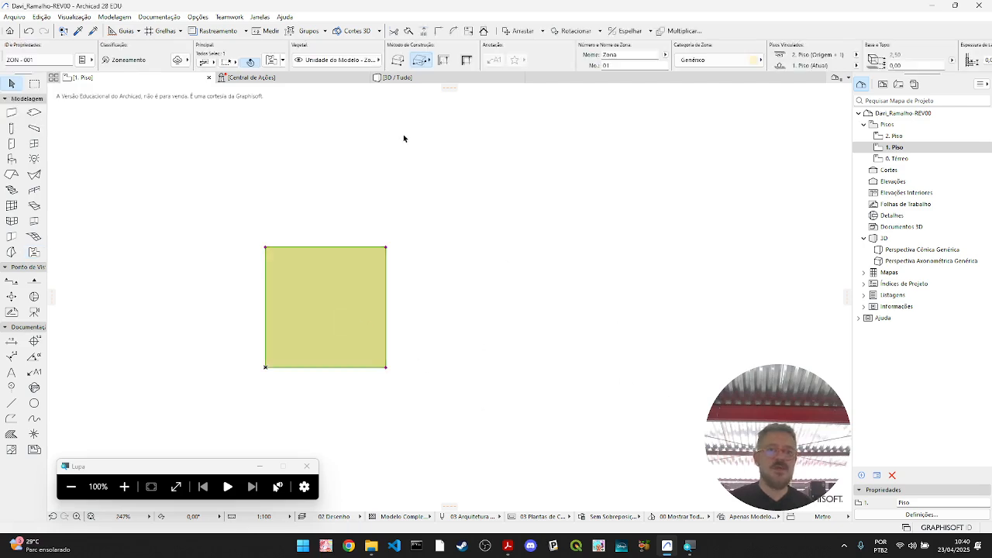
{"action": "mouse_move", "coordinate": [437, 83]}
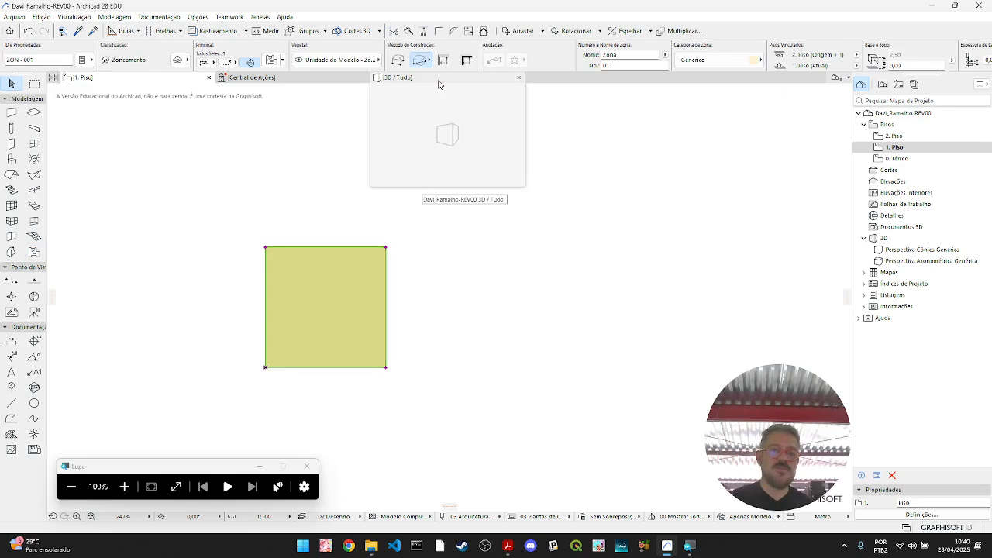
{"action": "left_click", "coordinate": [438, 80]}
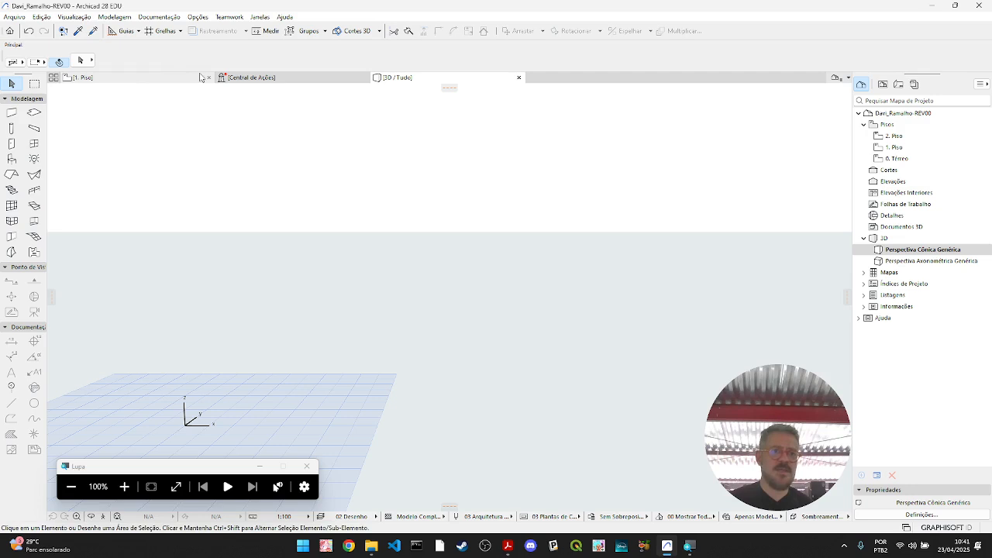
- Enable Zona among the element types displayed in 3D through the 3D element filter and cut settings
{"action": "left_click", "coordinate": [107, 77]}
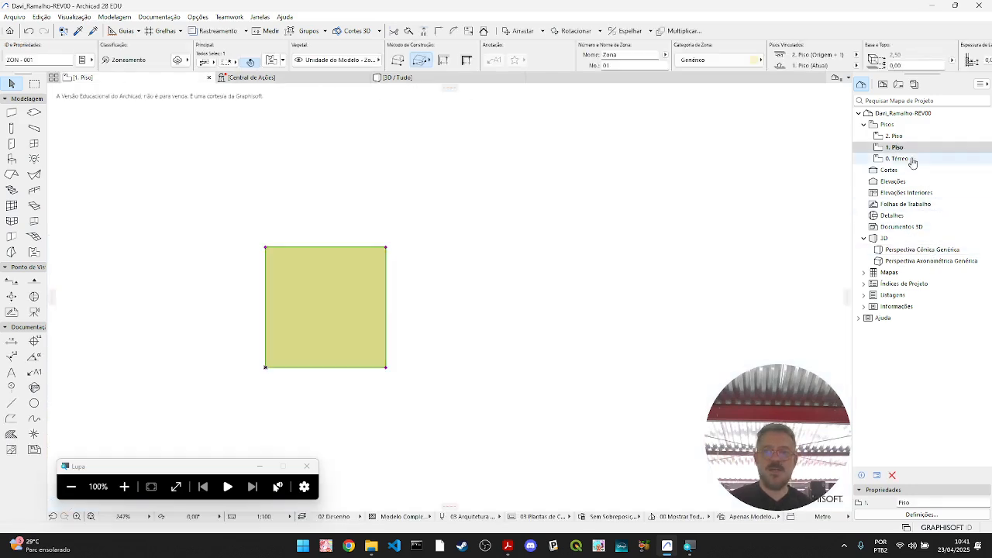
{"action": "double_click", "coordinate": [940, 254]}
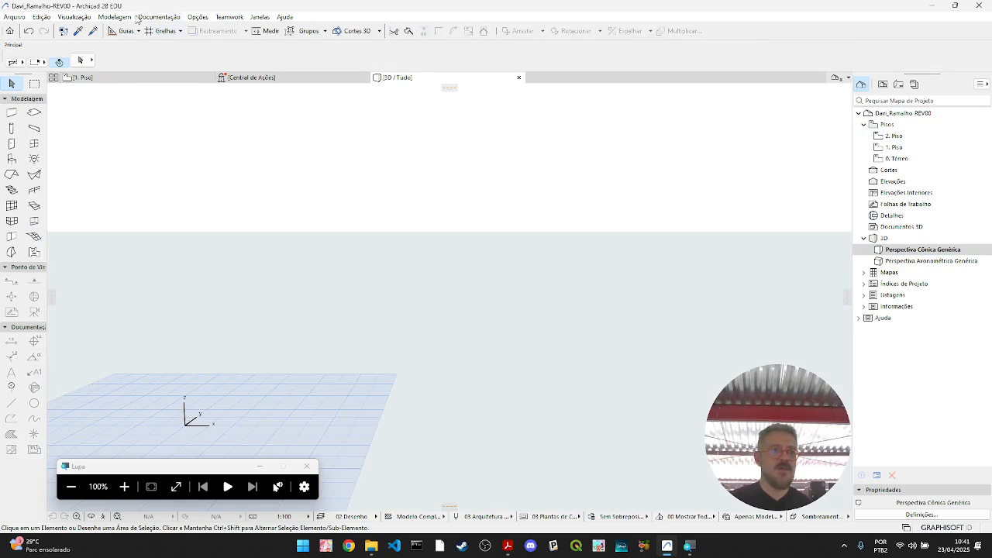
{"action": "left_click", "coordinate": [74, 16]}
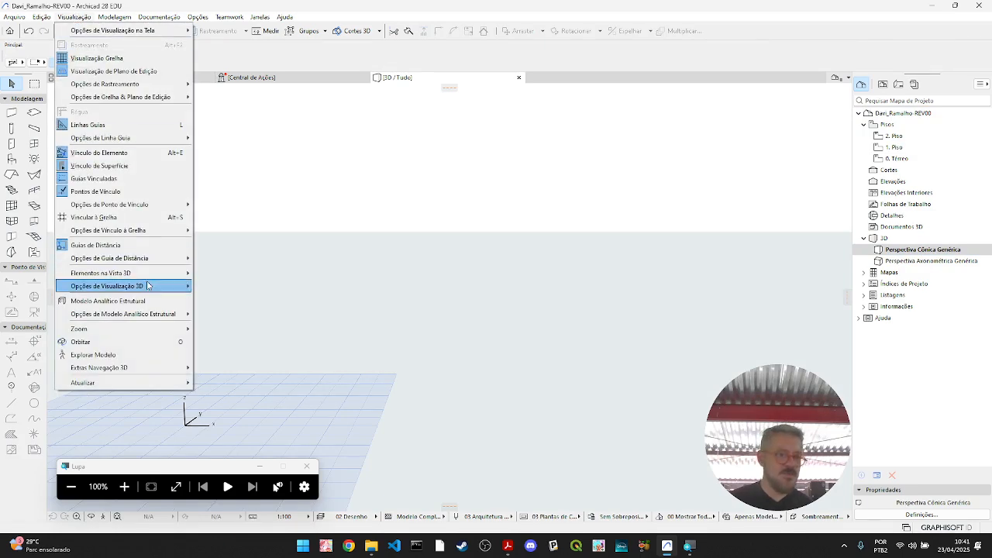
{"action": "mouse_move", "coordinate": [148, 276]}
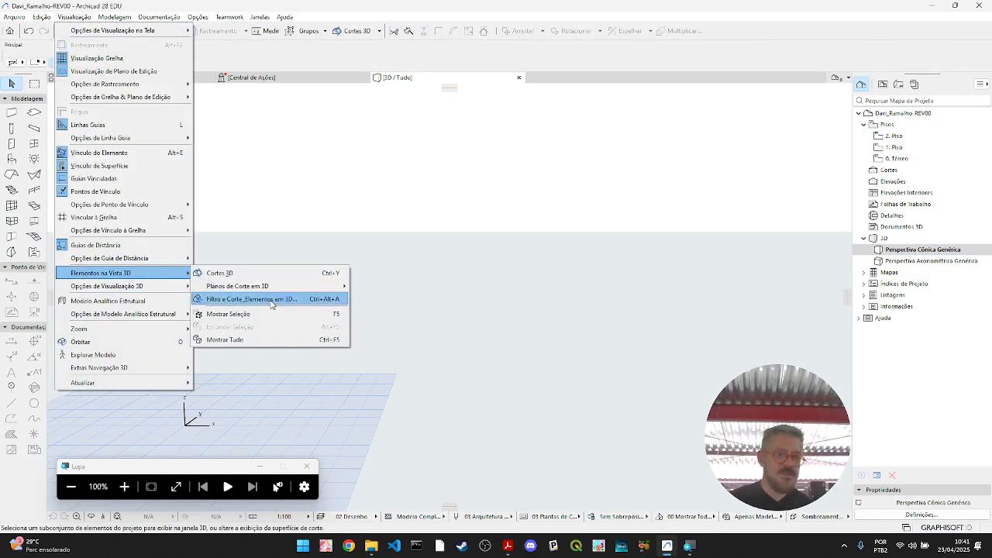
{"action": "left_click", "coordinate": [271, 303]}
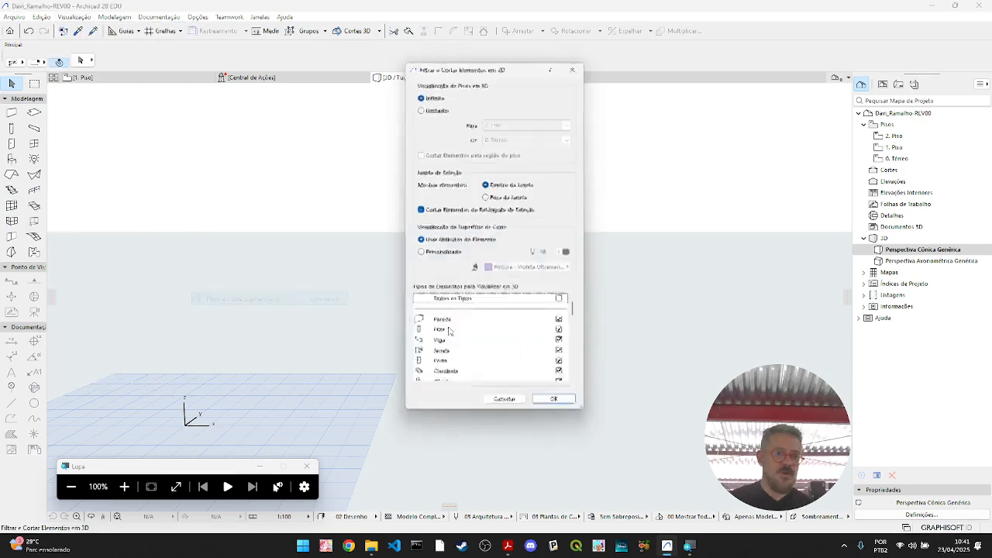
{"action": "left_click_drag", "start_coordinate": [578, 311], "coordinate": [577, 338]}
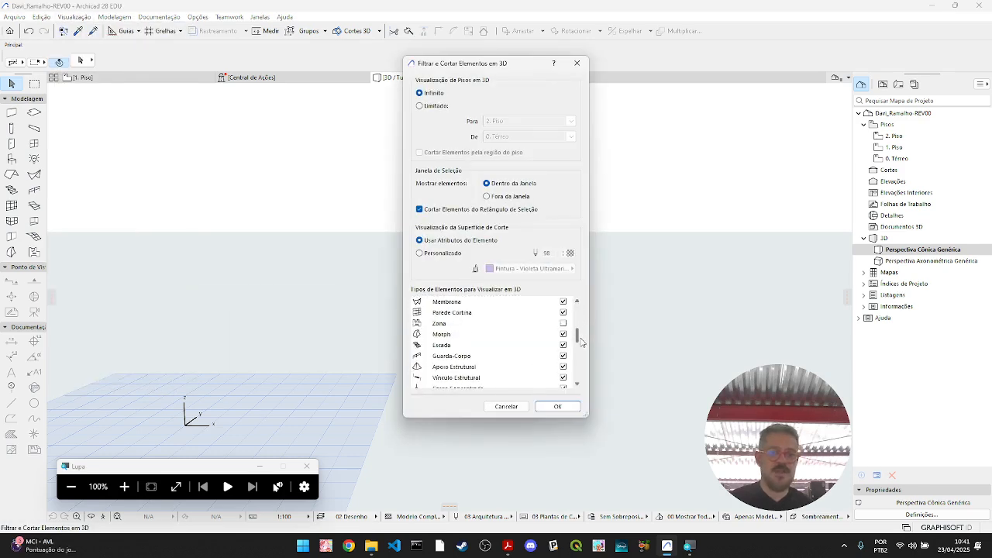
{"action": "left_click", "coordinate": [563, 325]}
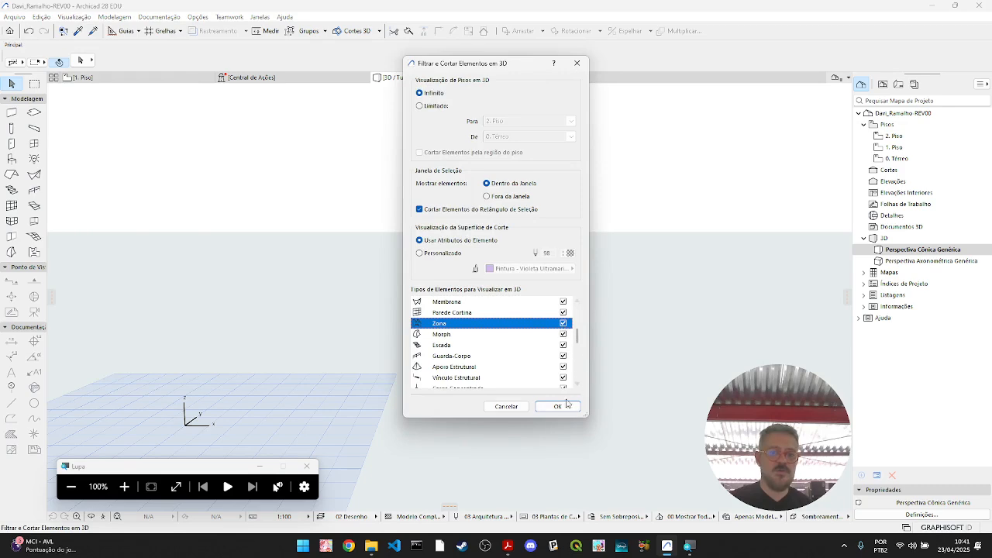
{"action": "left_click", "coordinate": [557, 406]}
{"action": "middle_click_drag", "start_coordinate": [336, 400], "coordinate": [386, 412]}
{"action": "middle_click_drag", "start_coordinate": [469, 407], "coordinate": [525, 354], "text": "shift"}
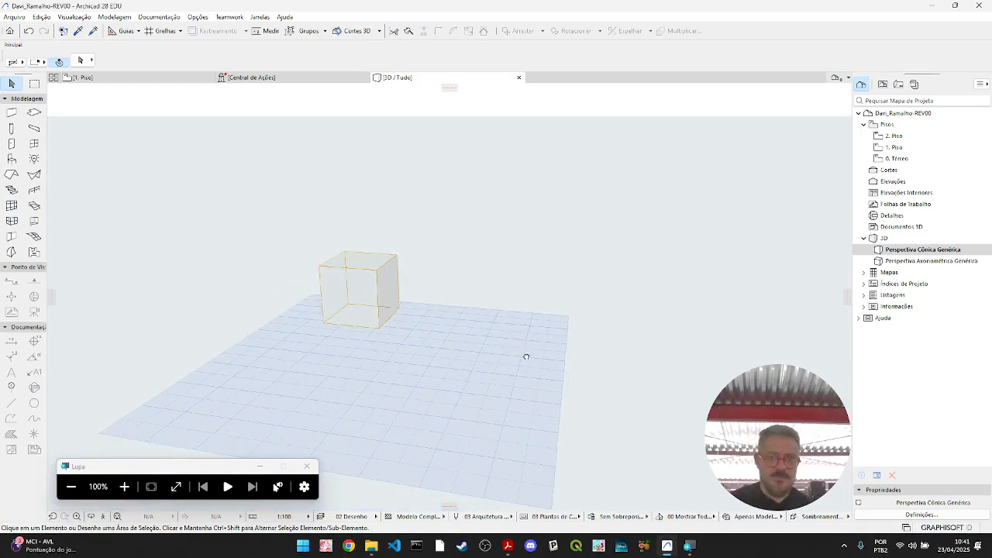
- Set the square zone's home story to 0. Térreo and link its top to 1. Piso (Origem + 1)
{"action": "double_click", "coordinate": [922, 159]}
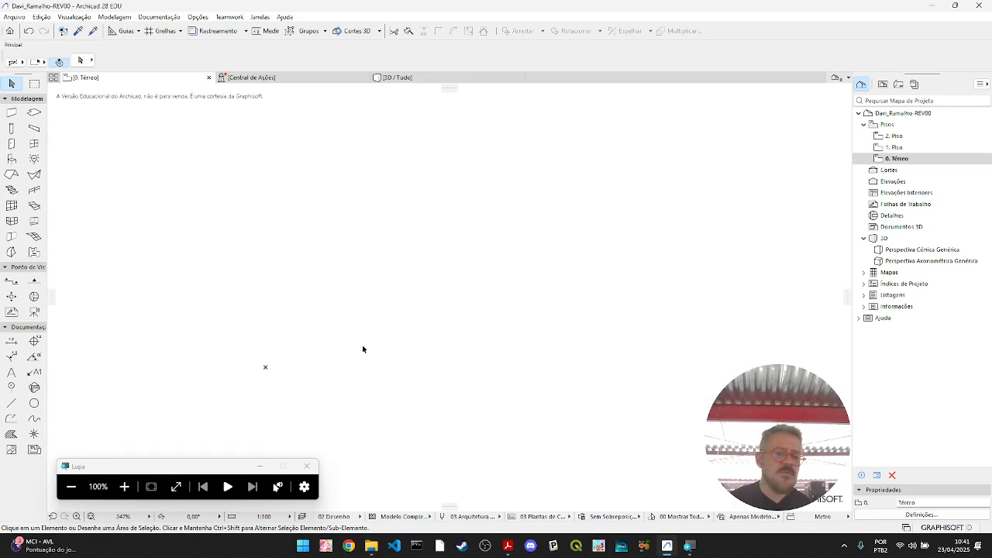
{"action": "double_click", "coordinate": [915, 149]}
{"action": "left_click", "coordinate": [347, 319]}
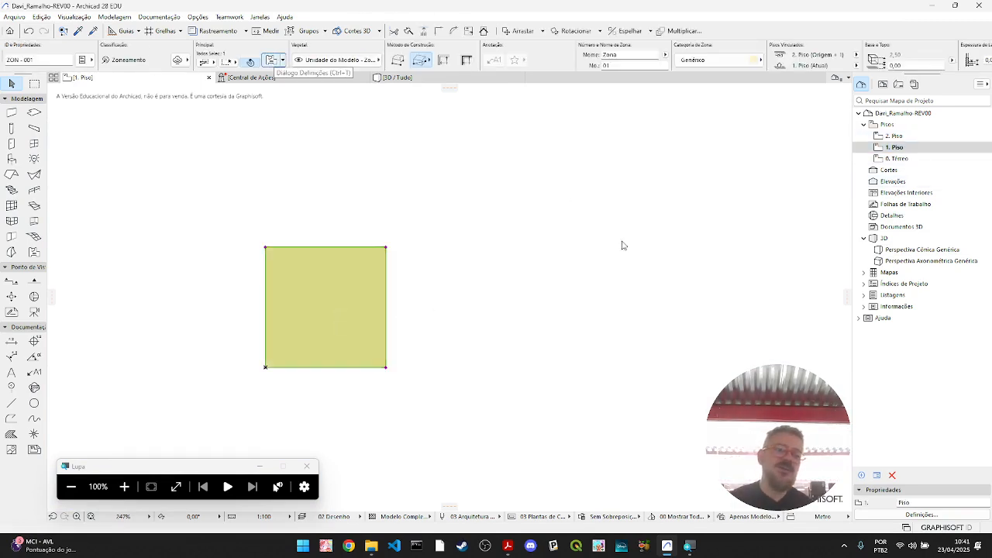
{"action": "key", "text": "ctrl+t"}
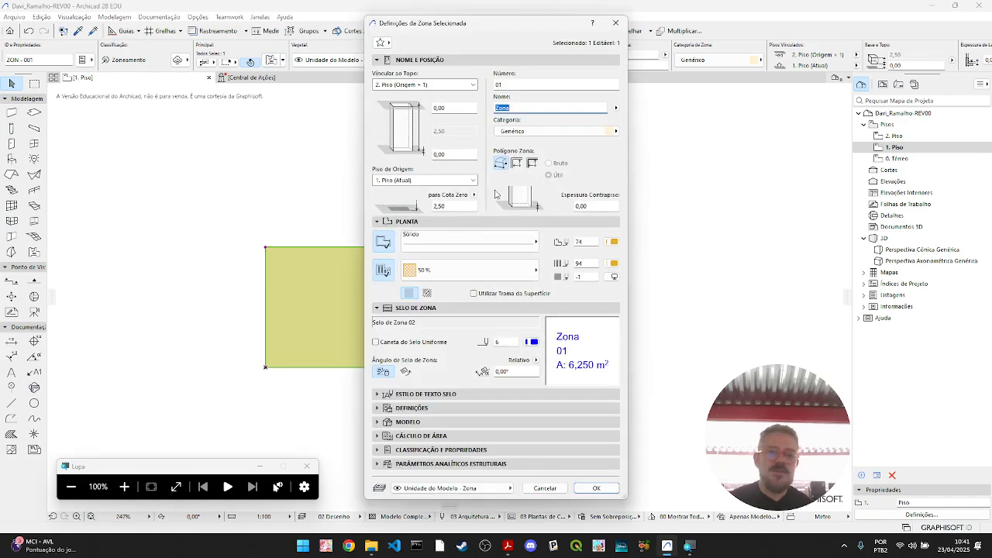
{"action": "left_click", "coordinate": [473, 180]}
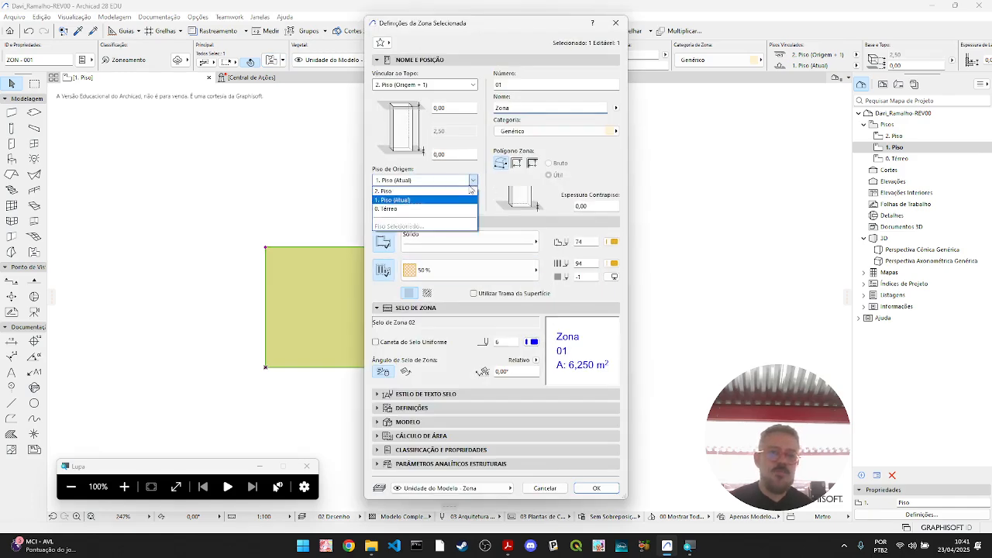
{"action": "left_click", "coordinate": [453, 207]}
{"action": "left_click", "coordinate": [470, 85]}
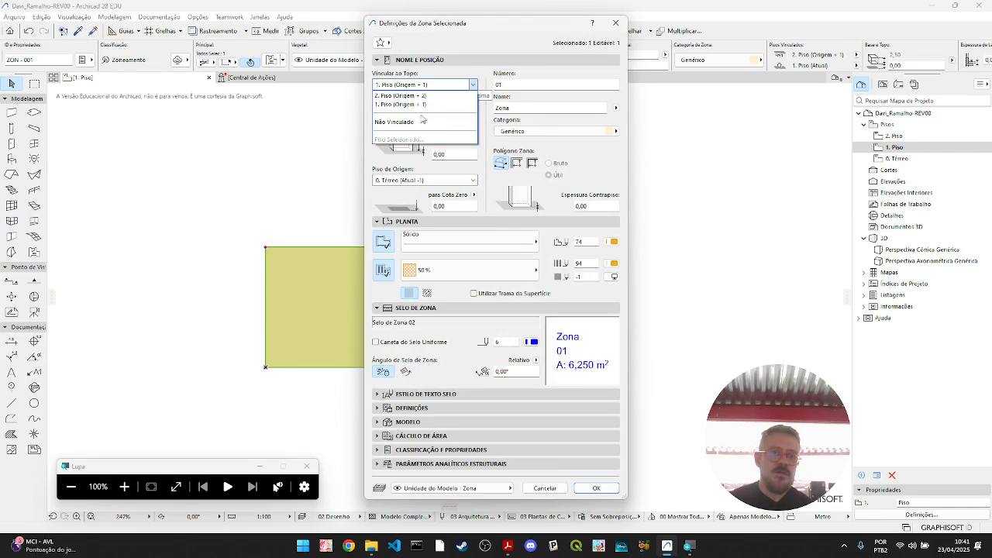
{"action": "left_click", "coordinate": [431, 110]}
{"action": "key", "text": "Tab"}
{"action": "key", "text": "Tab"}
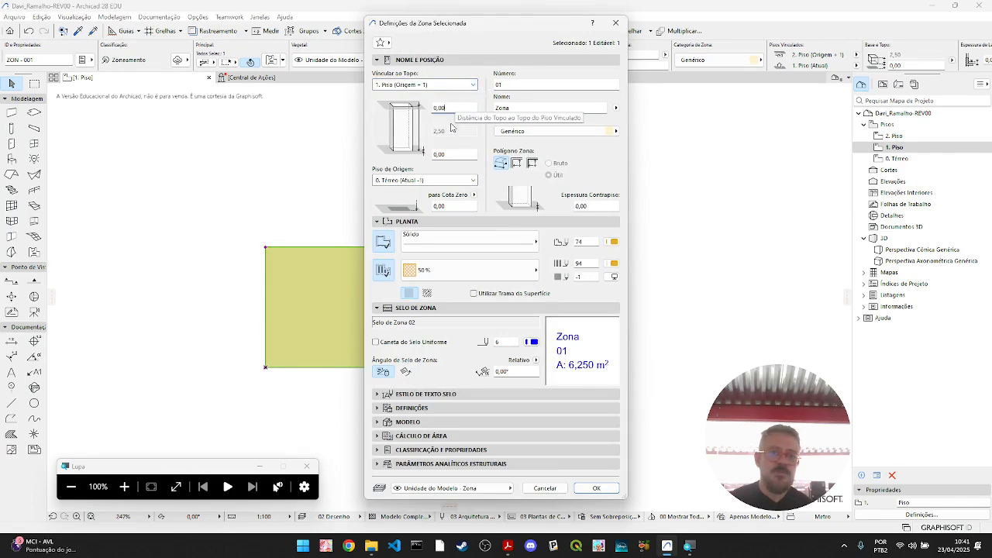
{"action": "left_click", "coordinate": [596, 488]}
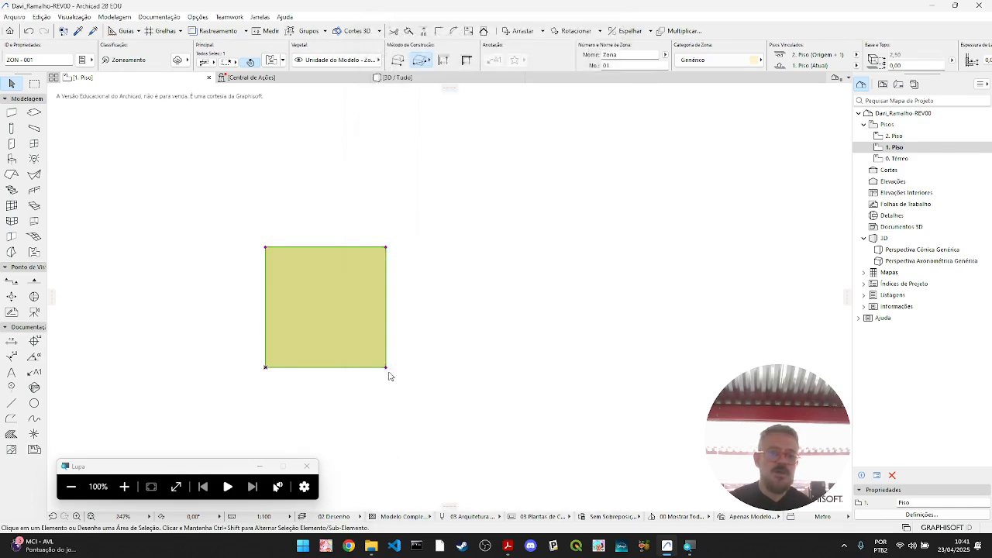
- Check the relocated zone's position in the 3D view and on the 0. Térreo floor plan
{"action": "left_click", "coordinate": [903, 147]}
{"action": "double_click", "coordinate": [901, 159]}
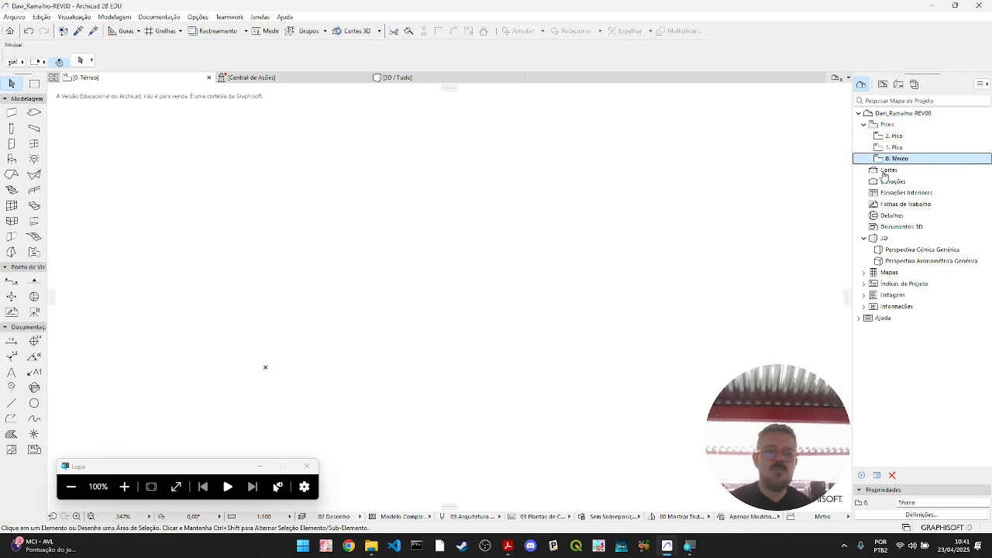
{"action": "left_click", "coordinate": [431, 83]}
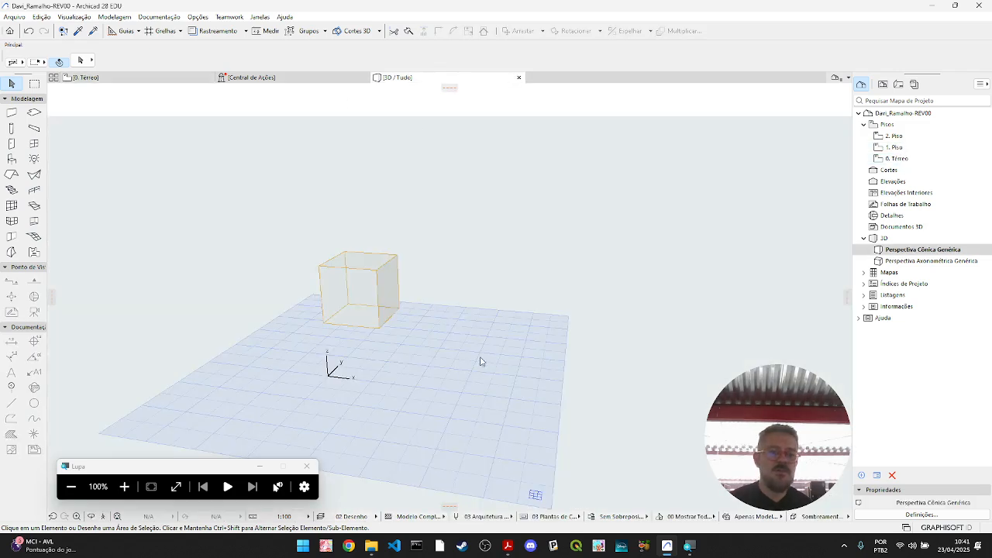
{"action": "middle_click_drag", "start_coordinate": [474, 365], "coordinate": [467, 394], "text": "shift"}
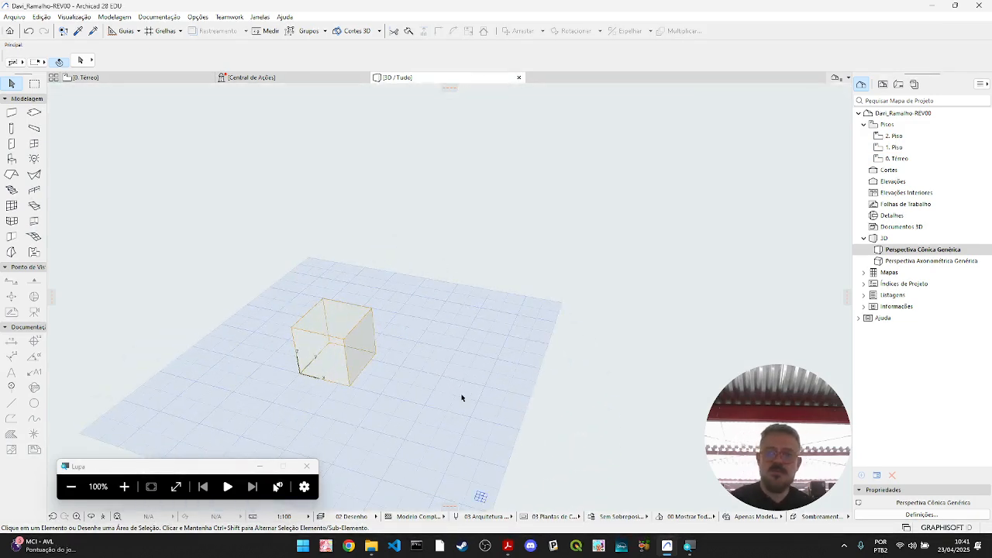
{"action": "left_click", "coordinate": [345, 341]}
{"action": "left_click", "coordinate": [154, 81]}
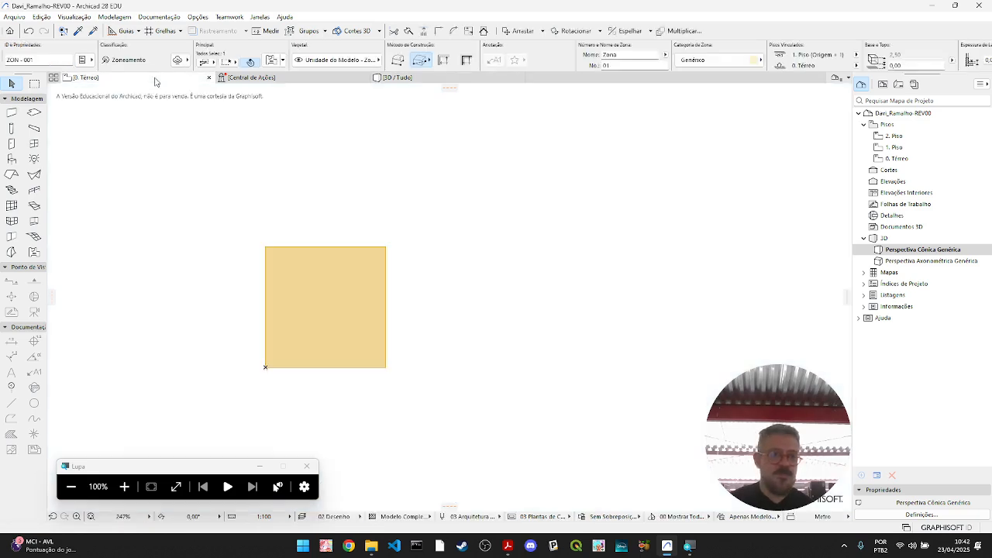
{"action": "left_click", "coordinate": [907, 158]}
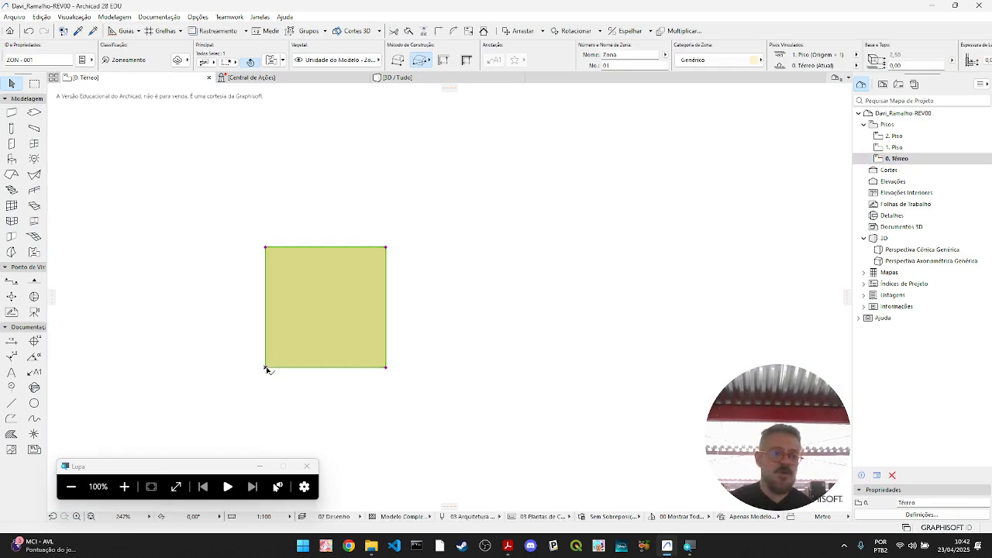
{"action": "left_click", "coordinate": [265, 367]}
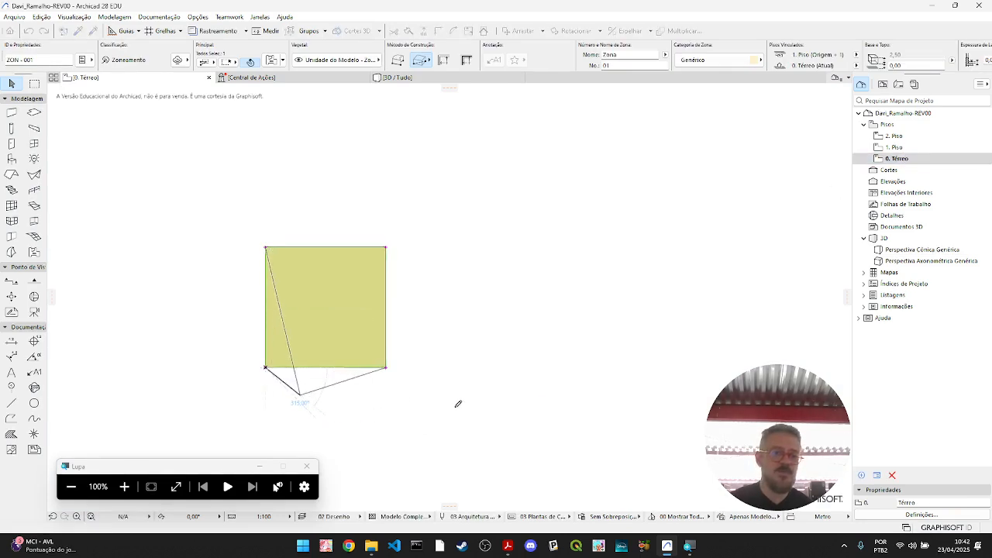
{"action": "left_click", "coordinate": [300, 395]}
{"action": "key", "text": "ctrl+z"}
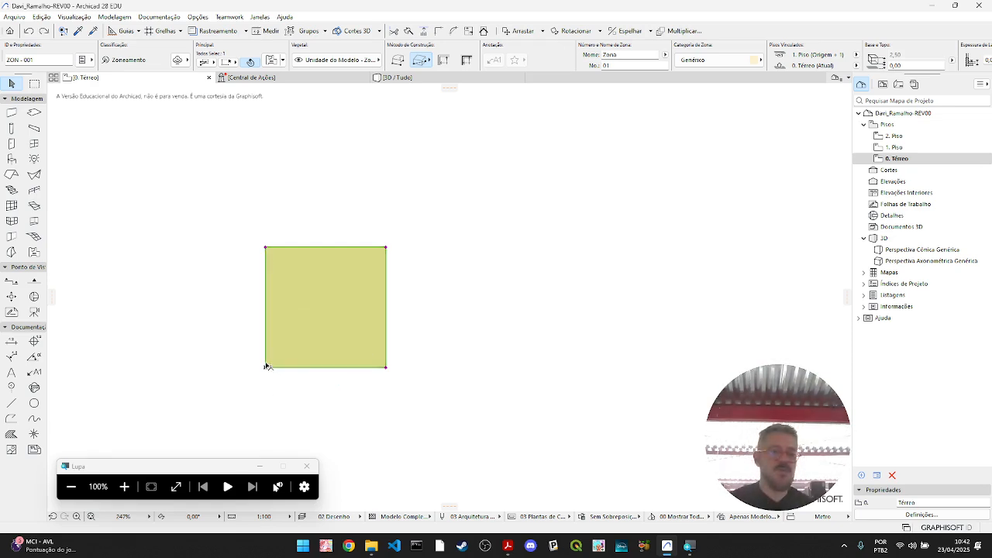
{"action": "left_click", "coordinate": [265, 369]}
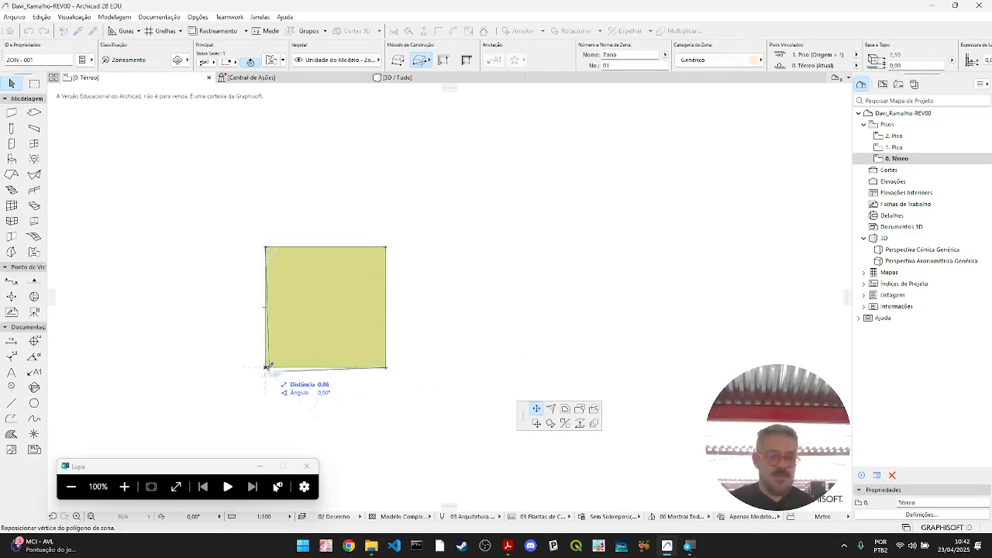
{"action": "key", "text": "Escape"}
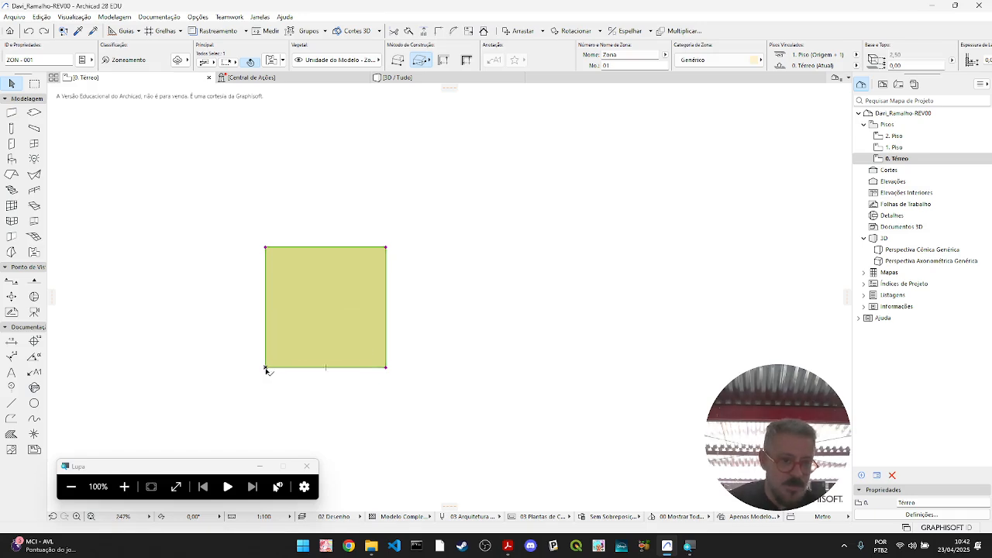
- Copy the square zone along the X axis so the duplicate shares its right edge on 0. Térreo
{"action": "left_click", "coordinate": [266, 368]}
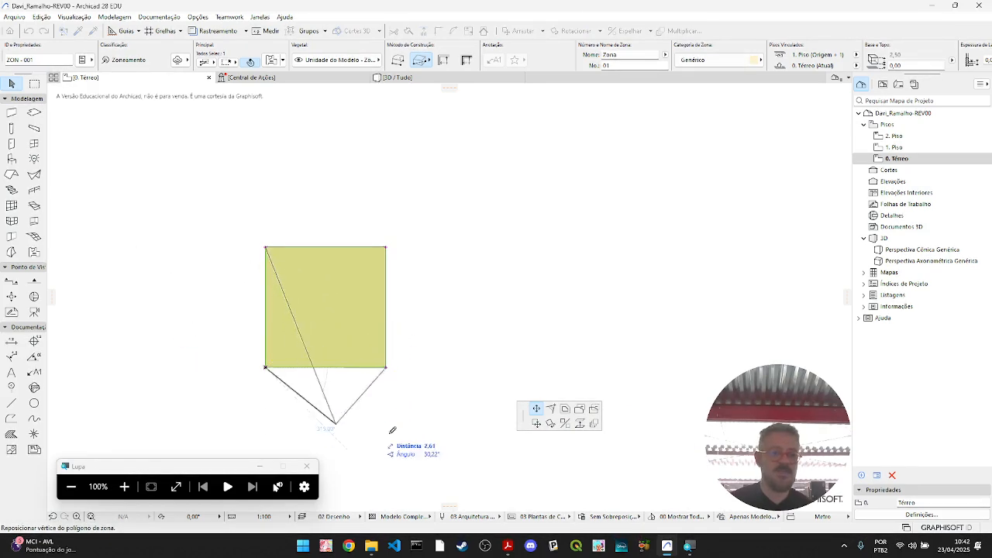
{"action": "left_click", "coordinate": [536, 424]}
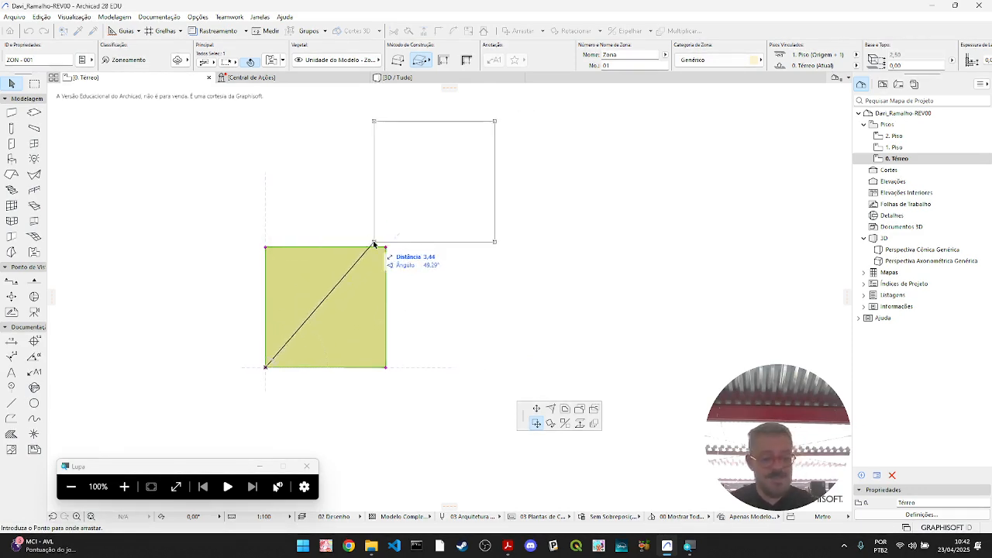
{"action": "key", "text": "ctrl"}
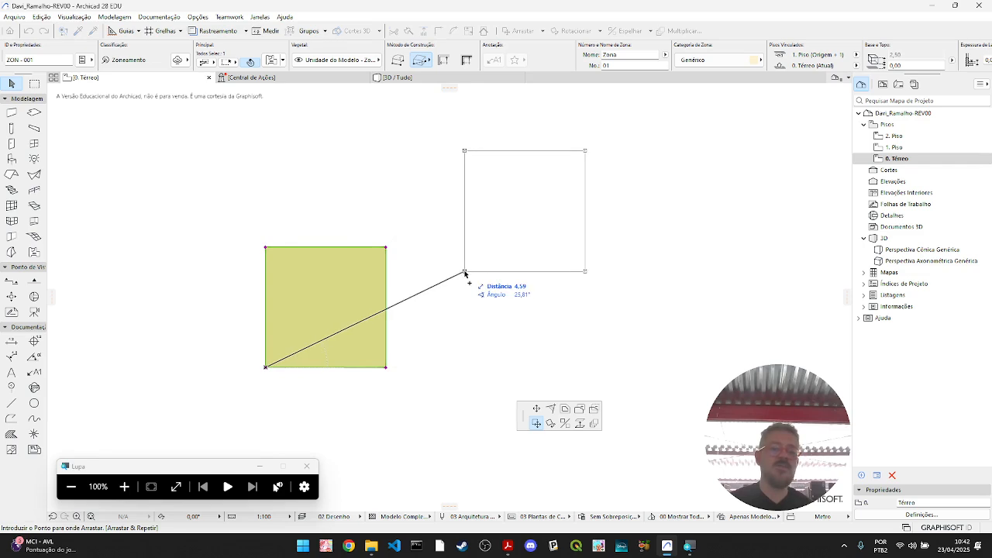
{"action": "left_click", "coordinate": [387, 370]}
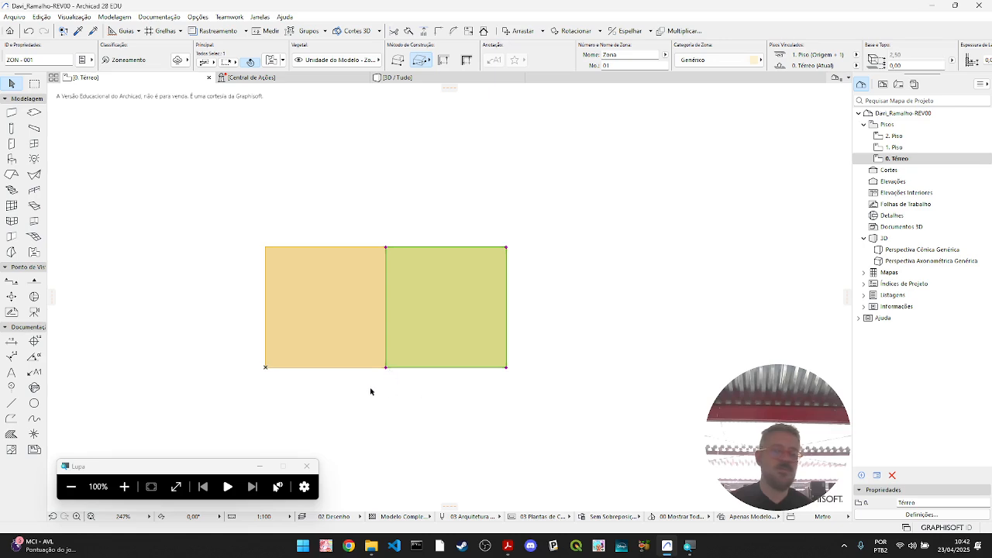
- Copy both adjacent zones together 2,50 at 90,00° to form a two-by-two block on 0. Térreo
{"action": "left_click", "coordinate": [458, 444]}
{"action": "left_click_drag", "start_coordinate": [464, 431], "coordinate": [330, 341]}
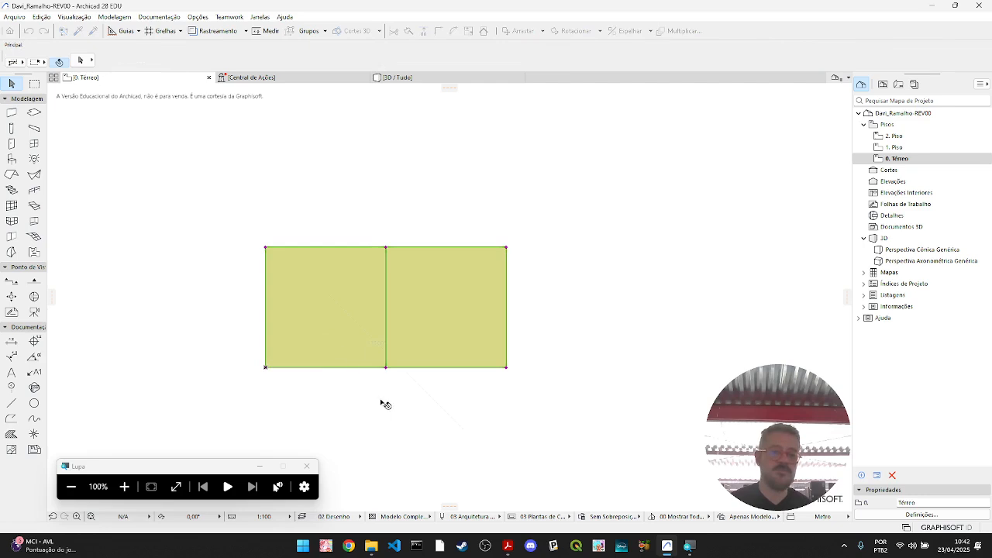
{"action": "left_click", "coordinate": [266, 368]}
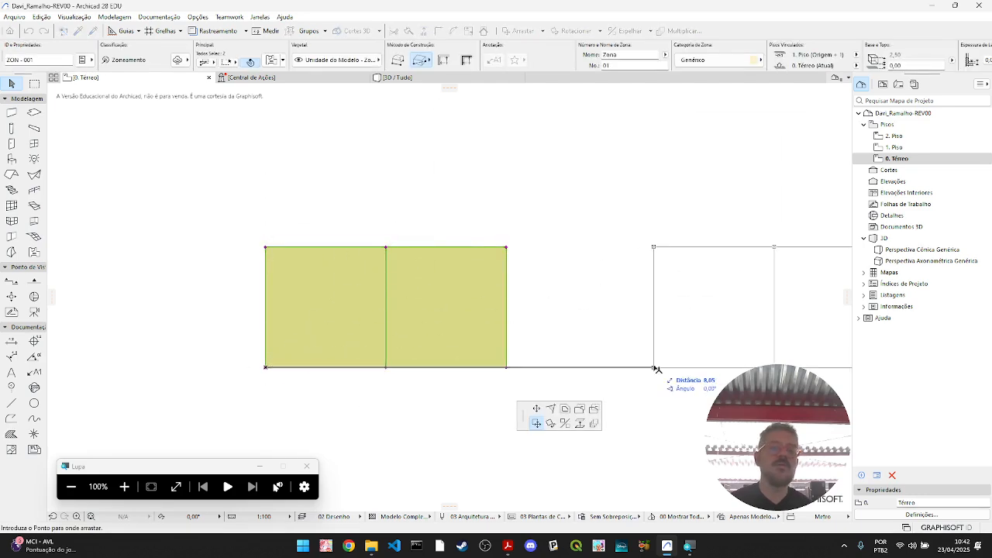
{"action": "key", "text": "ctrl"}
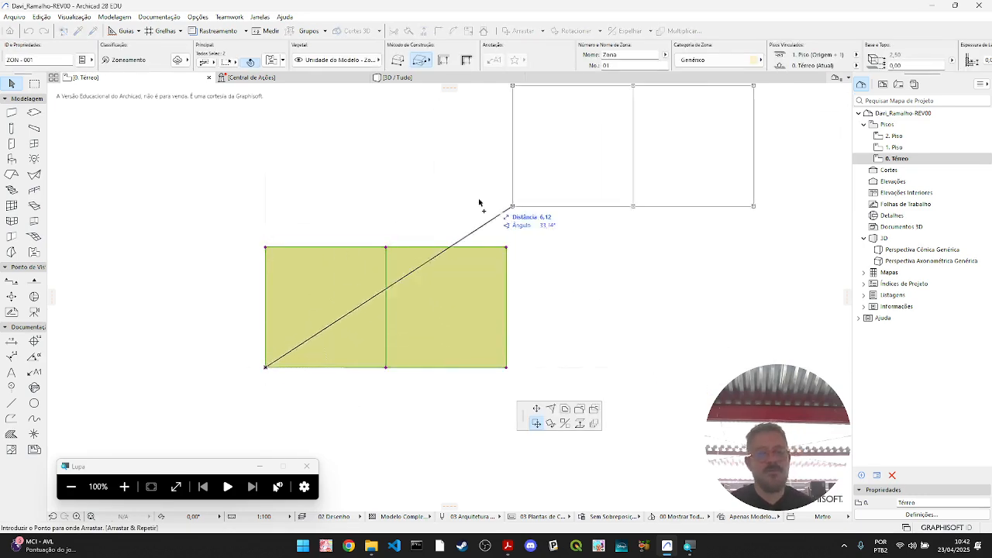
{"action": "left_click", "coordinate": [266, 248]}
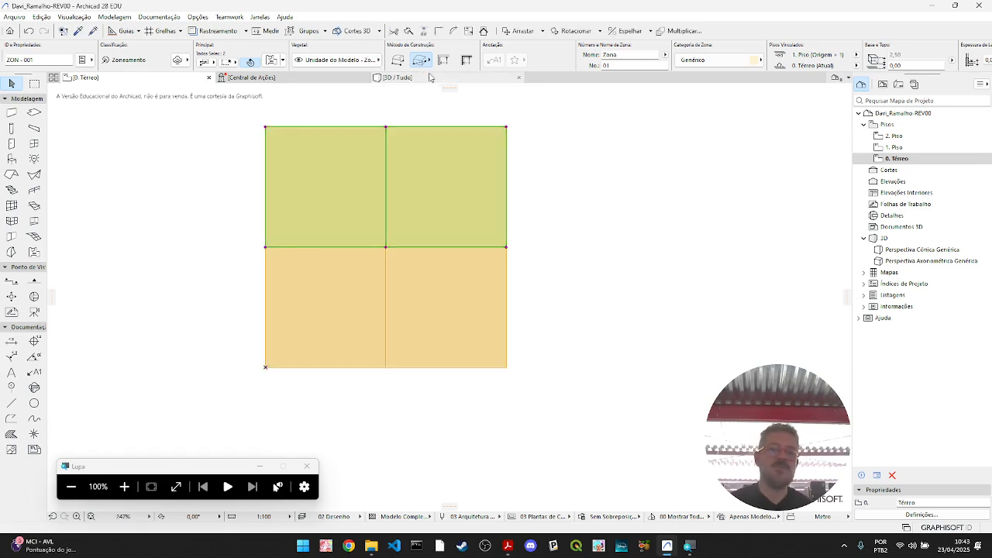
- Inspect the two-by-two zone block in the 3D view, and return to the 0. Térreo floor plan
{"action": "left_click", "coordinate": [427, 74]}
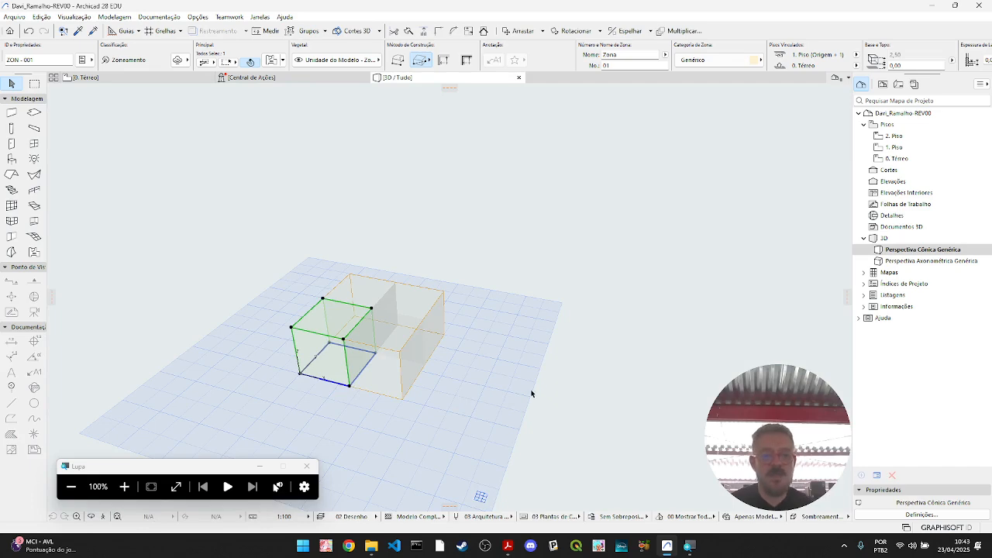
{"action": "left_click", "coordinate": [446, 431]}
{"action": "mouse_move", "coordinate": [472, 387]}
{"action": "middle_mouse_down", "text": "shift"}
{"action": "mouse_move", "coordinate": [274, 405]}
{"action": "mouse_move", "coordinate": [331, 368]}
{"action": "mouse_move", "coordinate": [468, 404]}
{"action": "middle_mouse_up", "text": "shift"}
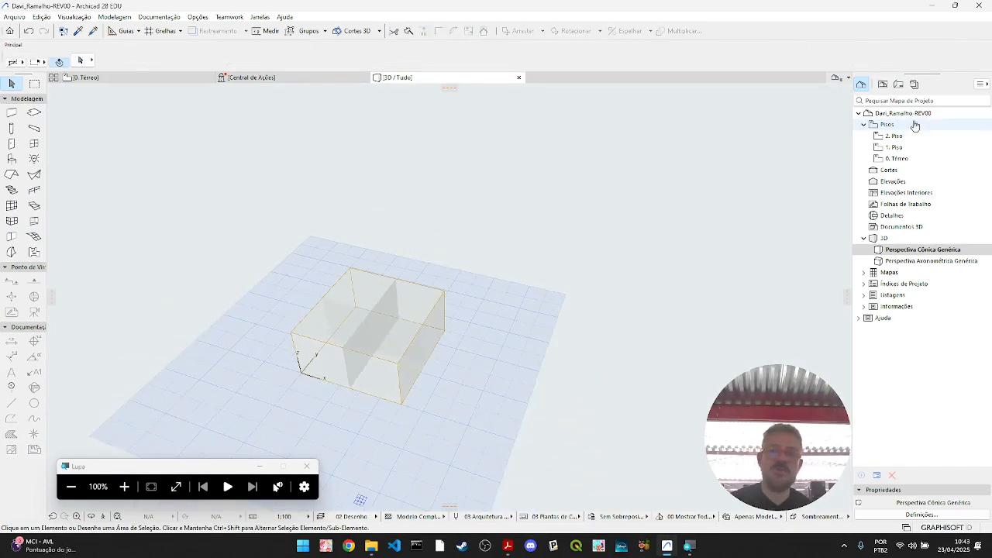
{"action": "double_click", "coordinate": [912, 159]}
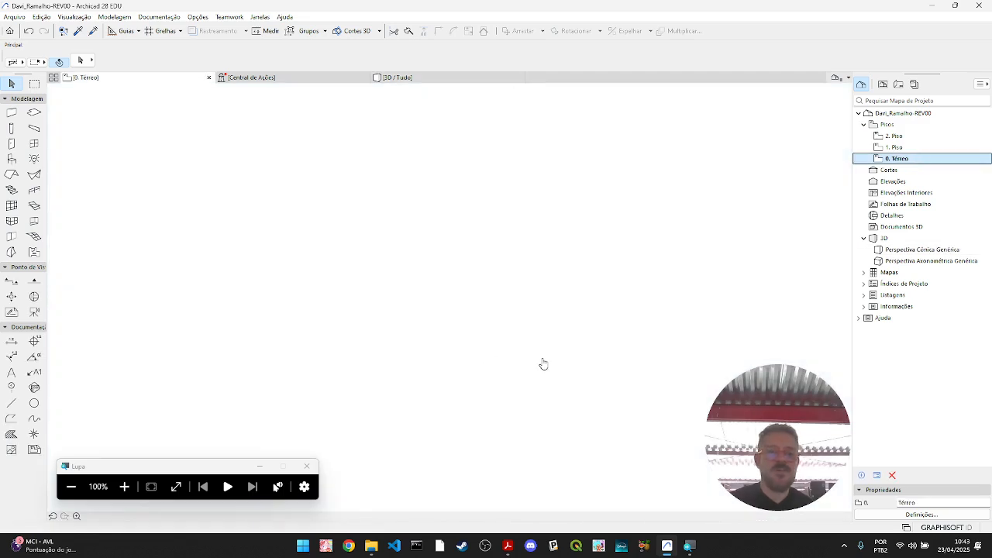
- Copy all four zones from 0. Térreo and paste them at the same location on 1. Piso
{"action": "left_click", "coordinate": [638, 416]}
{"action": "left_click_drag", "start_coordinate": [232, 130], "coordinate": [632, 413]}
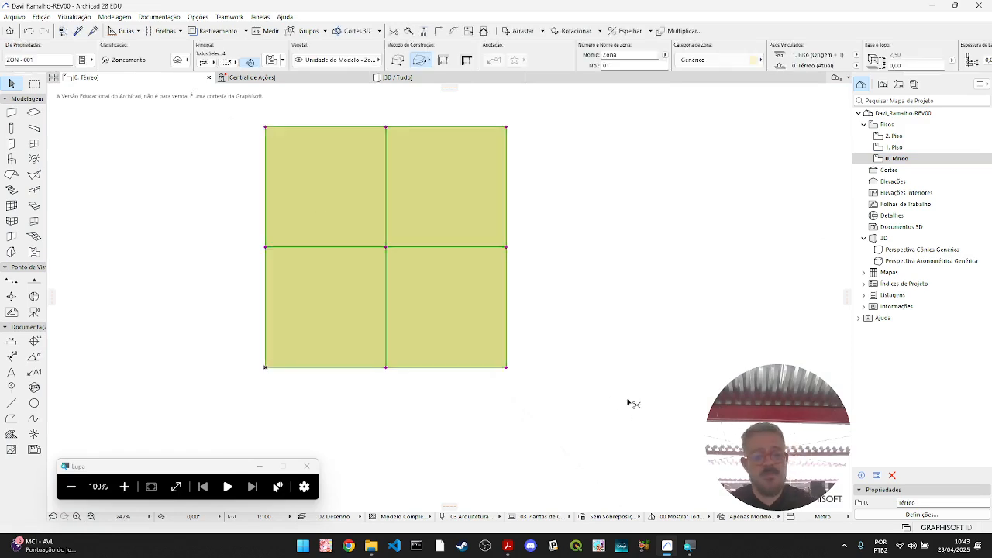
{"action": "left_click", "coordinate": [898, 159]}
{"action": "double_click", "coordinate": [893, 147]}
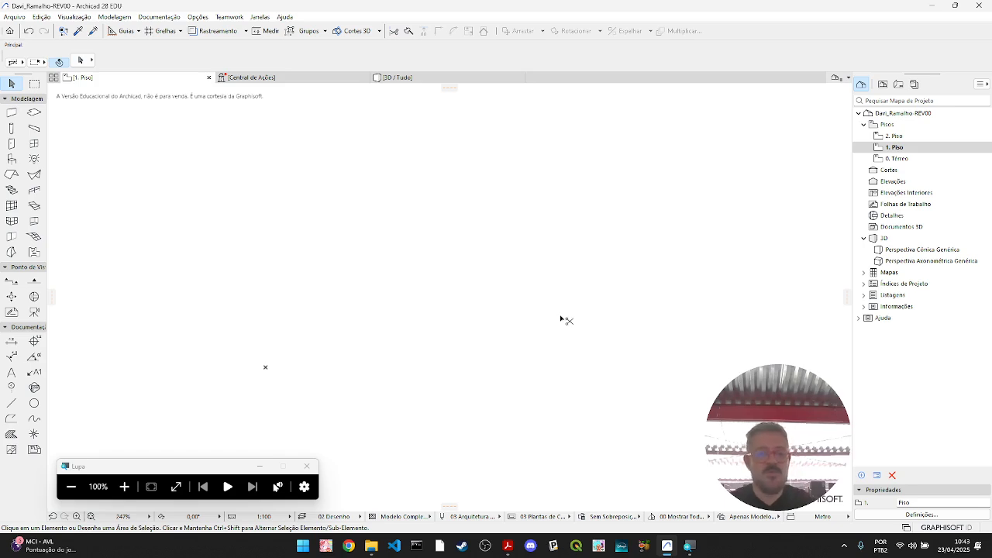
{"action": "key", "text": "ctrl+v"}
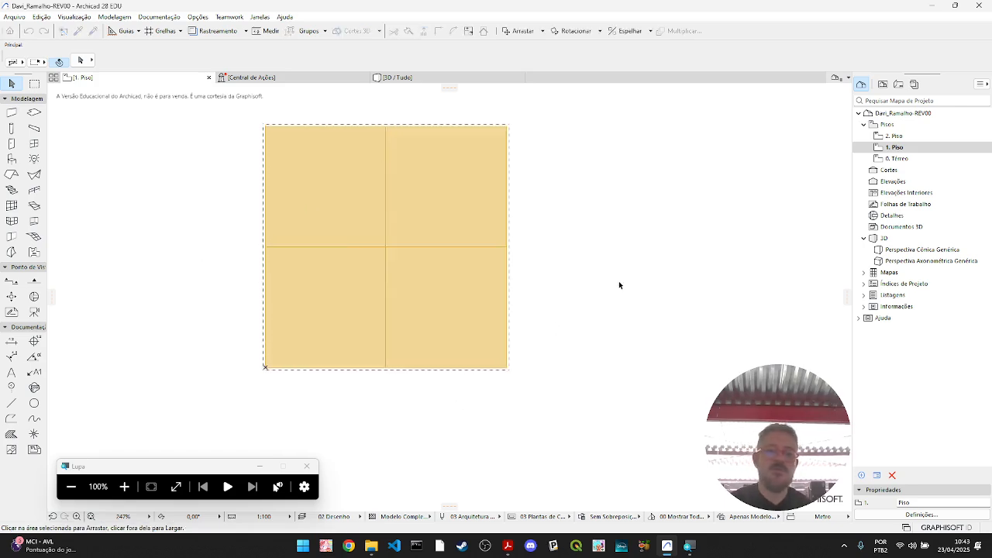
- Inspect the stacked zone blocks in the 3D view and consult the block dimensions in the Froebel 3+4+6 PDF
{"action": "left_click", "coordinate": [445, 80]}
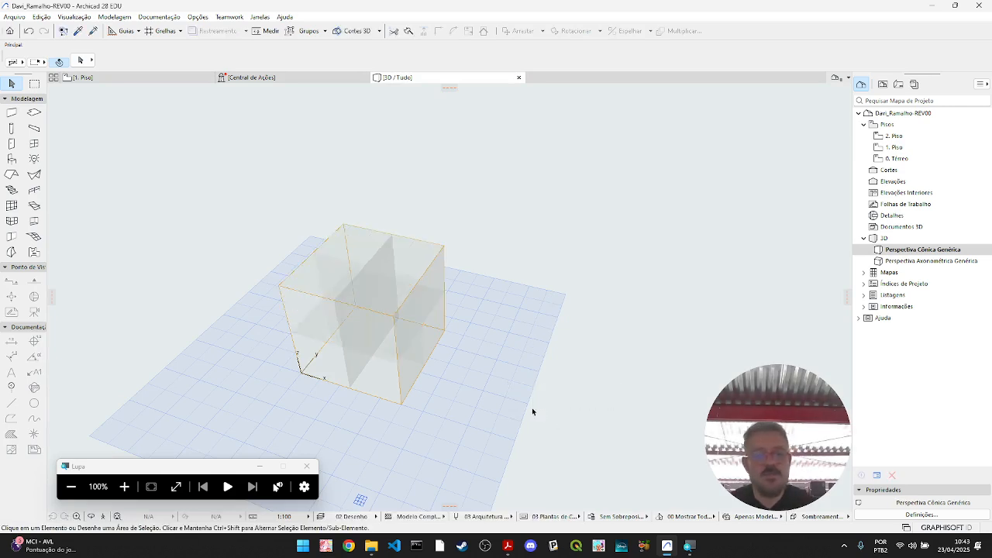
{"action": "middle_click_drag", "start_coordinate": [561, 372], "coordinate": [443, 305], "text": "shift"}
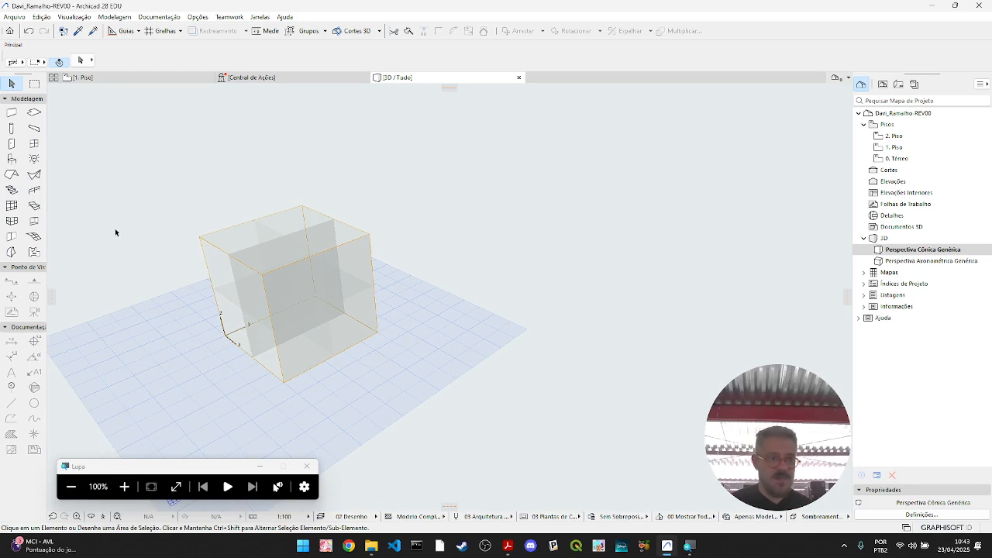
{"action": "middle_click_drag", "start_coordinate": [404, 412], "coordinate": [377, 412], "text": "shift"}
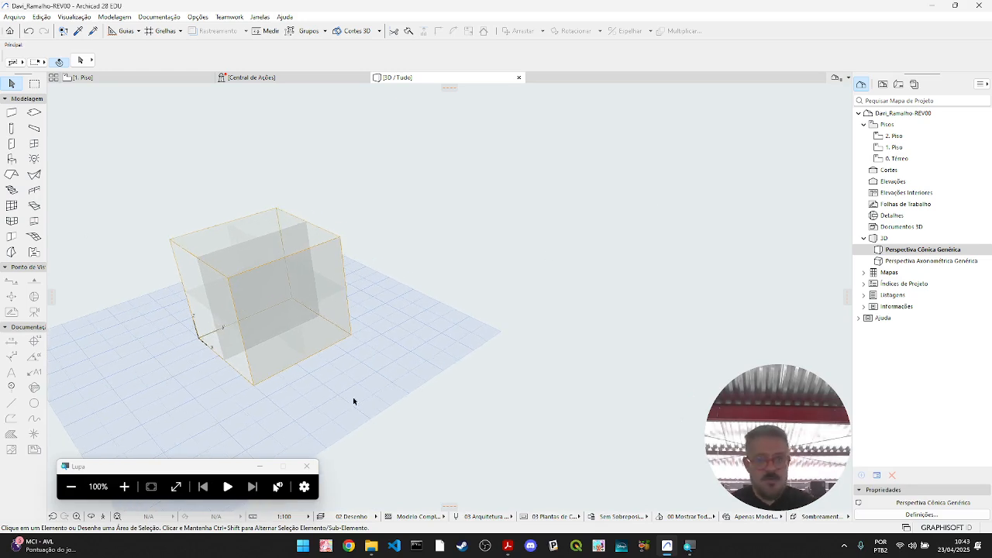
{"action": "left_click", "coordinate": [509, 549]}
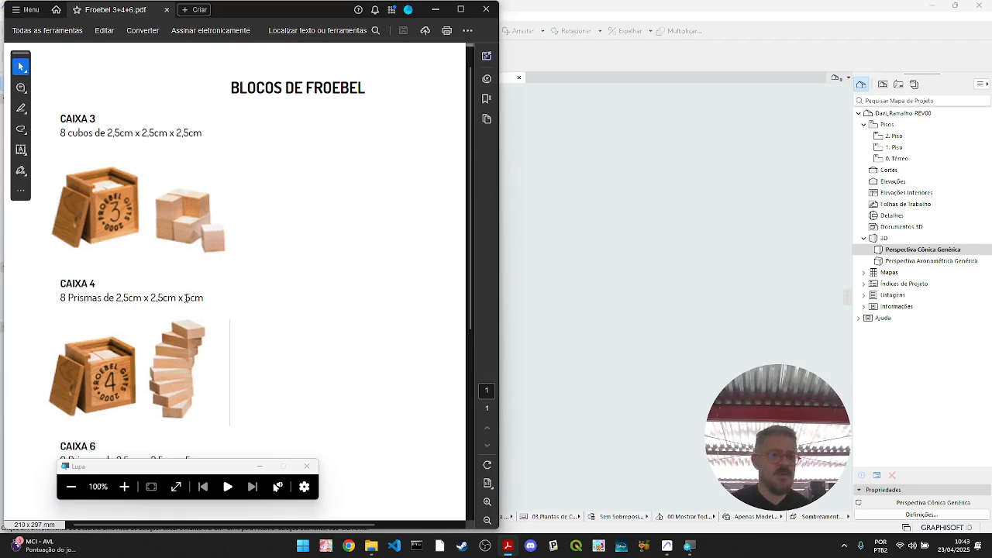
{"action": "left_click", "coordinate": [435, 8]}
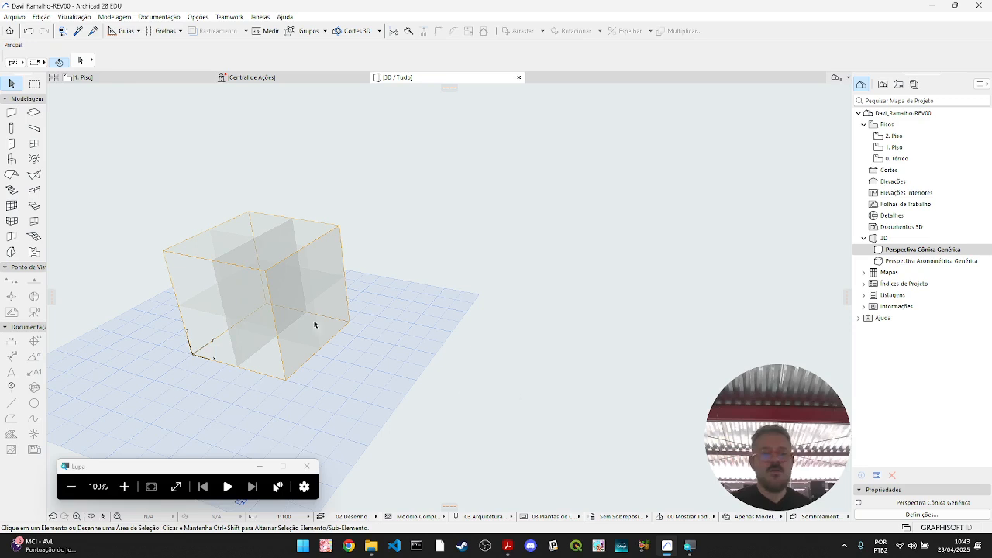
- On 0. Térreo, set the slab defaults to a basic structure with the GENÉRICO - AMBIENTE building material
{"action": "double_click", "coordinate": [915, 160]}
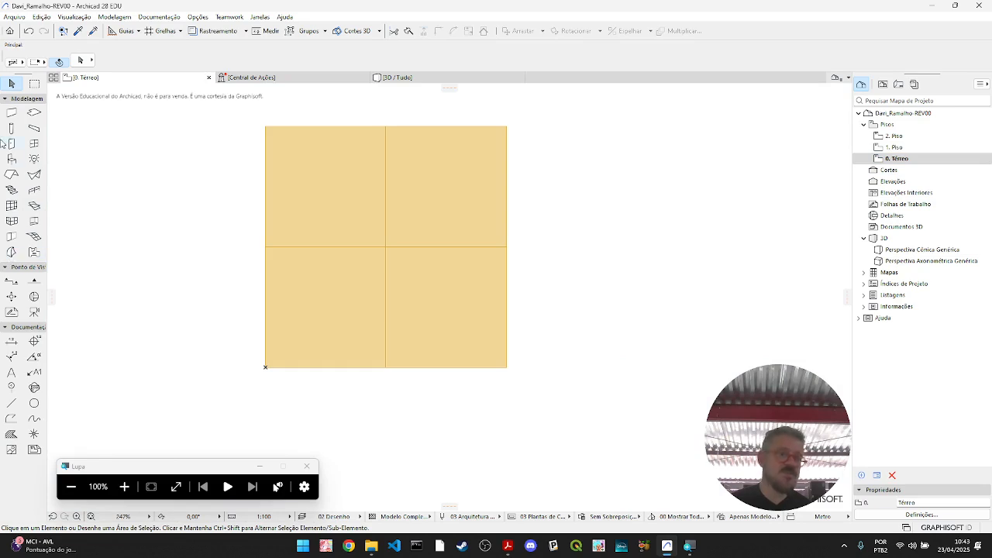
{"action": "left_click", "coordinate": [39, 115]}
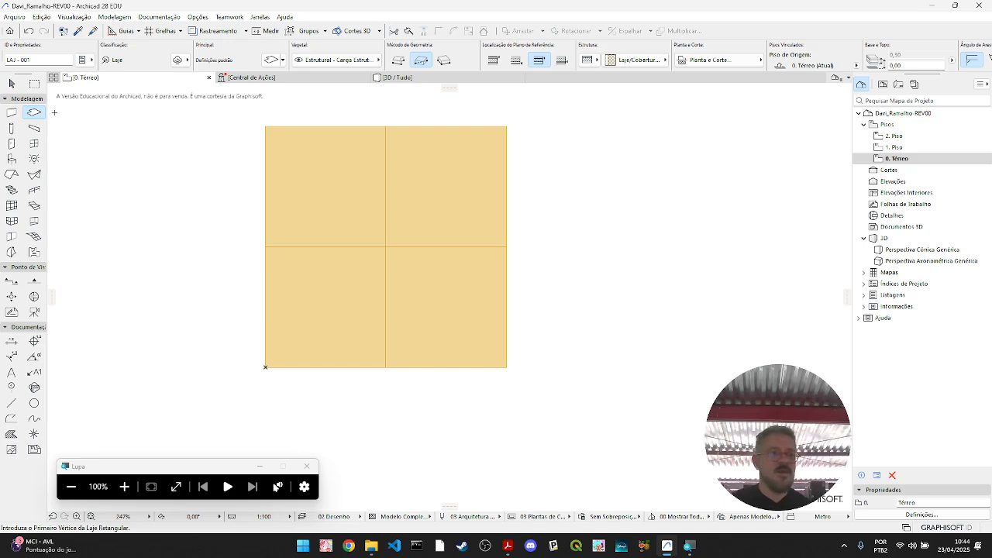
{"action": "left_click", "coordinate": [271, 60]}
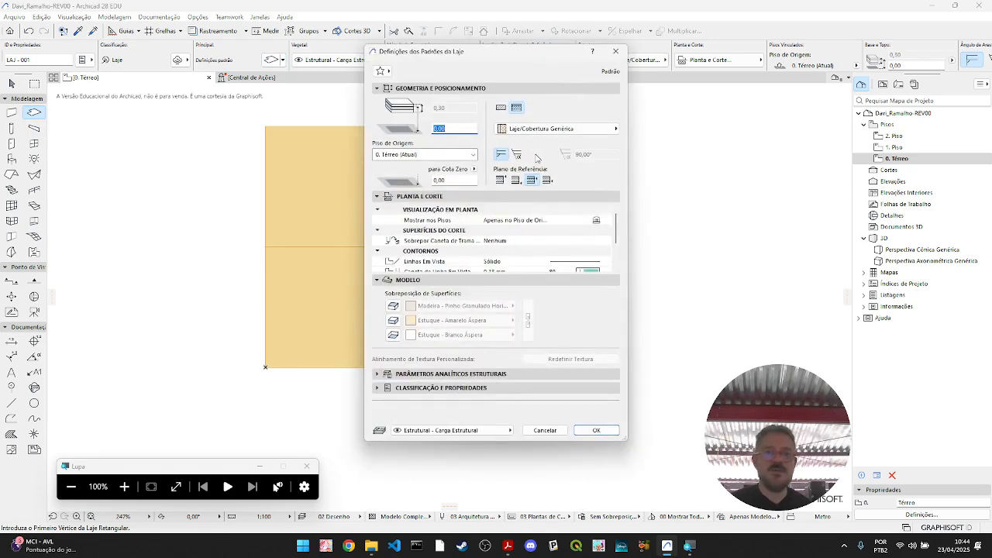
{"action": "left_click", "coordinate": [502, 109]}
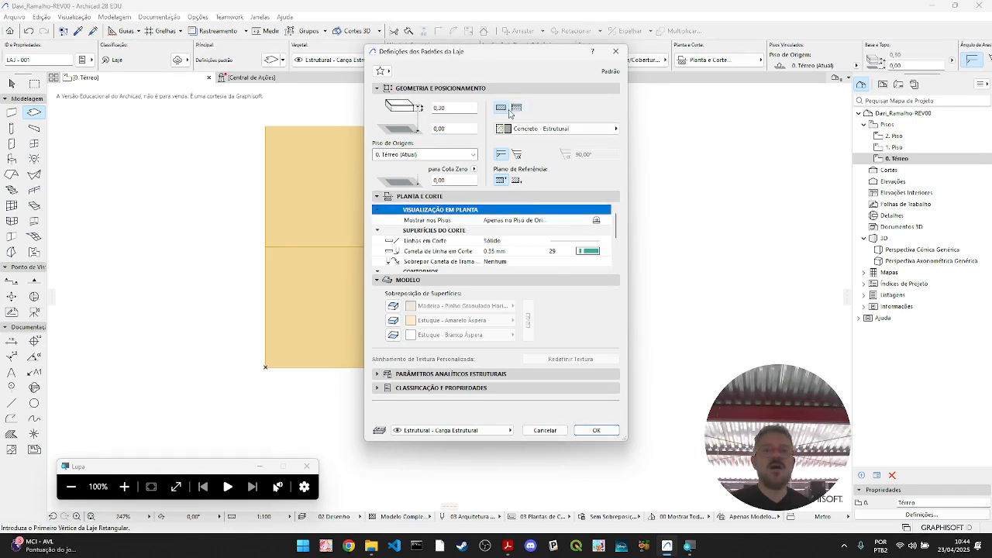
{"action": "left_click", "coordinate": [564, 130]}
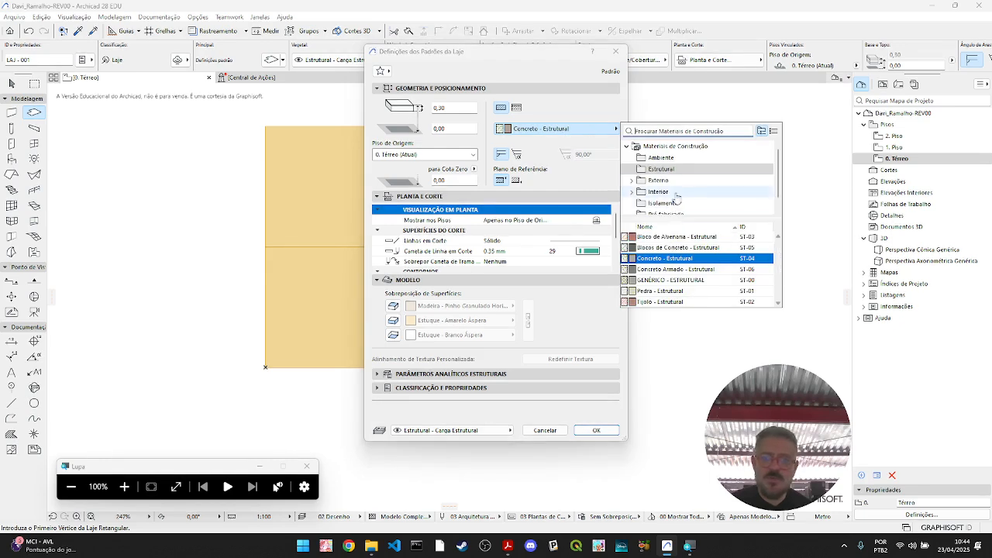
{"action": "left_click", "coordinate": [661, 157]}
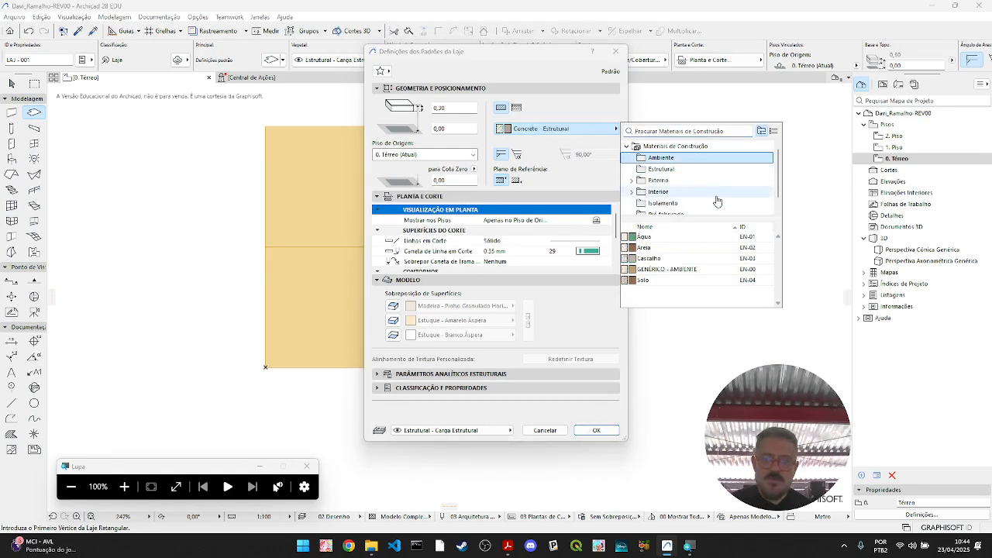
{"action": "left_click", "coordinate": [692, 270]}
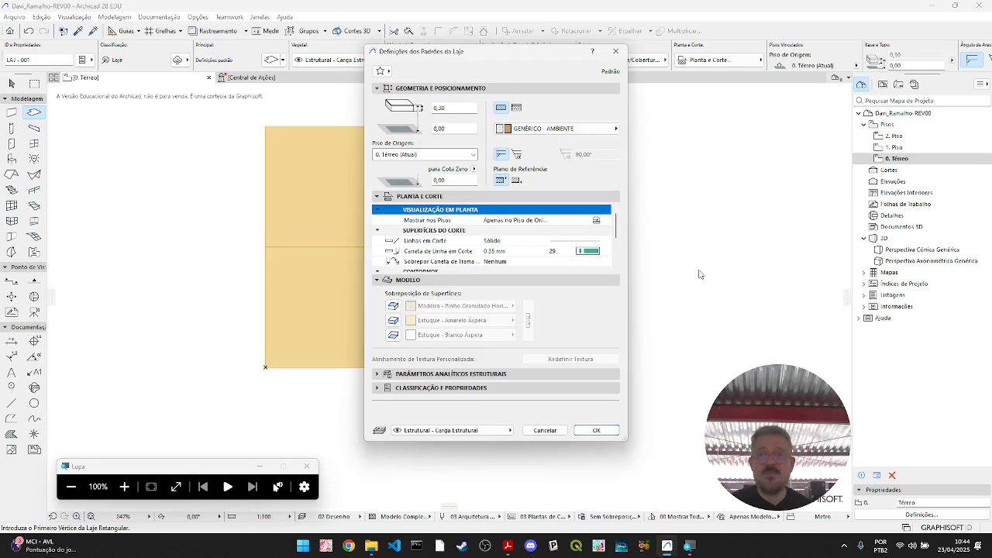
- Check the Caixa 4 prism dimensions in the PDF and set the default slab thickness to 2,50
{"action": "double_click", "coordinate": [471, 108]}
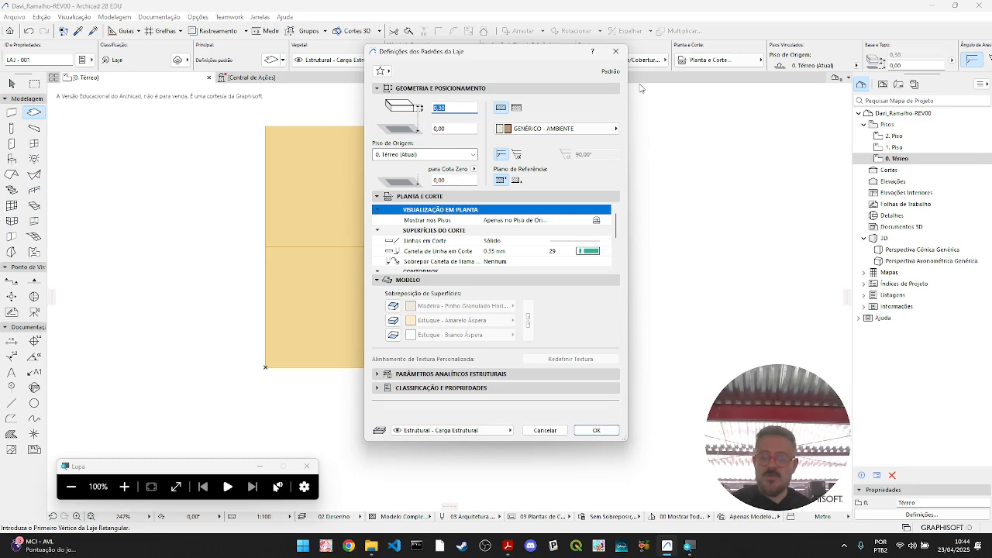
{"action": "type", "text": "1,4"}
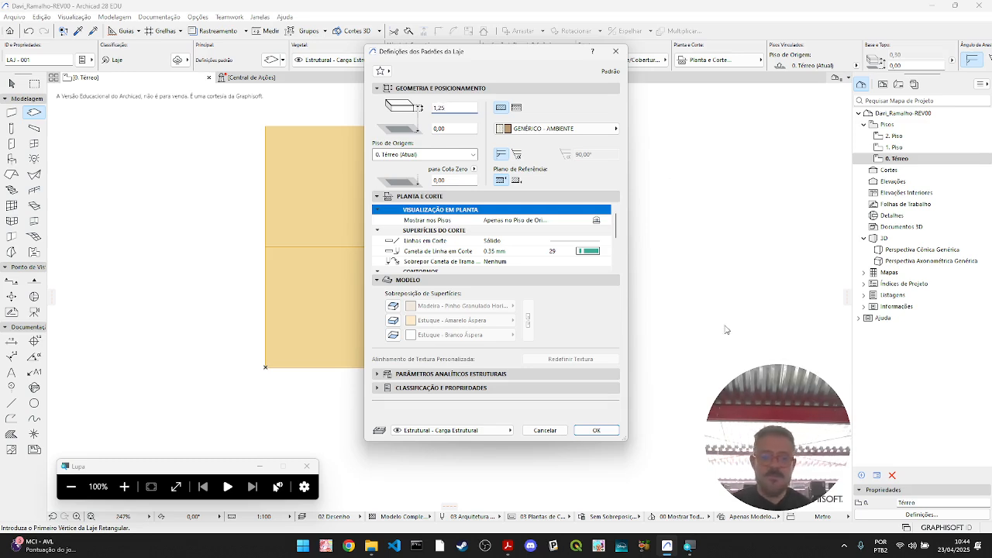
{"action": "left_click", "coordinate": [508, 547]}
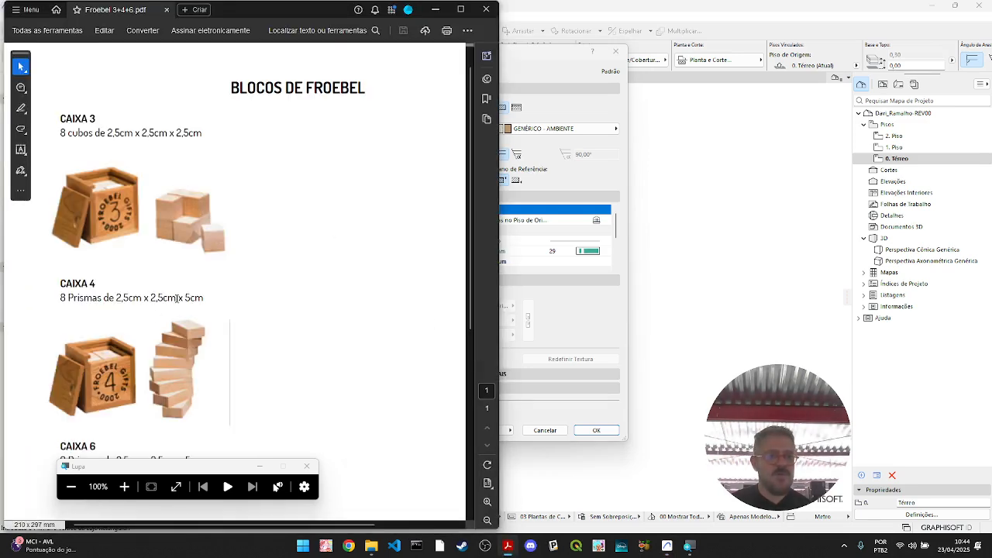
{"action": "left_click", "coordinate": [435, 10]}
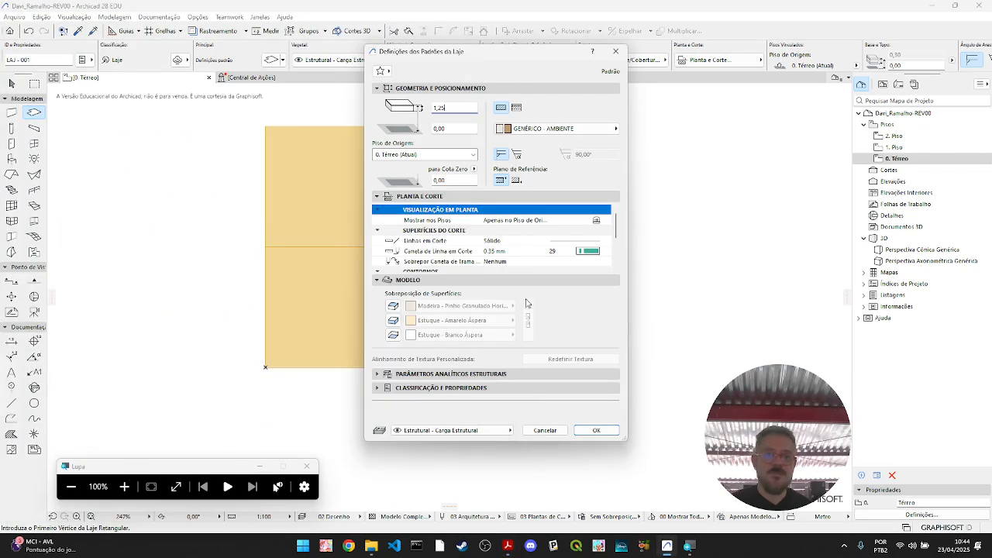
{"action": "type", "text": "2"}
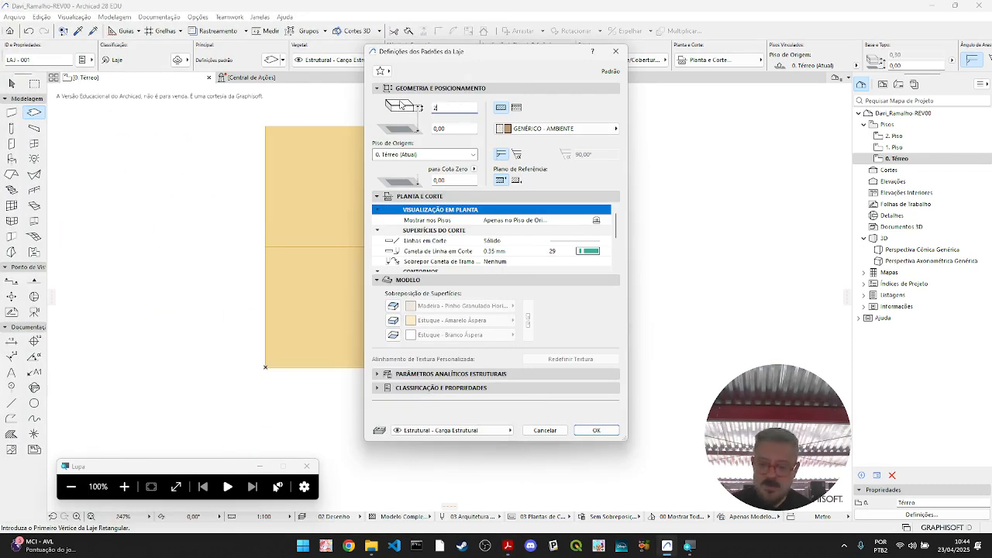
{"action": "type", "text": ",5"}
{"action": "key", "text": "Tab"}
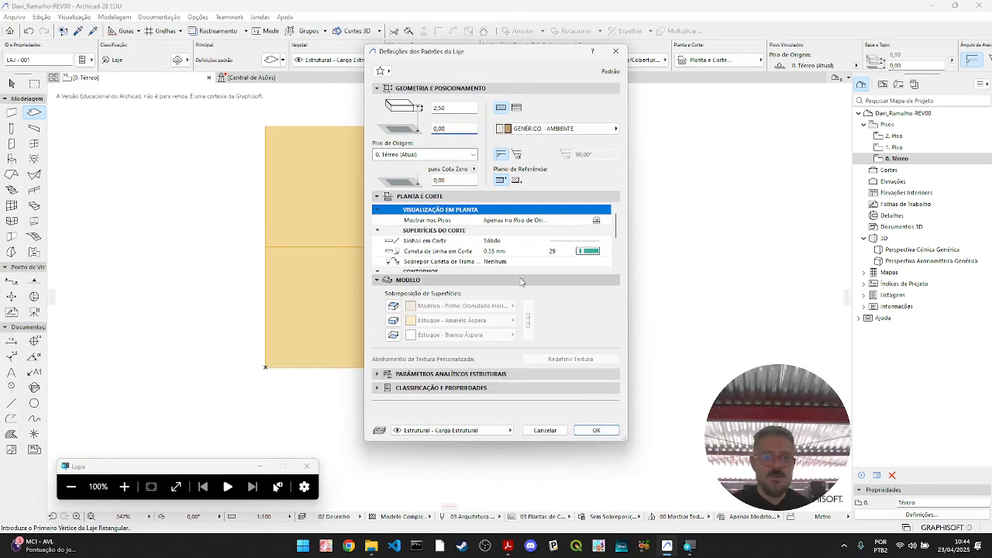
{"action": "left_click", "coordinate": [597, 431]}
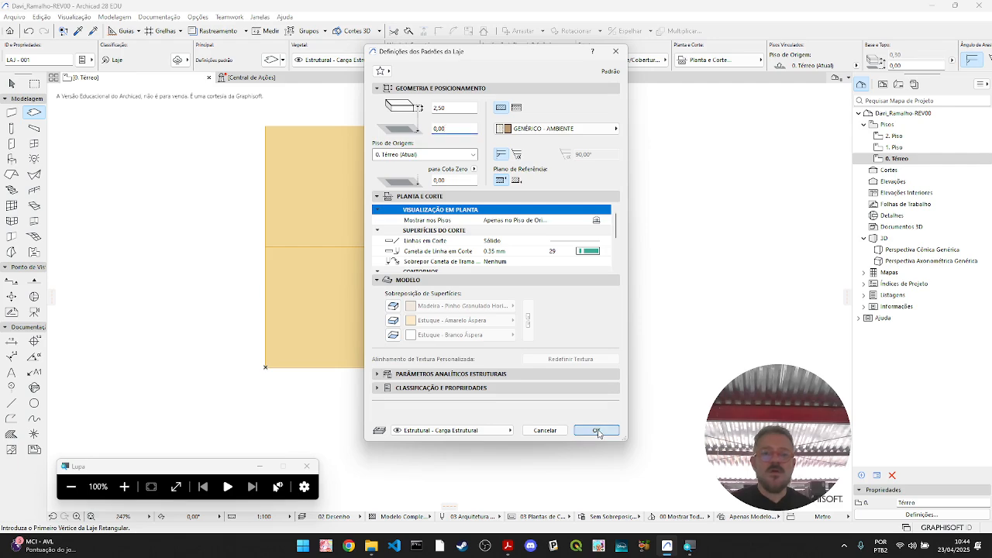
- Draw a rectangular slab 2,5 wide by 5 long beside the zone block, on the side away from the origin, on 0. Térreo
{"action": "middle_click_drag", "start_coordinate": [653, 339], "coordinate": [403, 355]}
{"action": "scroll", "coordinate": [411, 343], "scroll_direction": "down", "scroll_amount": 2}
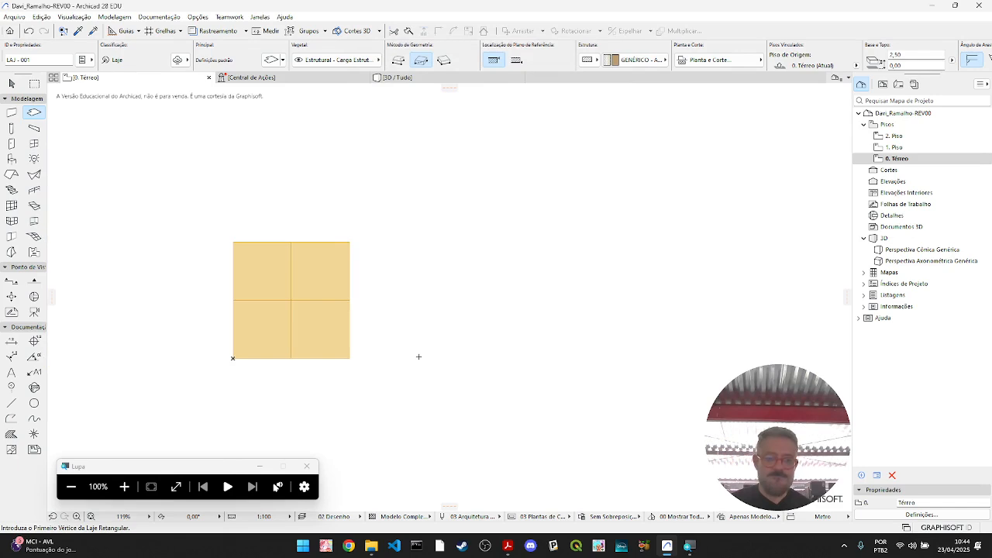
{"action": "left_click", "coordinate": [416, 358]}
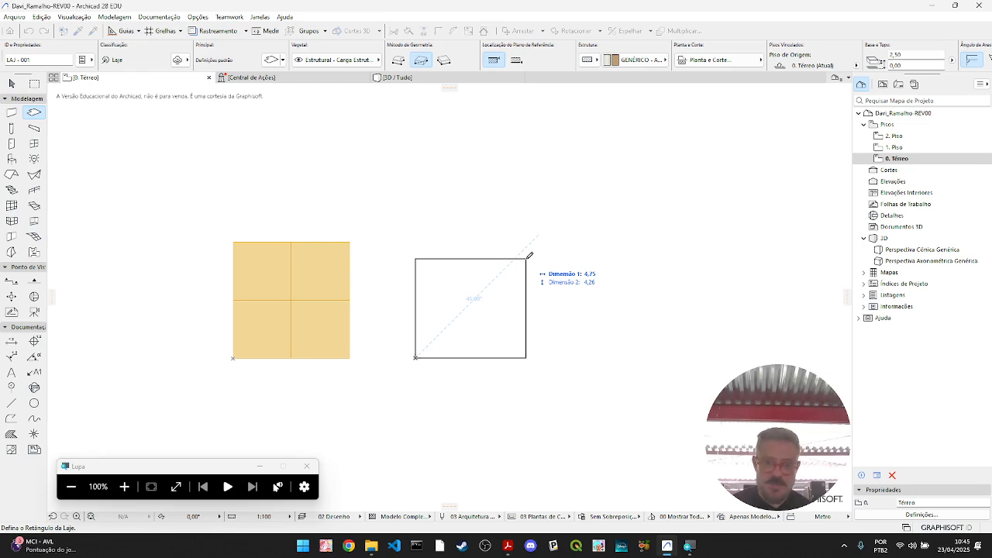
{"action": "type", "text": "2,"}
{"action": "key", "text": "Tab"}
{"action": "type", "text": "5"}
{"action": "key", "text": "Return"}
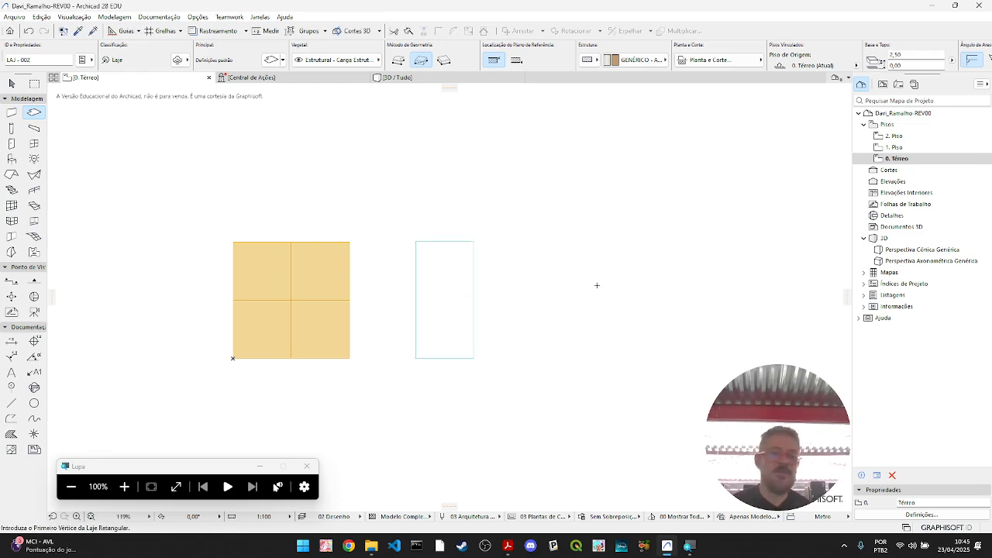
- In the 3D view, set the new slab's reference plane to its bottom face and its thickness to 1,25
{"action": "left_click", "coordinate": [438, 78]}
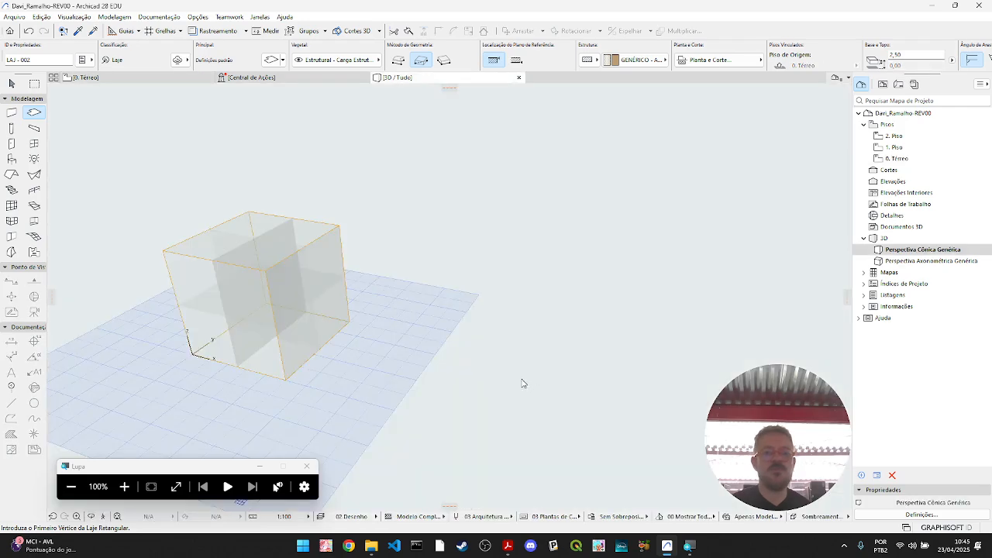
{"action": "middle_click_drag", "start_coordinate": [480, 408], "coordinate": [437, 355], "text": "shift"}
{"action": "key", "text": "Escape"}
{"action": "left_click", "coordinate": [390, 404]}
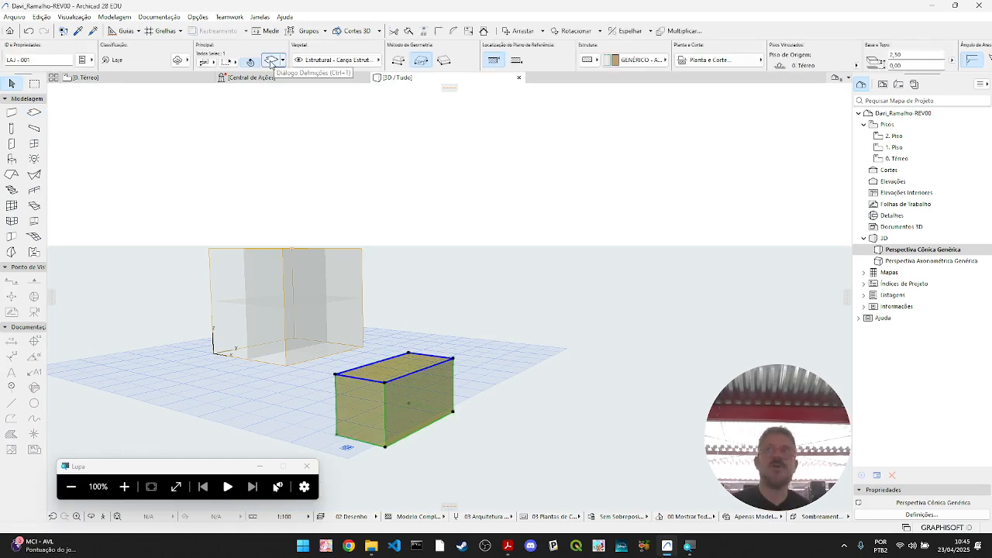
{"action": "left_click", "coordinate": [270, 62]}
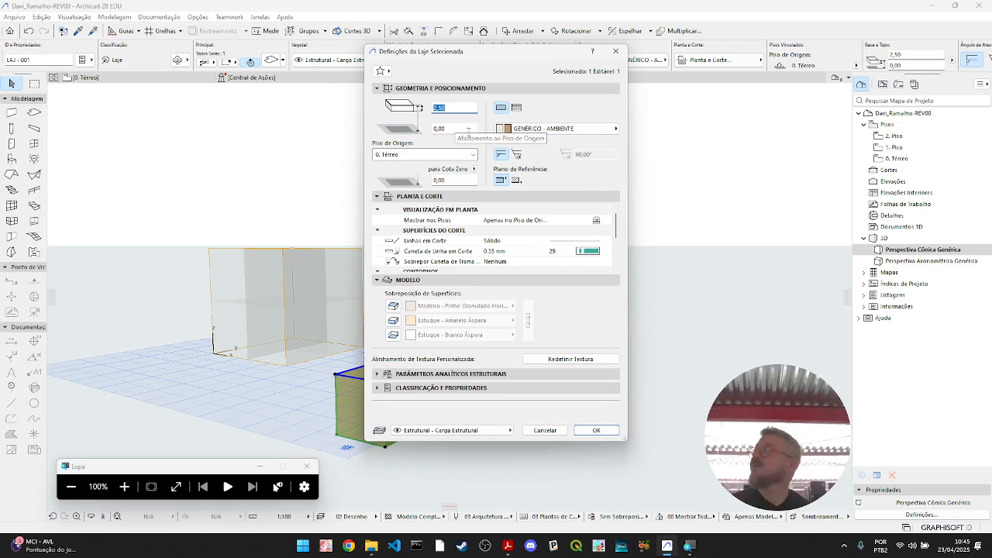
{"action": "left_click", "coordinate": [516, 179]}
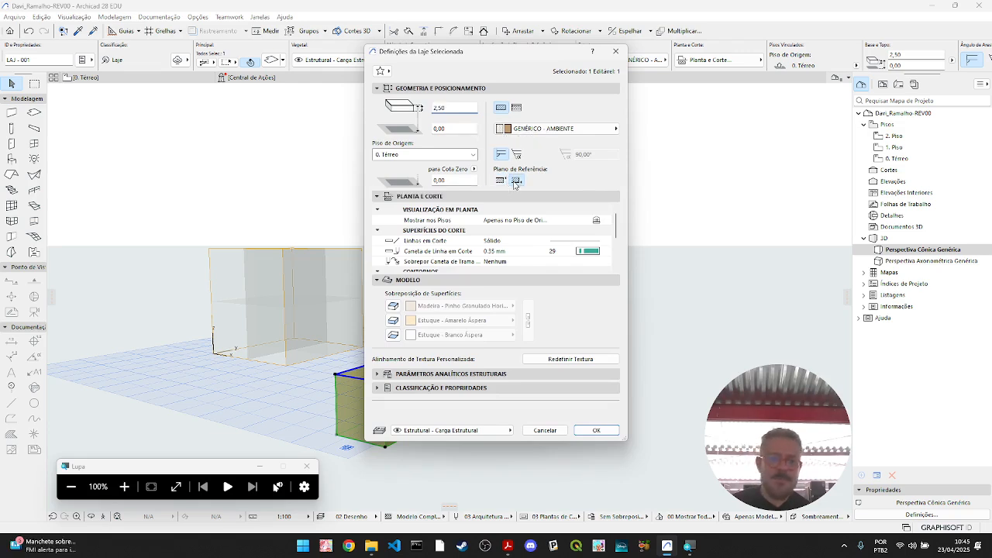
{"action": "double_click", "coordinate": [463, 110]}
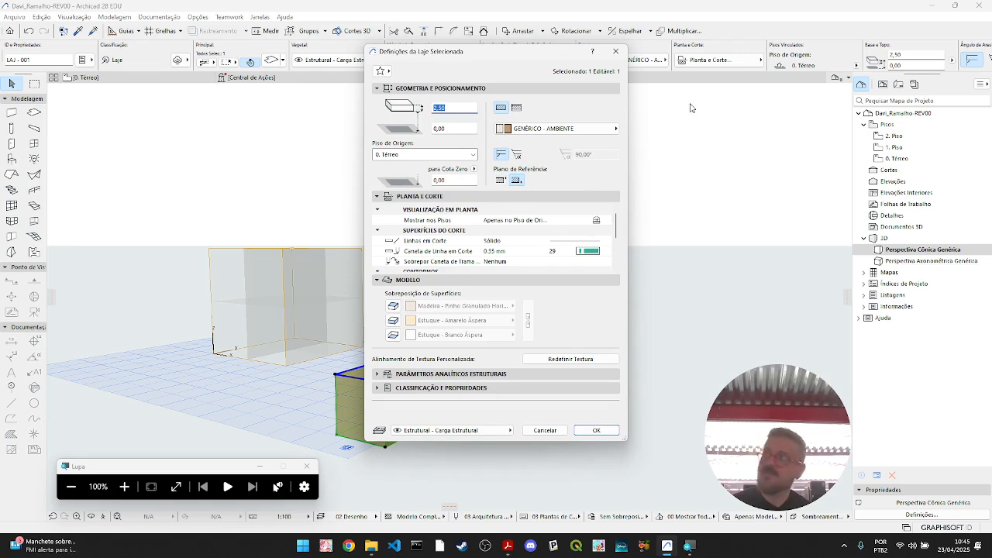
{"action": "type", "text": "1,"}
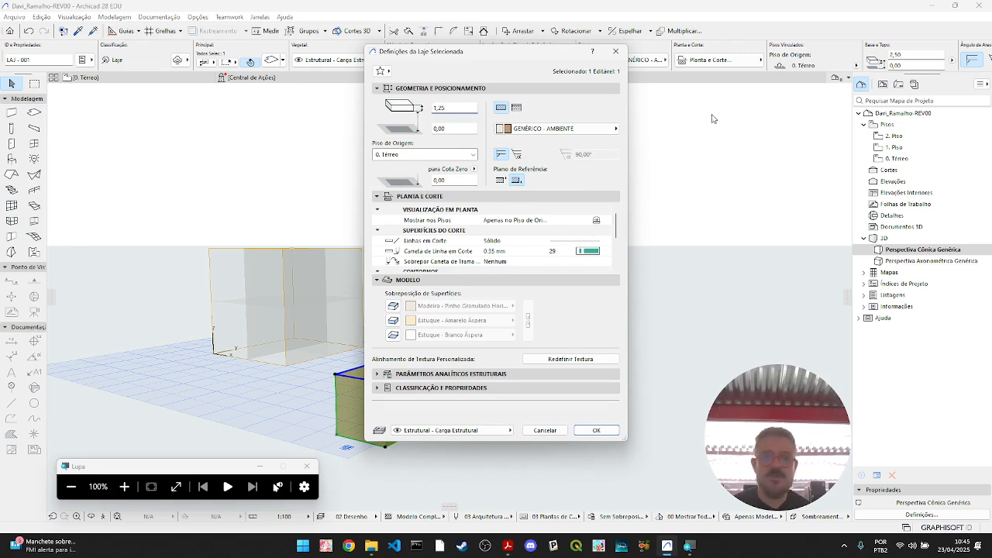
{"action": "key", "text": "Tab"}
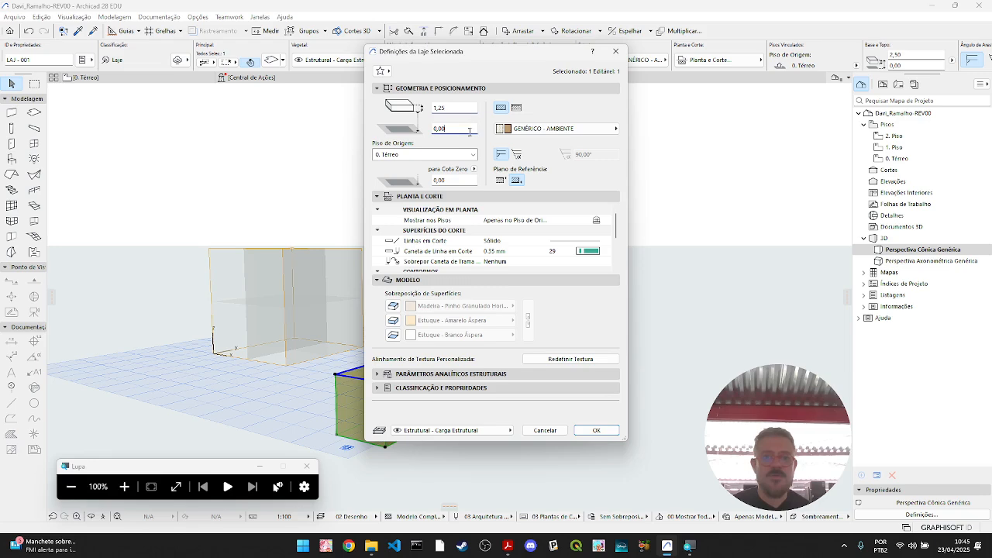
{"action": "left_click", "coordinate": [608, 434]}
- Inspect the thinner slab beside the zone block in 3D and compare it with the Caixa 4 dimensions in the PDF
{"action": "left_click", "coordinate": [512, 427]}
{"action": "middle_click_drag", "start_coordinate": [431, 387], "coordinate": [561, 416], "text": "shift"}
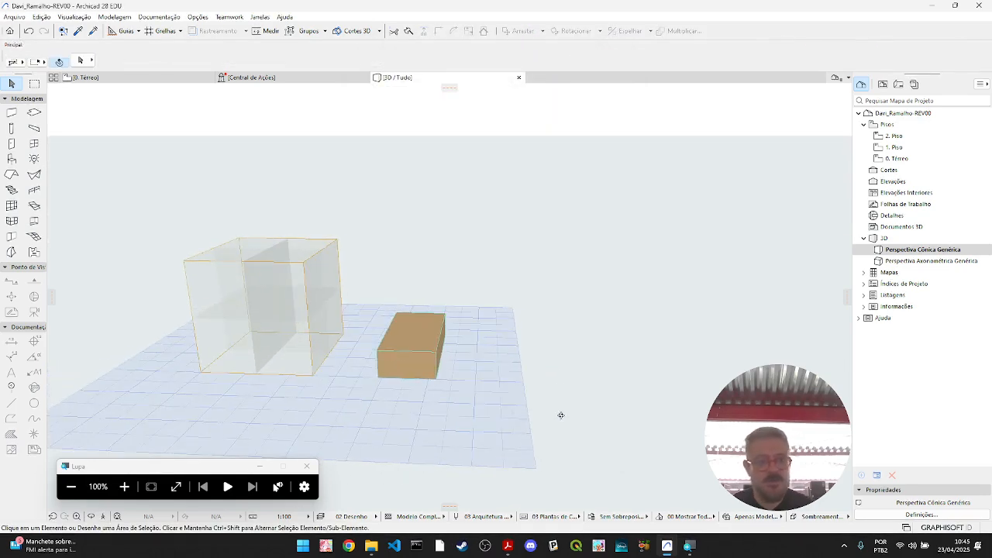
{"action": "left_click", "coordinate": [438, 359]}
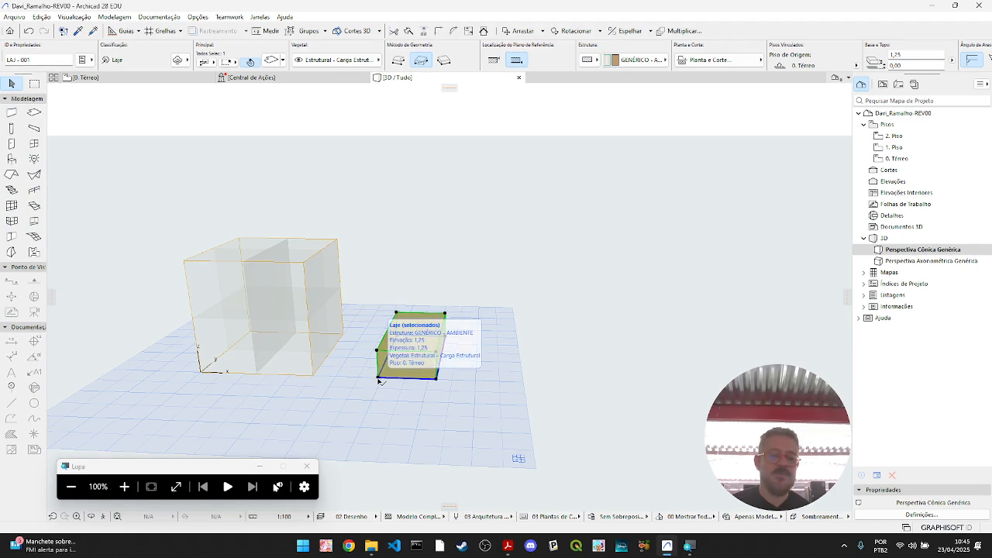
{"action": "left_click", "coordinate": [507, 547]}
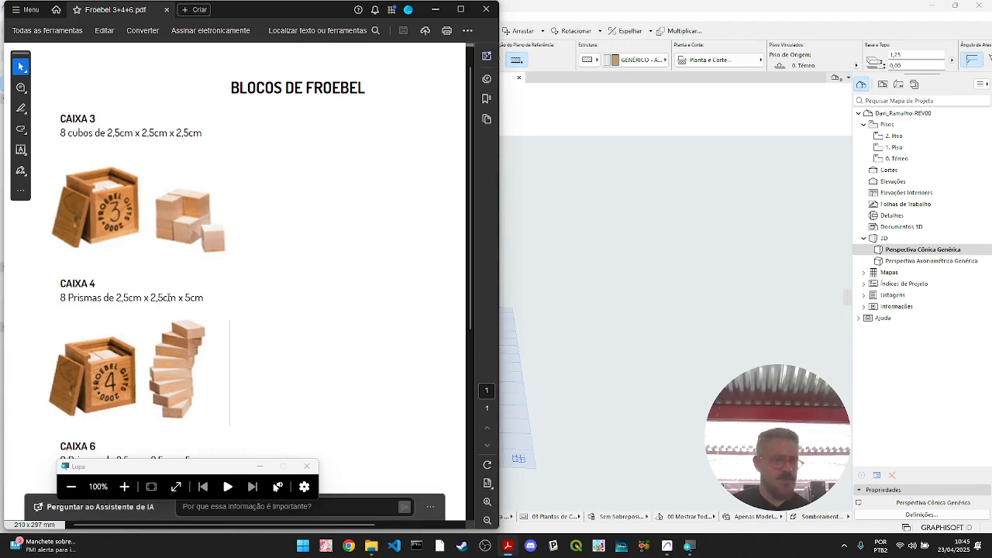
- Review the Caixa 4 and Caixa 6 prism dimensions in the PDF and return to Archicad
{"action": "scroll", "coordinate": [190, 297], "scroll_direction": "down", "scroll_amount": 2}
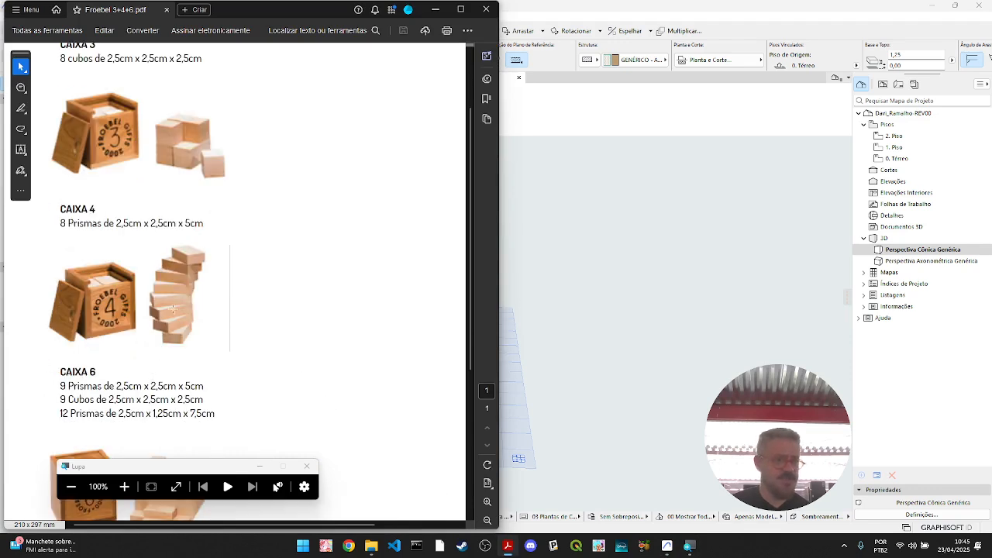
{"action": "scroll", "coordinate": [164, 341], "scroll_direction": "up", "scroll_amount": 2}
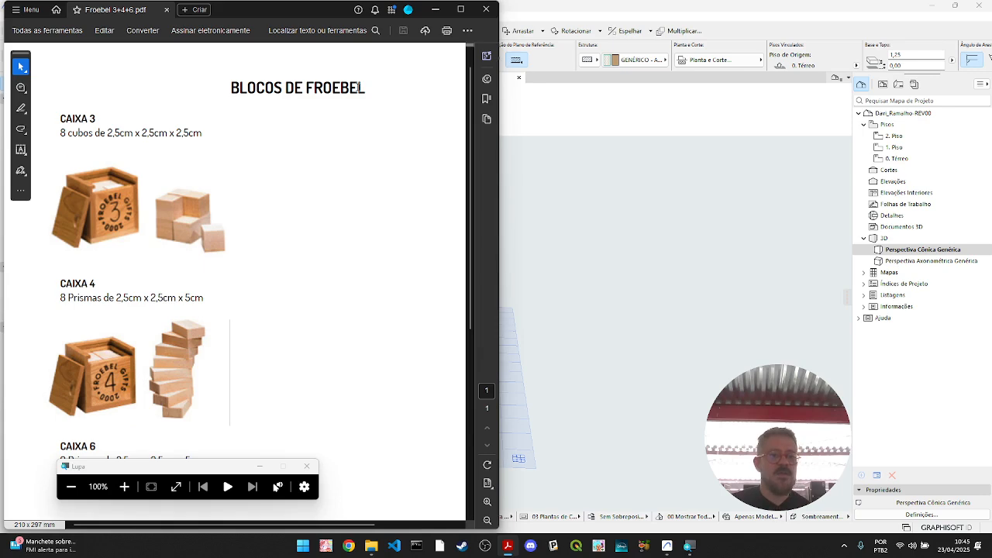
{"action": "left_click", "coordinate": [436, 10]}
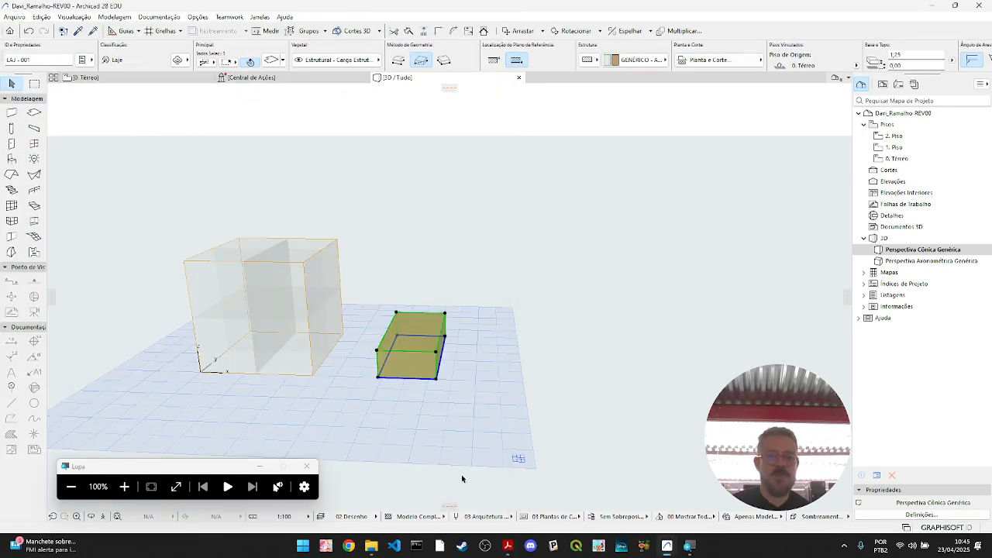
- Copy the slab onto its own top face, then copy the pair 2,50 upward to form a four-slab stack
{"action": "left_click", "coordinate": [379, 378]}
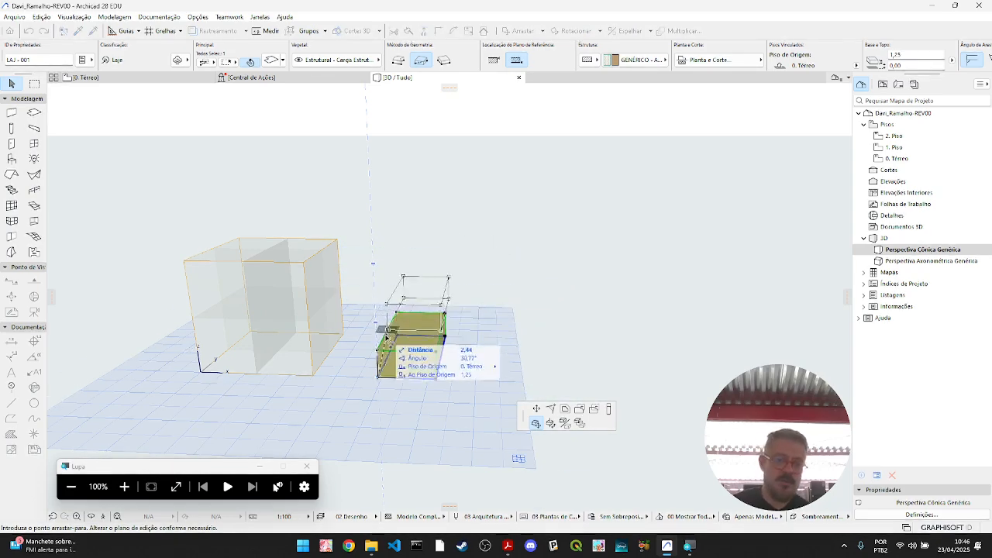
{"action": "left_click", "coordinate": [380, 350]}
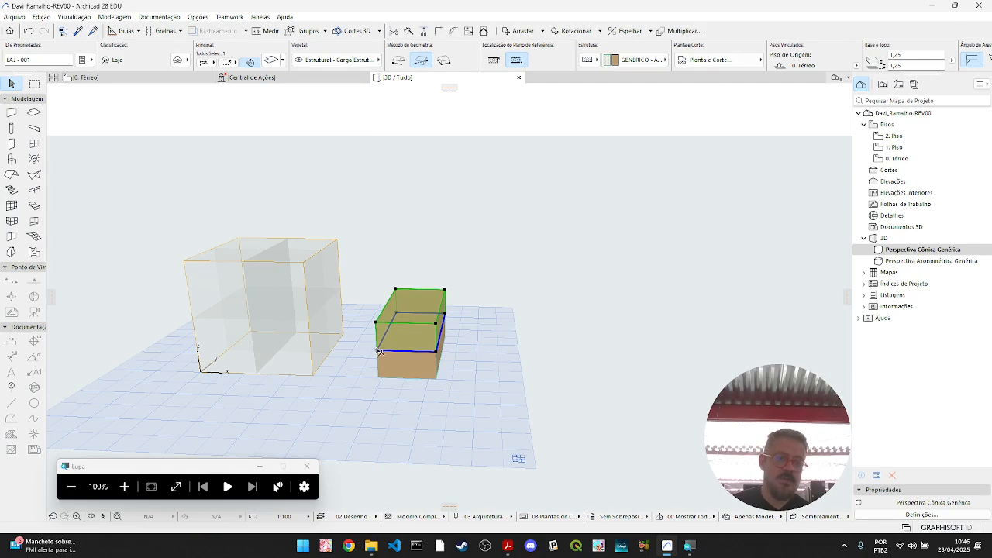
{"action": "left_click", "coordinate": [426, 375], "text": "shift"}
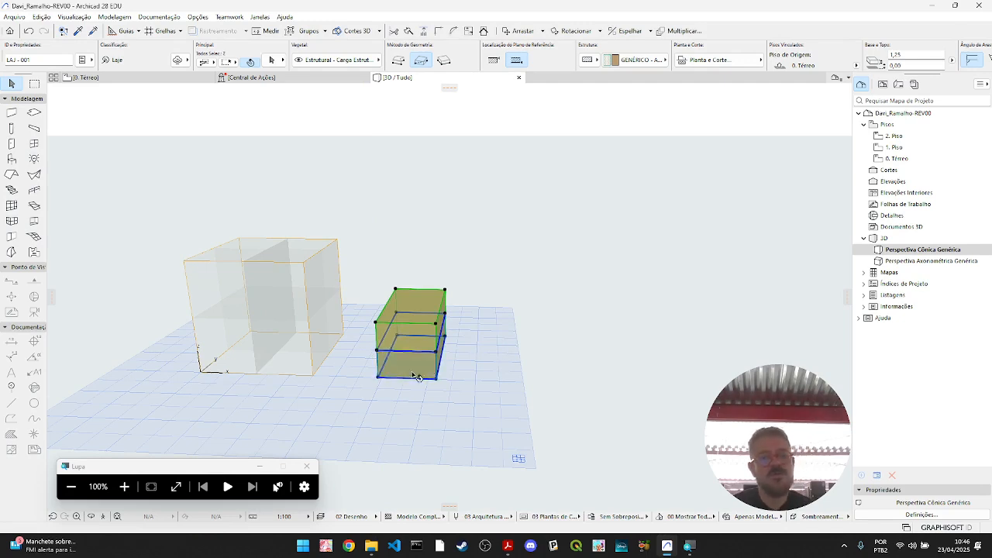
{"action": "left_click", "coordinate": [378, 377]}
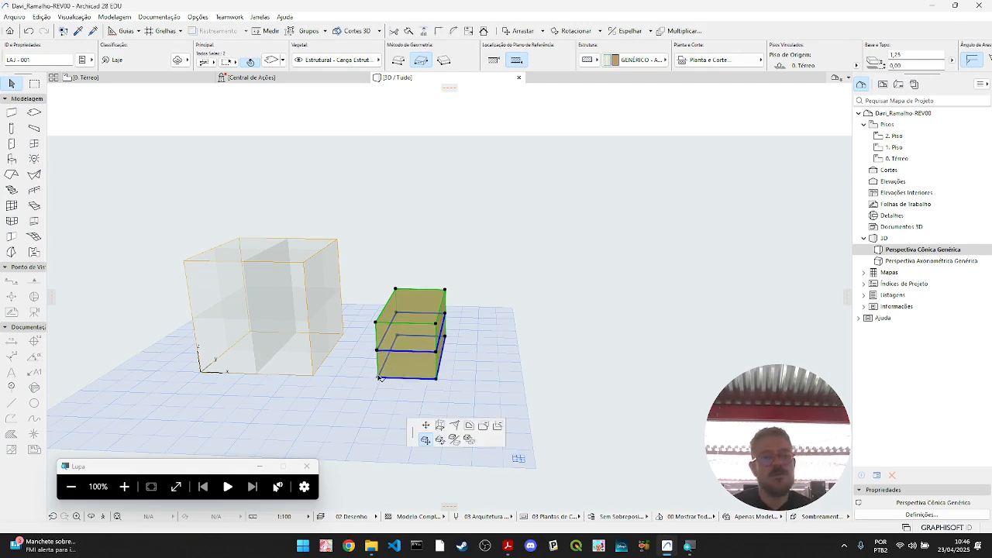
{"action": "left_click", "coordinate": [380, 323]}
{"action": "left_click", "coordinate": [472, 403]}
{"action": "left_click_drag", "start_coordinate": [417, 259], "coordinate": [410, 232]}
- Copy the four-slab stack directly beside itself along its long side, on the side away from the zone block
{"action": "left_click", "coordinate": [378, 378]}
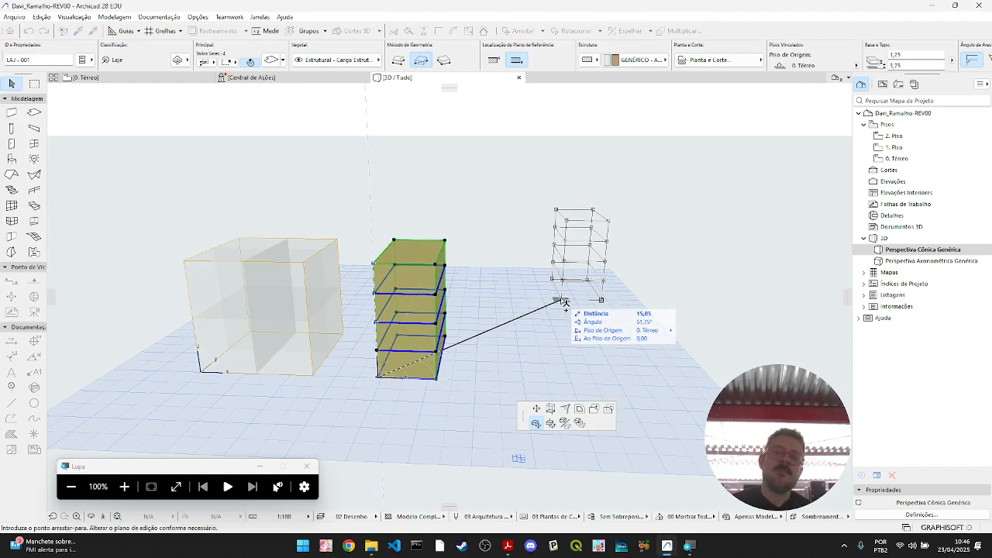
{"action": "left_click", "coordinate": [437, 379]}
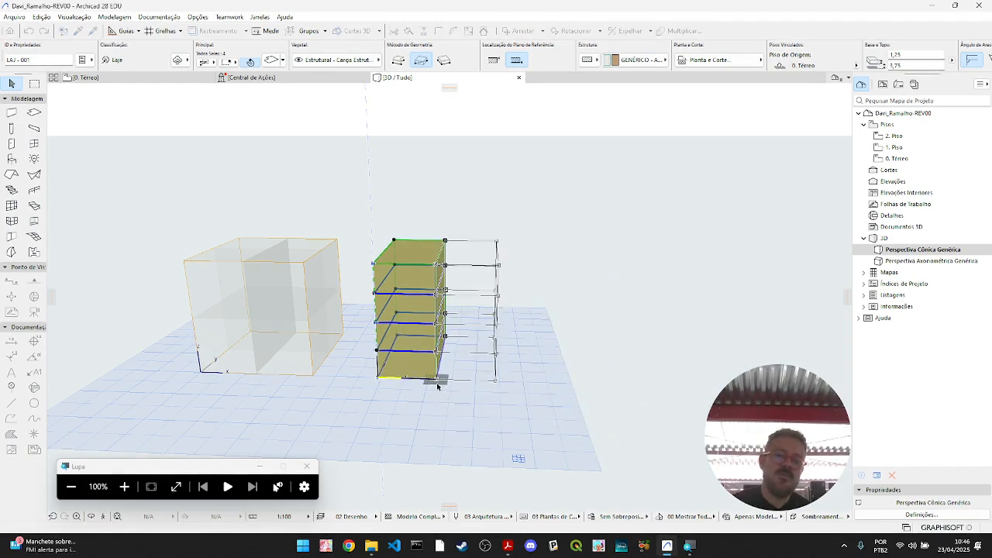
{"action": "left_click", "coordinate": [624, 375]}
{"action": "middle_click_drag", "start_coordinate": [589, 405], "coordinate": [227, 209], "text": "shift"}
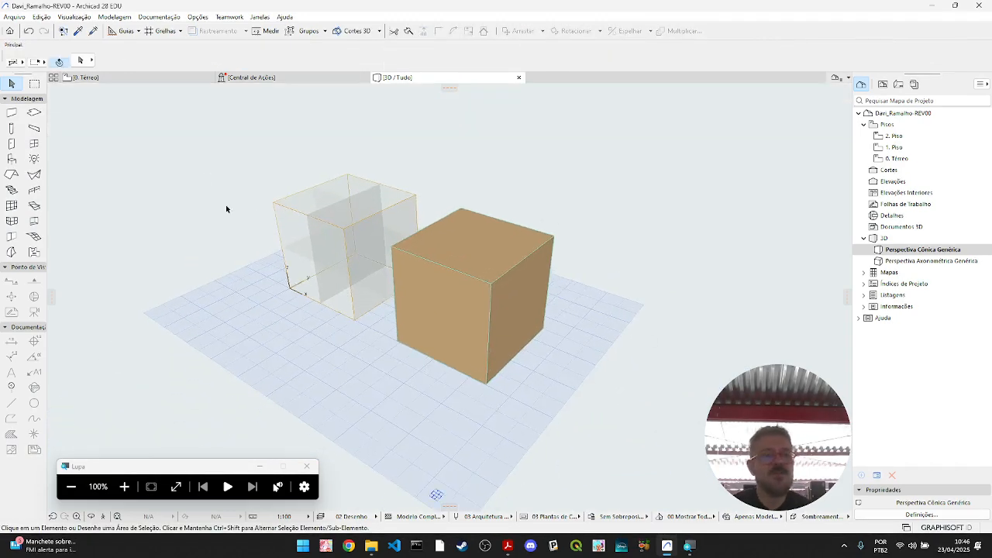
{"action": "left_click", "coordinate": [81, 18]}
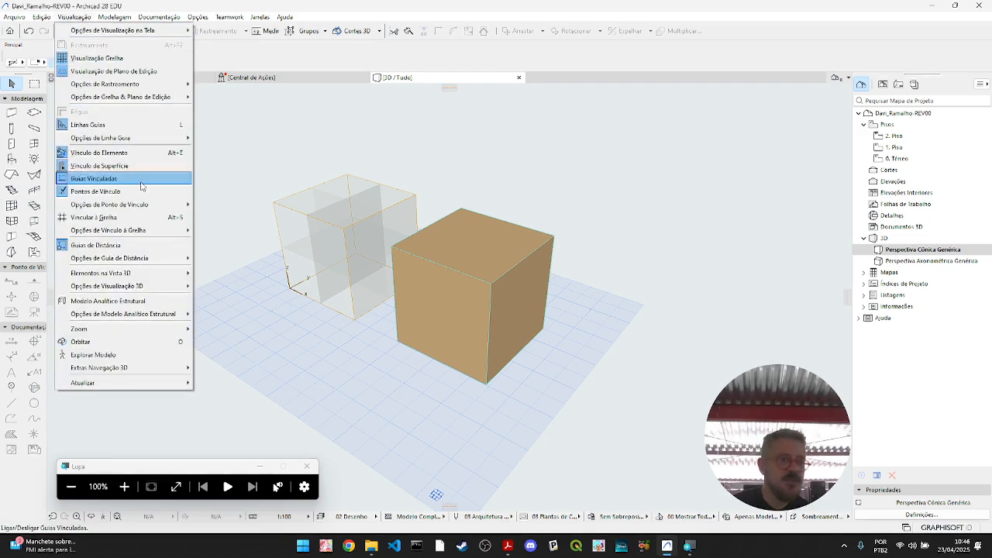
{"action": "mouse_move", "coordinate": [174, 278]}
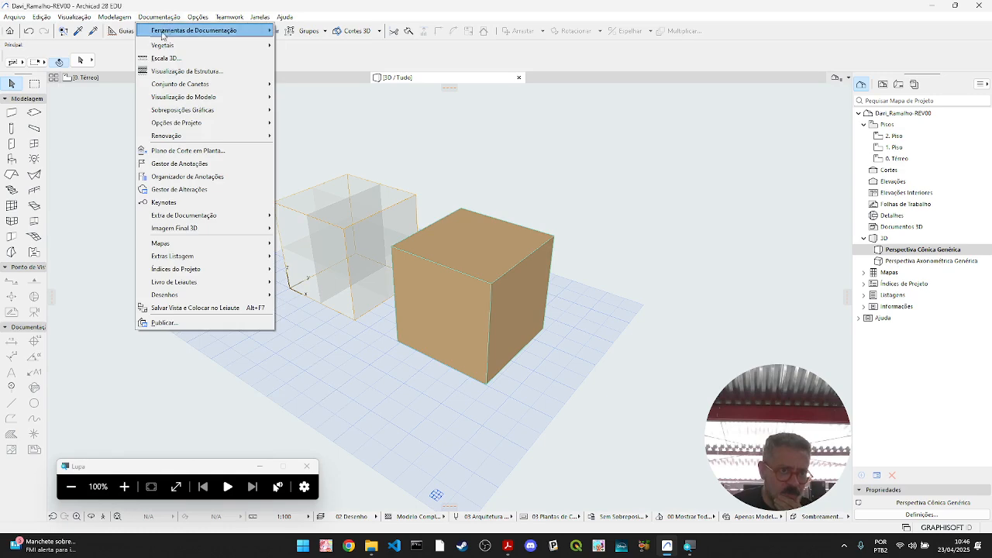
{"action": "mouse_move", "coordinate": [94, 31]}
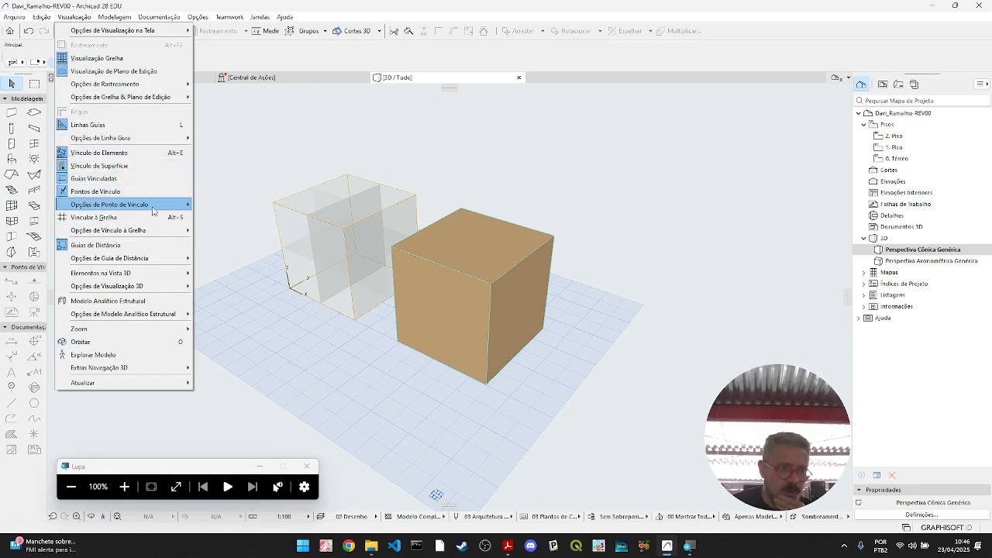
{"action": "mouse_move", "coordinate": [153, 208]}
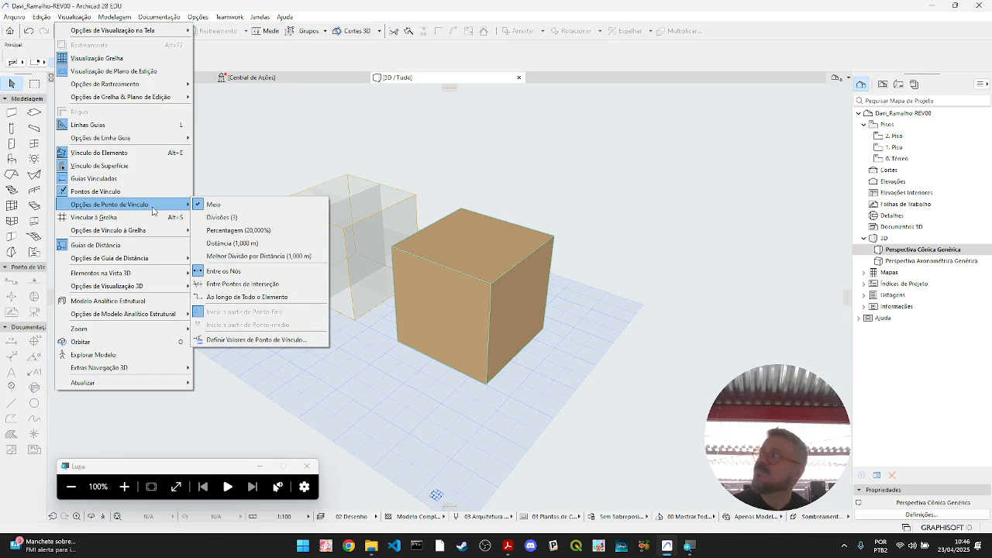
{"action": "left_click", "coordinate": [373, 376]}
- Try the Básico (Vetorial) 3D style on the model view
{"action": "right_click", "coordinate": [345, 366]}
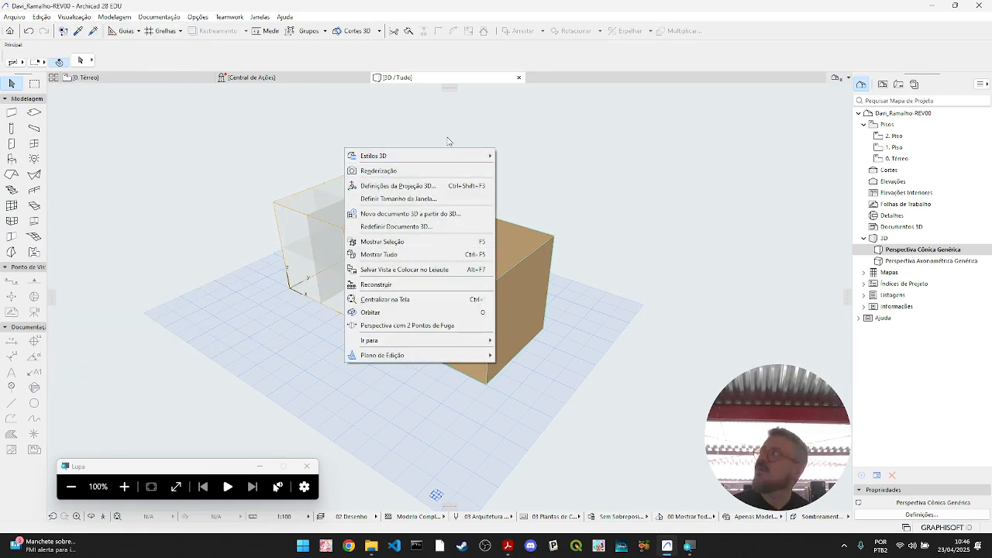
{"action": "mouse_move", "coordinate": [455, 155]}
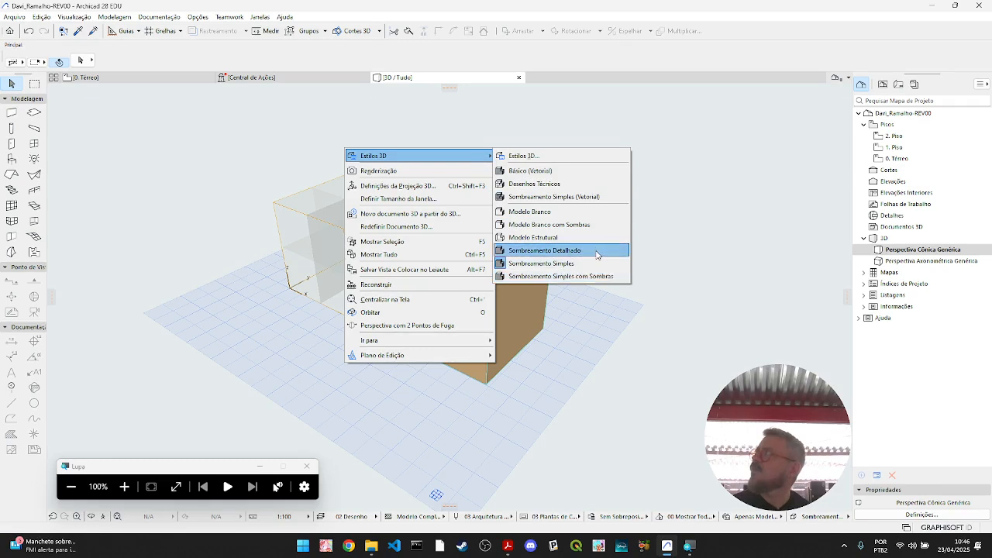
{"action": "left_click", "coordinate": [598, 173]}
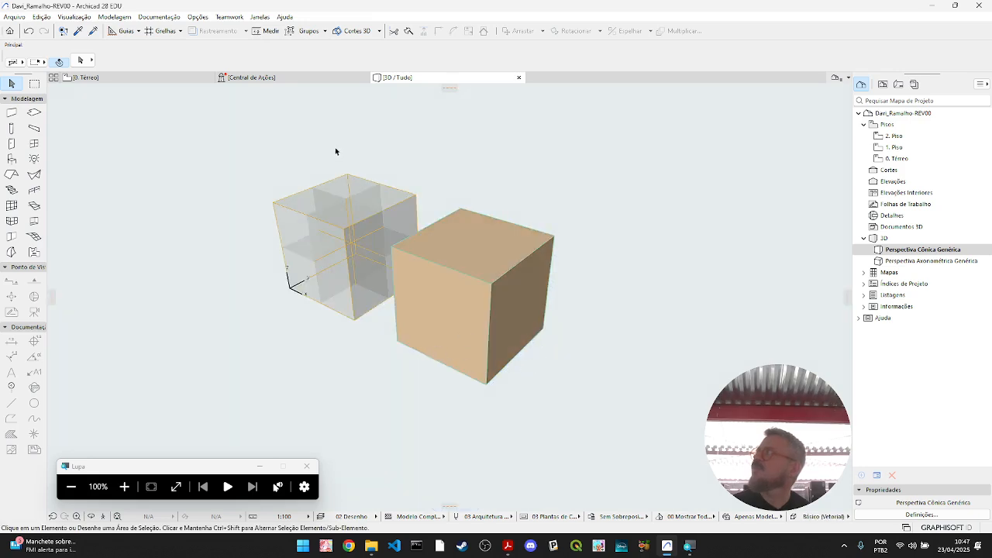
- Try the Desenhos Técnicos 3D style and inspect both blocks from different angles
{"action": "right_click", "coordinate": [171, 214]}
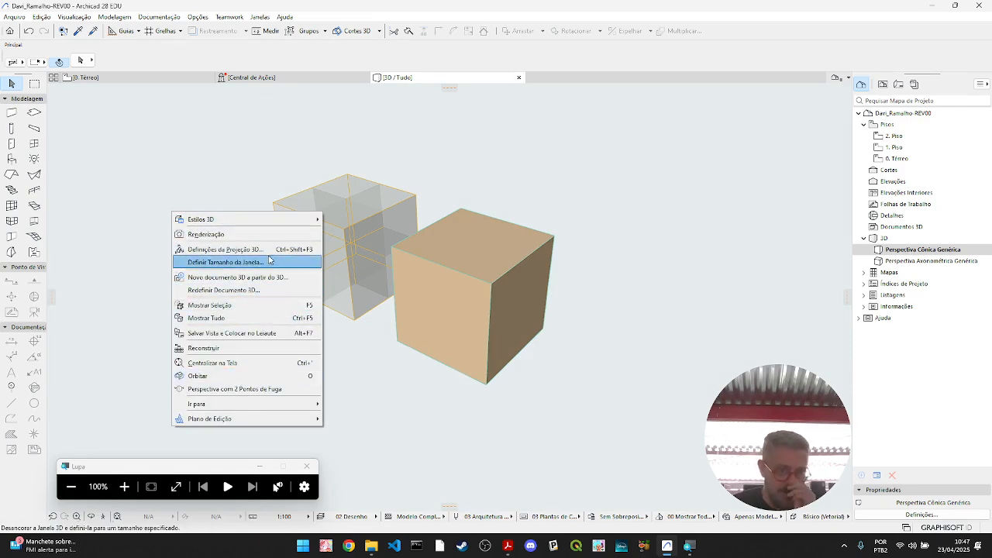
{"action": "mouse_move", "coordinate": [283, 224]}
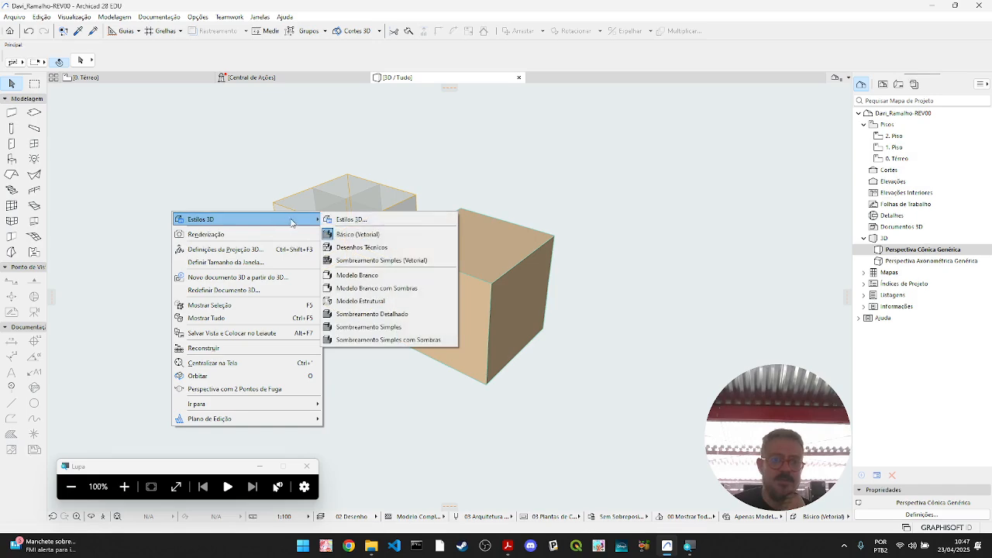
{"action": "left_click", "coordinate": [361, 247]}
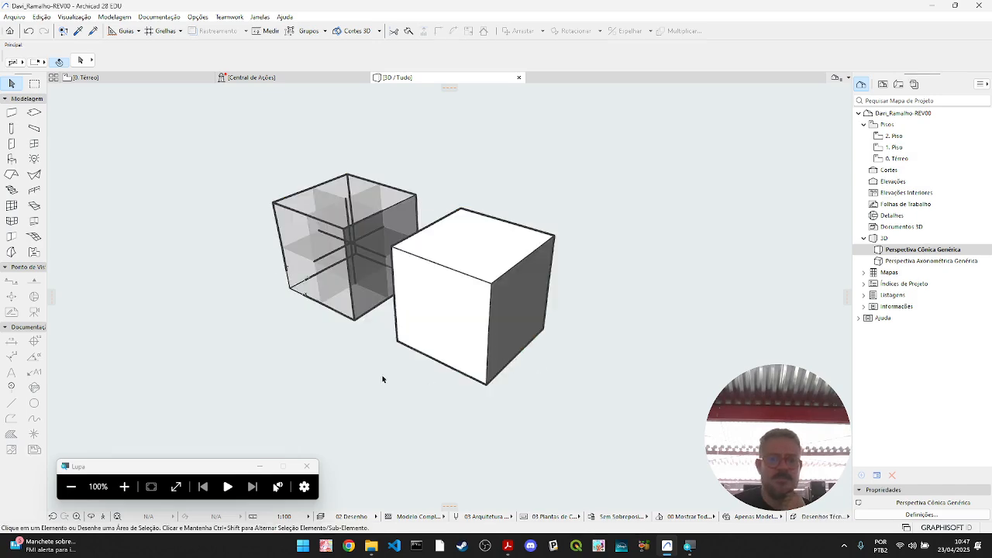
{"action": "right_click", "coordinate": [300, 393]}
{"action": "left_click", "coordinate": [220, 368]}
{"action": "middle_click_drag", "start_coordinate": [331, 396], "coordinate": [266, 393]}
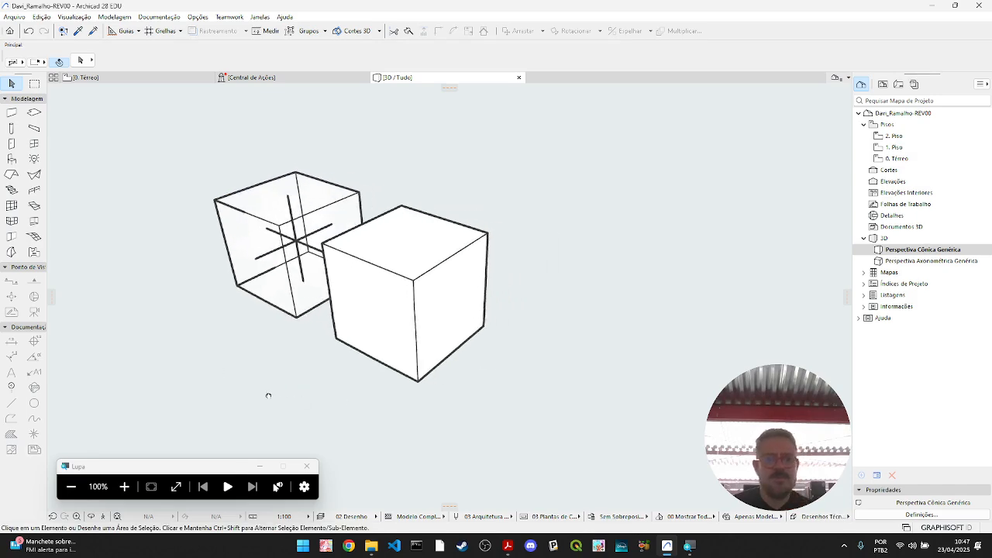
{"action": "mouse_move", "coordinate": [527, 382]}
{"action": "middle_mouse_down", "text": "shift"}
{"action": "mouse_move", "coordinate": [310, 399]}
{"action": "mouse_move", "coordinate": [586, 401]}
{"action": "middle_mouse_up", "text": "shift"}
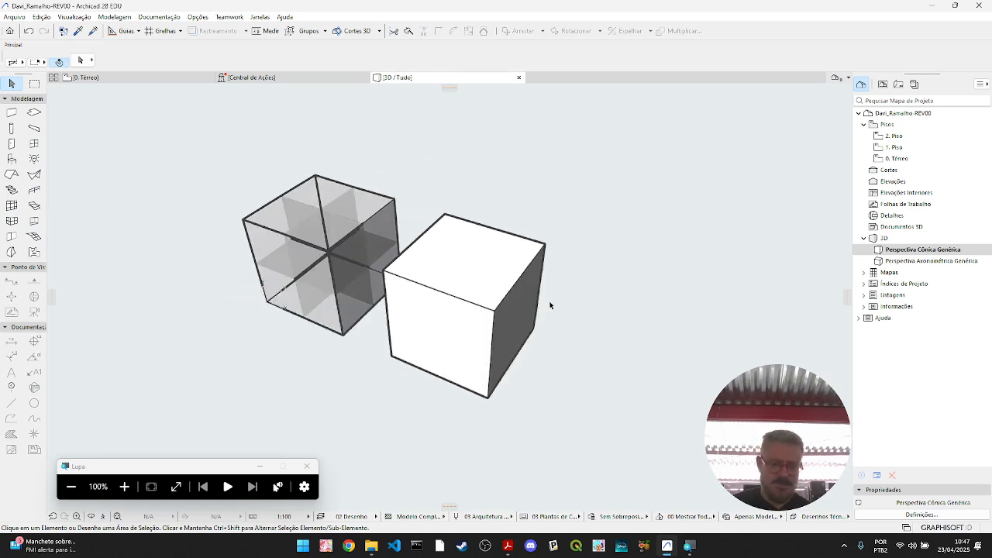
- Try the Modelo Estrutural 3D style and inspect both blocks from a lower viewpoint
{"action": "right_click", "coordinate": [183, 284]}
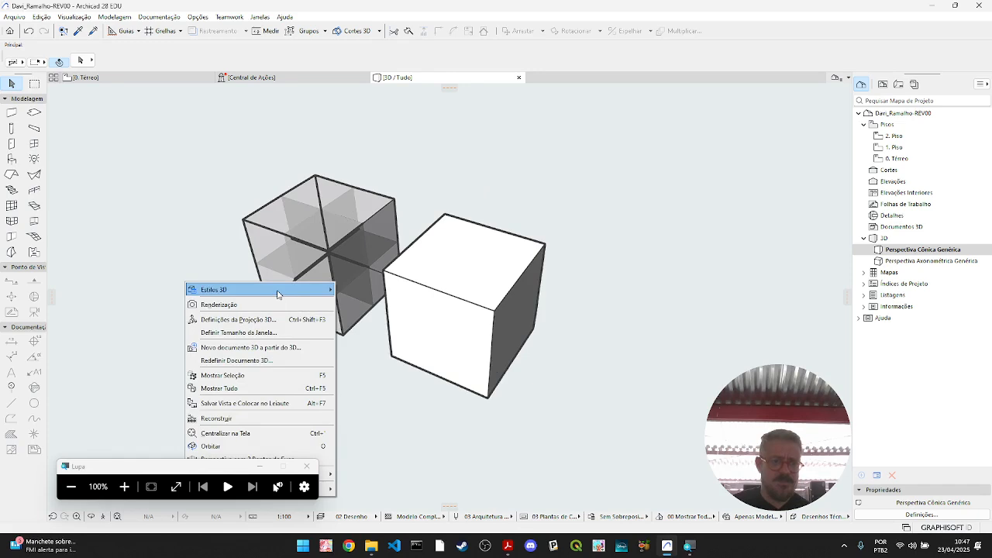
{"action": "mouse_move", "coordinate": [256, 289]}
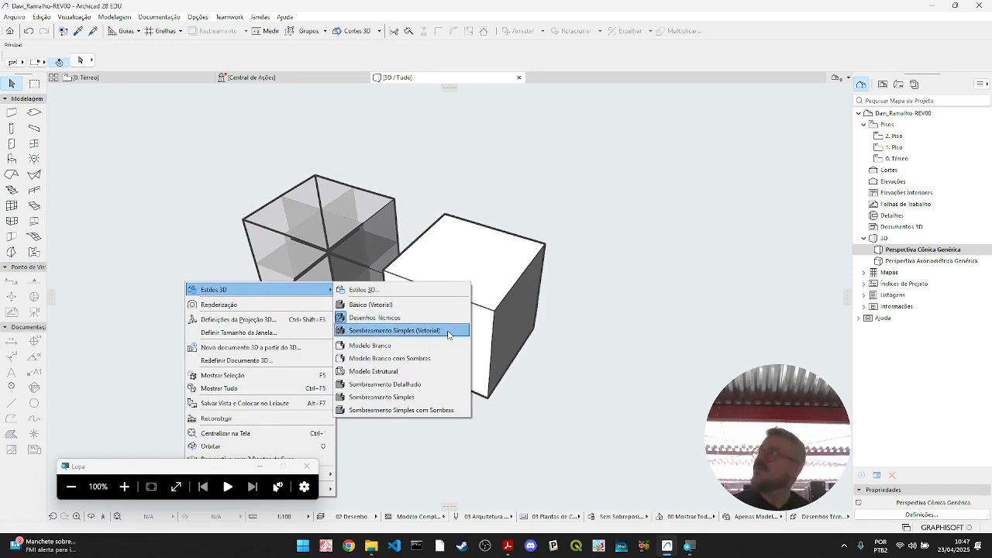
{"action": "left_click", "coordinate": [433, 371]}
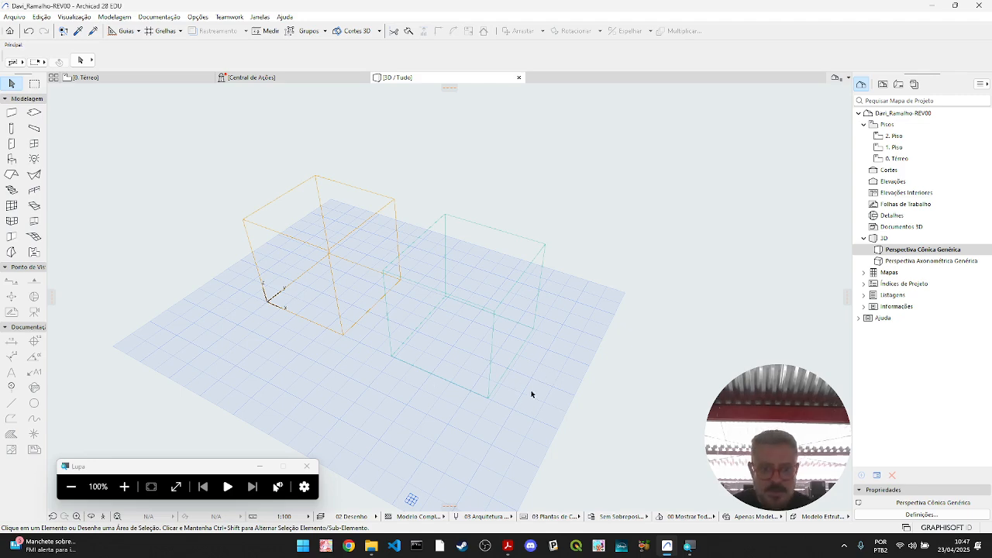
{"action": "right_click", "coordinate": [420, 407]}
{"action": "left_click", "coordinate": [310, 400]}
{"action": "middle_click_drag", "start_coordinate": [353, 388], "coordinate": [354, 341], "text": "shift"}
- Try the Sombreamento Simples and Sombreamento Detalhado 3D styles on the model view
{"action": "right_click", "coordinate": [138, 149]}
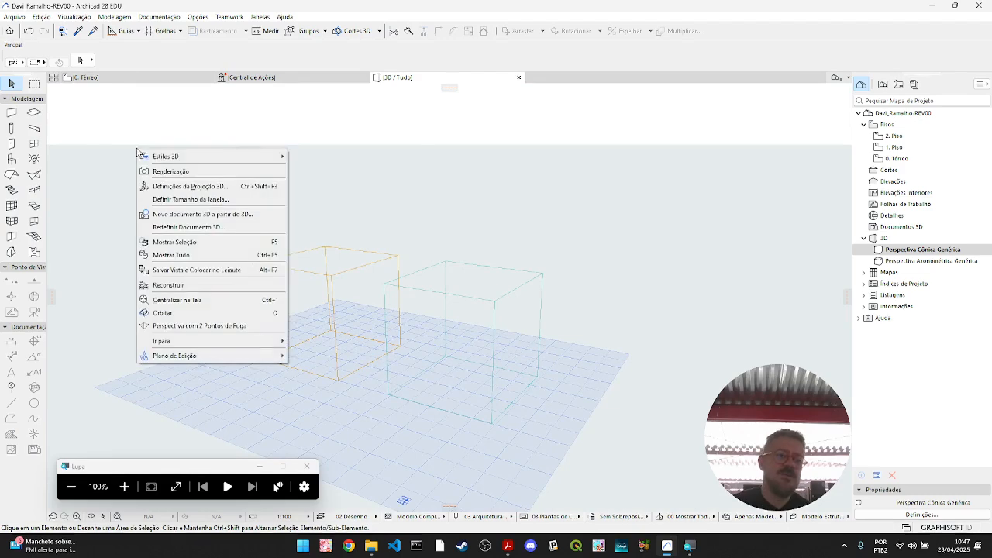
{"action": "mouse_move", "coordinate": [282, 156]}
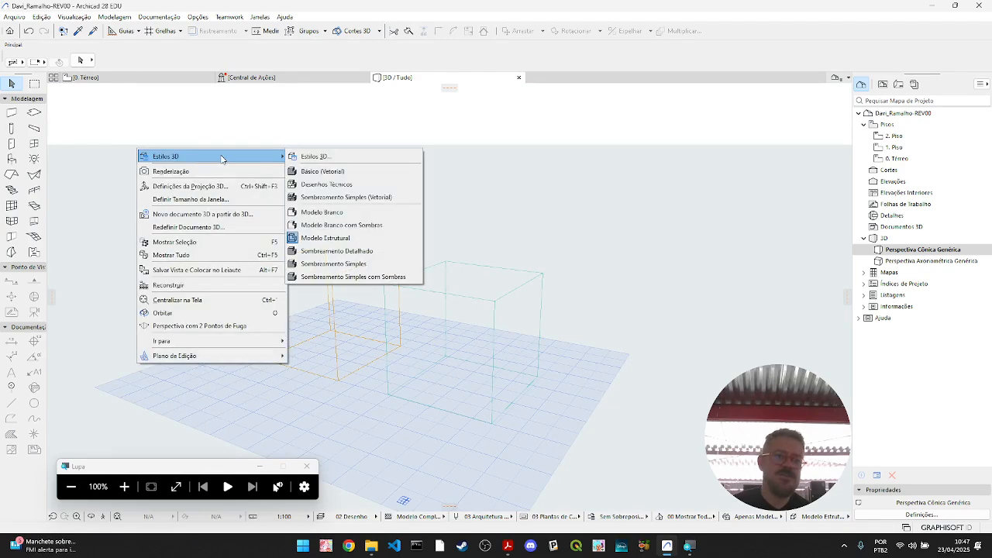
{"action": "left_click", "coordinate": [377, 266]}
{"action": "right_click", "coordinate": [200, 191]}
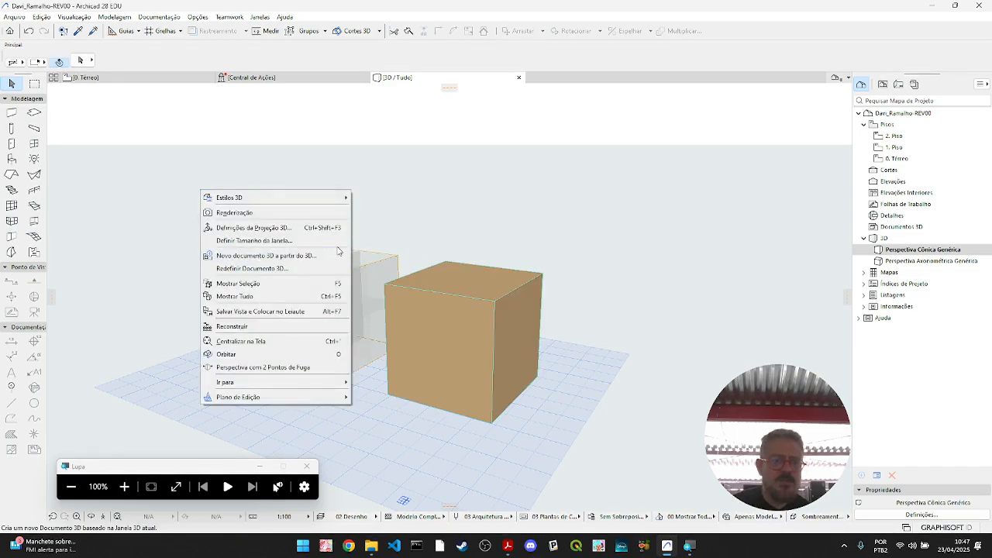
{"action": "mouse_move", "coordinate": [332, 200]}
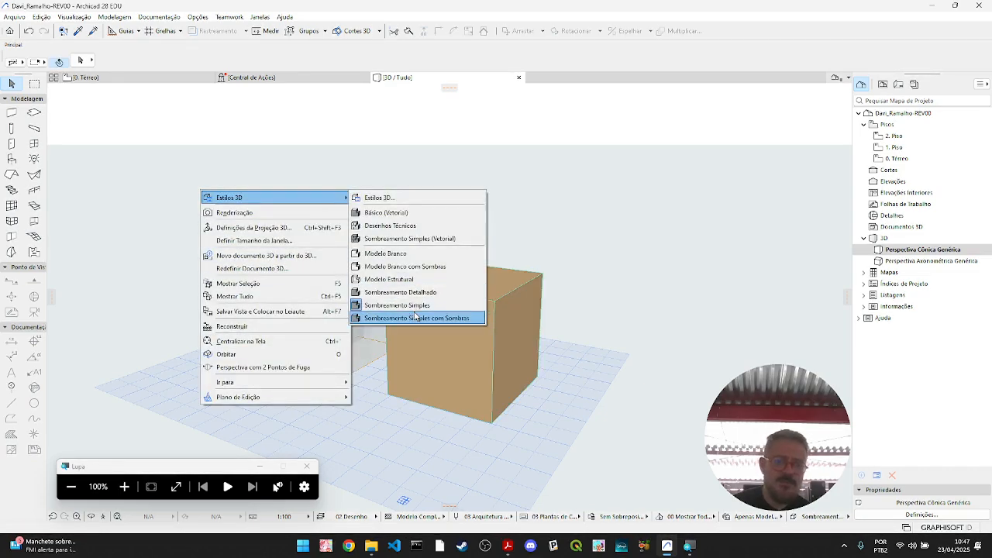
{"action": "left_click", "coordinate": [421, 292]}
- Set the 3D style of the view to Sombreamento Simples com Sombras
{"action": "right_click", "coordinate": [182, 209]}
{"action": "mouse_move", "coordinate": [326, 215]}
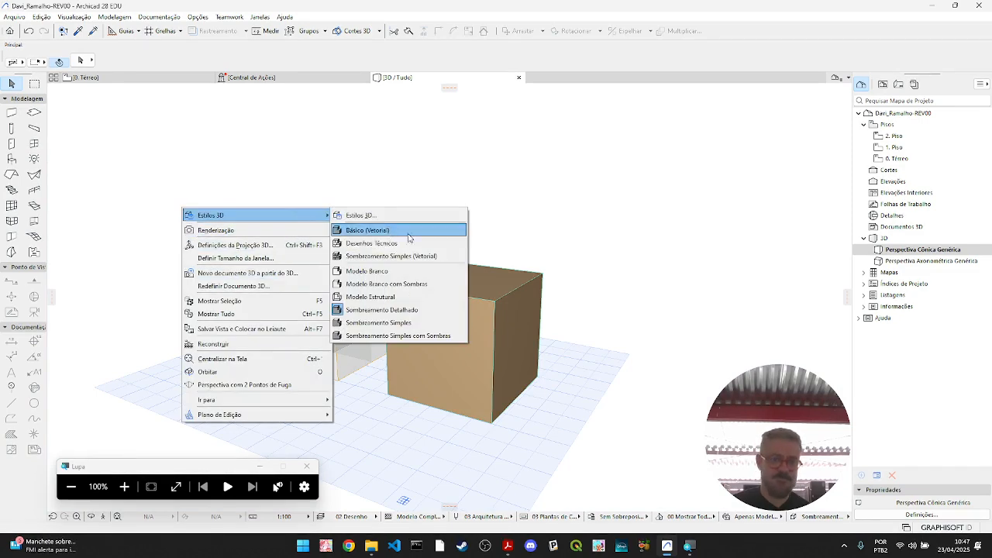
{"action": "left_click", "coordinate": [411, 336]}
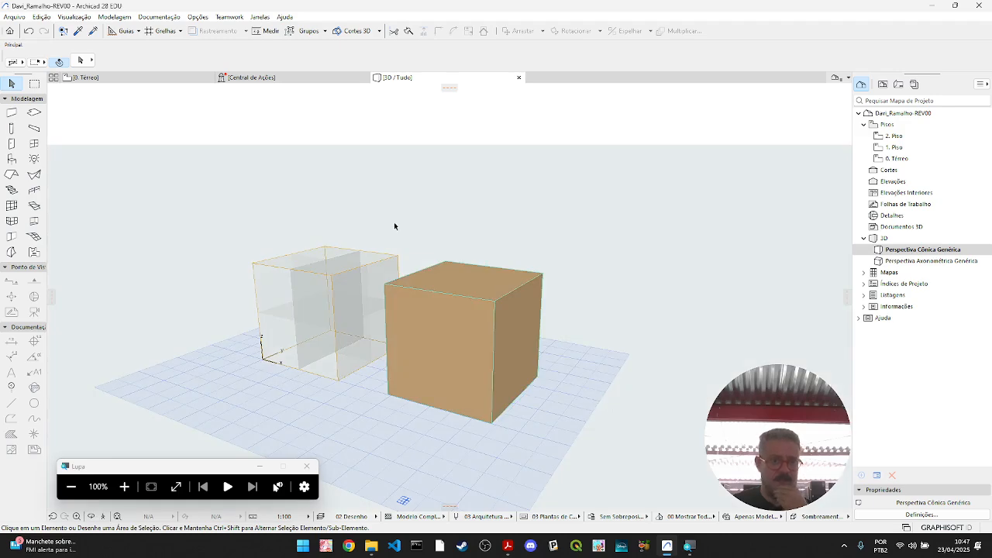
{"action": "left_click", "coordinate": [77, 17]}
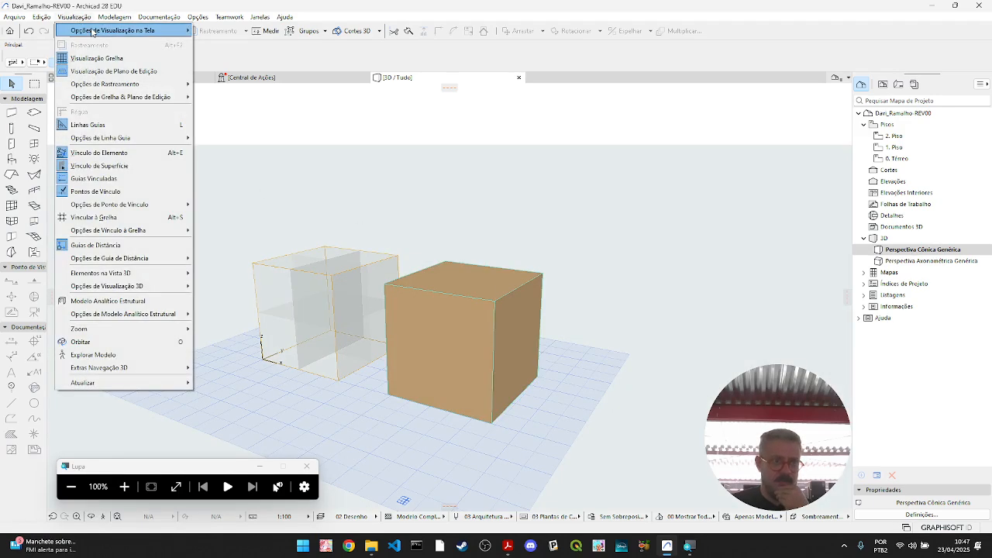
{"action": "mouse_move", "coordinate": [92, 31]}
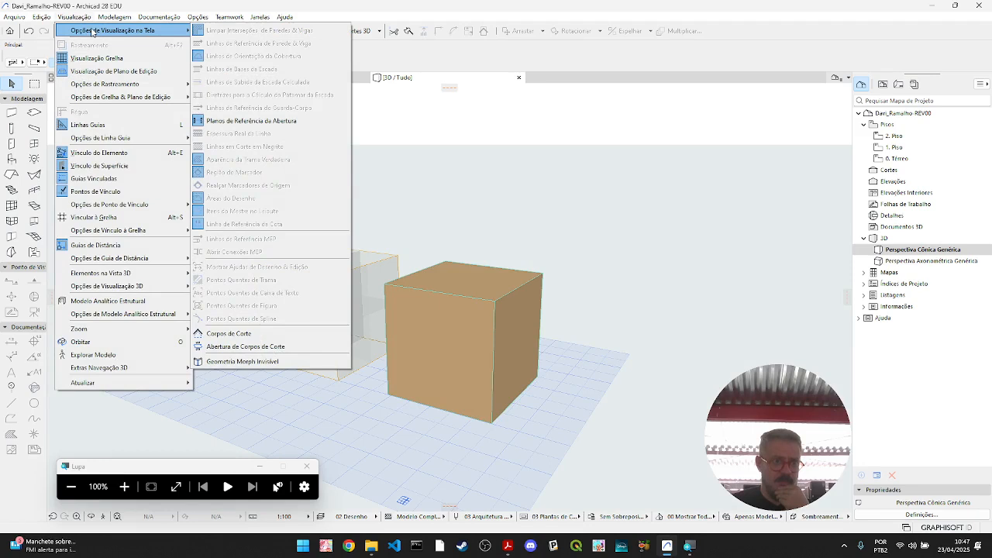
{"action": "left_click", "coordinate": [586, 235]}
- Select all eight slabs of Caixa 4 and enable surface overrides for their top and edge faces in the slab settings
{"action": "left_click_drag", "start_coordinate": [586, 235], "coordinate": [420, 443]}
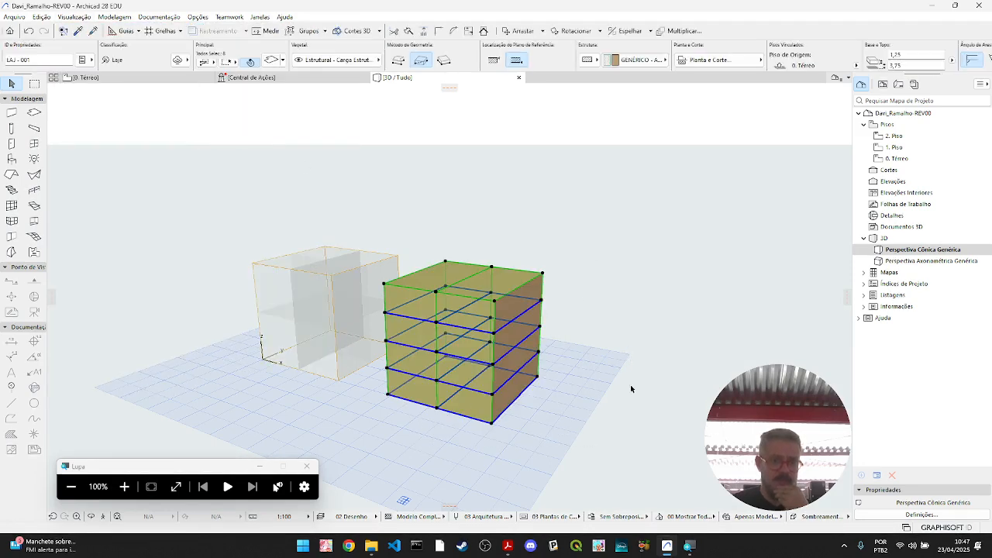
{"action": "left_click", "coordinate": [273, 62]}
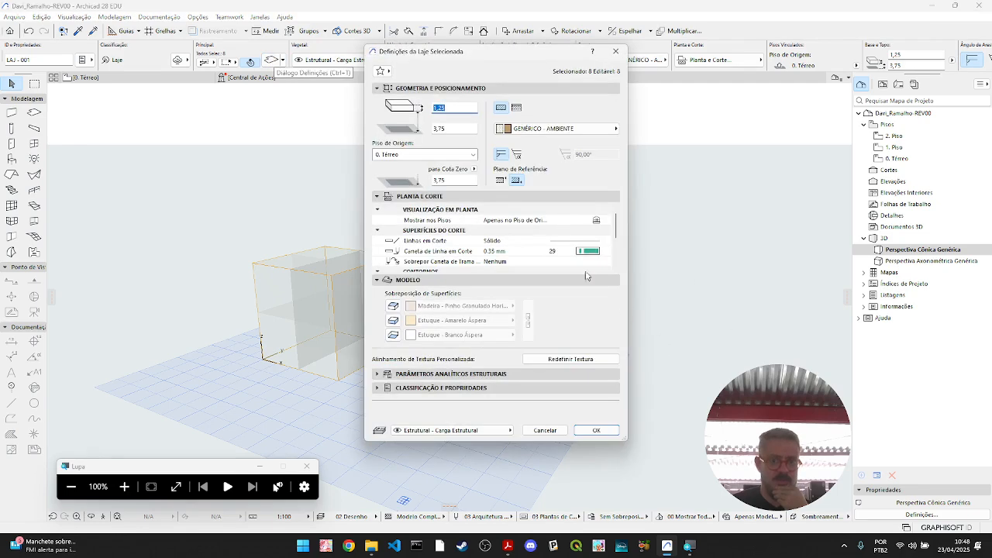
{"action": "left_click", "coordinate": [393, 305]}
{"action": "left_click", "coordinate": [393, 320]}
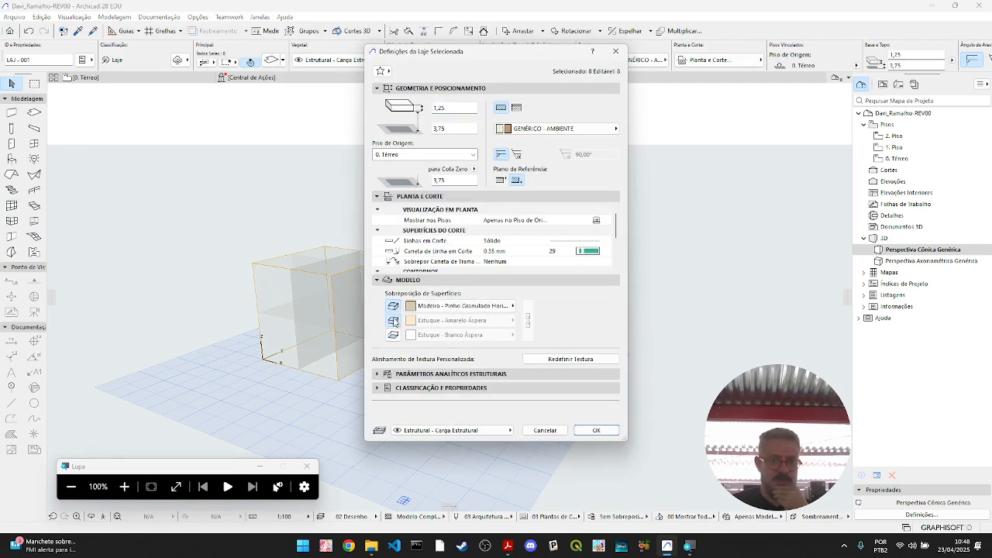
- Set the slabs' override surface to Vidro - Azul, link it across the faces, and apply the settings
{"action": "left_click", "coordinate": [503, 306]}
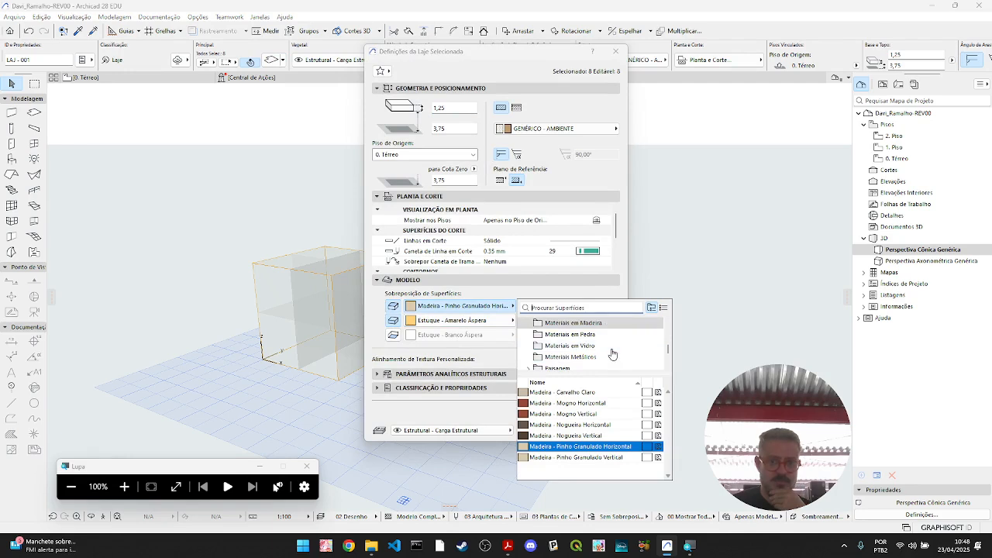
{"action": "left_click", "coordinate": [608, 346]}
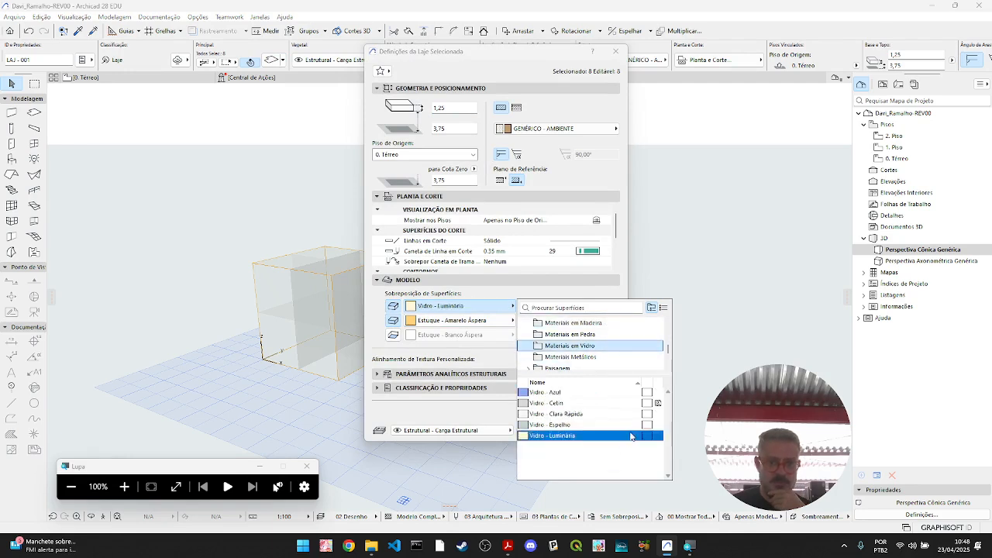
{"action": "left_click", "coordinate": [593, 393]}
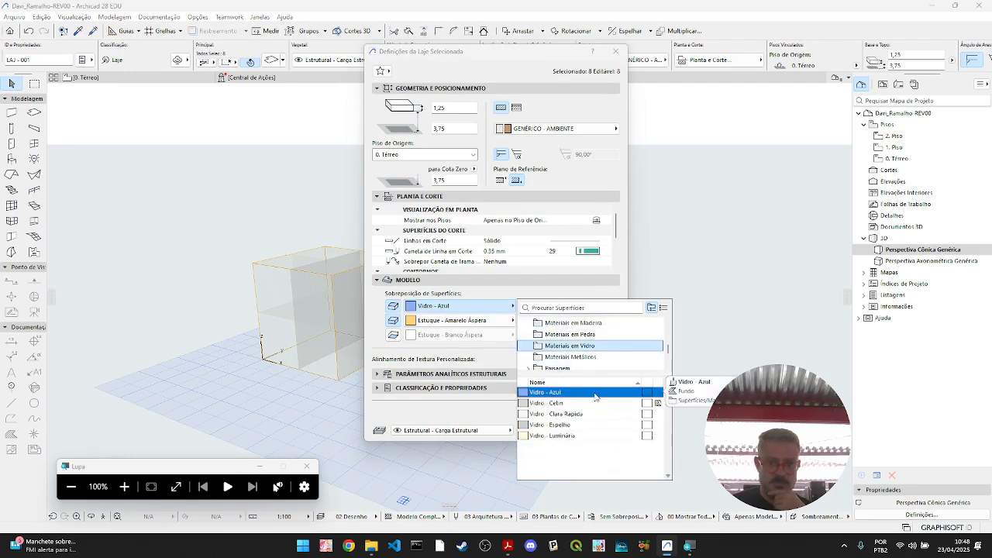
{"action": "left_click", "coordinate": [527, 318]}
{"action": "left_click", "coordinate": [598, 431]}
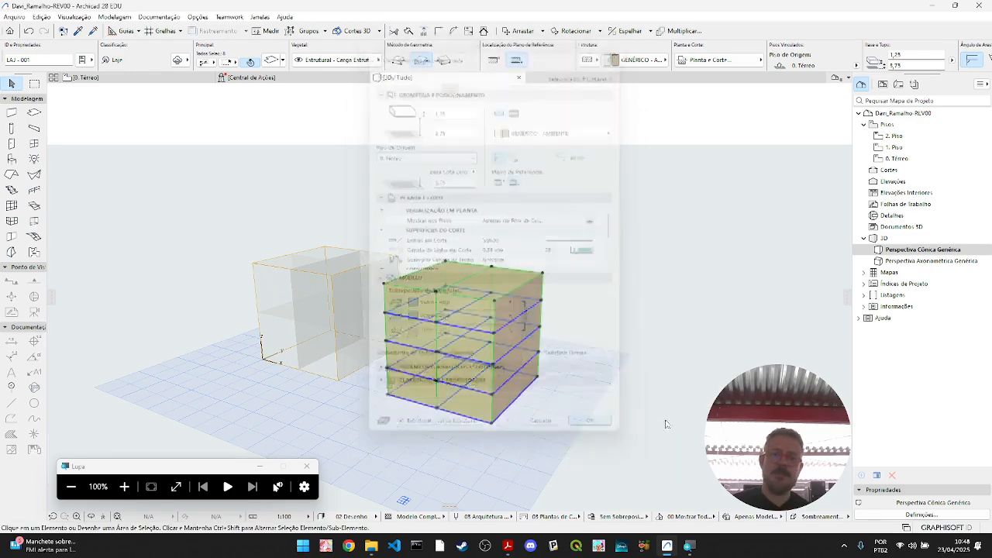
{"action": "left_click", "coordinate": [662, 415]}
{"action": "middle_click_drag", "start_coordinate": [613, 431], "coordinate": [594, 423], "text": "shift"}
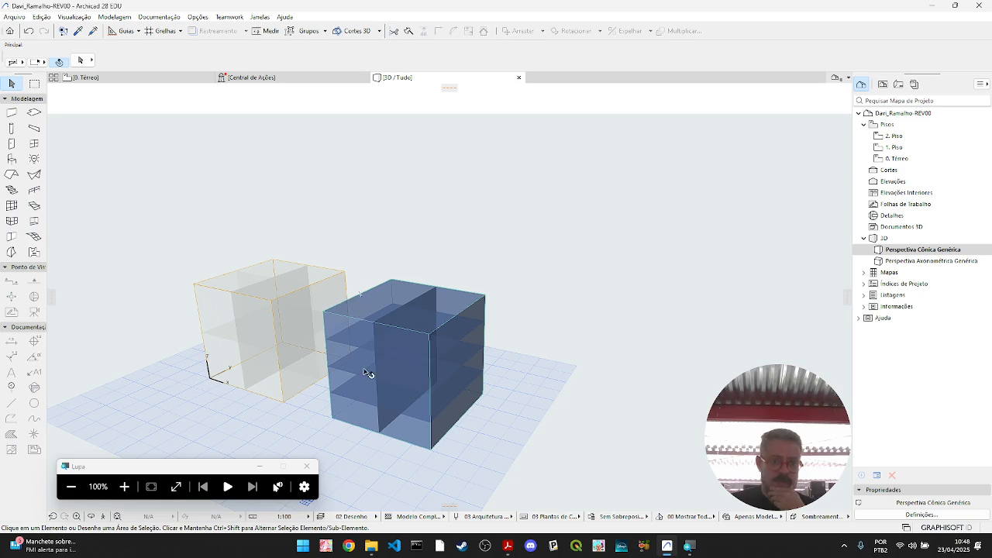
- Place a copy of the slab block at Caixa 4's lower front corner on the open grid beside the cube
{"action": "left_click", "coordinate": [334, 421]}
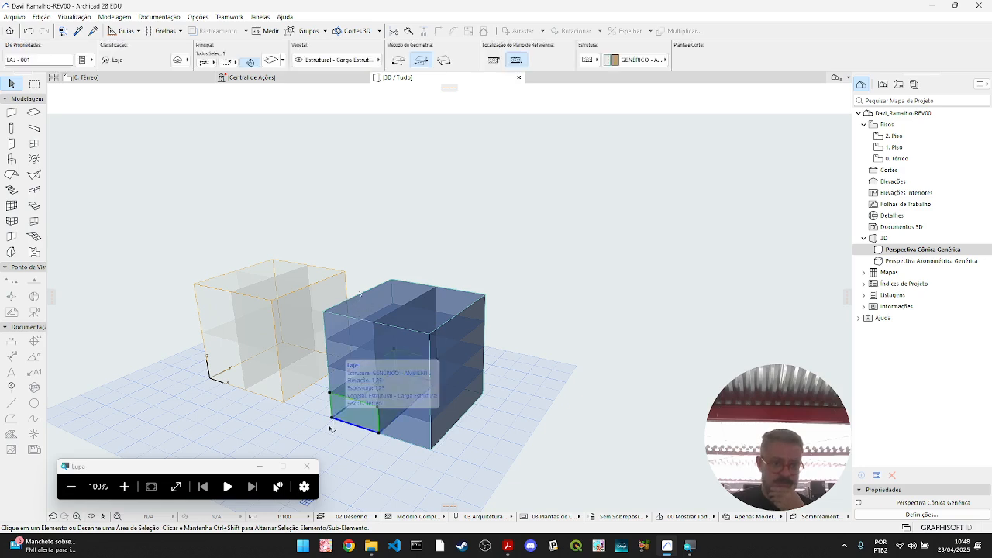
{"action": "left_click", "coordinate": [333, 419]}
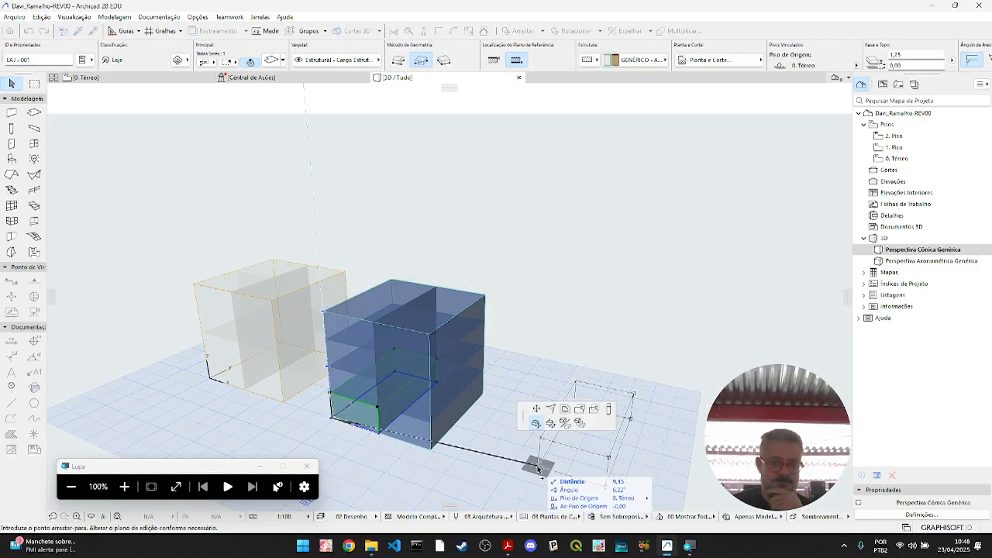
{"action": "left_click", "coordinate": [510, 475]}
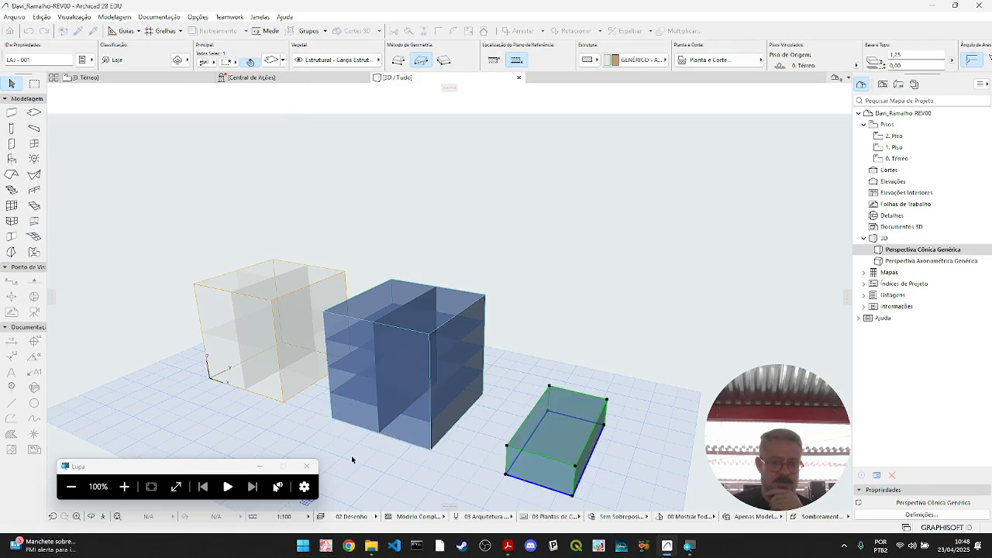
- Place a copy of one lower zone block from Caixa 3 on the grid beyond the copied slab block
{"action": "left_click", "coordinate": [275, 402]}
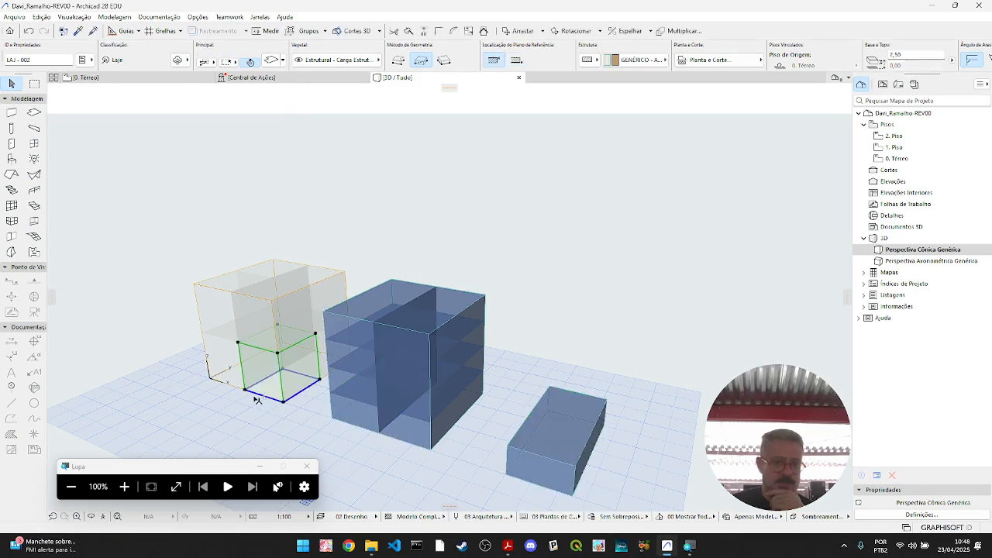
{"action": "left_click", "coordinate": [246, 393]}
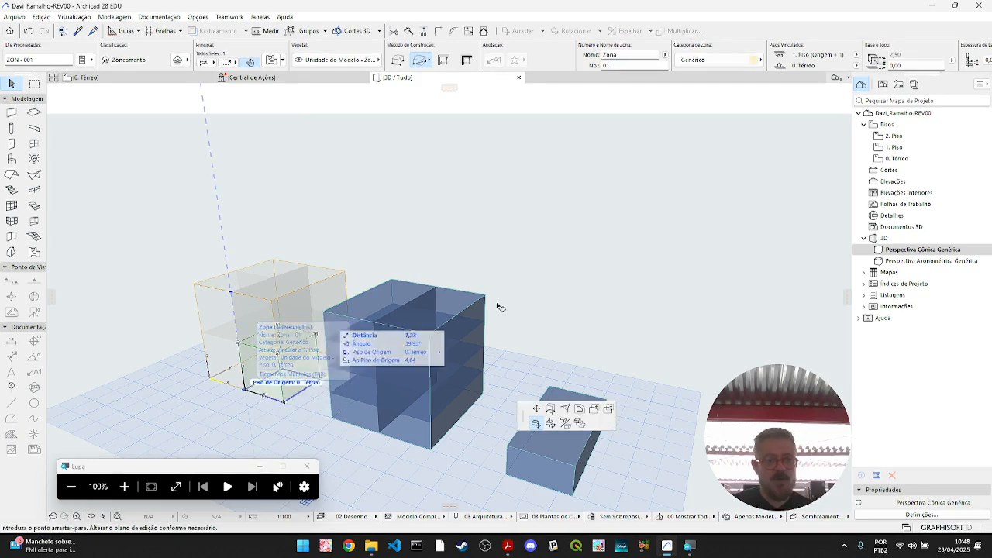
{"action": "middle_click_drag", "start_coordinate": [679, 428], "coordinate": [509, 341]}
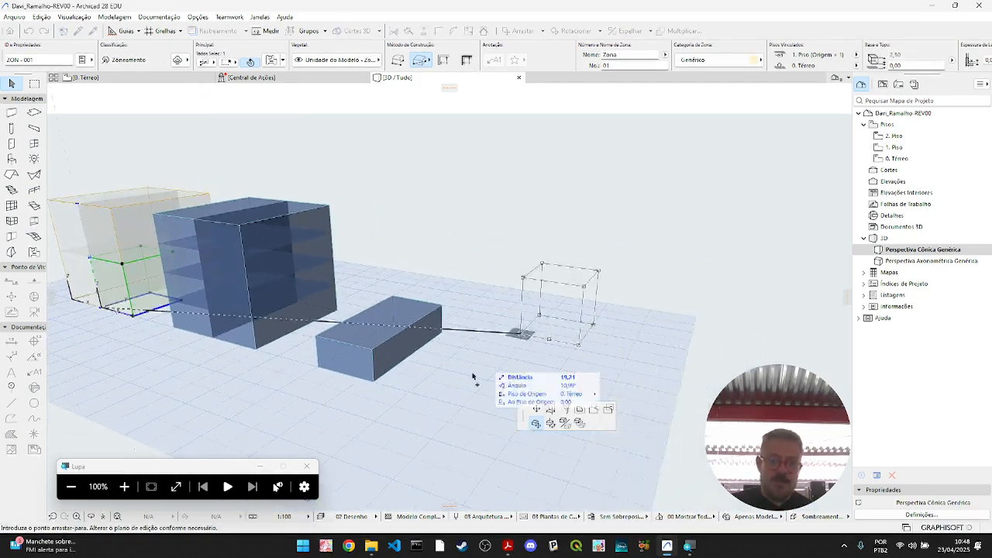
{"action": "left_click", "coordinate": [428, 399]}
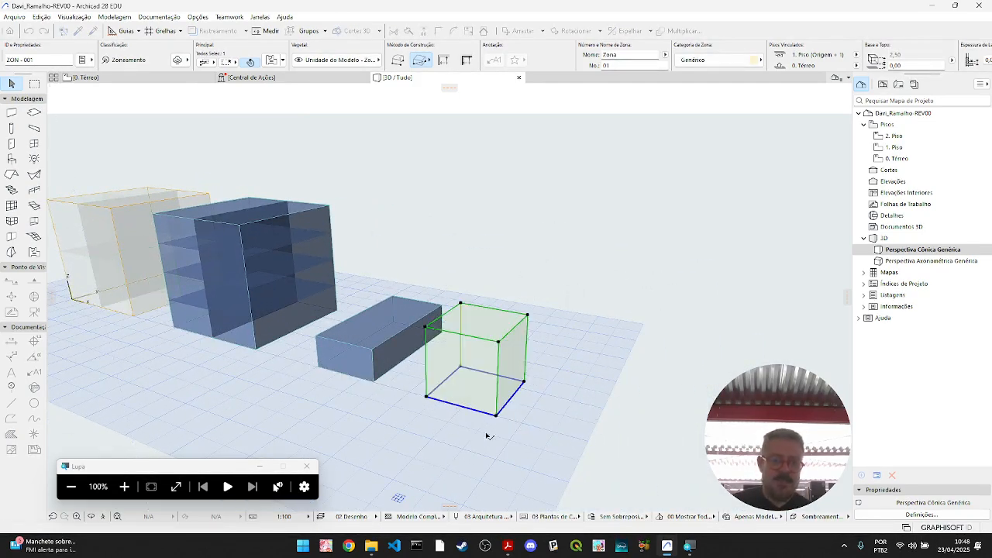
{"action": "left_click", "coordinate": [536, 444]}
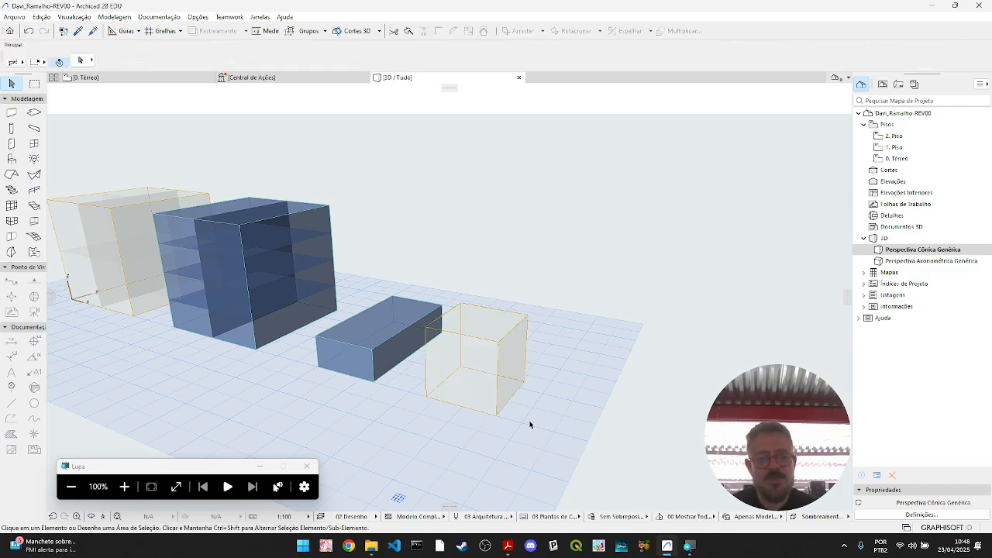
- Move the copied zone block over the copied slab block so the two overlap, undoing and redoing the move
{"action": "middle_click_drag", "start_coordinate": [497, 403], "coordinate": [588, 413], "text": "shift"}
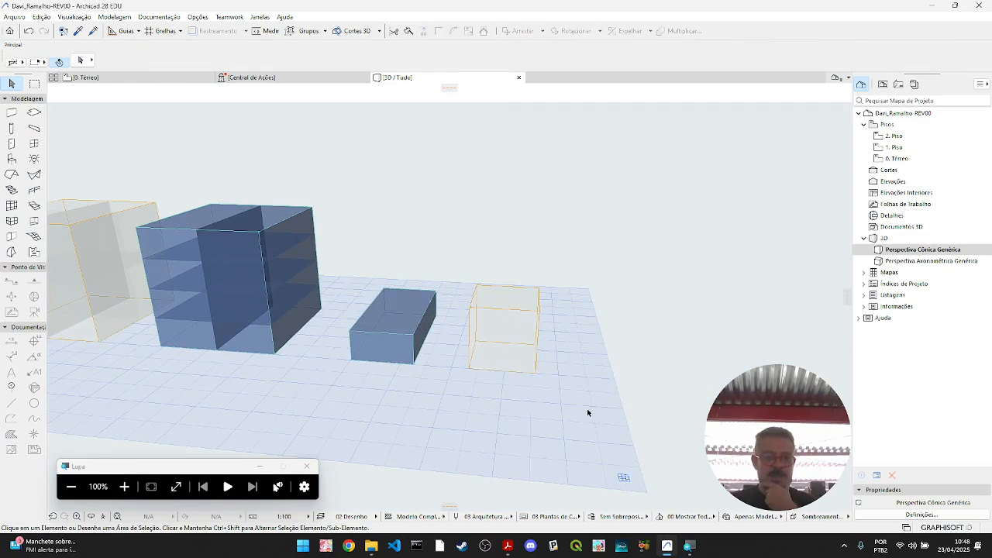
{"action": "middle_click_drag", "start_coordinate": [509, 407], "coordinate": [573, 440], "text": "shift"}
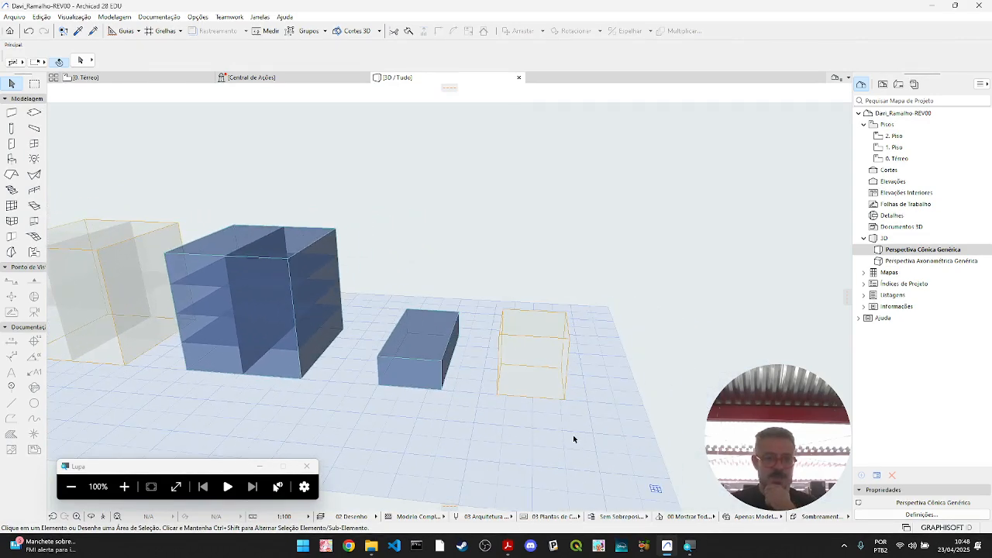
{"action": "left_click", "coordinate": [545, 396]}
{"action": "left_click", "coordinate": [409, 354]}
{"action": "left_click", "coordinate": [505, 368]}
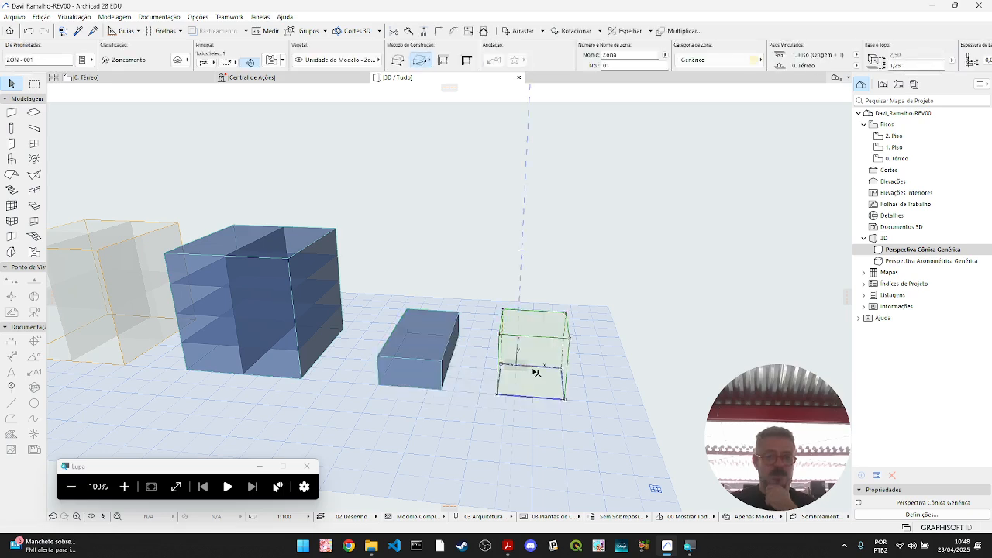
{"action": "key", "text": "ctrl+z"}
{"action": "key", "text": "ctrl+shift+z"}
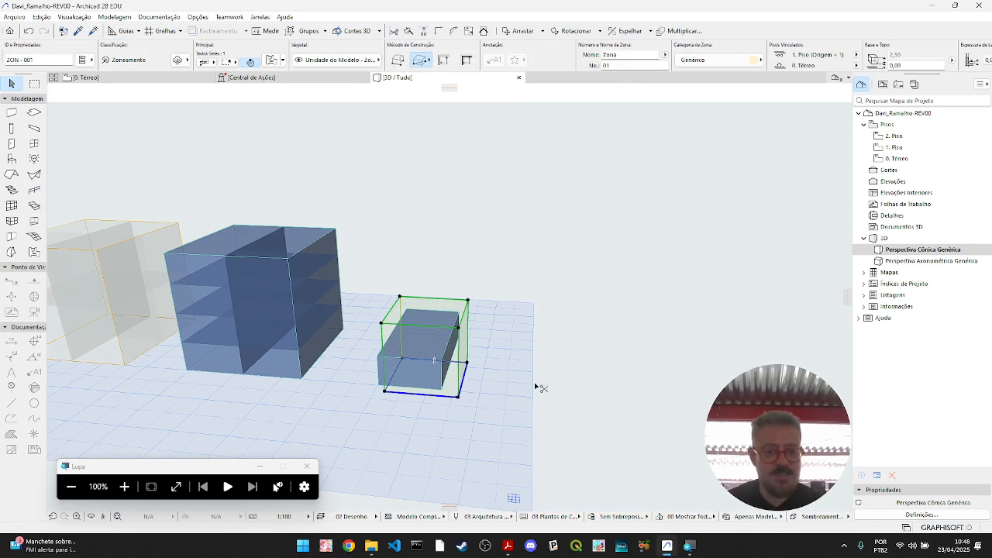
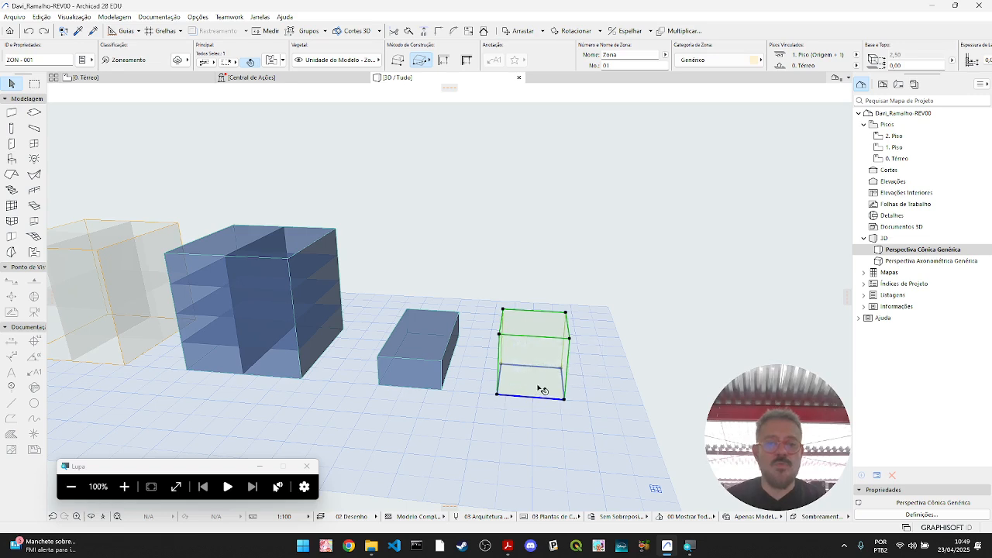
- Move the copied zone block by its lower front corner onto the upper front corner of the copied slab block
{"action": "left_click", "coordinate": [435, 379]}
{"action": "left_click", "coordinate": [534, 380]}
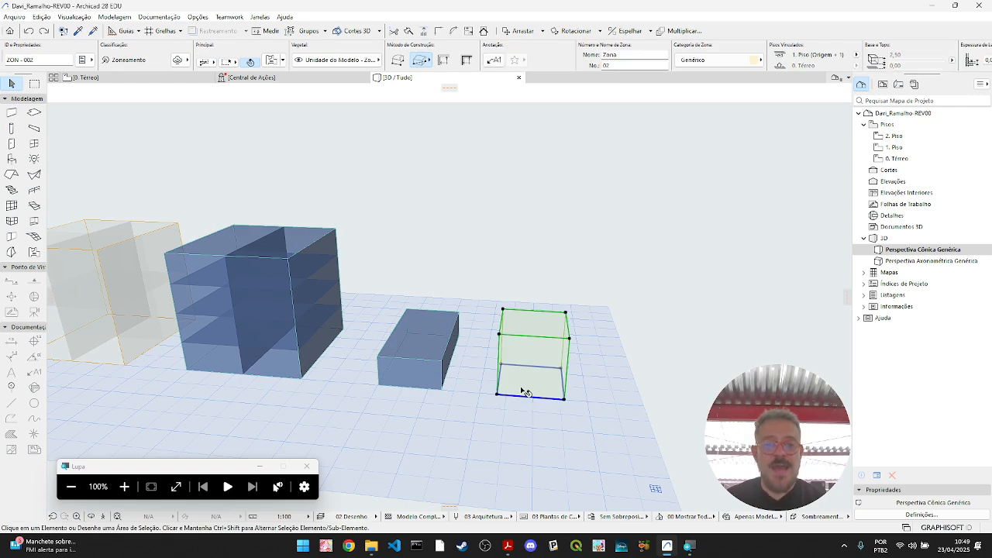
{"action": "left_click", "coordinate": [476, 398]}
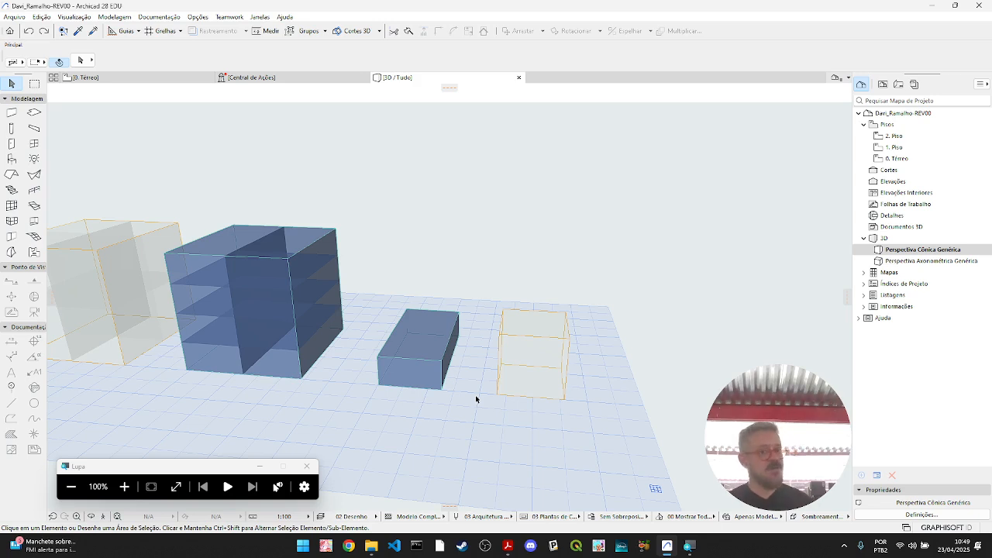
{"action": "left_click", "coordinate": [531, 382]}
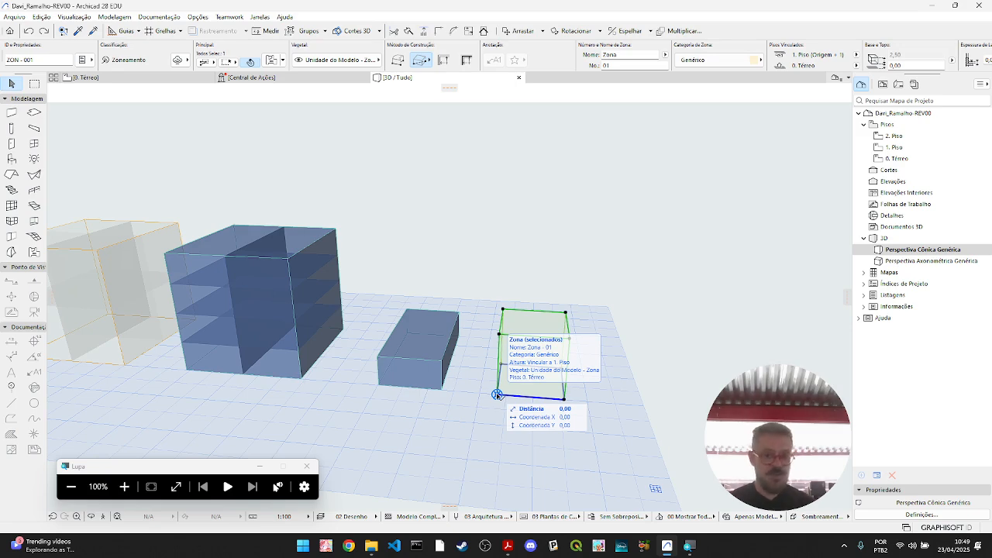
{"action": "left_click", "coordinate": [497, 394]}
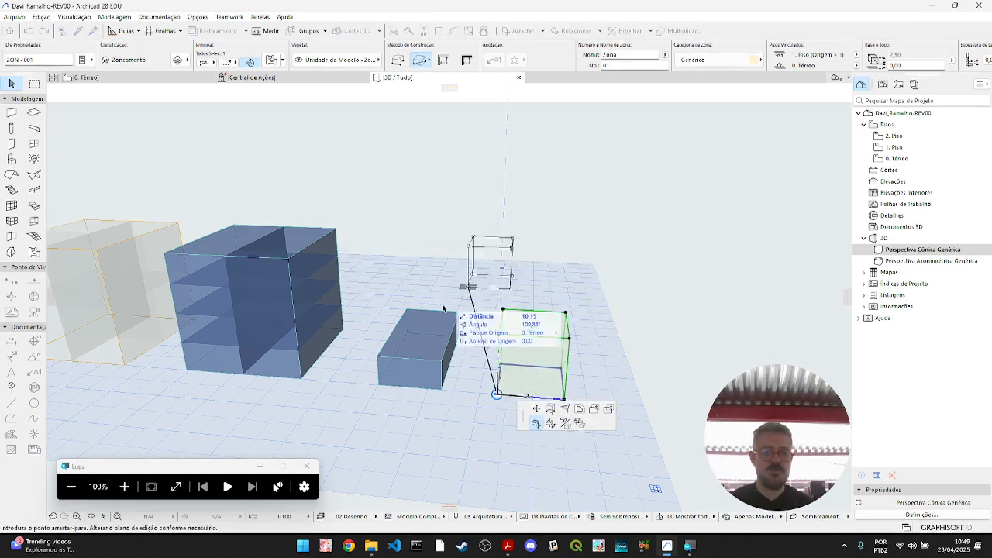
{"action": "left_click", "coordinate": [377, 358]}
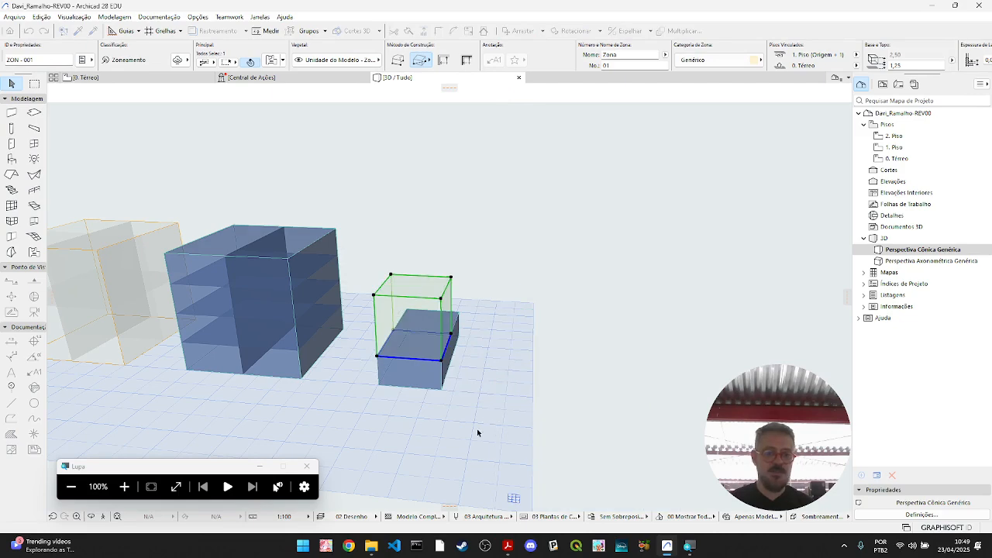
{"action": "middle_click_drag", "start_coordinate": [489, 427], "coordinate": [495, 429]}
{"action": "middle_click_drag", "start_coordinate": [661, 412], "coordinate": [483, 343], "text": "shift"}
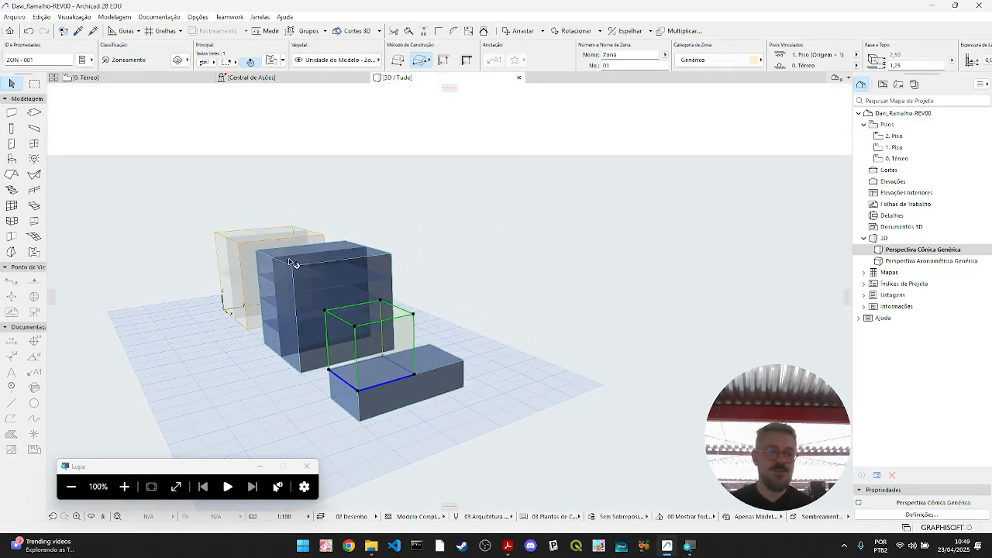
{"action": "mouse_move", "coordinate": [461, 389]}
{"action": "middle_mouse_down", "text": "shift"}
{"action": "mouse_move", "coordinate": [560, 373]}
{"action": "mouse_move", "coordinate": [463, 381]}
{"action": "middle_mouse_up", "text": "shift"}
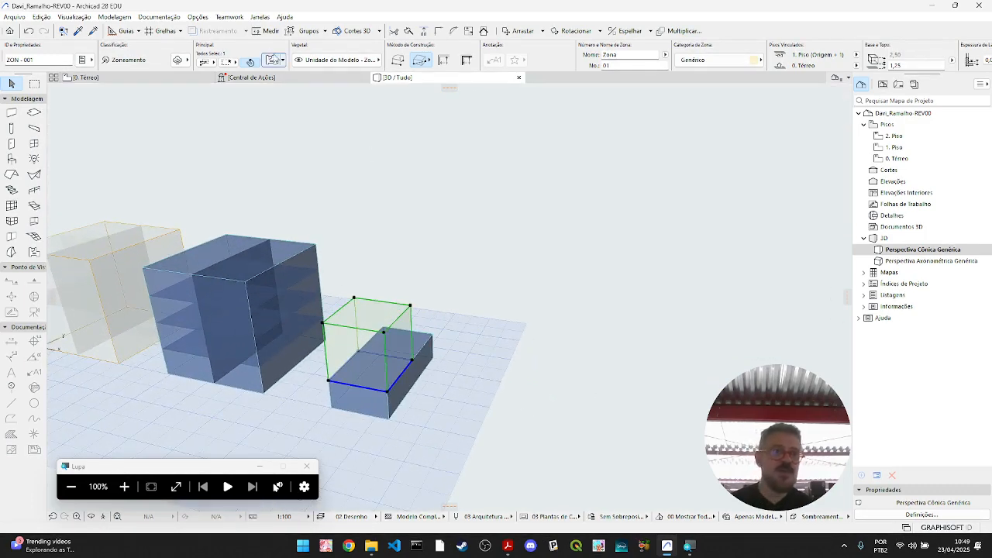
- Set the stacked zone's top link to Não Vinculado and its height to 1,25
{"action": "double_click", "coordinate": [367, 316]}
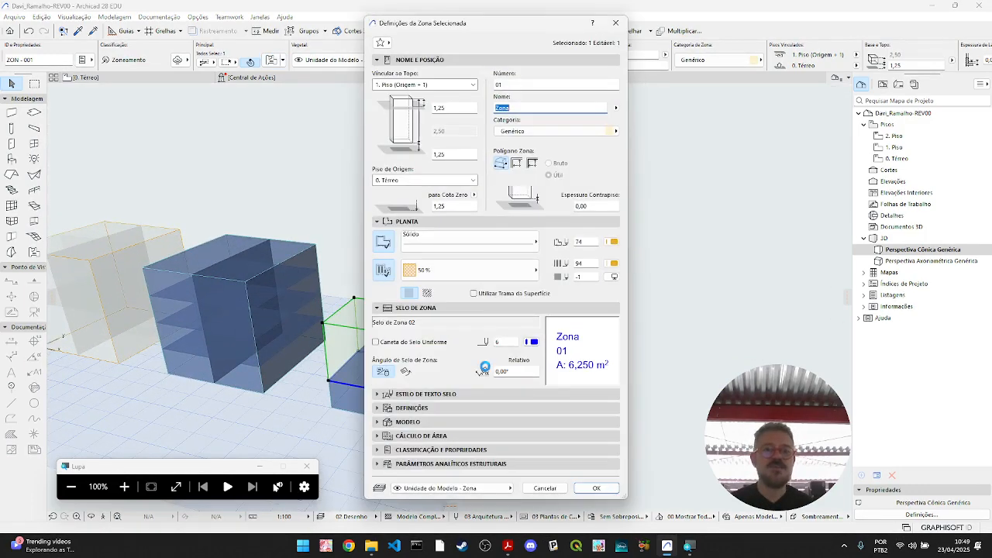
{"action": "left_click", "coordinate": [474, 85]}
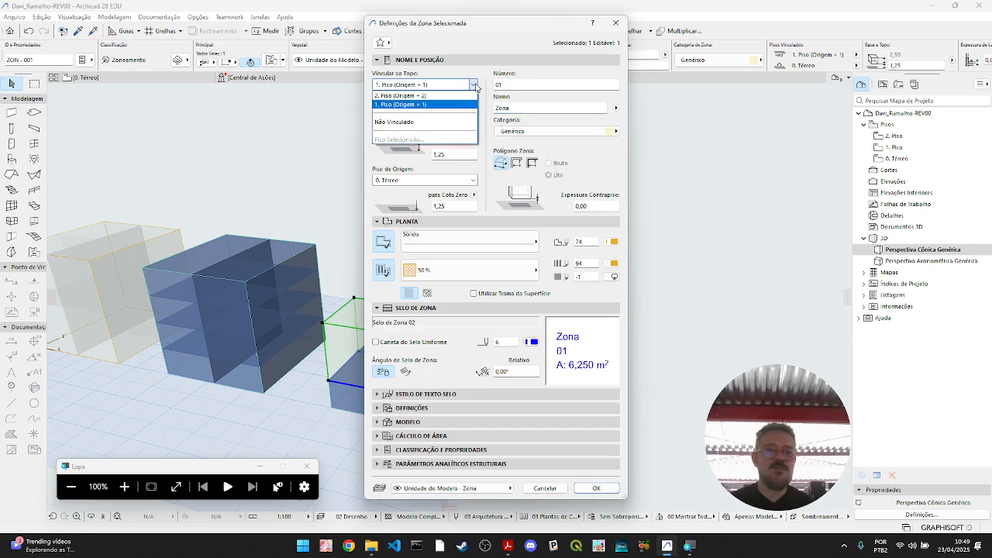
{"action": "left_click", "coordinate": [411, 122]}
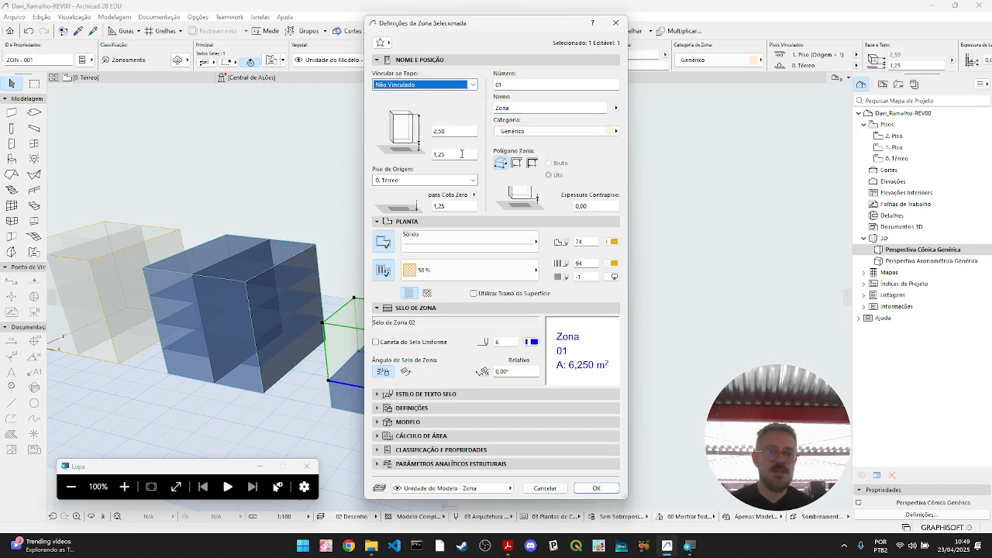
{"action": "left_click", "coordinate": [465, 131]}
{"action": "type", "text": "10"}
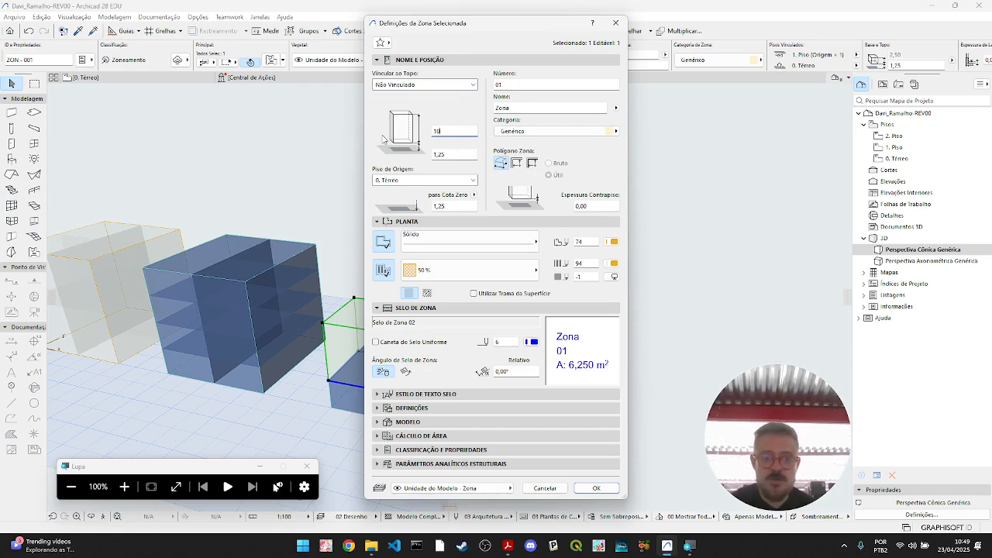
{"action": "type", "text": ",25"}
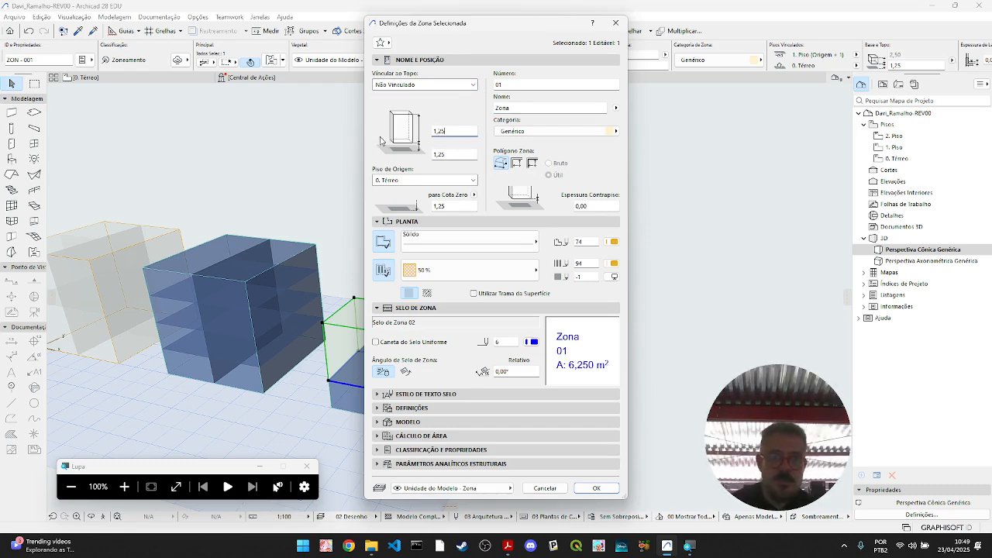
{"action": "key", "text": "Tab"}
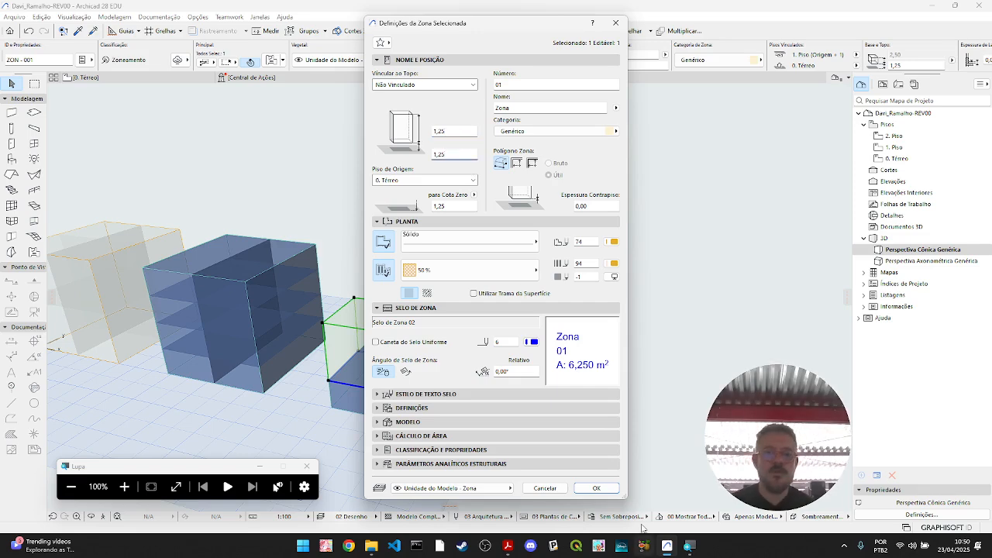
{"action": "left_click", "coordinate": [596, 488]}
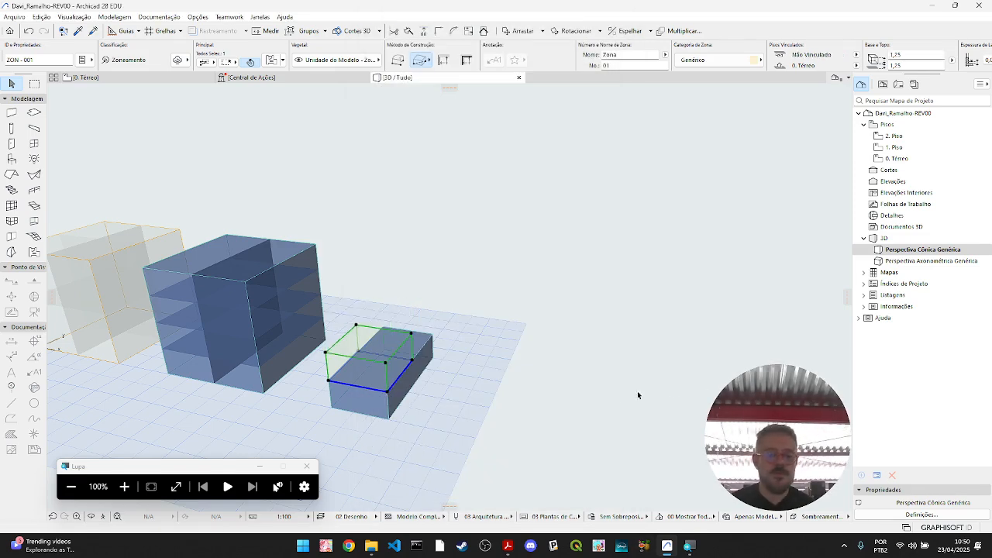
{"action": "left_click", "coordinate": [514, 424]}
- Try to group the copied slab block with the zone stacked on it, and reselect the slab to test the group
{"action": "middle_click_drag", "start_coordinate": [513, 424], "coordinate": [513, 448], "text": "shift"}
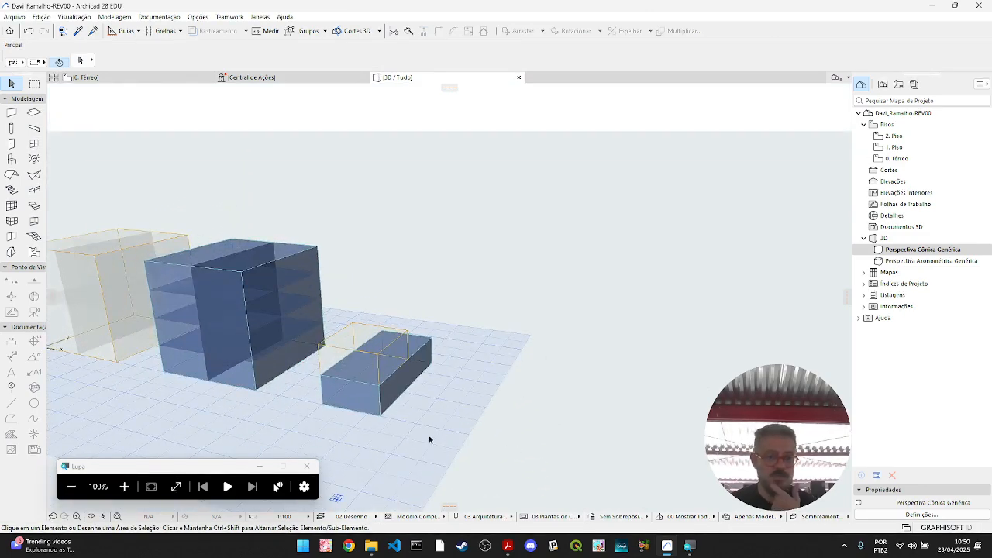
{"action": "middle_click_drag", "start_coordinate": [437, 434], "coordinate": [363, 394]}
{"action": "left_click", "coordinate": [363, 389]}
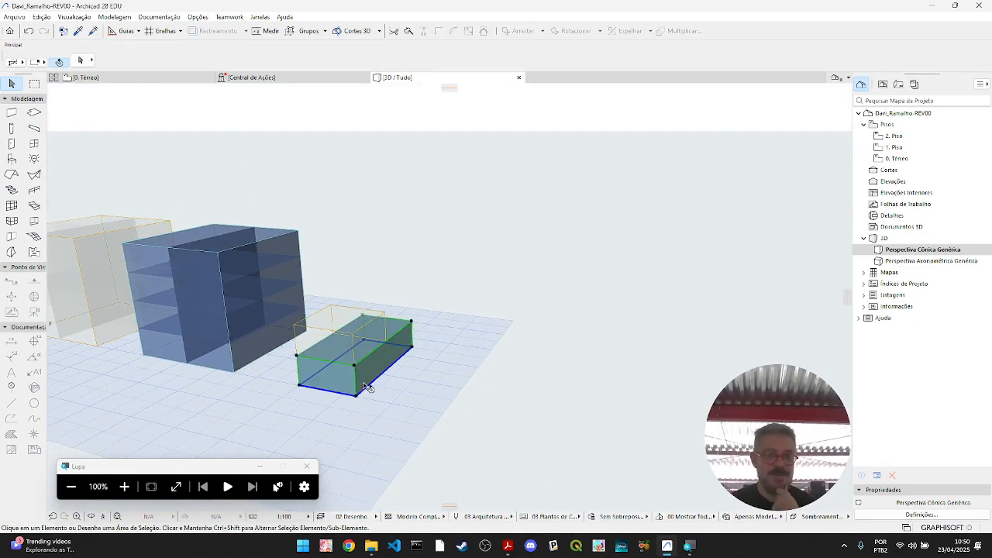
{"action": "middle_click_drag", "start_coordinate": [435, 413], "coordinate": [333, 312], "text": "shift"}
{"action": "left_click", "coordinate": [340, 308]}
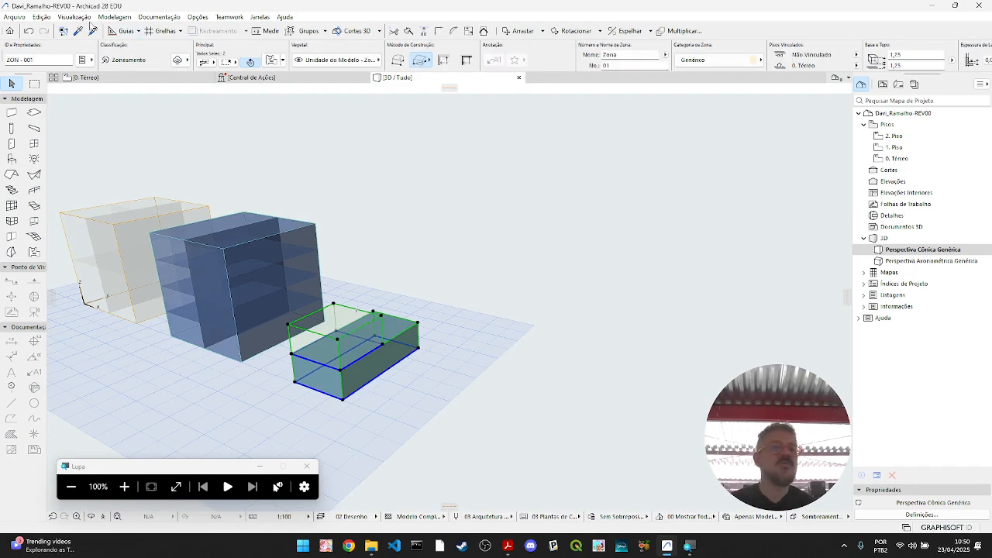
{"action": "left_click", "coordinate": [42, 16]}
{"action": "mouse_move", "coordinate": [128, 169]}
{"action": "left_click", "coordinate": [241, 169]}
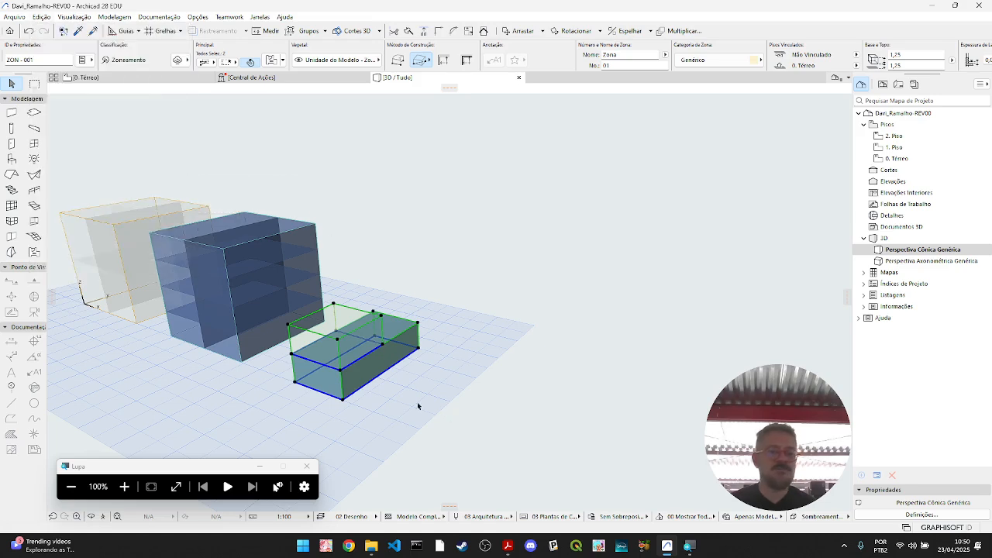
{"action": "left_click", "coordinate": [395, 392]}
{"action": "left_click", "coordinate": [381, 359]}
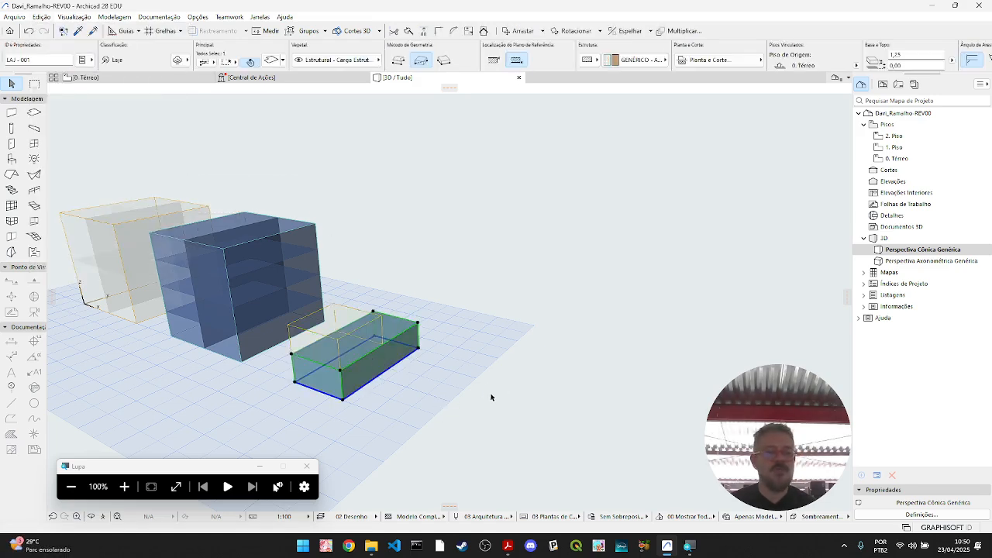
- Reselect the stacked zone and the slab beneath it, retry grouping them, and test the group by selection
{"action": "left_click", "coordinate": [470, 365]}
{"action": "left_click", "coordinate": [369, 373]}
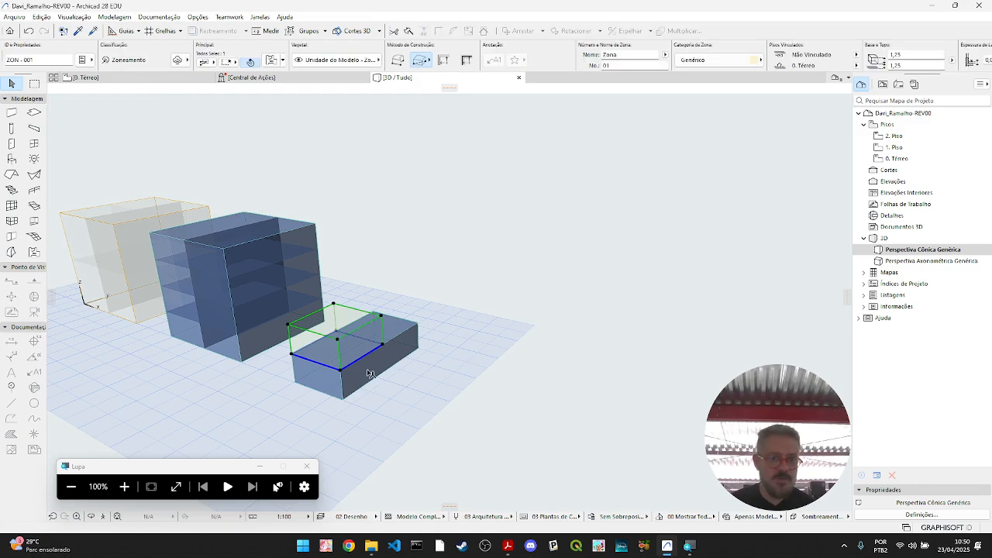
{"action": "left_click", "coordinate": [354, 390]}
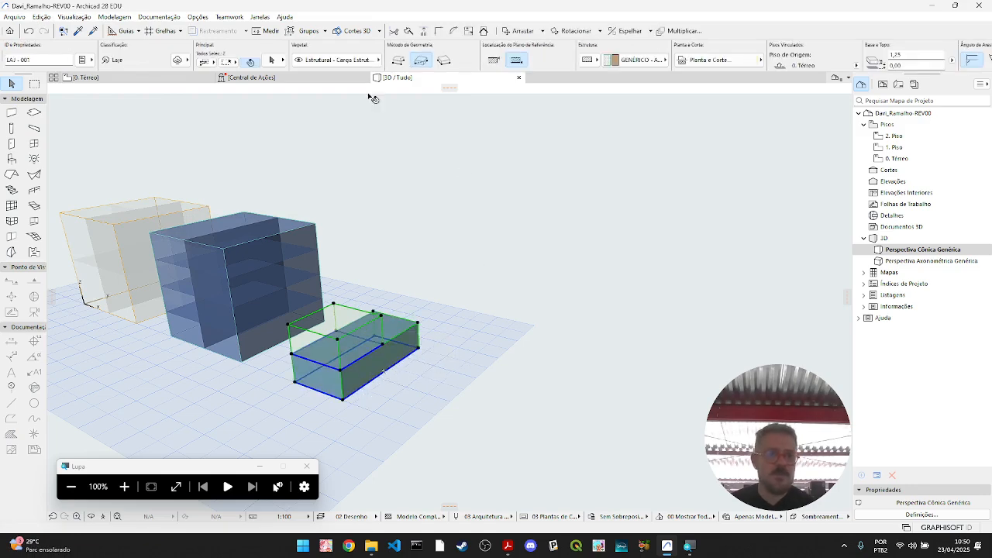
{"action": "left_click", "coordinate": [75, 16]}
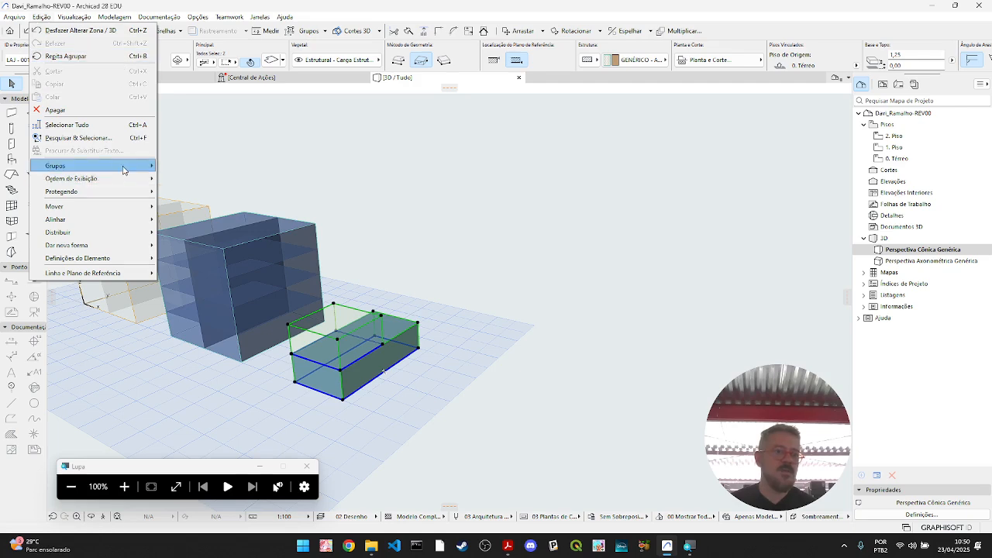
{"action": "mouse_move", "coordinate": [126, 166]}
{"action": "left_click", "coordinate": [211, 165]}
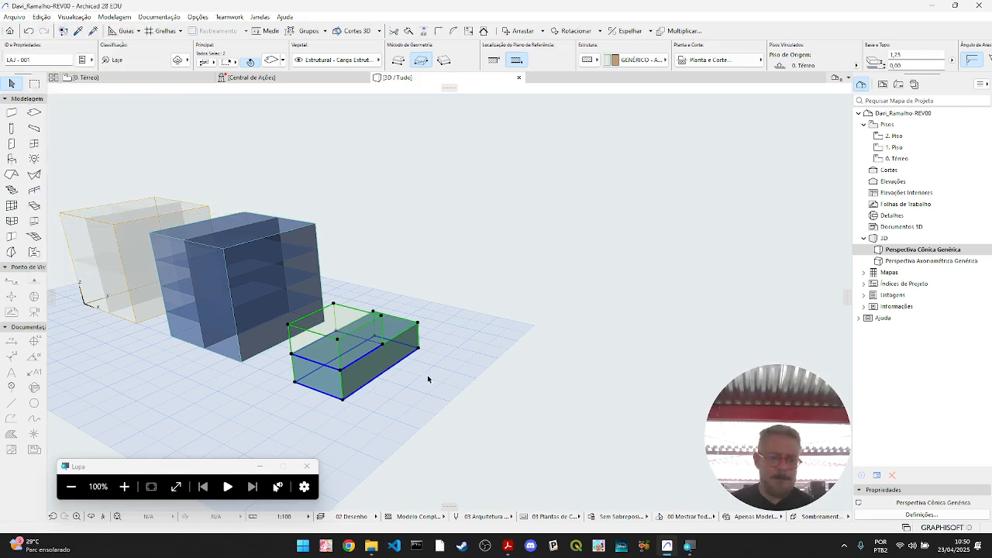
{"action": "left_click", "coordinate": [472, 391]}
{"action": "left_click", "coordinate": [370, 381]}
{"action": "left_click", "coordinate": [404, 383]}
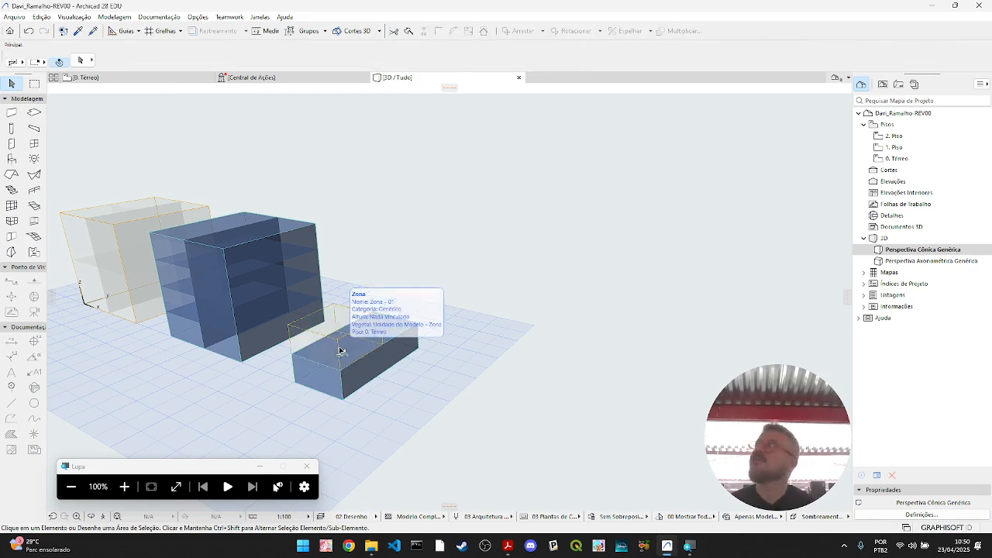
- Select the stacked zone and slab together again and apply the Agrupar command to the pair twice more
{"action": "left_click", "coordinate": [341, 354]}
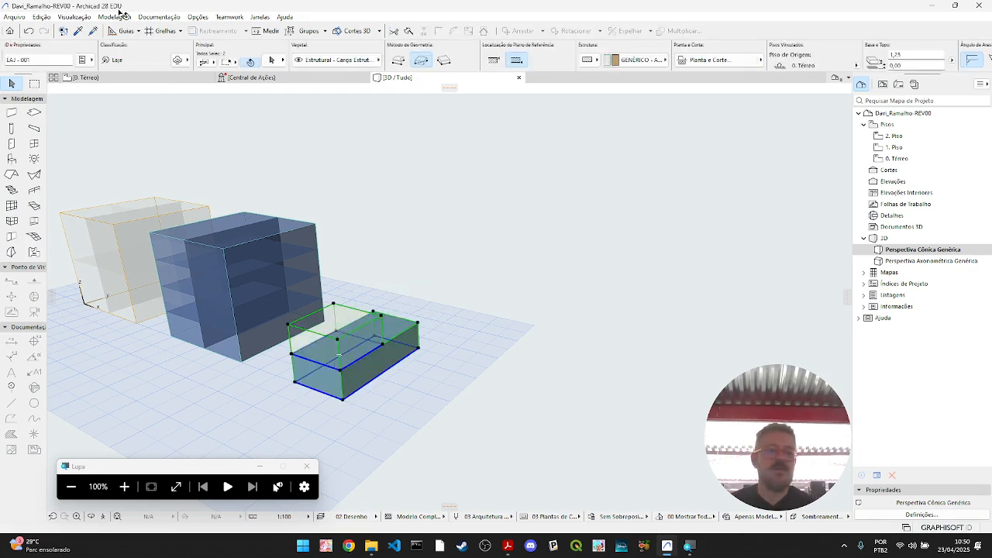
{"action": "left_click", "coordinate": [42, 16]}
{"action": "mouse_move", "coordinate": [132, 165]}
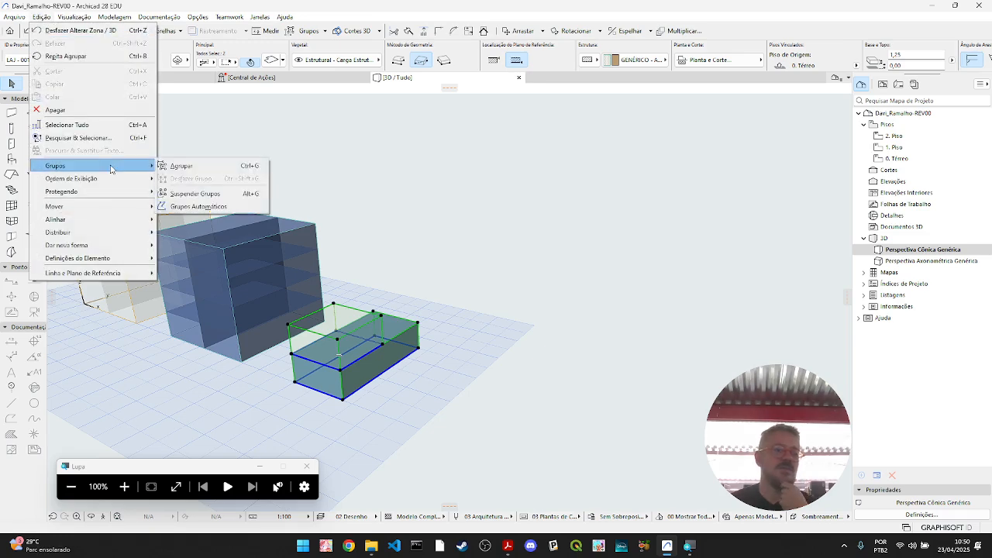
{"action": "left_click", "coordinate": [197, 169]}
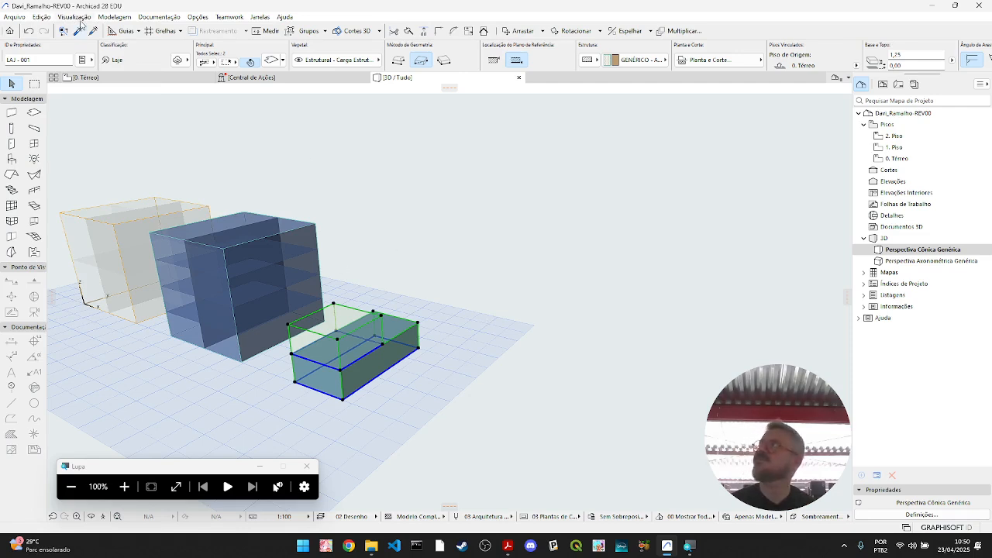
{"action": "left_click", "coordinate": [42, 17]}
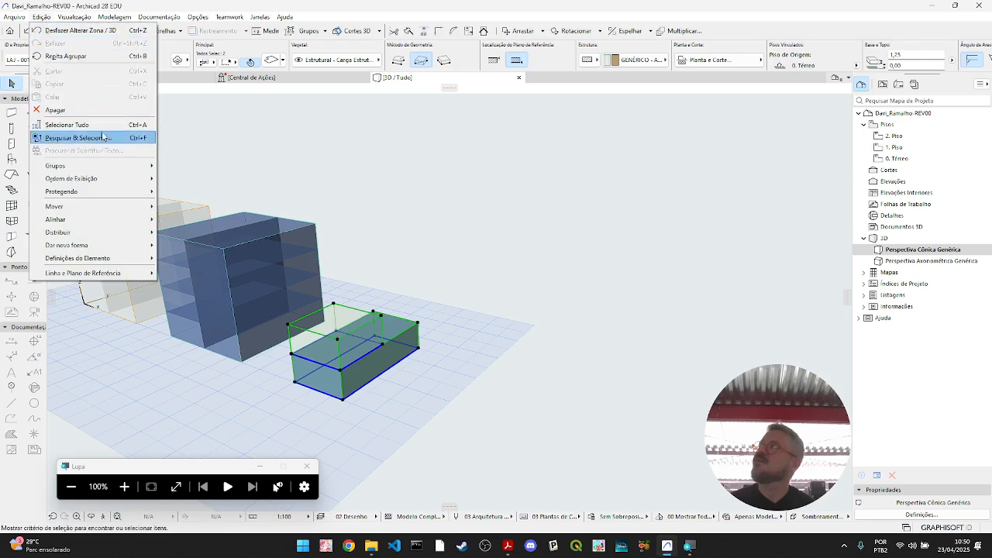
{"action": "left_click", "coordinate": [313, 35]}
{"action": "left_click", "coordinate": [313, 36]}
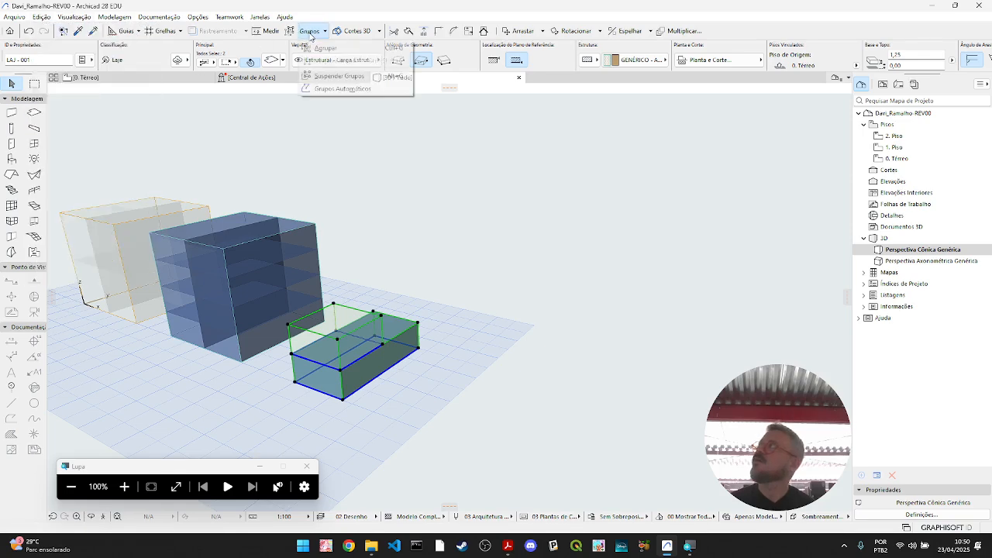
{"action": "left_click", "coordinate": [323, 49]}
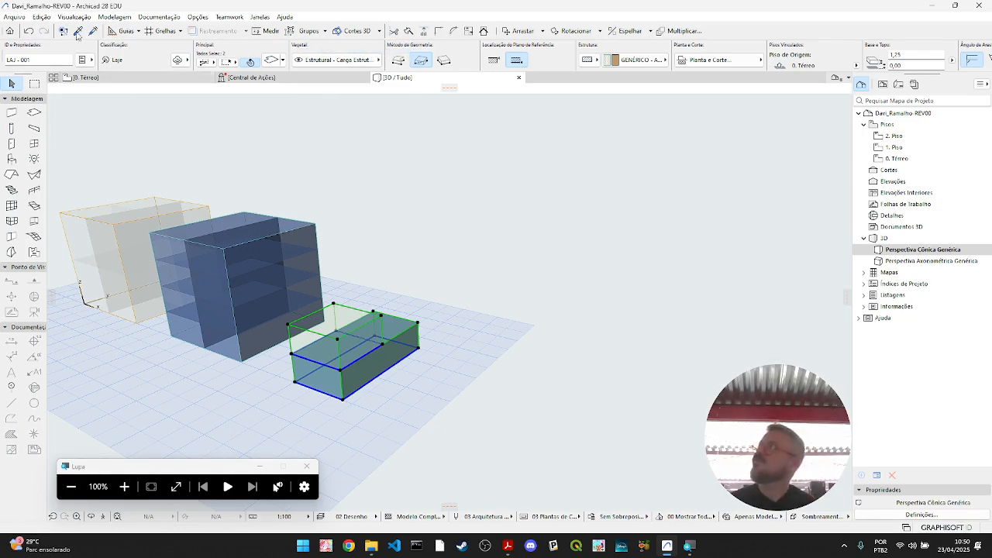
{"action": "left_click", "coordinate": [42, 17]}
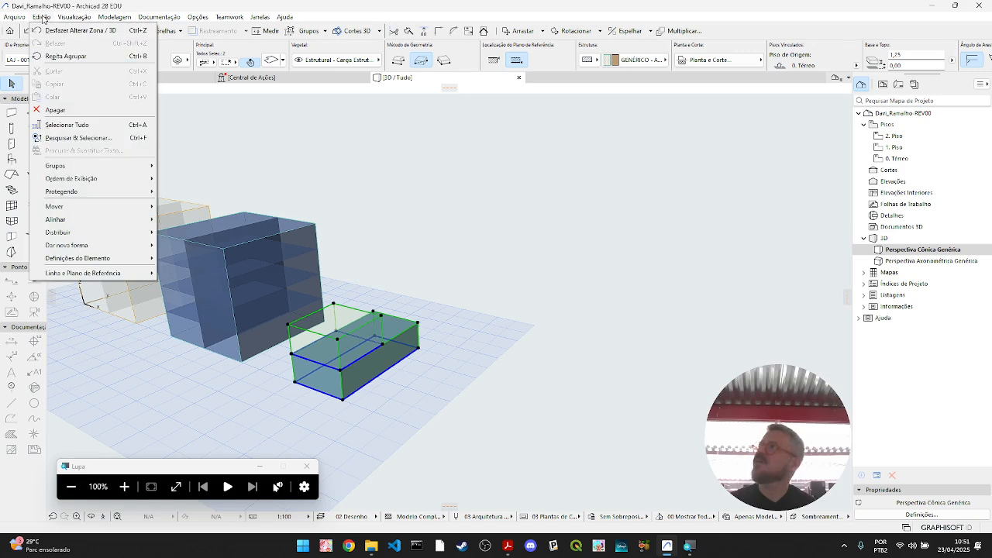
{"action": "left_click", "coordinate": [489, 395]}
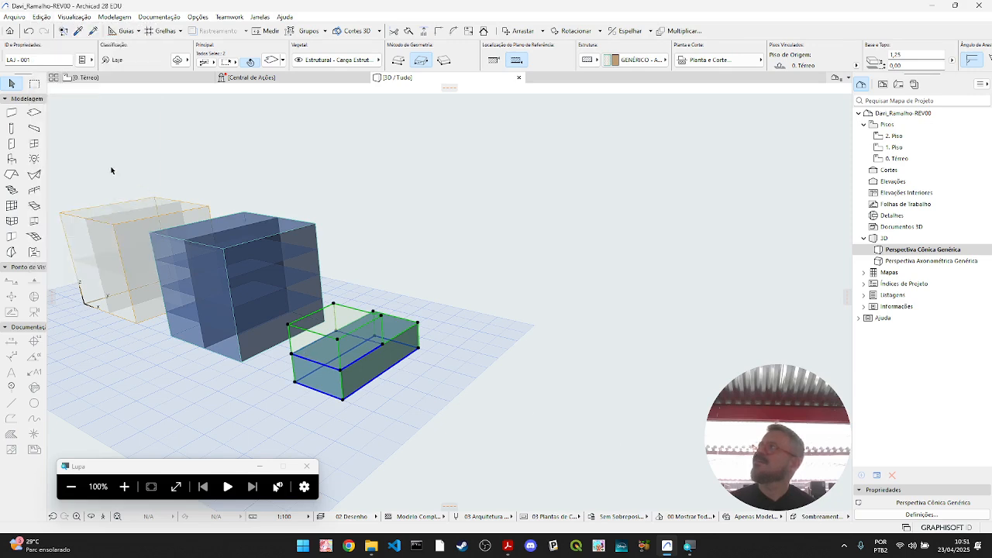
- Try to group the stacked zone with the slab beneath it in the 0. Térreo floor plan
{"action": "left_click", "coordinate": [84, 78]}
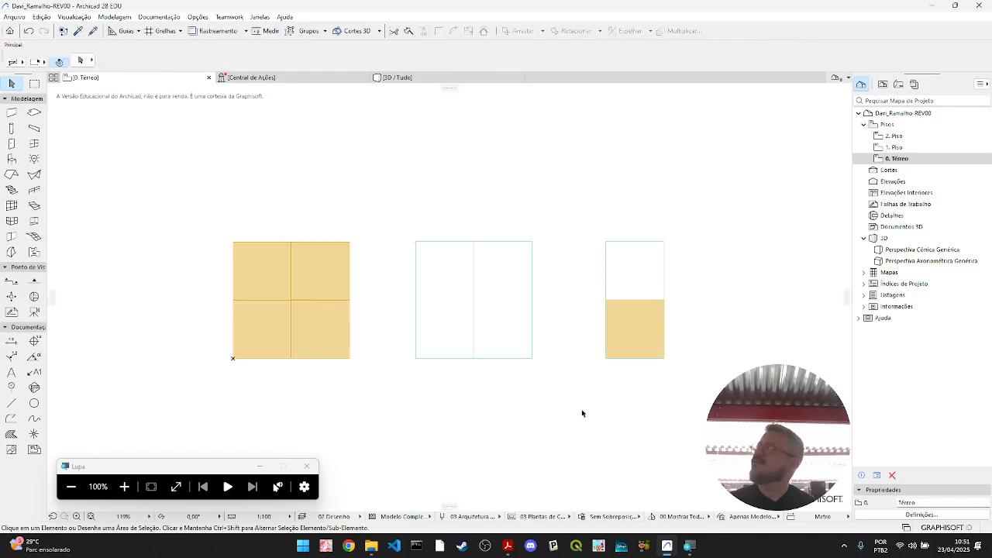
{"action": "left_click_drag", "start_coordinate": [702, 403], "coordinate": [565, 206]}
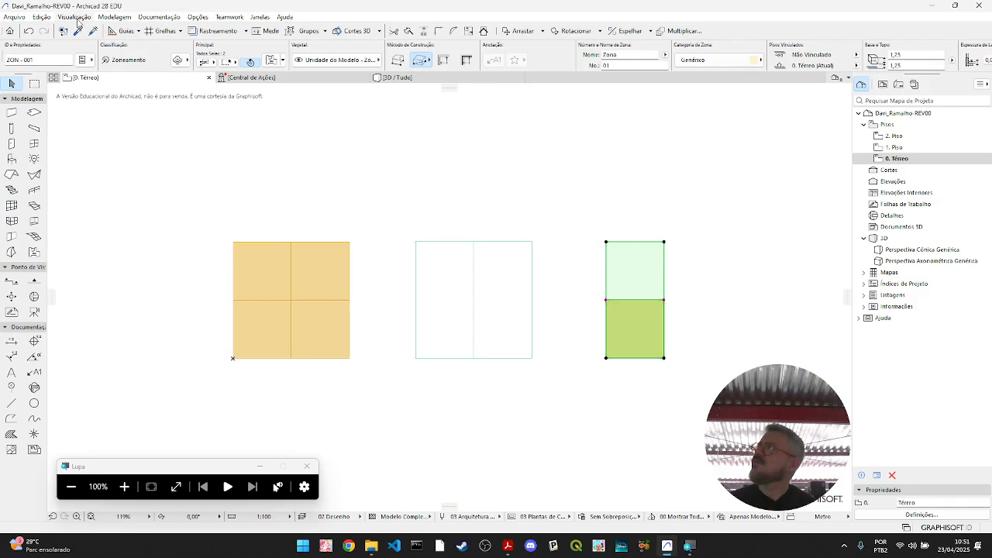
{"action": "left_click", "coordinate": [41, 17]}
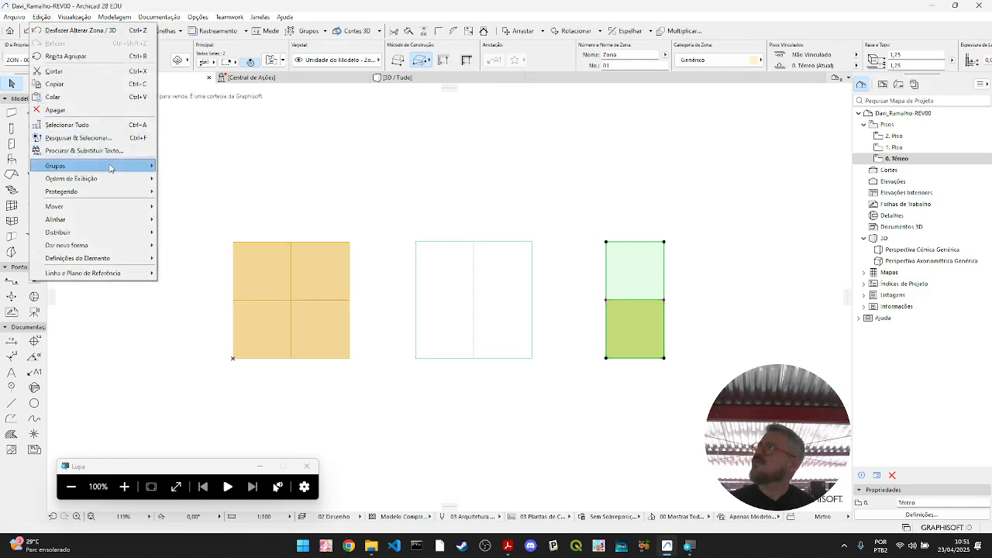
{"action": "mouse_move", "coordinate": [118, 169]}
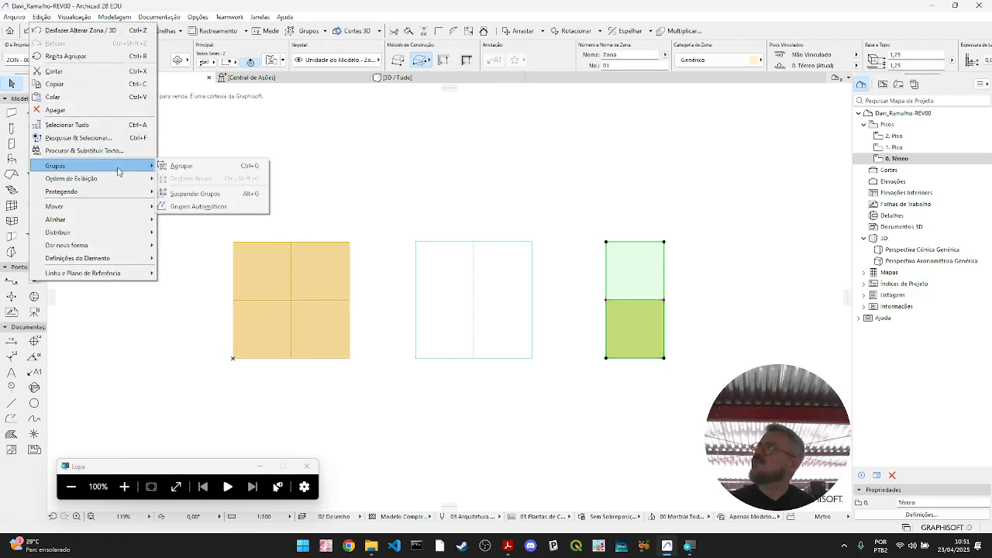
{"action": "left_click", "coordinate": [192, 165]}
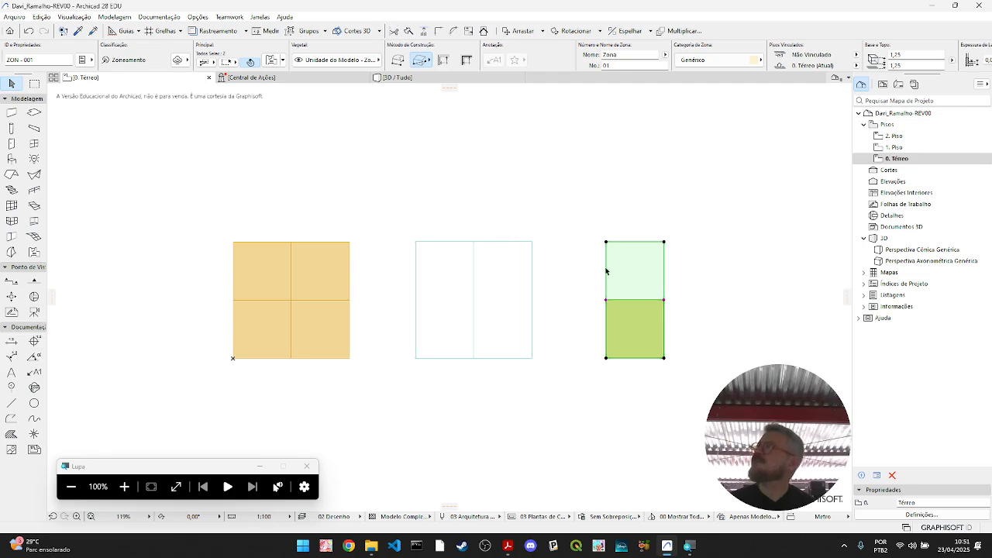
{"action": "left_click", "coordinate": [643, 424]}
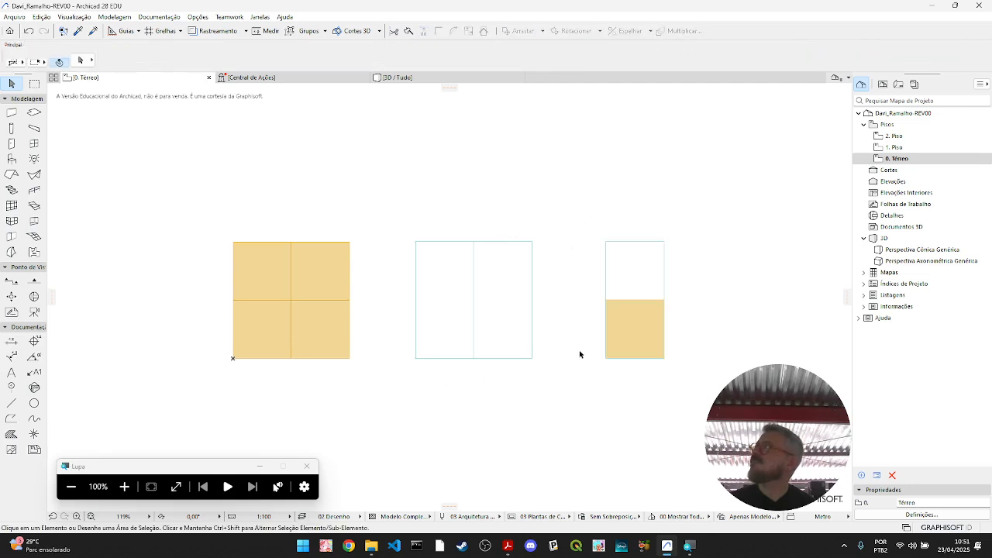
- Group all the slabs of the middle Caixa 4 block in the floor plan
{"action": "left_click_drag", "start_coordinate": [547, 390], "coordinate": [380, 194]}
{"action": "left_click", "coordinate": [41, 17]}
{"action": "mouse_move", "coordinate": [132, 164]}
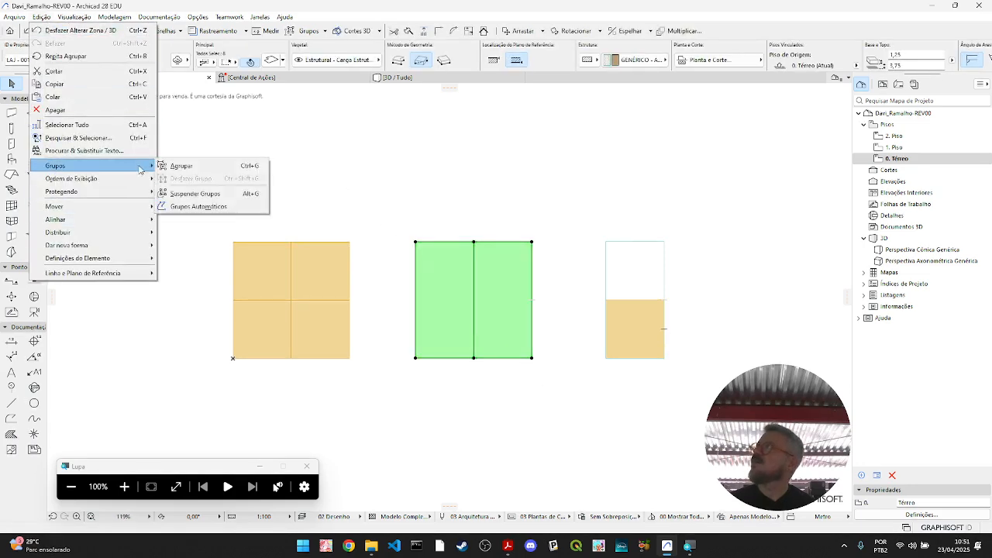
{"action": "left_click", "coordinate": [195, 164]}
- Try to group the zones of the Caixa 3 block in the floor plan
{"action": "left_click_drag", "start_coordinate": [370, 209], "coordinate": [186, 382]}
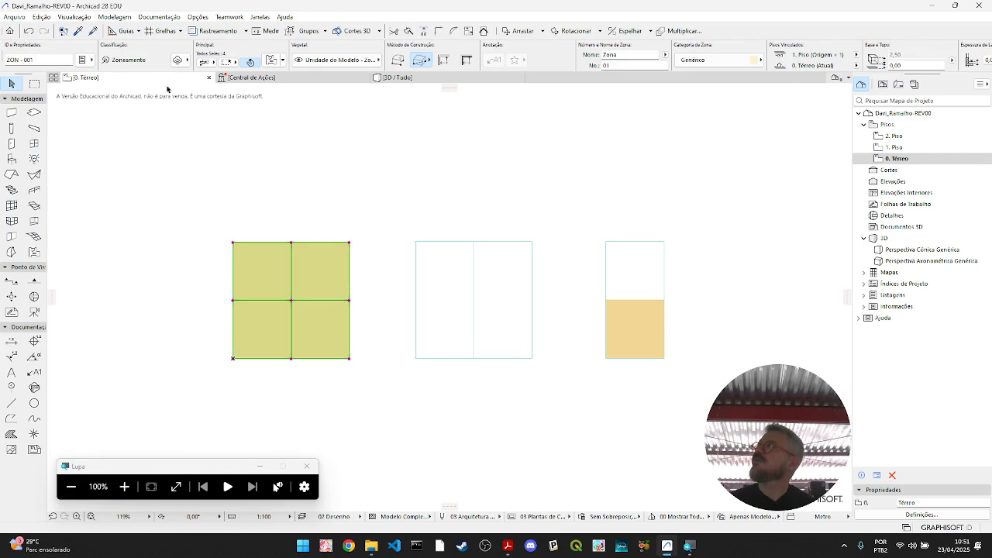
{"action": "left_click", "coordinate": [42, 16]}
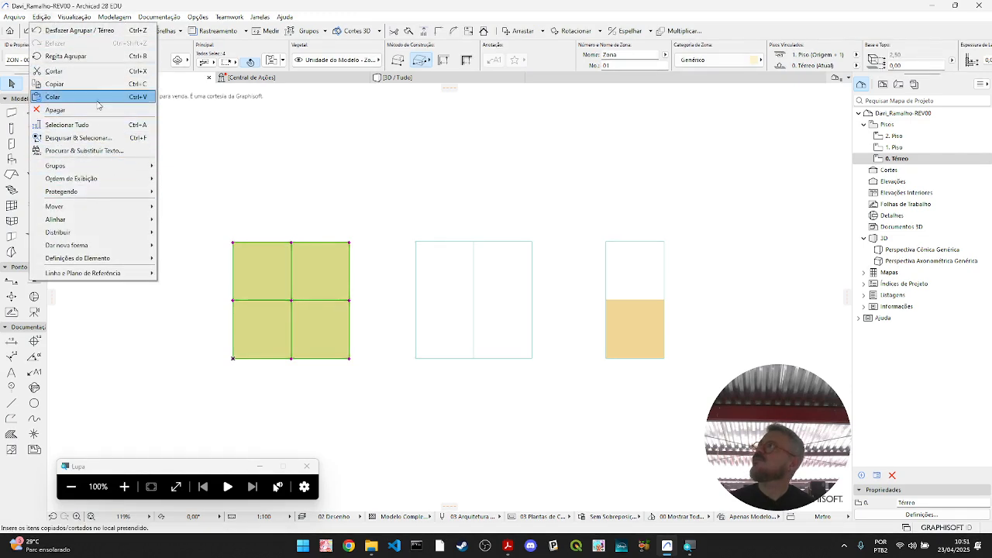
{"action": "mouse_move", "coordinate": [111, 166]}
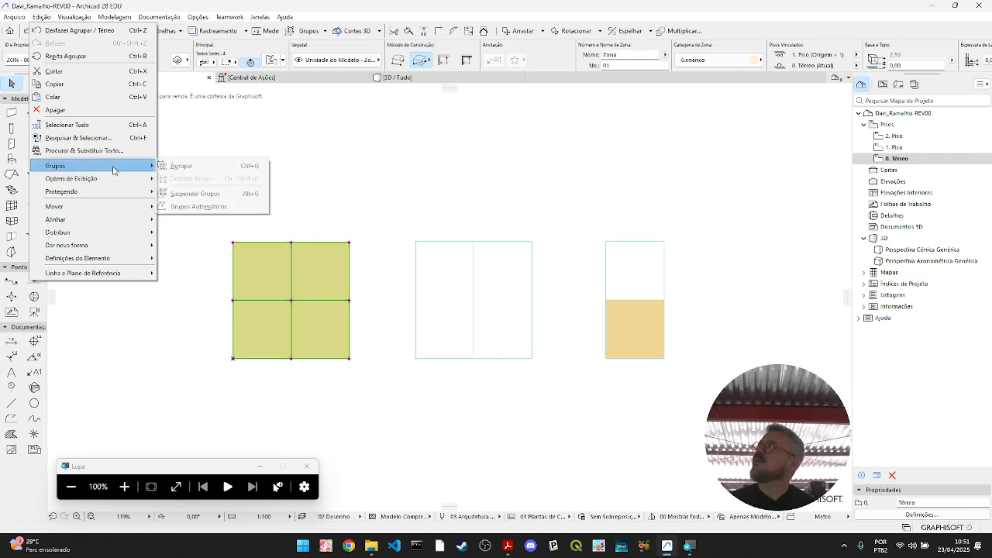
{"action": "left_click", "coordinate": [181, 165]}
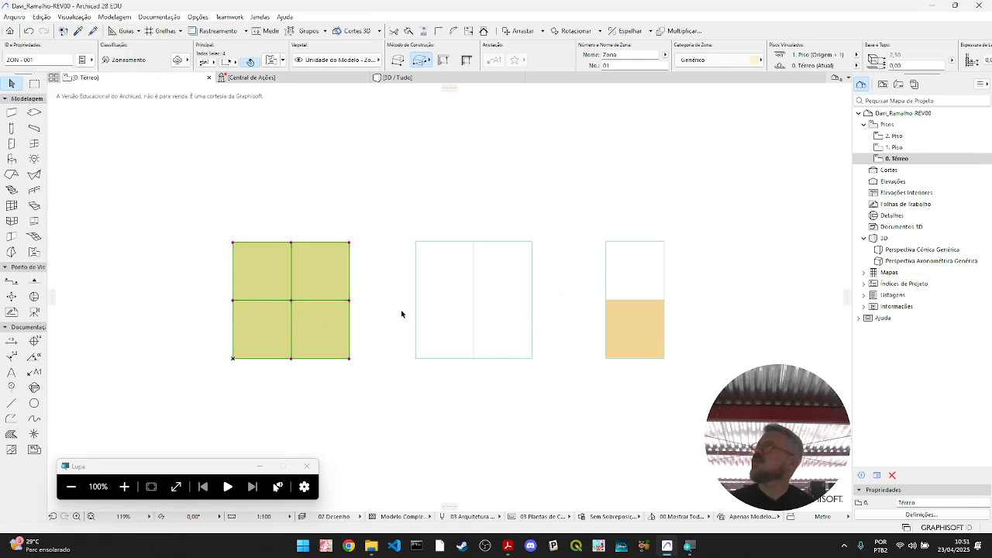
- Select the zone overlapping the separate slab block, cycling through the overlapping elements, and delete it
{"action": "left_click", "coordinate": [645, 335]}
{"action": "left_click", "coordinate": [760, 356]}
{"action": "left_click", "coordinate": [649, 341]}
{"action": "left_click", "coordinate": [667, 368]}
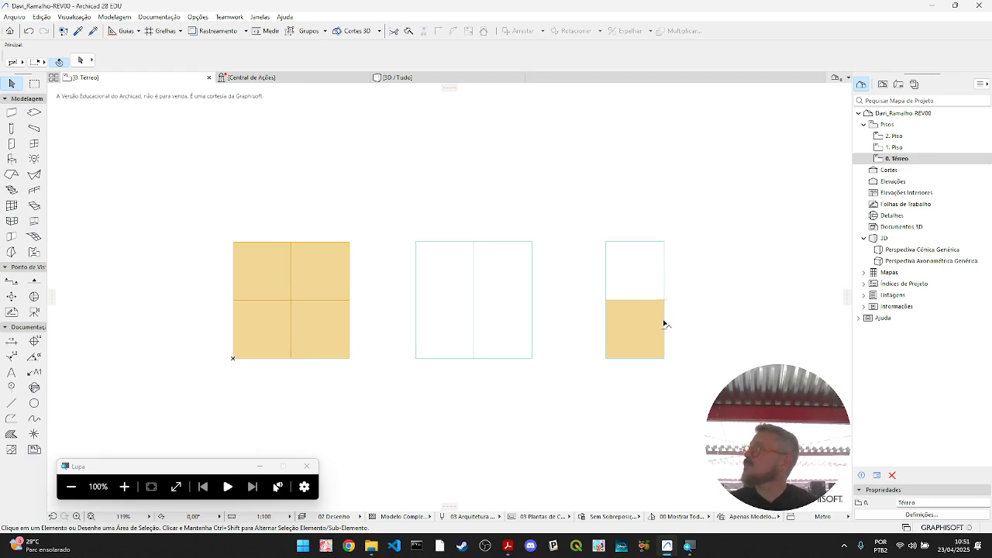
{"action": "key", "text": "Tab"}
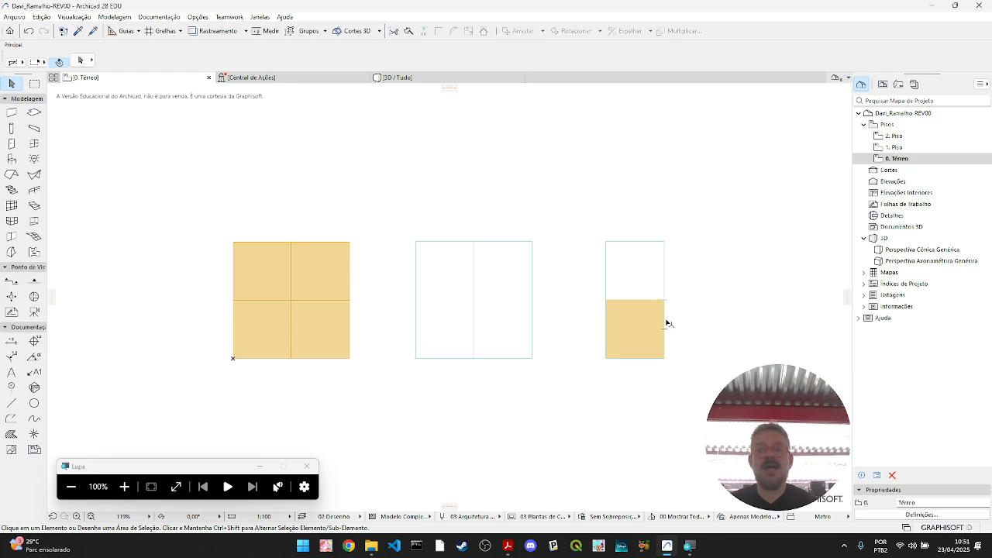
{"action": "key", "text": "Tab"}
{"action": "key", "text": "Tab"}
{"action": "key", "text": "Tab"}
{"action": "key", "text": "Tab"}
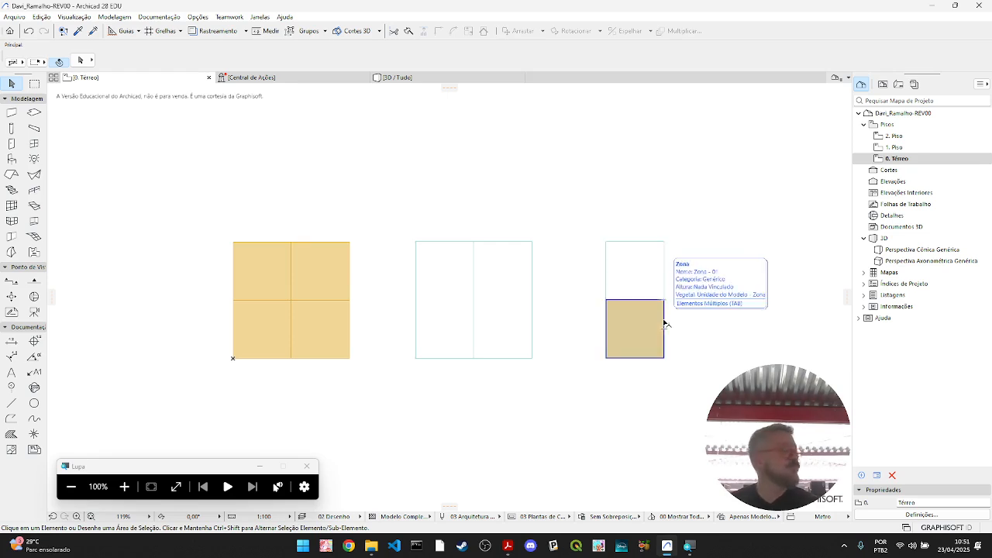
{"action": "left_click", "coordinate": [665, 324]}
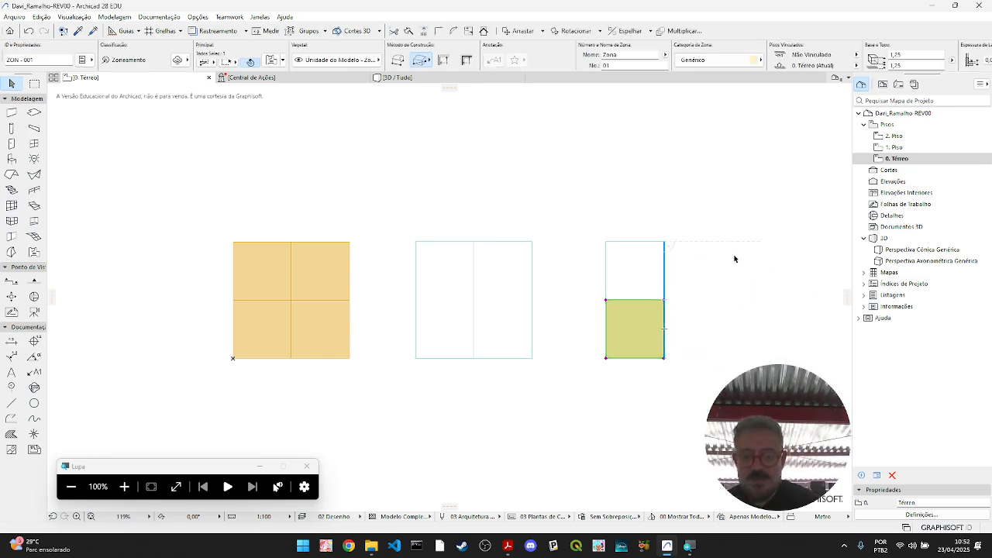
{"action": "key", "text": "Delete"}
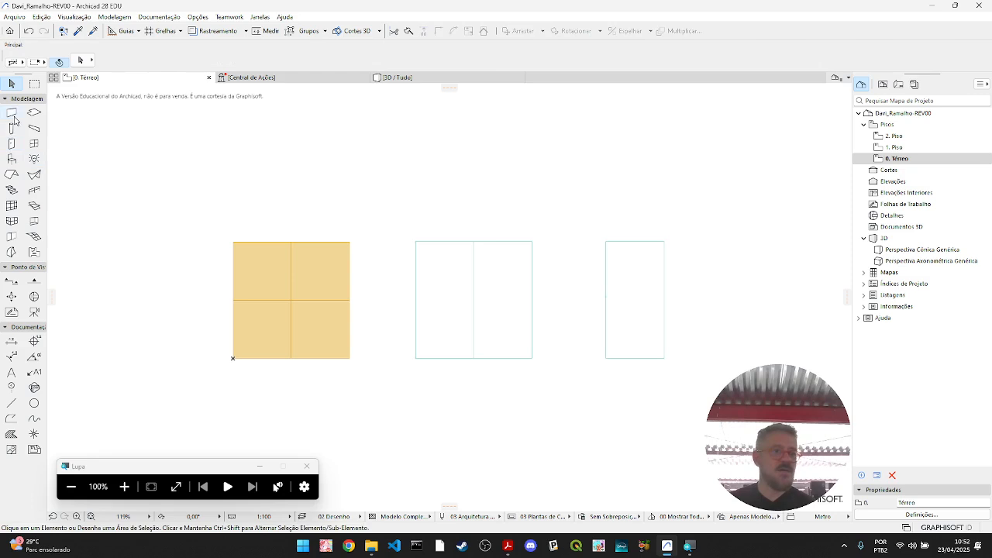
- Set the default slab thickness to 1,25 and its elevation above the 0. Térreo floor to 1,25
{"action": "left_click", "coordinate": [35, 113]}
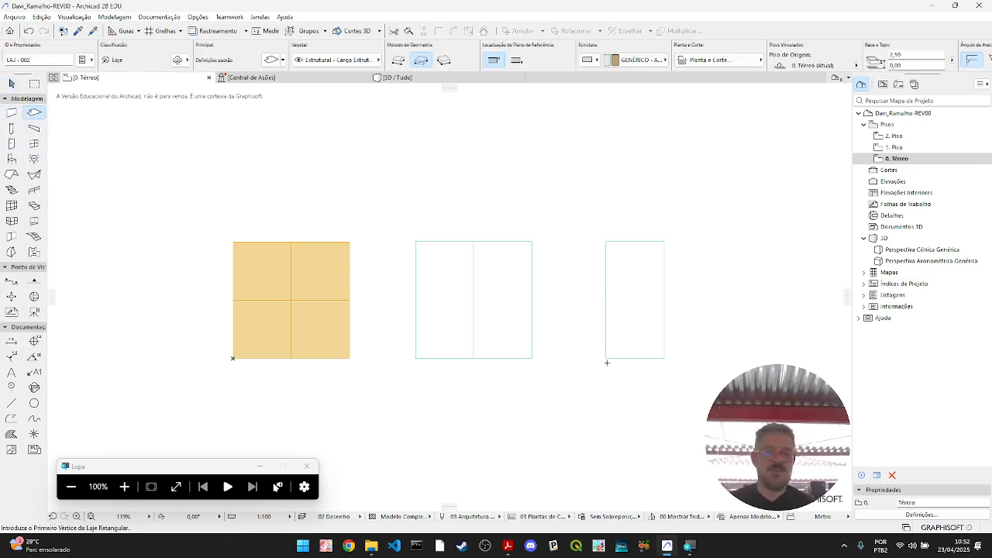
{"action": "left_click", "coordinate": [225, 66]}
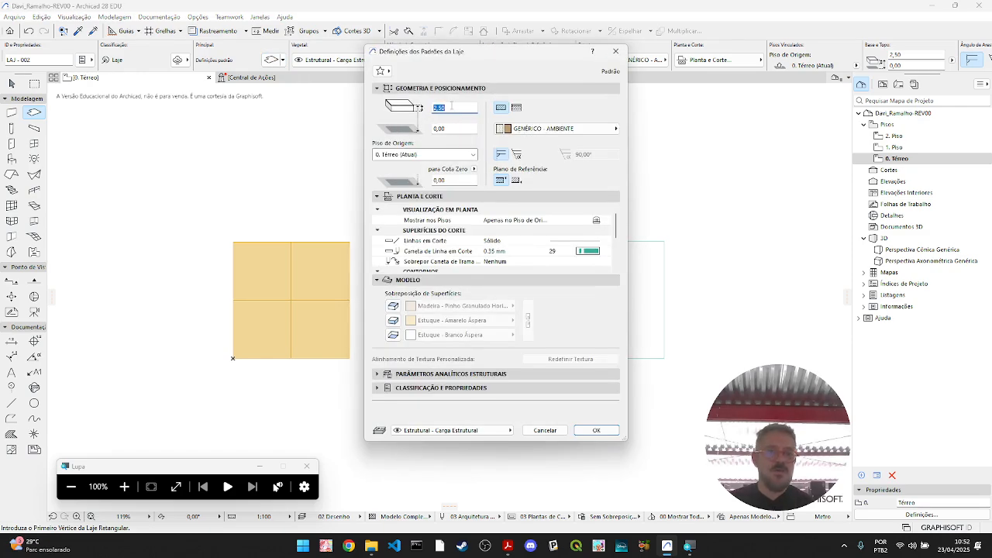
{"action": "key", "text": "Tab"}
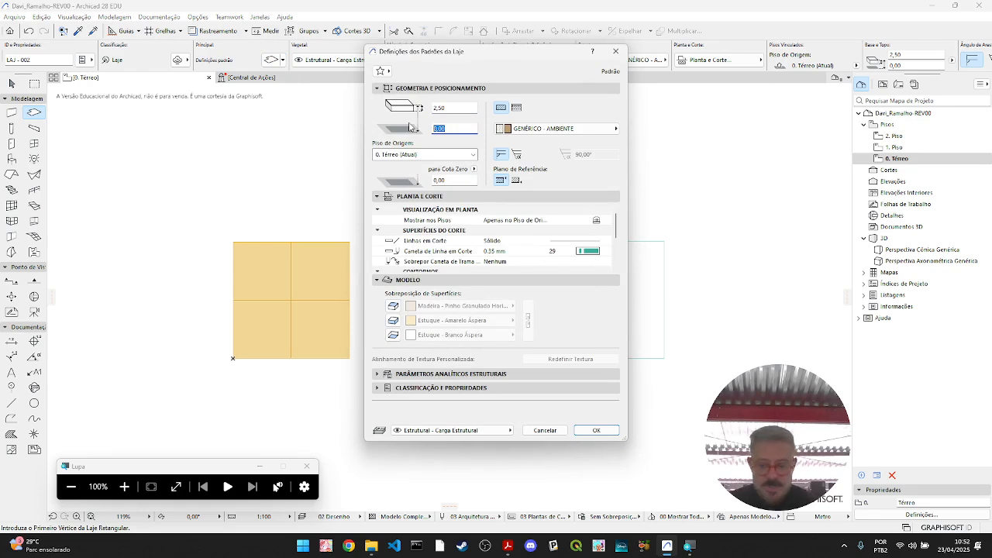
{"action": "type", "text": "1"}
{"action": "left_click", "coordinate": [454, 109]}
{"action": "type", "text": "1,25"}
{"action": "key", "text": "Tab"}
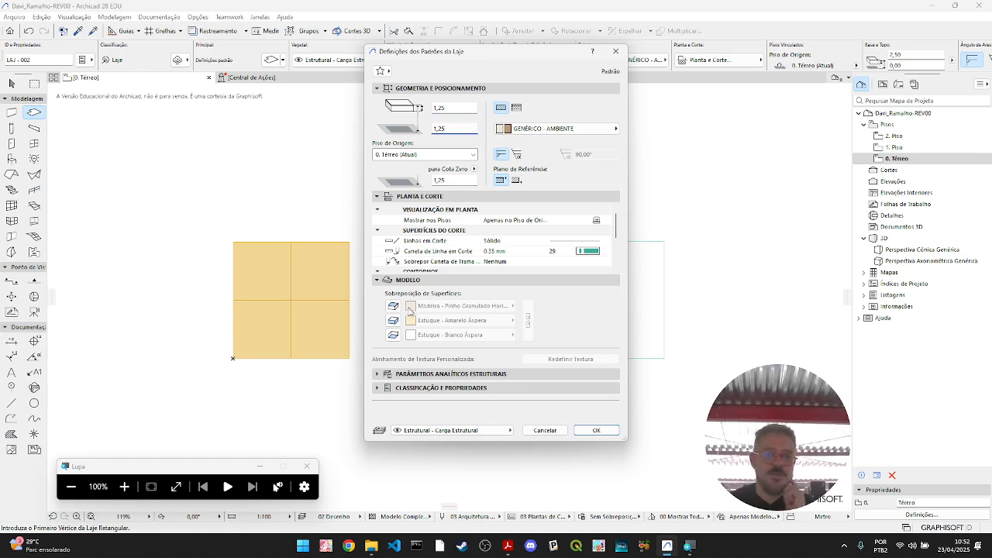
- Override the default slab's surfaces with Vidro - Azul from Materiais em Vidro and apply the slab settings
{"action": "left_click", "coordinate": [393, 306]}
{"action": "left_click", "coordinate": [480, 308]}
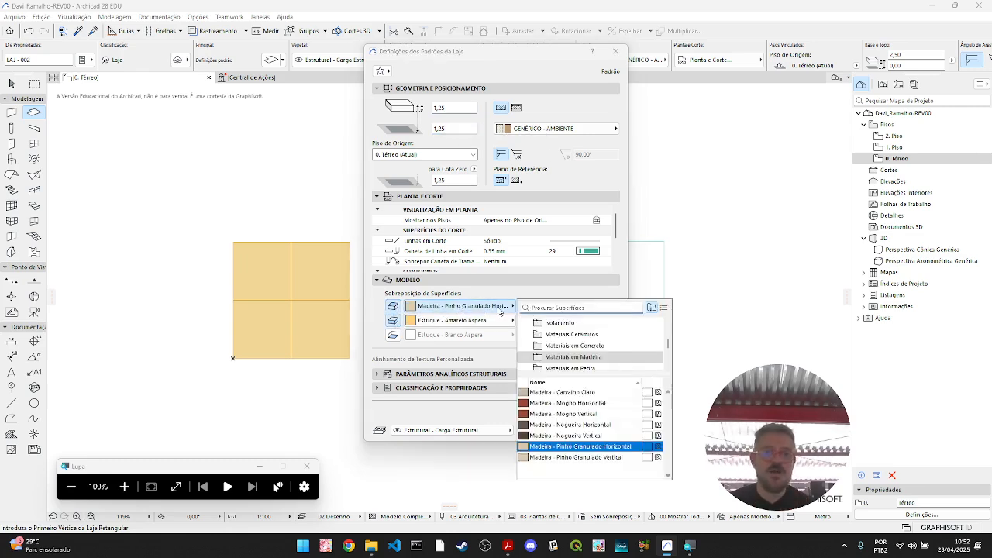
{"action": "scroll", "coordinate": [589, 357], "scroll_direction": "down", "scroll_amount": 2}
{"action": "scroll", "coordinate": [589, 353], "scroll_direction": "down", "scroll_amount": 2}
{"action": "scroll", "coordinate": [593, 349], "scroll_direction": "up", "scroll_amount": 2}
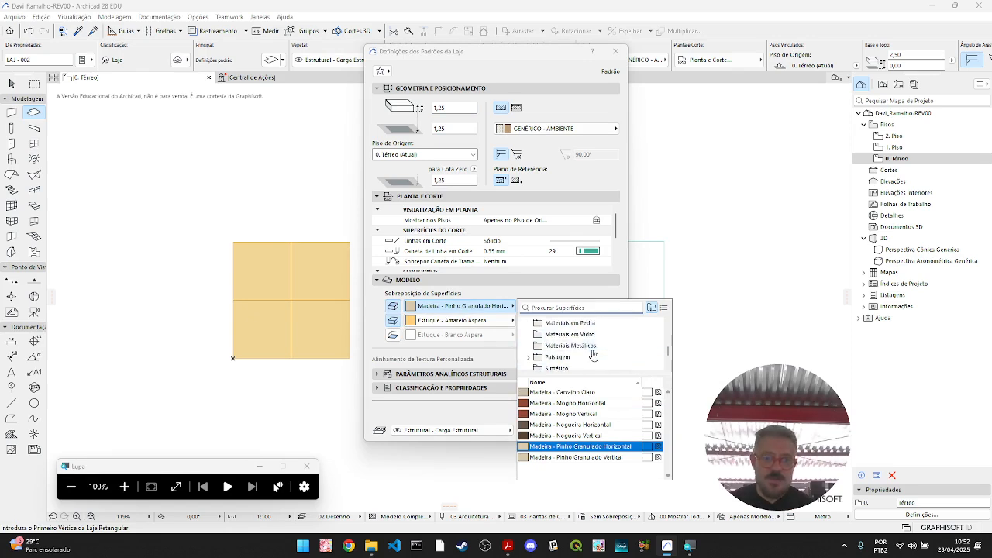
{"action": "left_click", "coordinate": [573, 334]}
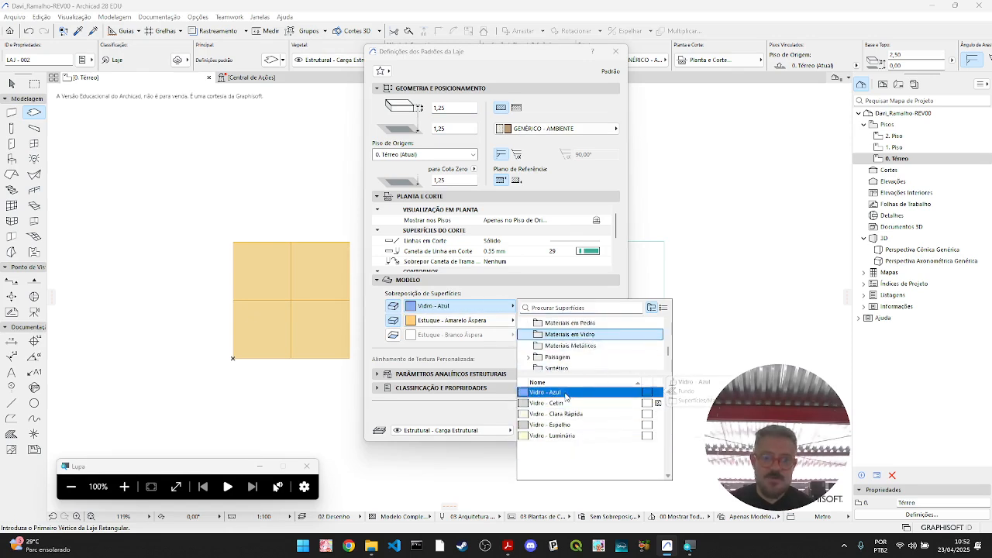
{"action": "left_click", "coordinate": [569, 393]}
{"action": "left_click", "coordinate": [529, 321]}
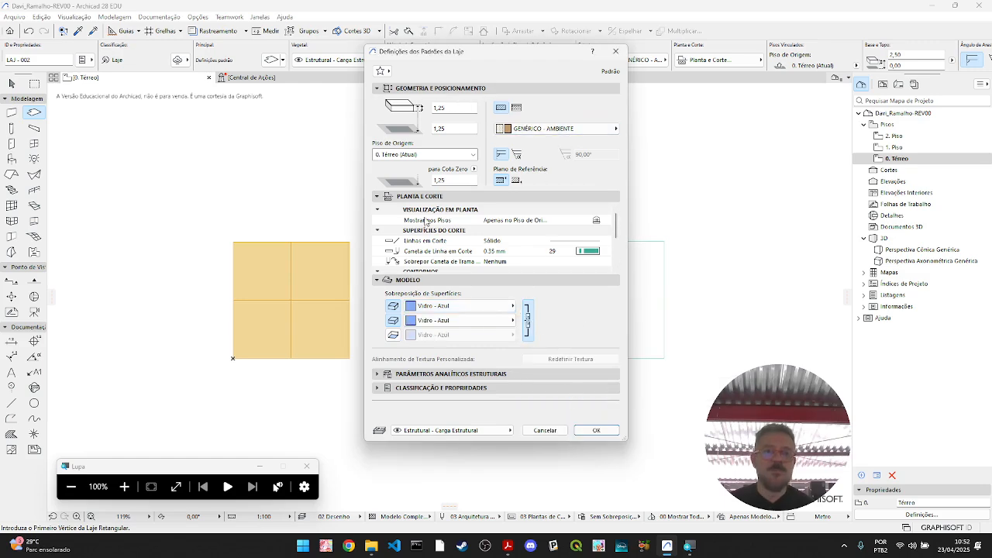
{"action": "left_click", "coordinate": [596, 430]}
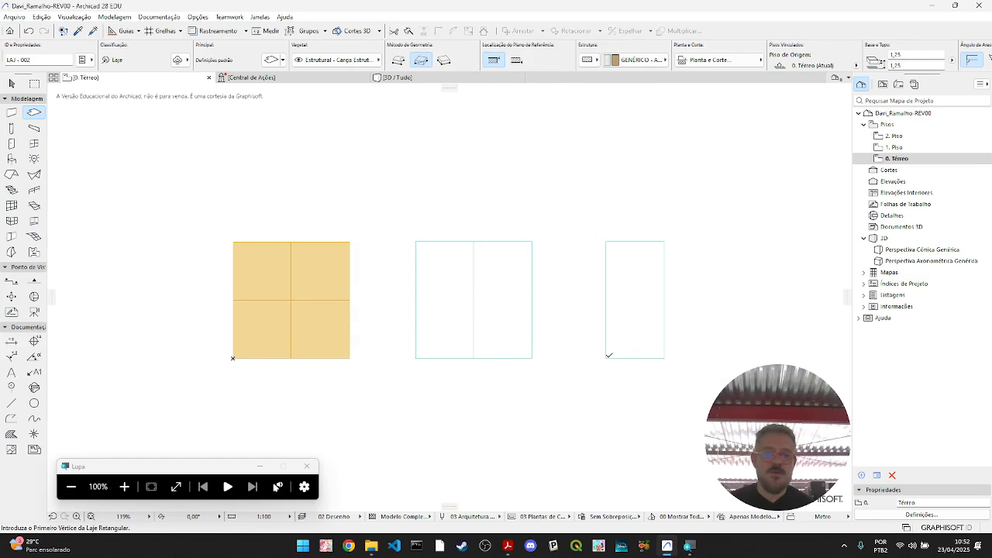
- Draw a rectangular slab over the lower half of the separate slab block in plan
{"action": "left_click", "coordinate": [606, 358]}
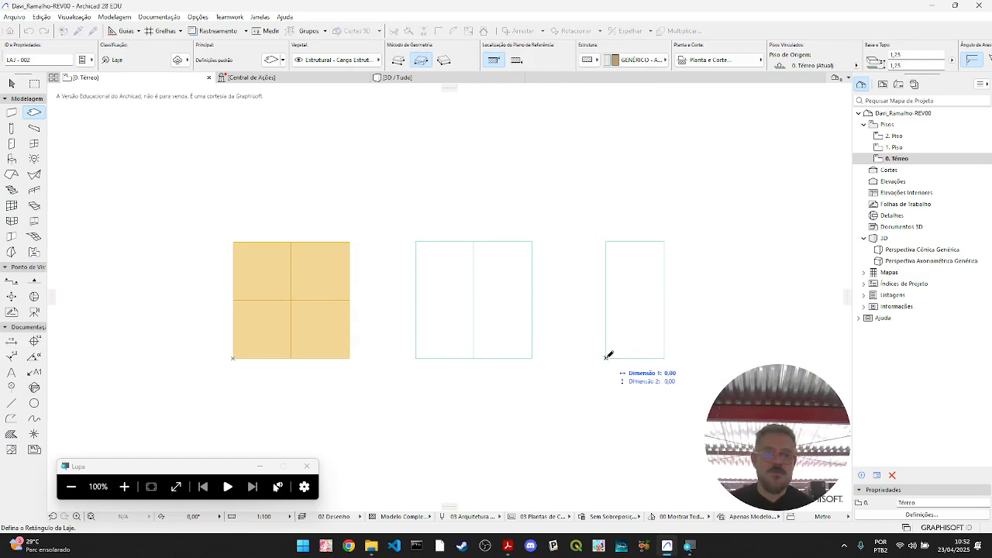
{"action": "left_click", "coordinate": [665, 300]}
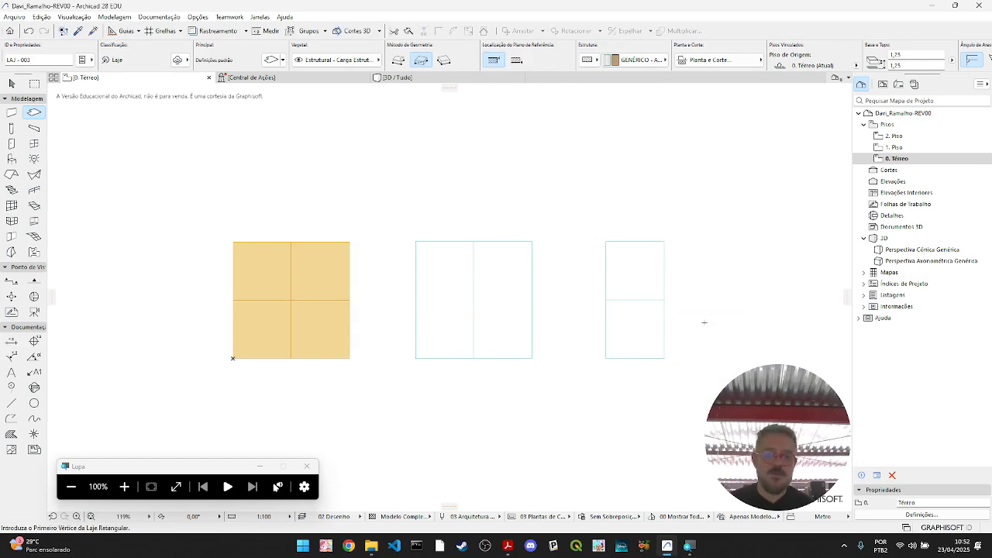
{"action": "left_click", "coordinate": [11, 83]}
- Move the new slab up in the 3D view so it sits on top of the separate slab block
{"action": "left_click", "coordinate": [461, 78]}
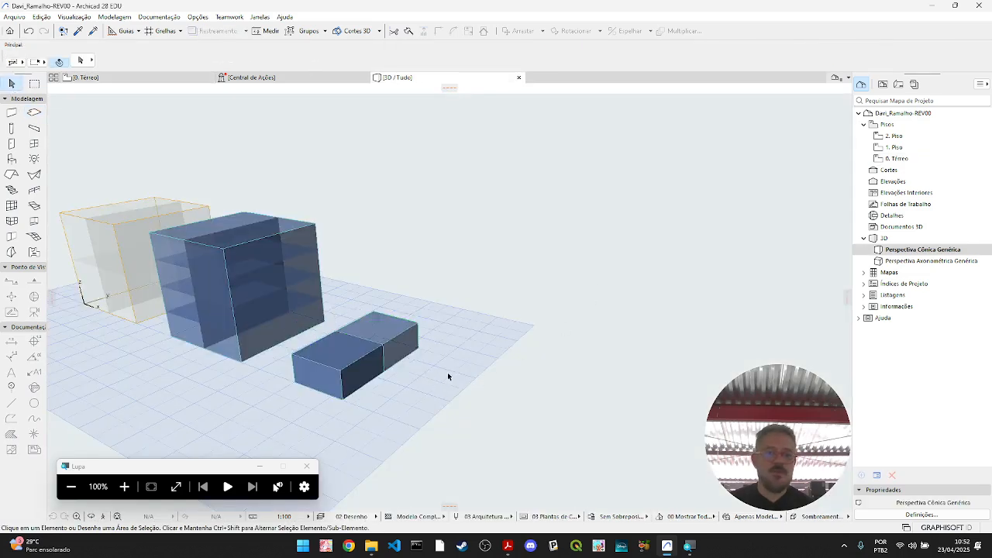
{"action": "left_click", "coordinate": [347, 405]}
{"action": "left_click", "coordinate": [346, 400]}
{"action": "left_click", "coordinate": [341, 373]}
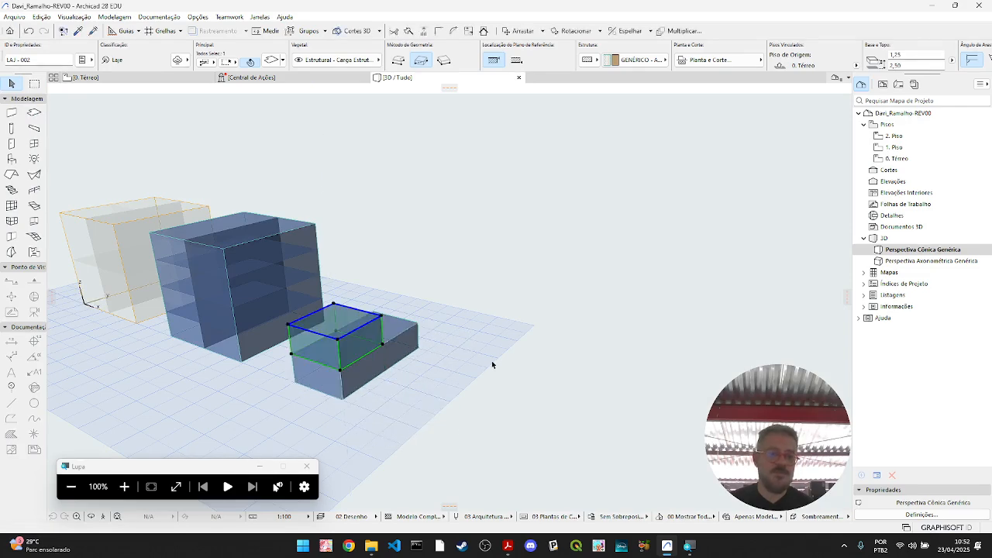
- Add the lower slab to the selection, group it with the slab stacked on it, and deselect
{"action": "left_click", "coordinate": [413, 335], "text": "shift"}
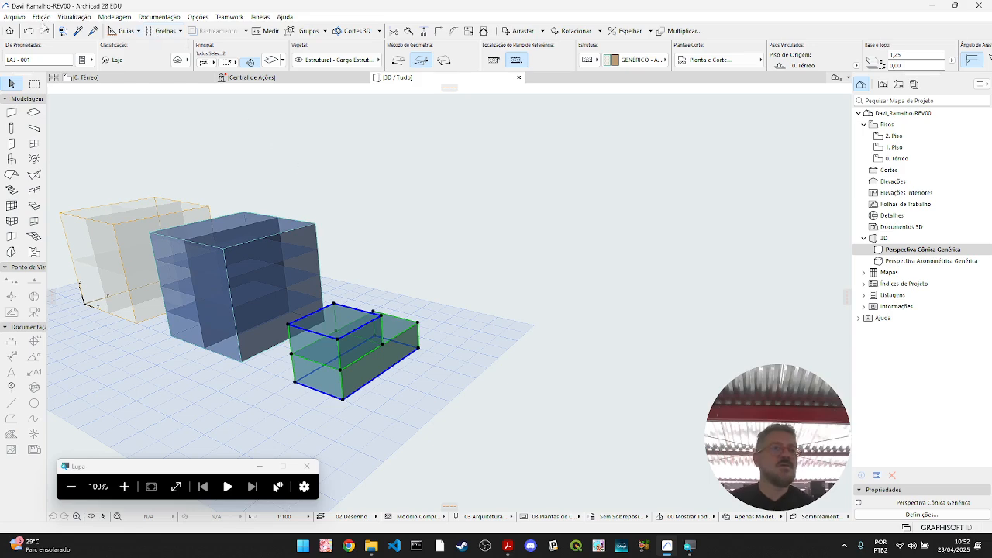
{"action": "left_click", "coordinate": [42, 16]}
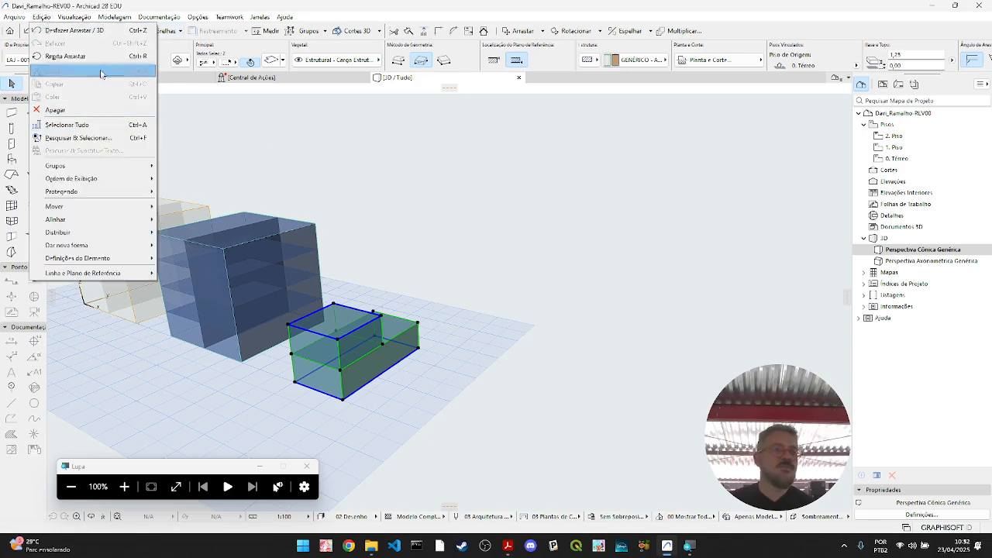
{"action": "mouse_move", "coordinate": [96, 169]}
{"action": "left_click", "coordinate": [176, 165]}
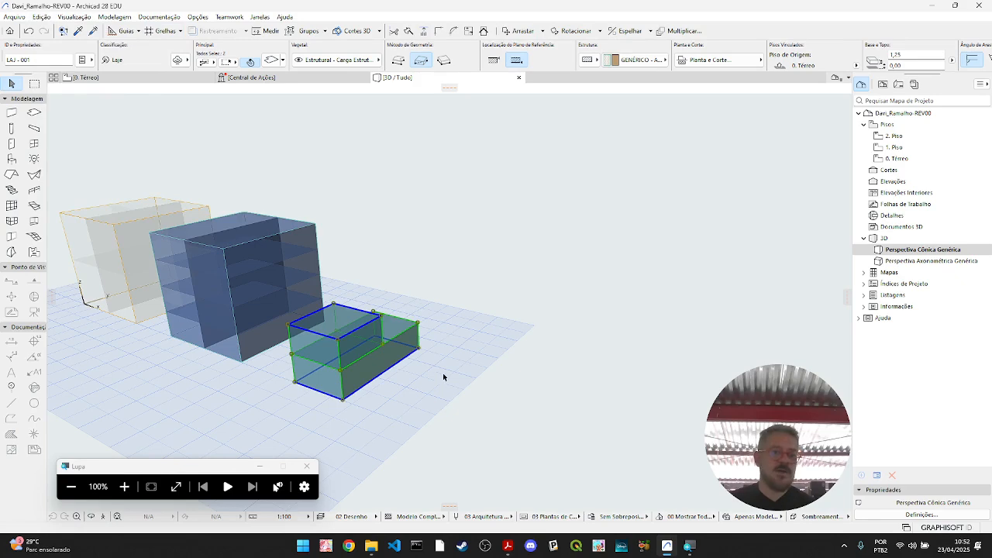
{"action": "left_click", "coordinate": [429, 411]}
- Select the Caixa 3 zones and the Caixa 4 slab block together and hide them in 3D
{"action": "middle_click_drag", "start_coordinate": [429, 411], "coordinate": [470, 411], "text": "shift"}
{"action": "left_click_drag", "start_coordinate": [450, 404], "coordinate": [189, 161]}
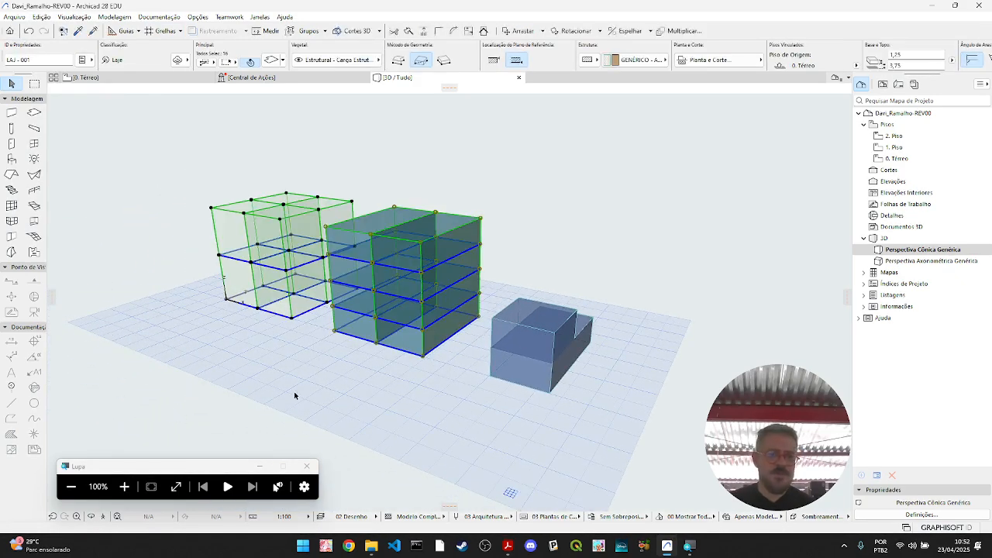
{"action": "right_click", "coordinate": [385, 295]}
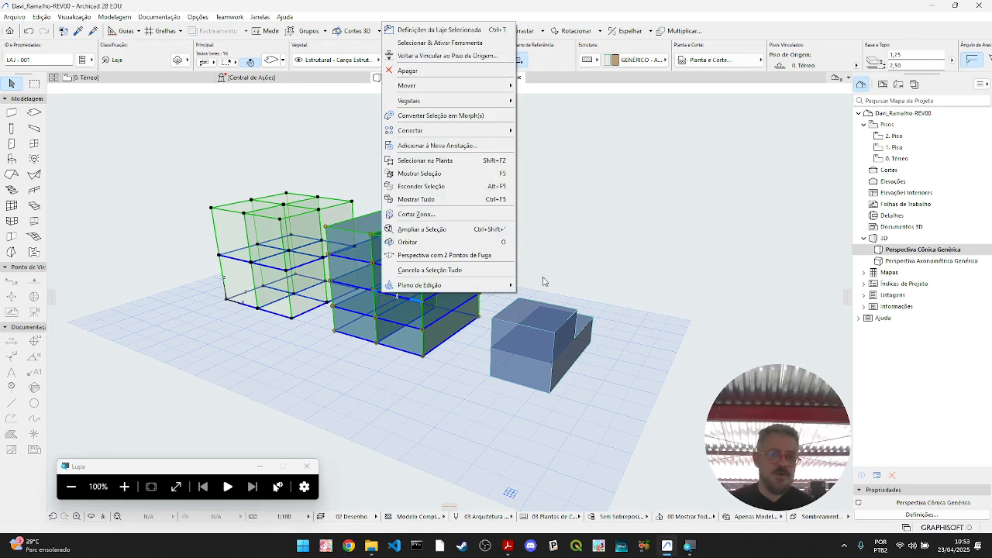
{"action": "left_click", "coordinate": [477, 189]}
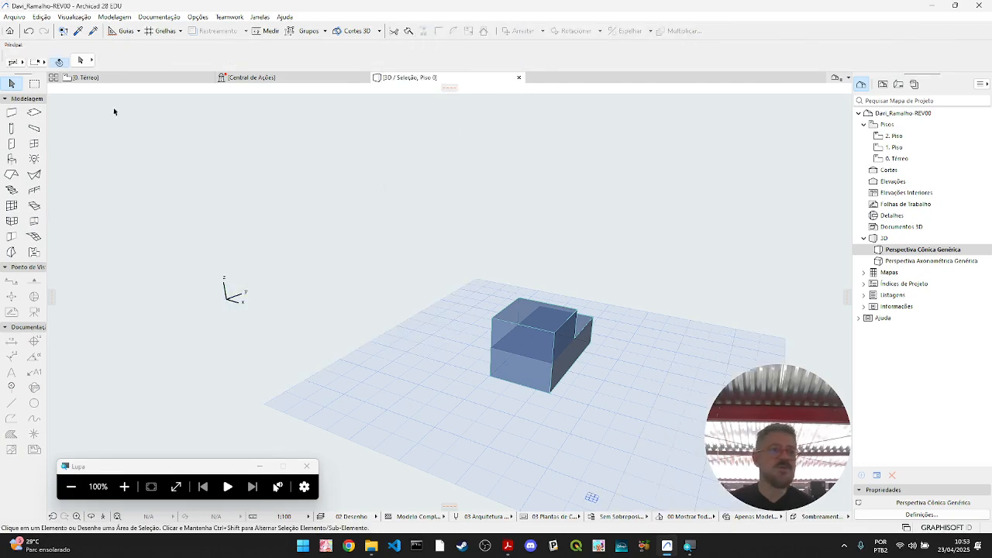
- Copy the grouped stacked slab block 5 m horizontally in the ground-floor plan and deselect the copy
{"action": "left_click", "coordinate": [130, 78]}
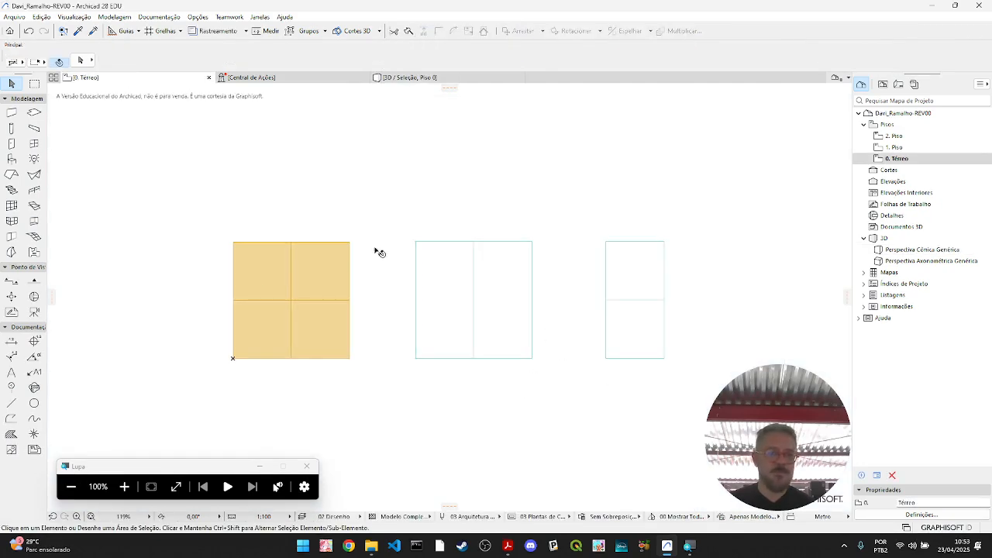
{"action": "left_click", "coordinate": [410, 78]}
{"action": "left_click", "coordinate": [129, 78]}
{"action": "middle_click_drag", "start_coordinate": [686, 398], "coordinate": [467, 394]}
{"action": "left_click_drag", "start_coordinate": [481, 388], "coordinate": [365, 186]}
{"action": "left_click", "coordinate": [388, 354]}
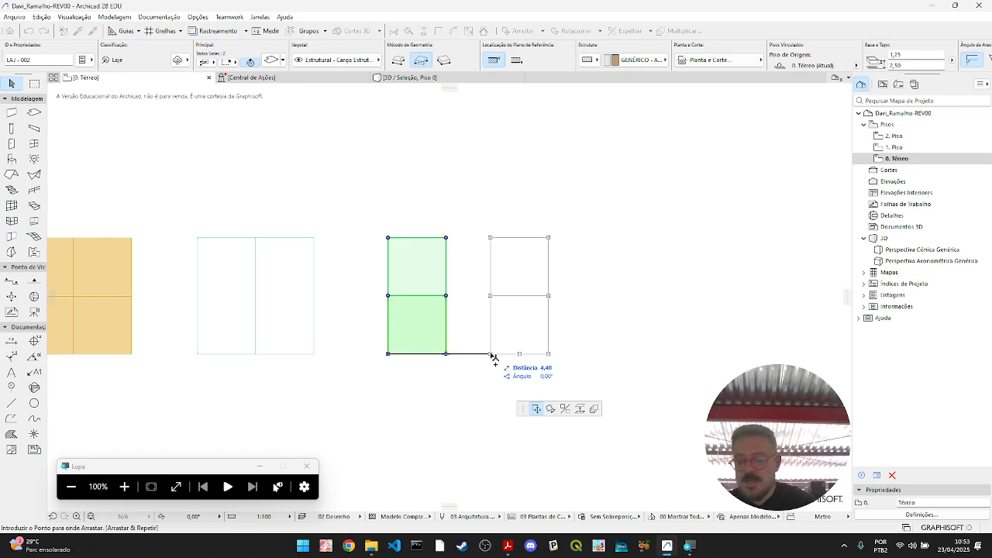
{"action": "type", "text": "5"}
{"action": "key", "text": "Tab"}
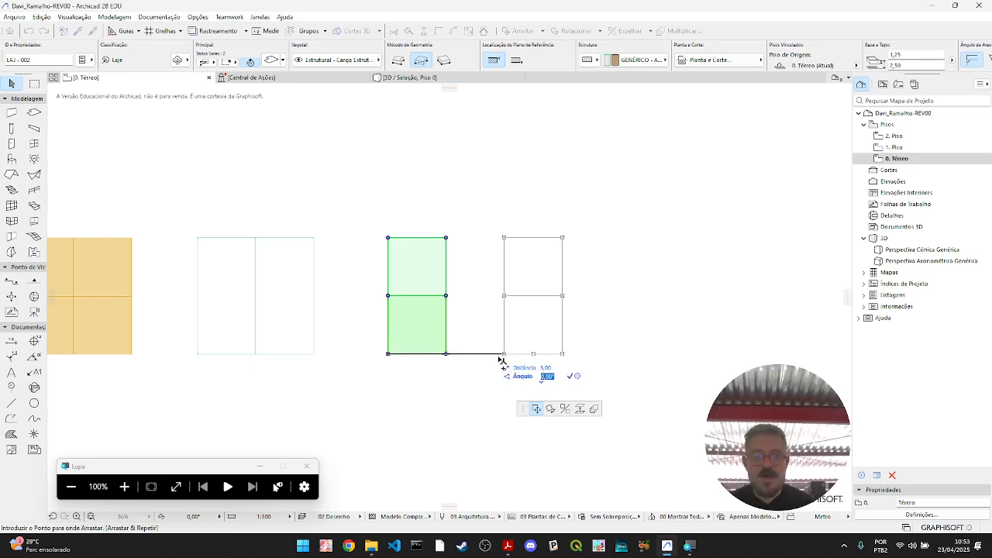
{"action": "key", "text": "Return"}
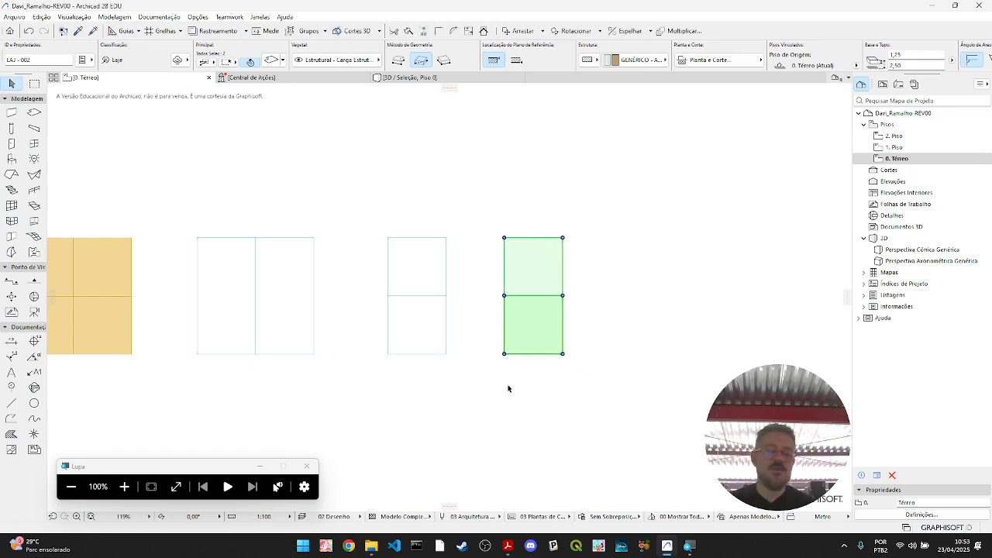
{"action": "left_click", "coordinate": [547, 418]}
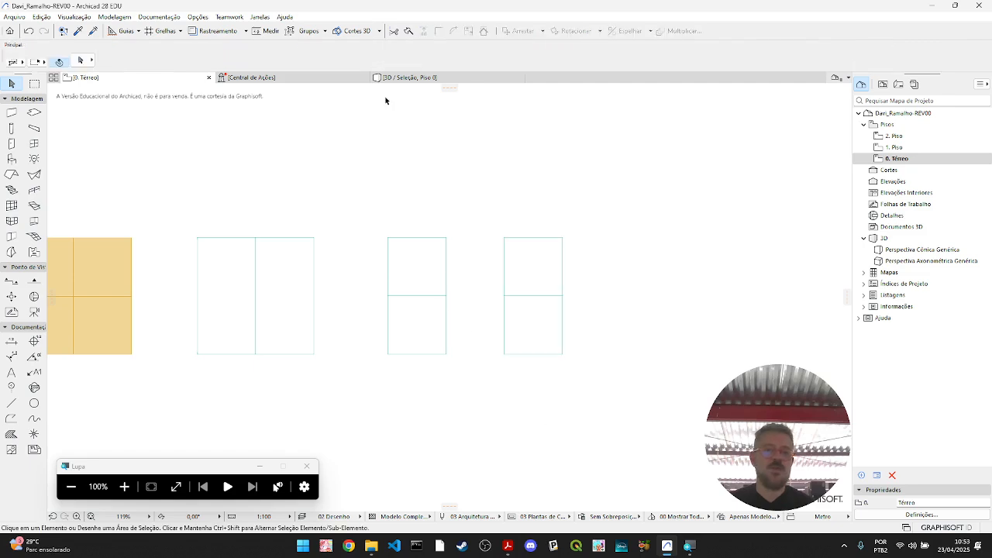
- Show all elements in 3D and delete the Caixa 3 zones together with the large Caixa 4 slab block
{"action": "left_click", "coordinate": [409, 77]}
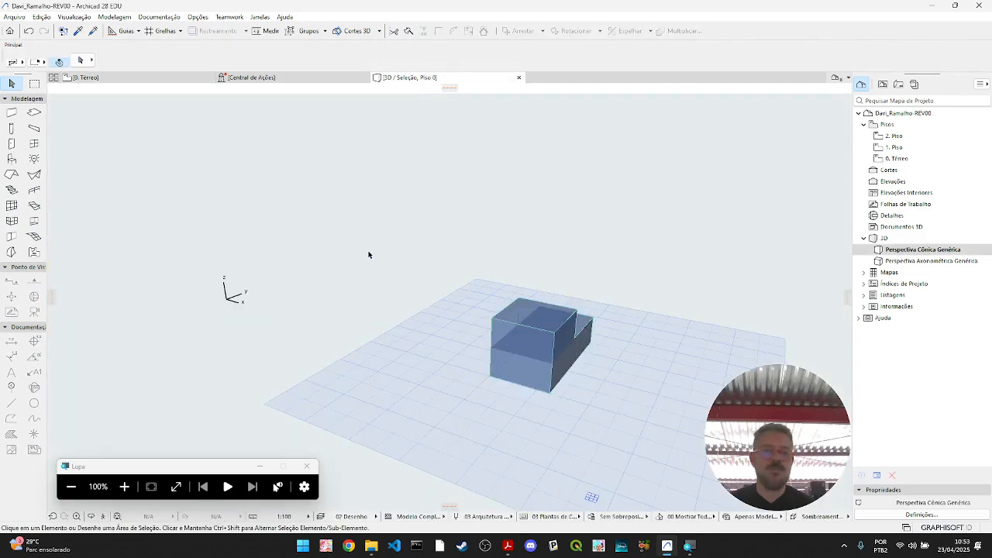
{"action": "right_click", "coordinate": [409, 242]}
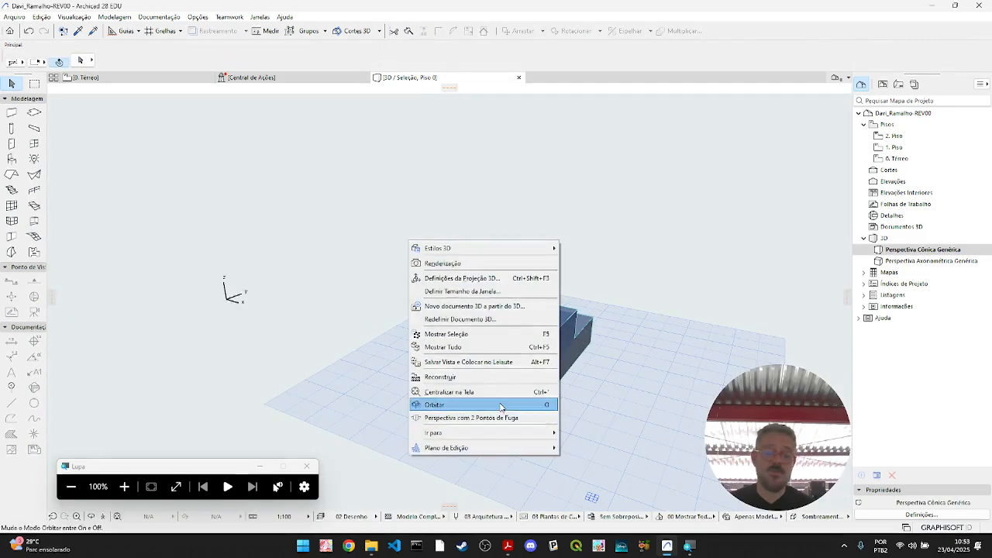
{"action": "left_click", "coordinate": [496, 348]}
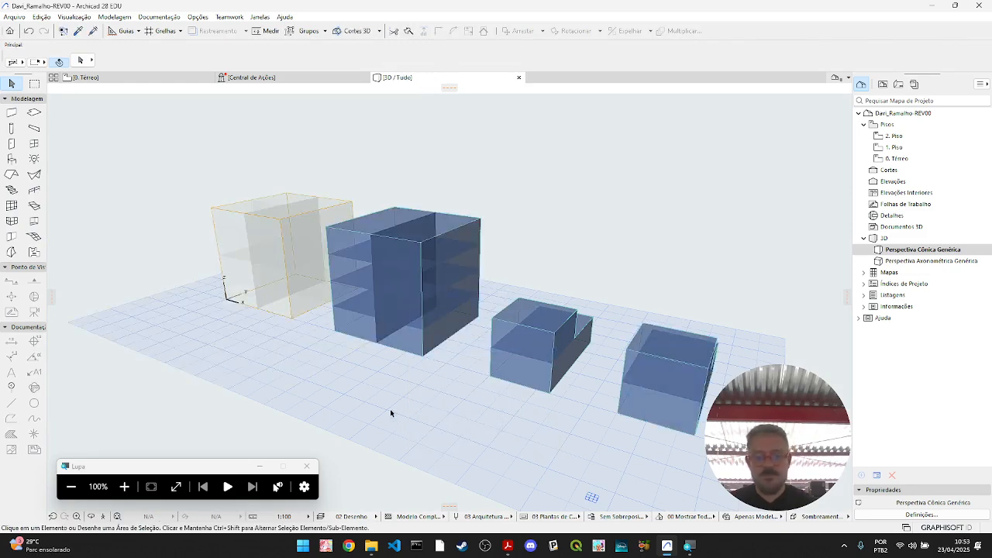
{"action": "left_click_drag", "start_coordinate": [452, 385], "coordinate": [181, 147]}
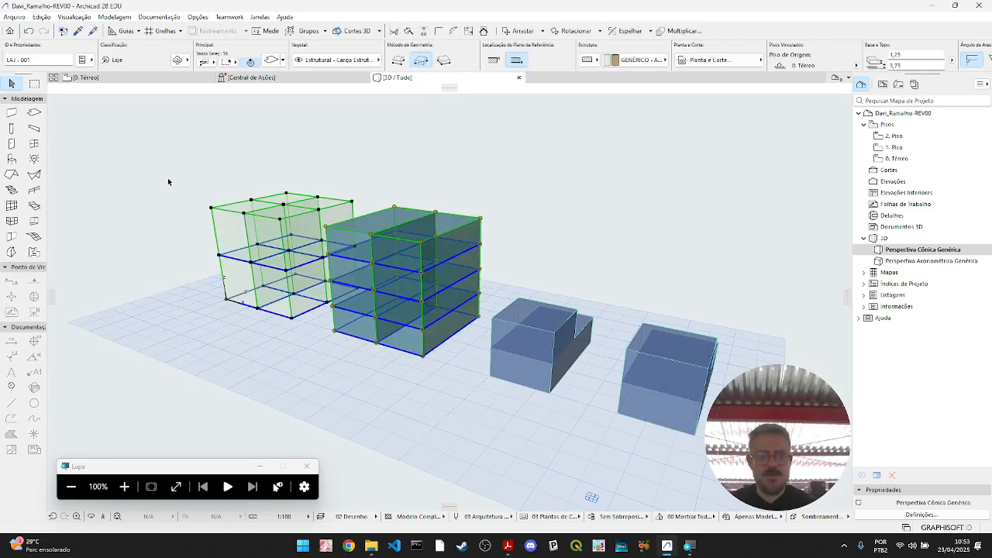
{"action": "key", "text": "Delete"}
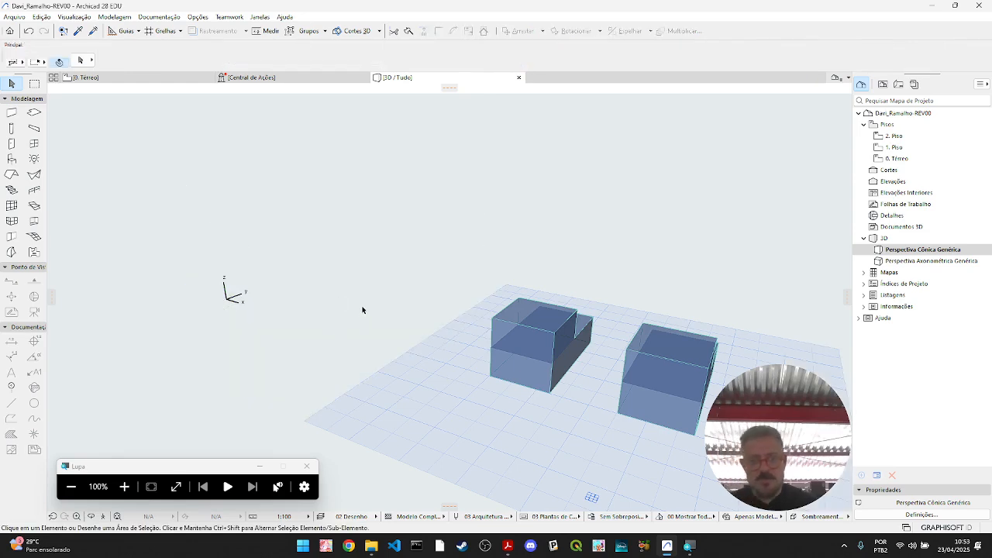
- In the ground-floor plan, copy the original stacked block 2.50 m to its left so the two blocks adjoin
{"action": "left_click", "coordinate": [131, 78]}
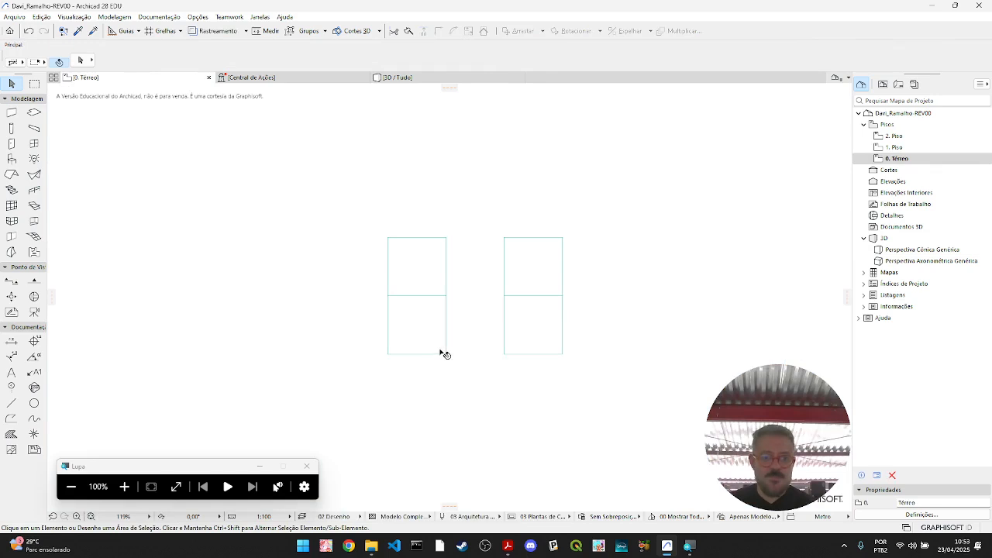
{"action": "left_click", "coordinate": [444, 355]}
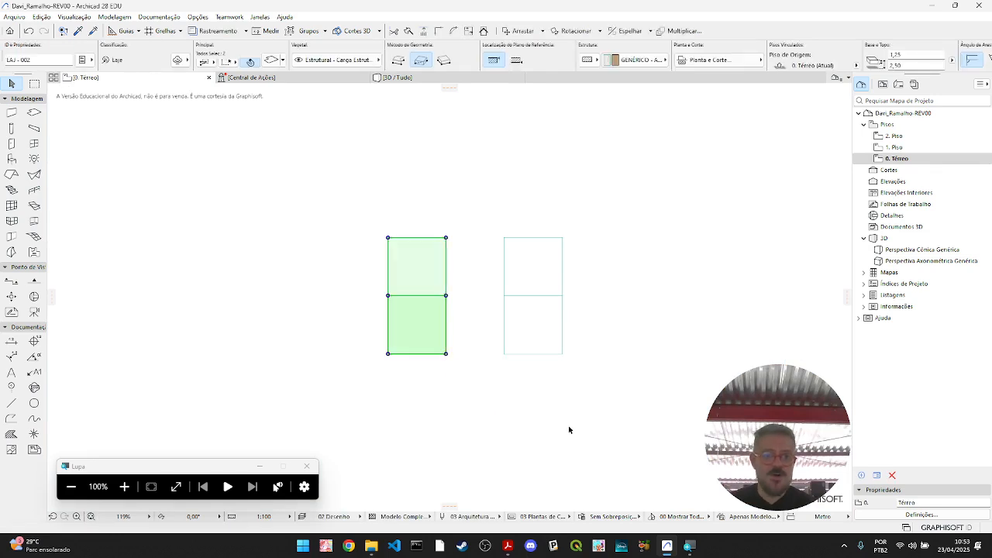
{"action": "left_click", "coordinate": [444, 350]}
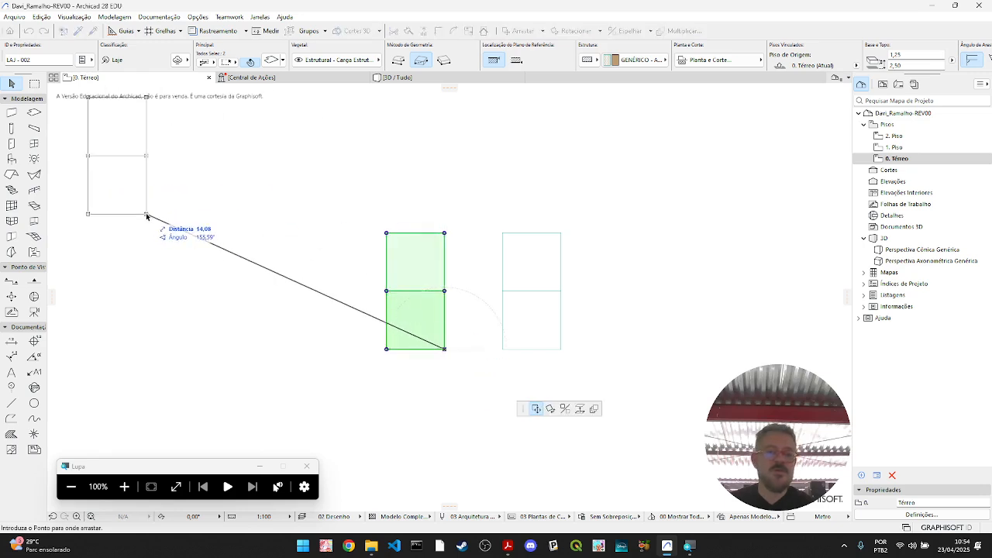
{"action": "left_click", "coordinate": [386, 350]}
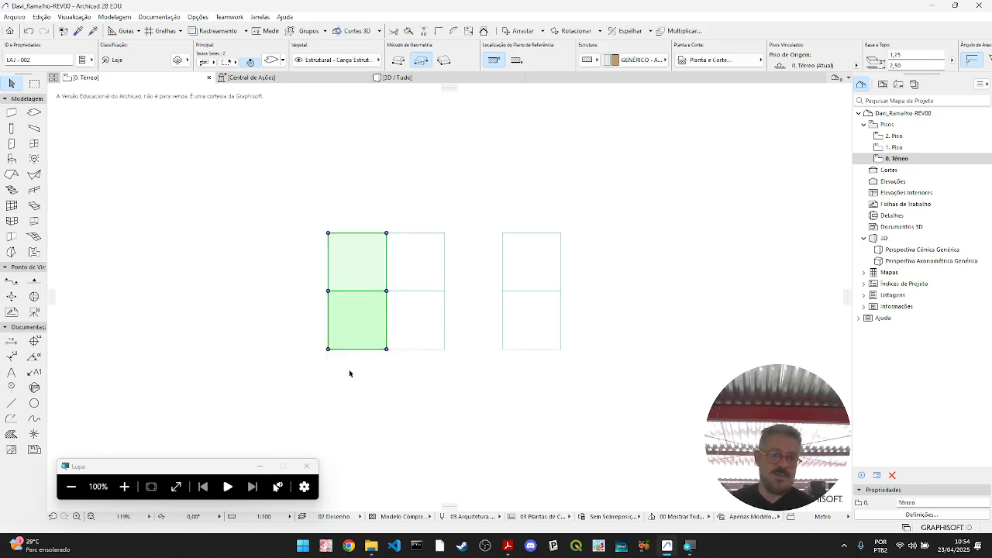
- Rotate the adjoining copy 90° counterclockwise about its lower corner shared with the original block
{"action": "left_click", "coordinate": [386, 349]}
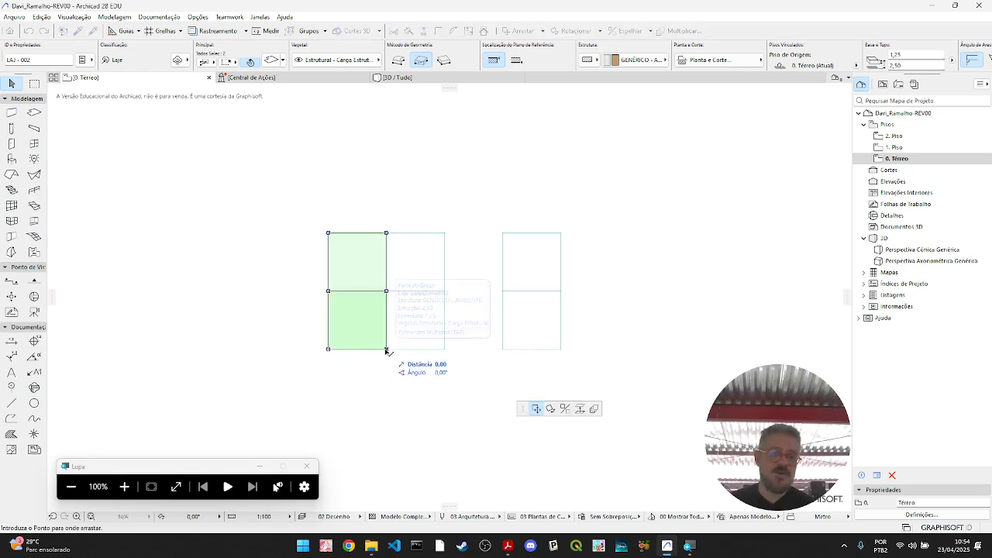
{"action": "left_click", "coordinate": [551, 411]}
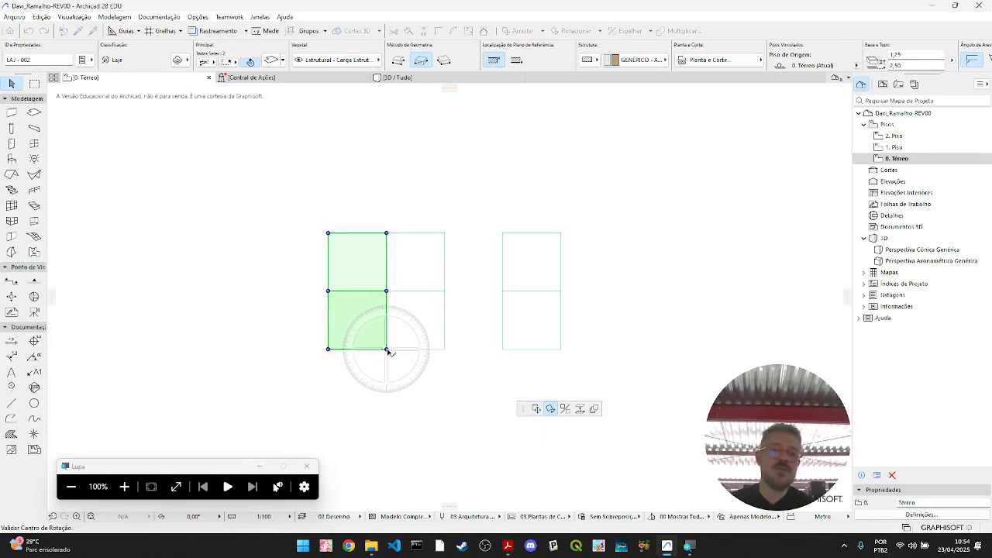
{"action": "left_click", "coordinate": [387, 350]}
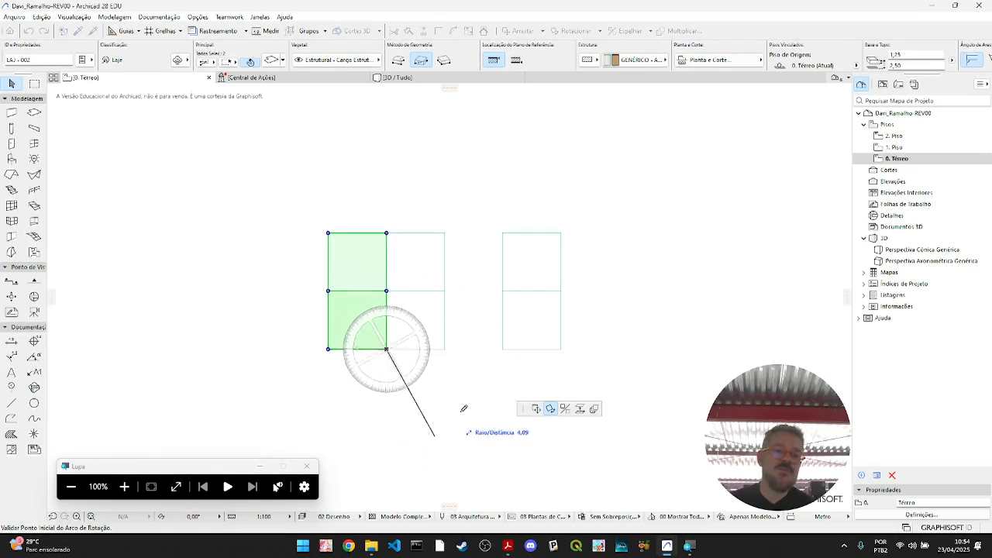
{"action": "left_click", "coordinate": [386, 137]}
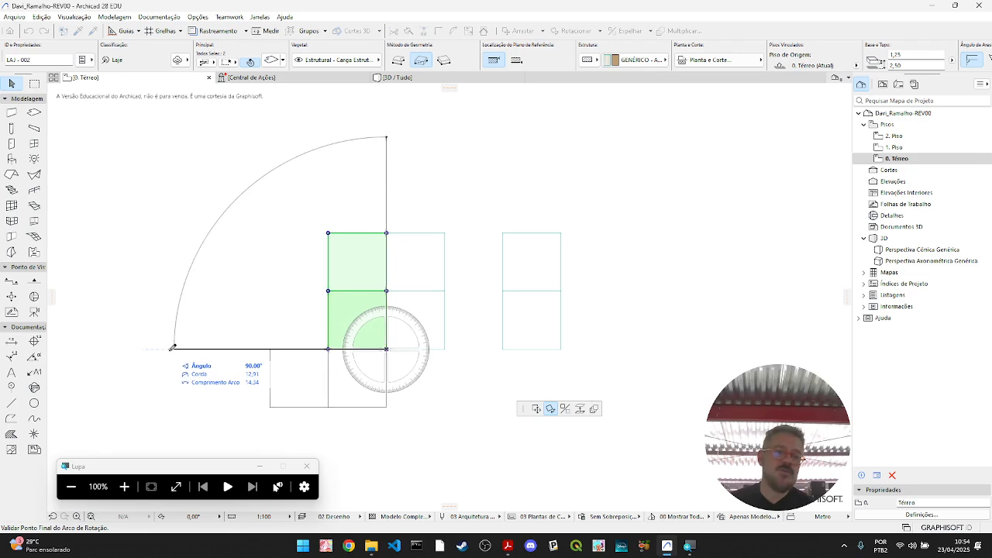
{"action": "left_click", "coordinate": [172, 347]}
{"action": "middle_click_drag", "start_coordinate": [527, 411], "coordinate": [491, 347]}
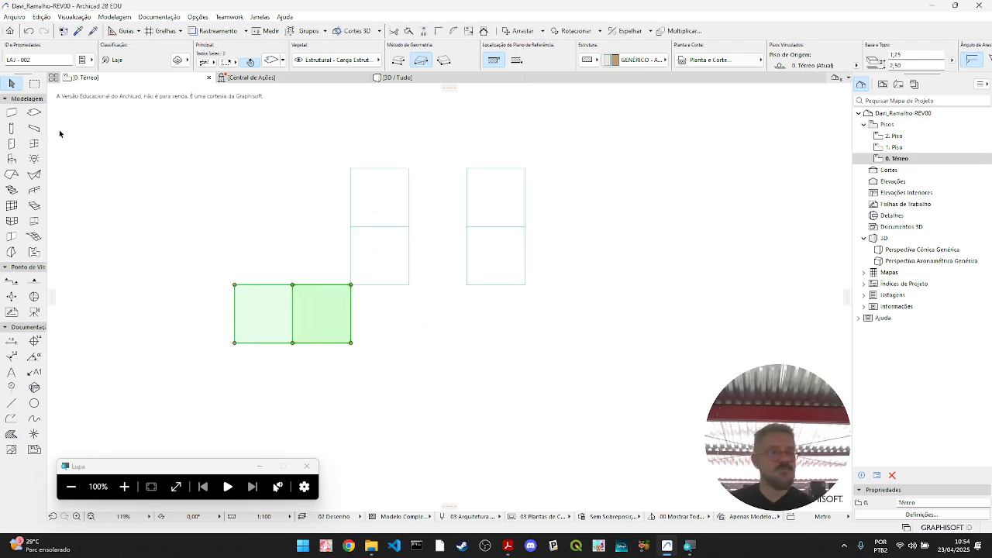
- Delete the detached upright block spaced 5 m from the original
{"action": "left_click", "coordinate": [484, 285]}
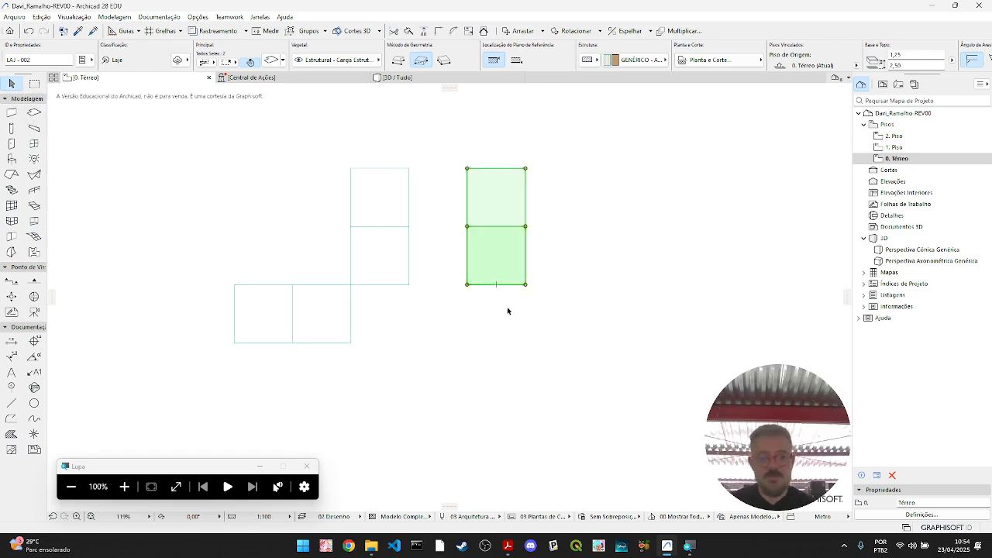
{"action": "key", "text": "Delete"}
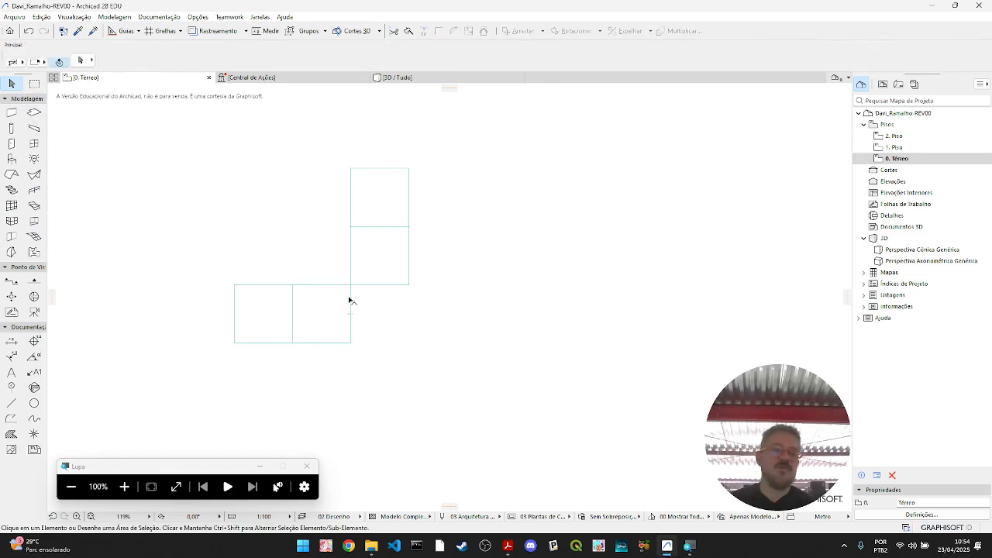
{"action": "left_click", "coordinate": [349, 300]}
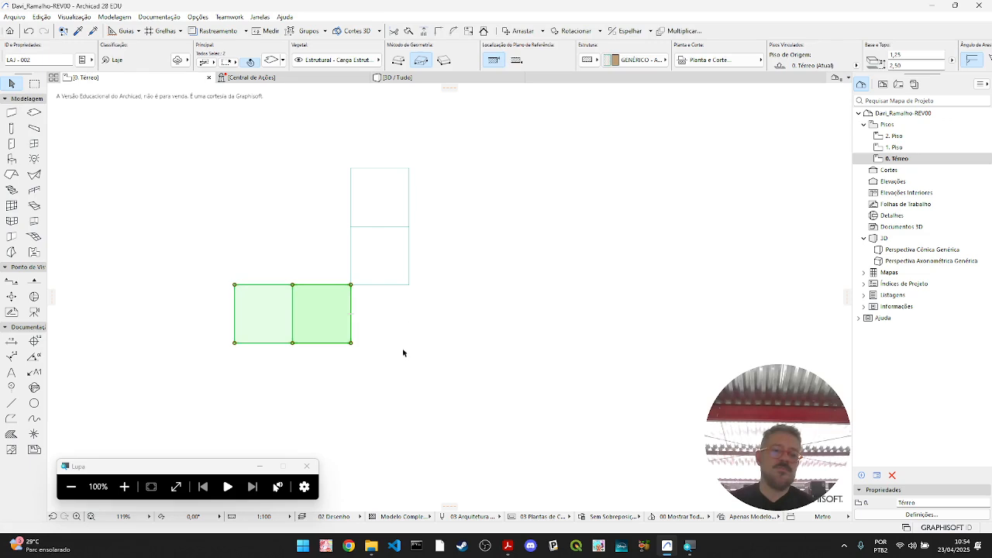
{"action": "left_click", "coordinate": [16, 407]}
{"action": "key", "text": "ctrl+e"}
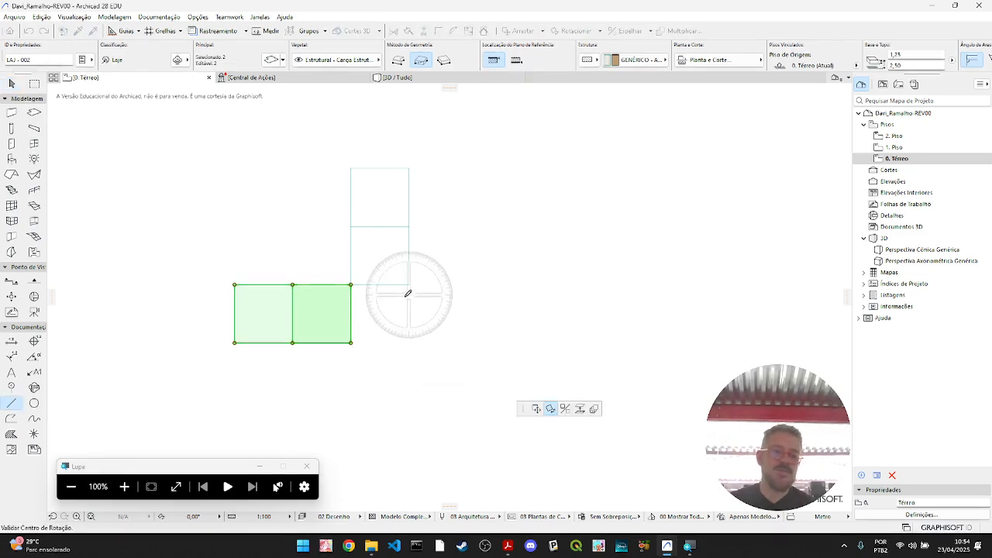
{"action": "key", "text": "Escape"}
{"action": "key", "text": "Escape"}
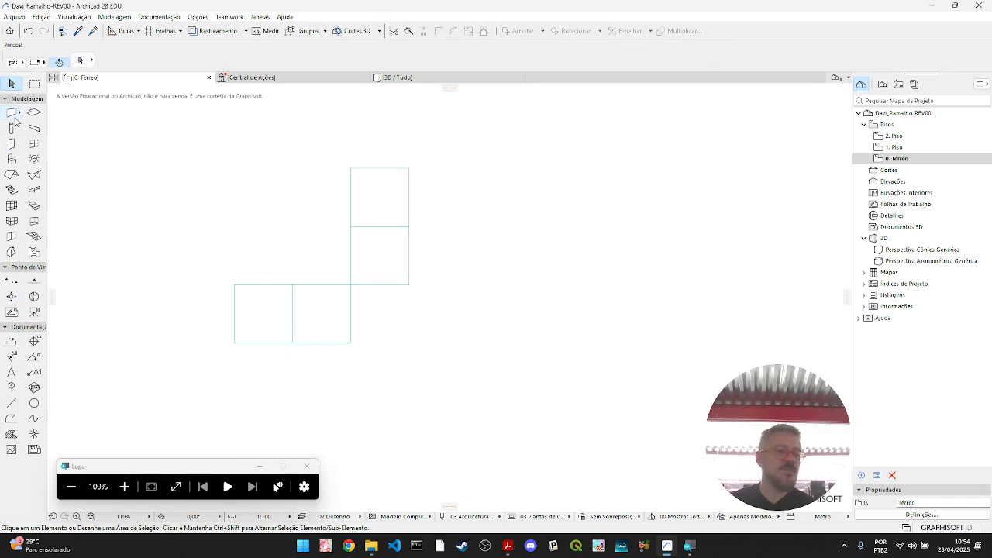
- Draw a 45° line about 3.54 m long between the lower-right corners of the two blocks and delete it
{"action": "left_click", "coordinate": [11, 403]}
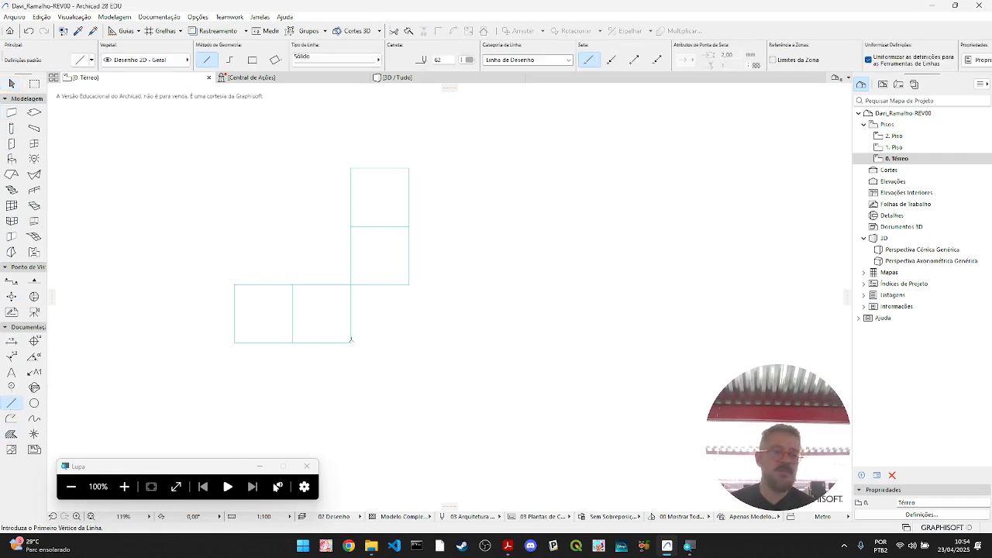
{"action": "left_click", "coordinate": [350, 342]}
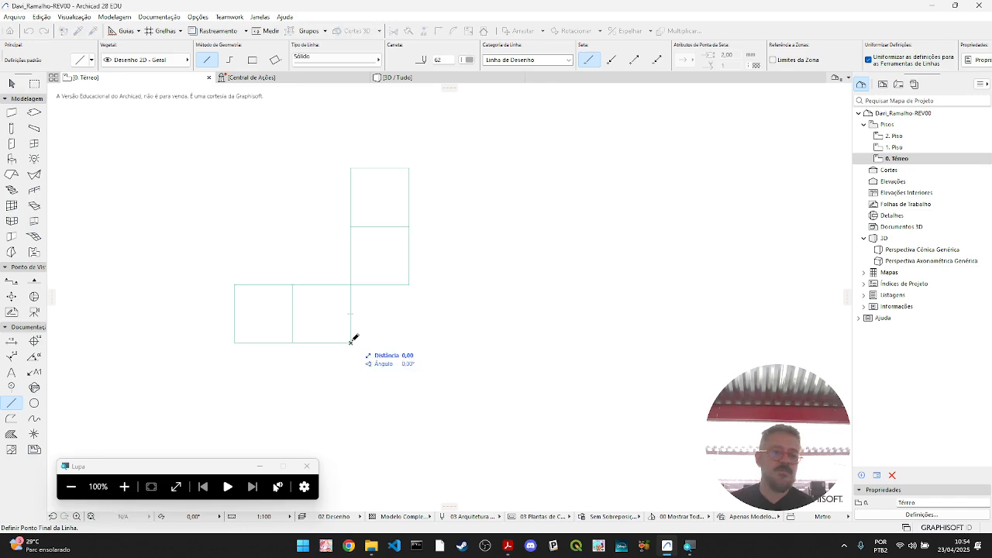
{"action": "left_click", "coordinate": [410, 283]}
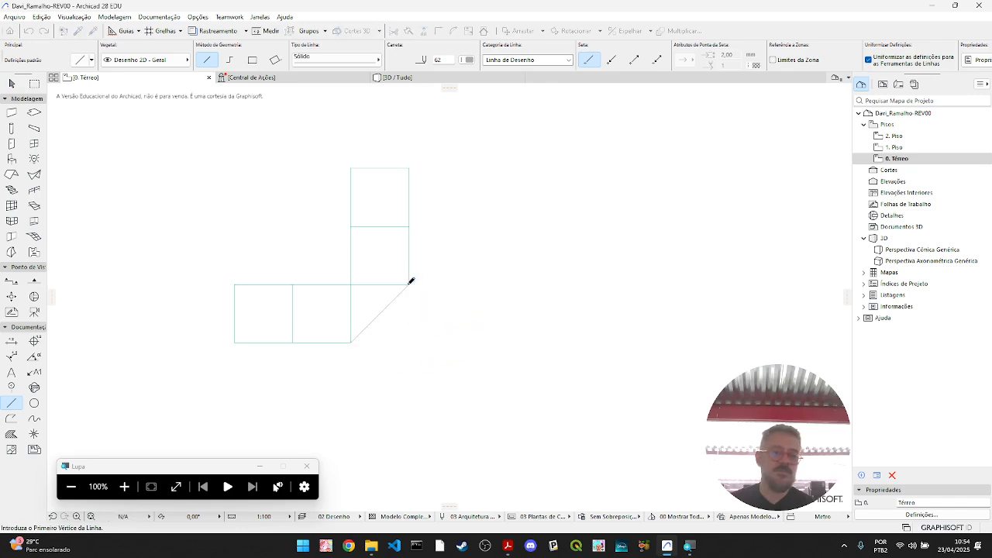
{"action": "key", "text": "Escape"}
{"action": "left_click", "coordinate": [380, 314]}
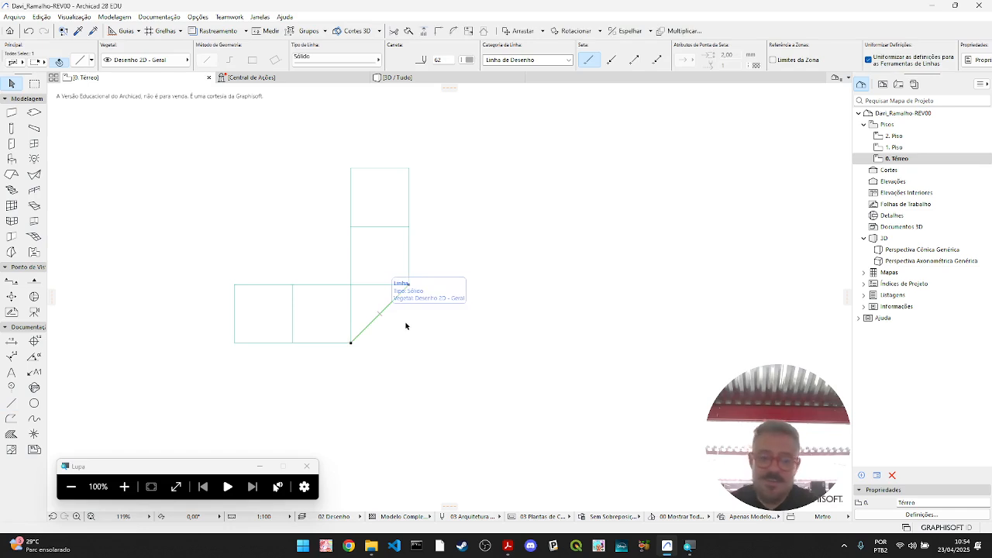
{"action": "key", "text": "Delete"}
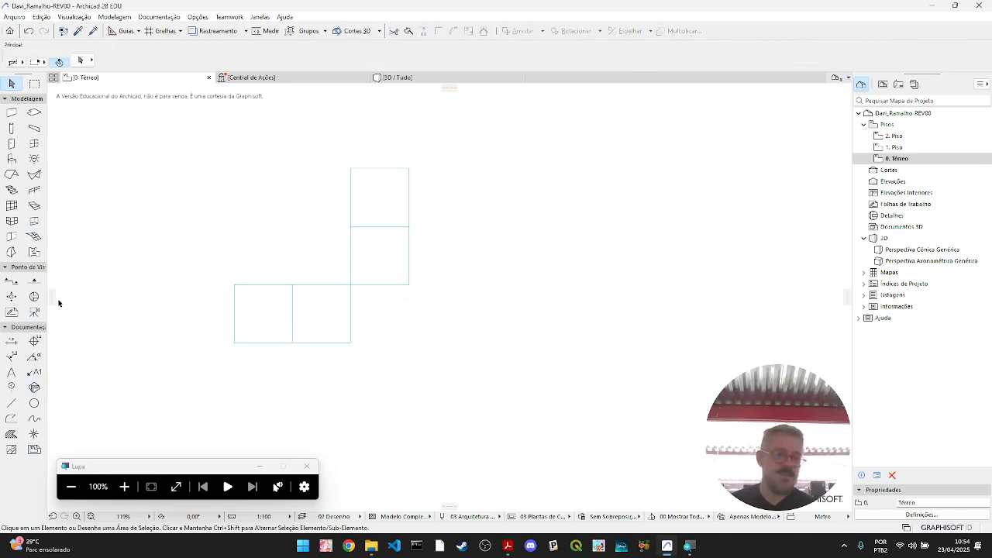
- Place a vertical guide through the midpoint of the upright block's bottom edge and a horizontal guide through the midpoint of the horizontal block's right edge
{"action": "left_click_drag", "start_coordinate": [53, 298], "coordinate": [424, 295]}
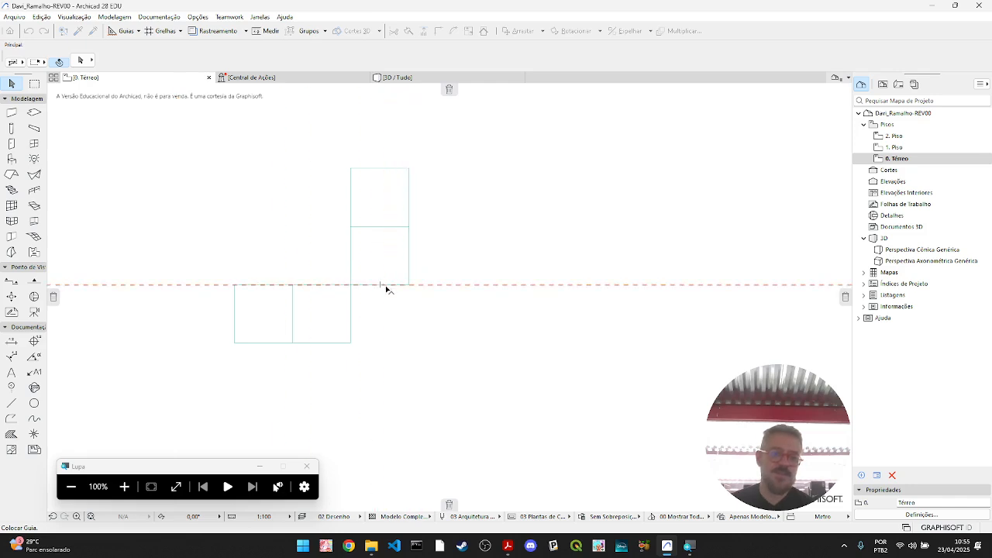
{"action": "left_click", "coordinate": [381, 284]}
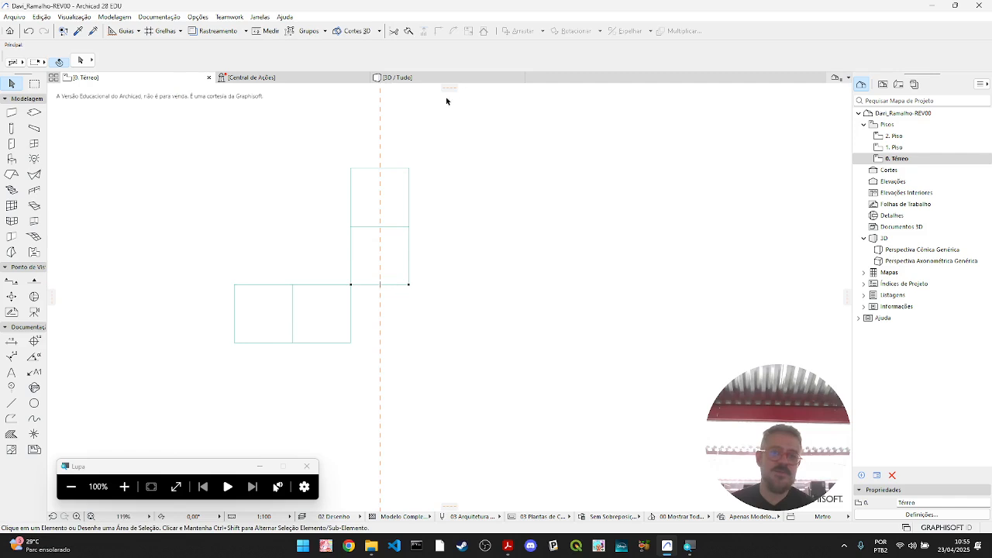
{"action": "left_click_drag", "start_coordinate": [450, 91], "coordinate": [351, 317]}
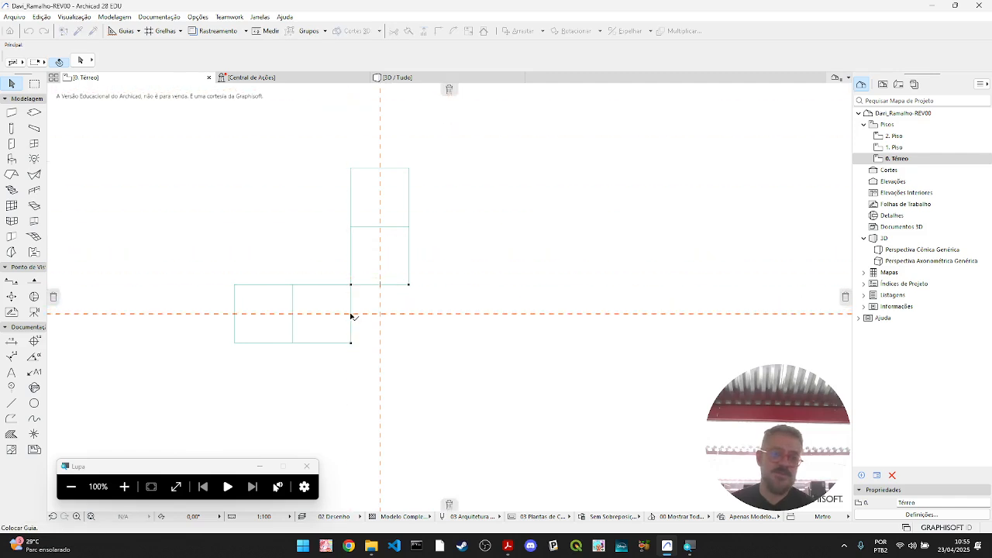
{"action": "left_click", "coordinate": [350, 315]}
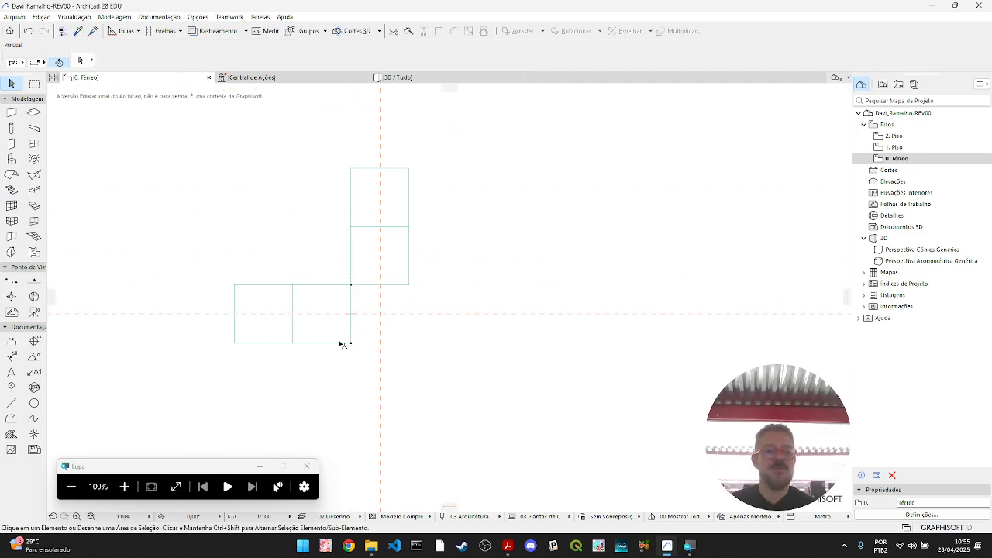
- Rotate a copy of the horizontal block 90° counterclockwise about the intersection of the two guides to form the lower arm
{"action": "key", "text": "ctrl+a"}
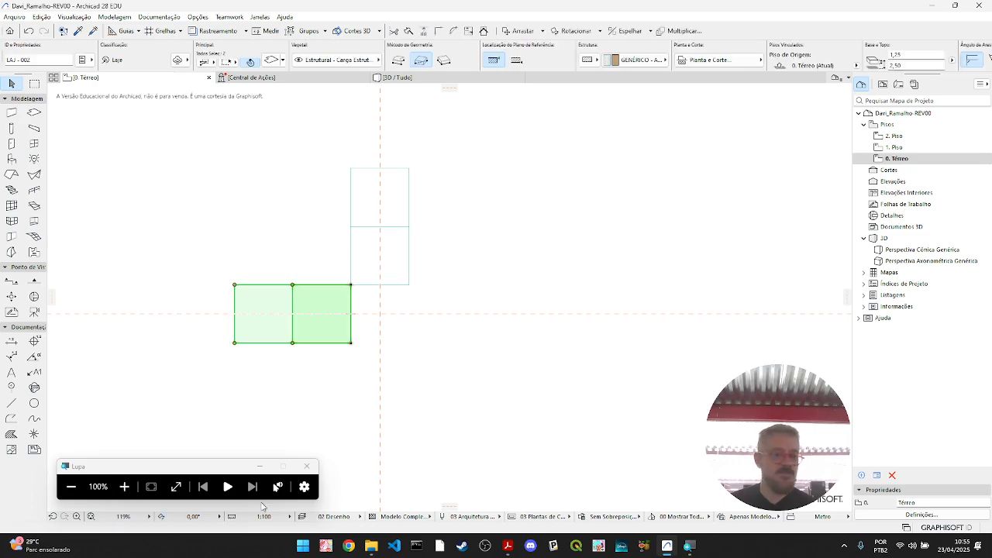
{"action": "left_click", "coordinate": [351, 331]}
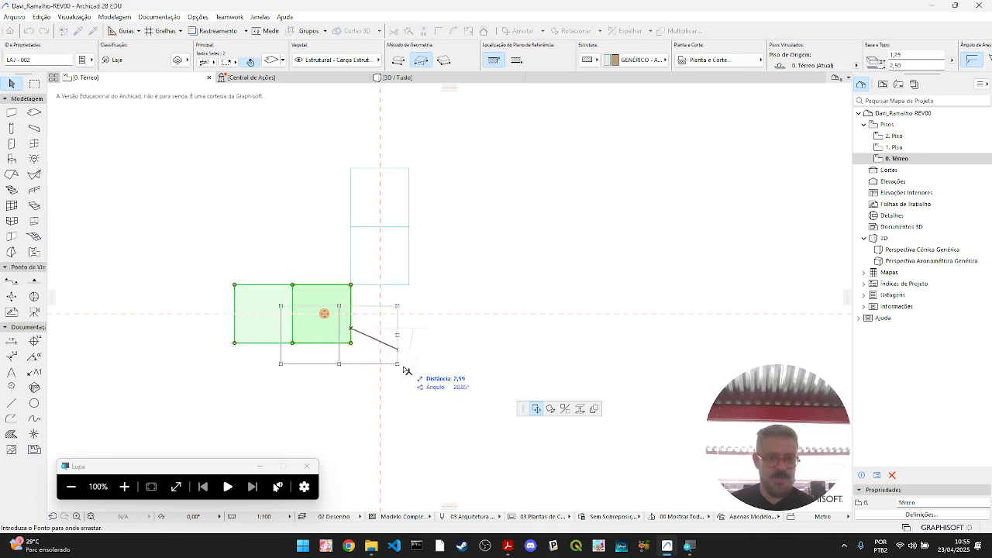
{"action": "left_click", "coordinate": [550, 409]}
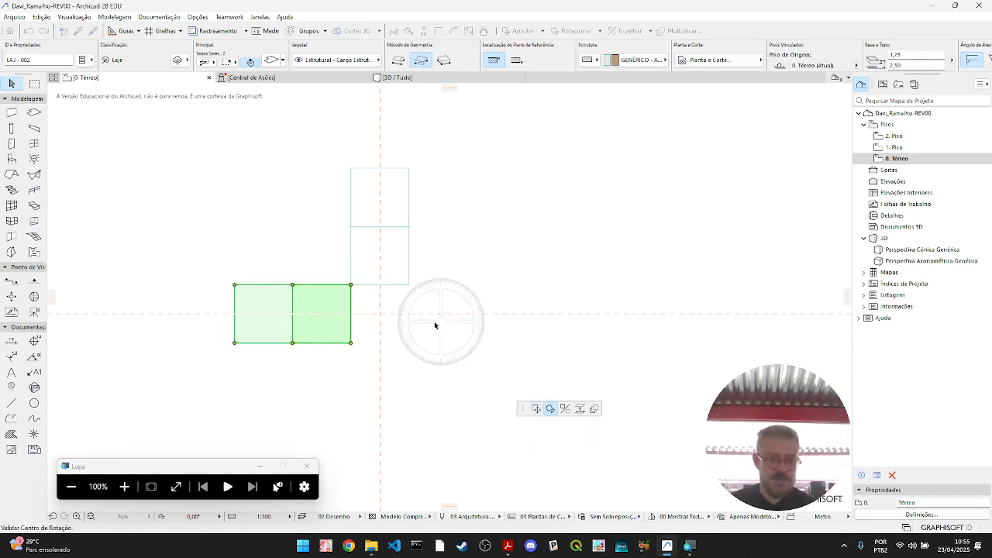
{"action": "left_click", "coordinate": [380, 313]}
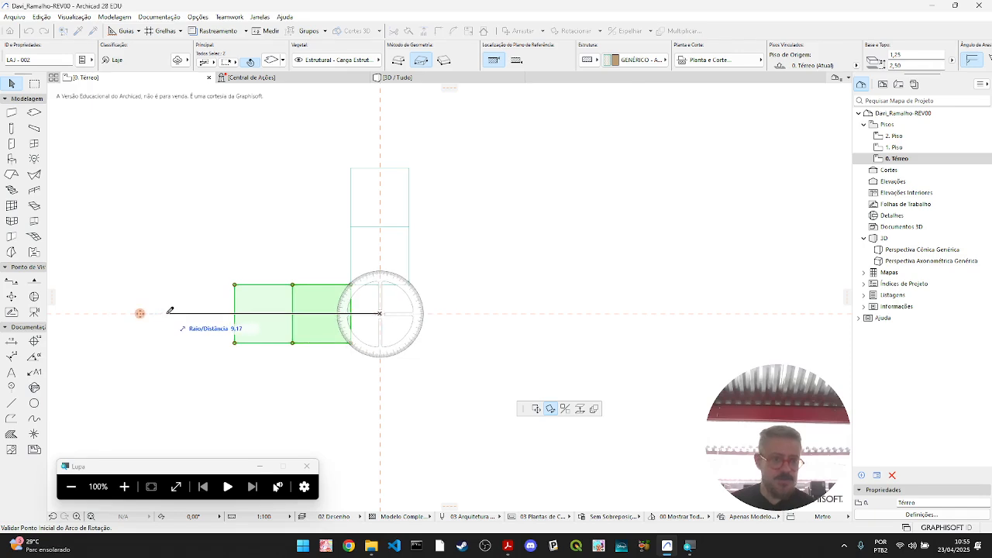
{"action": "key", "text": "ctrl"}
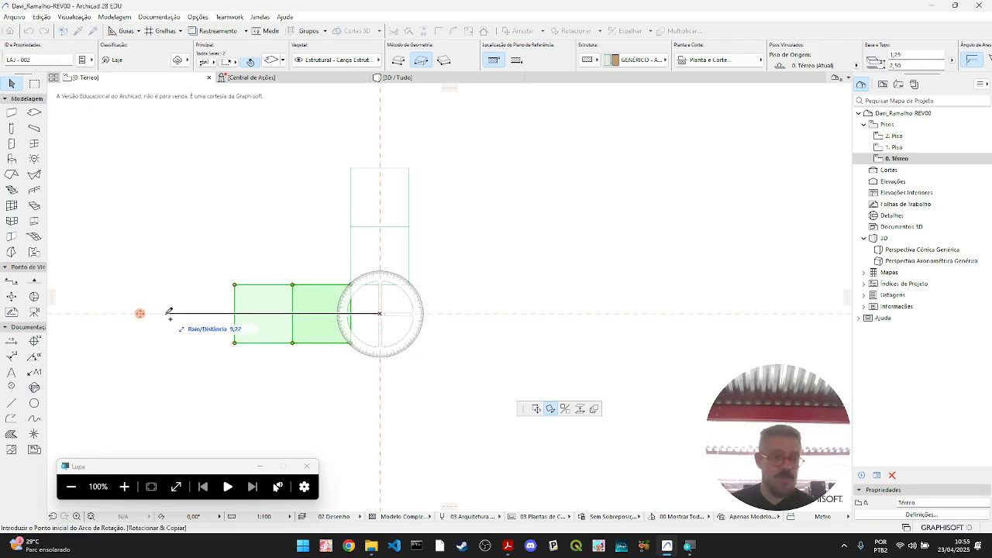
{"action": "left_click", "coordinate": [166, 313]}
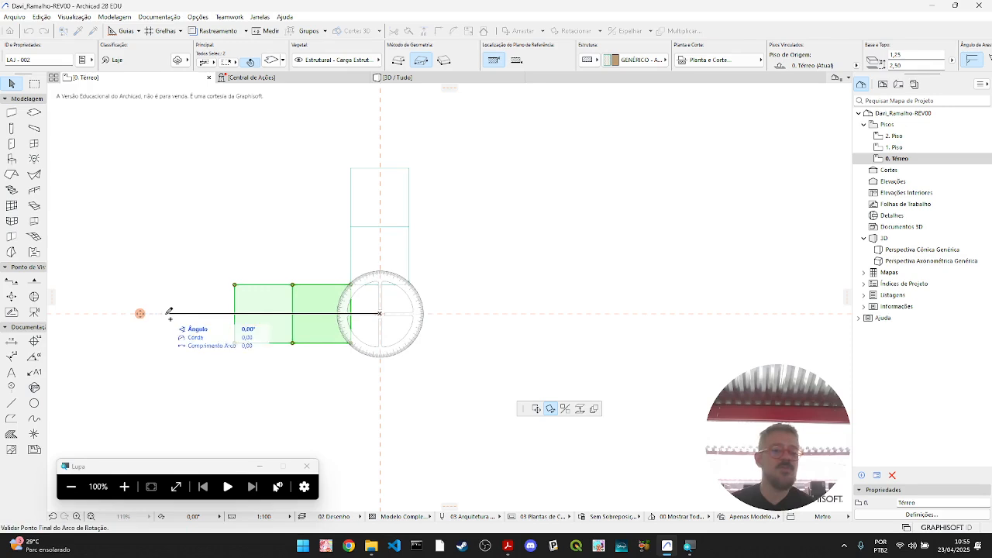
{"action": "left_click", "coordinate": [380, 440]}
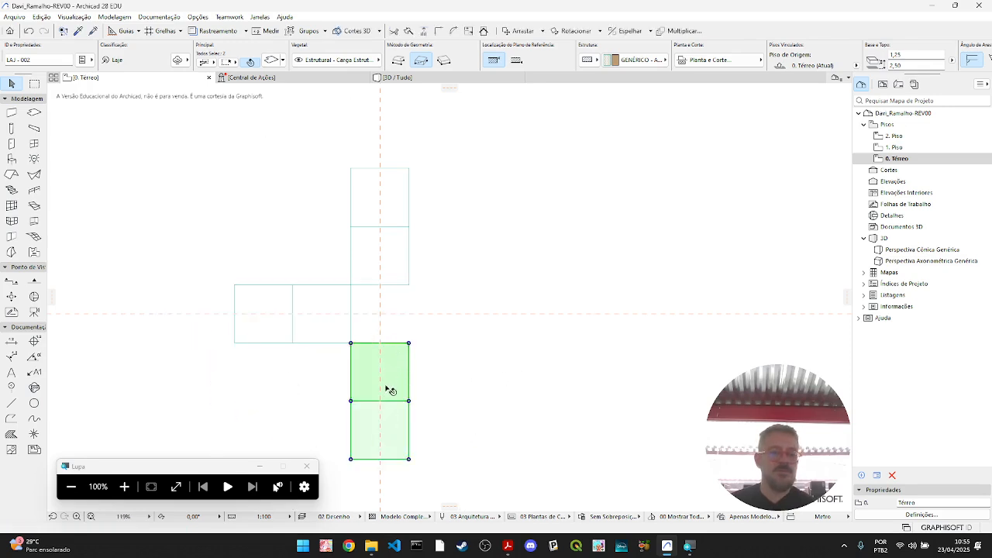
- Try to rotate the lower upright block 90° counterclockwise about the intersection of the two guides
{"action": "key", "text": "ctrl+shift+e"}
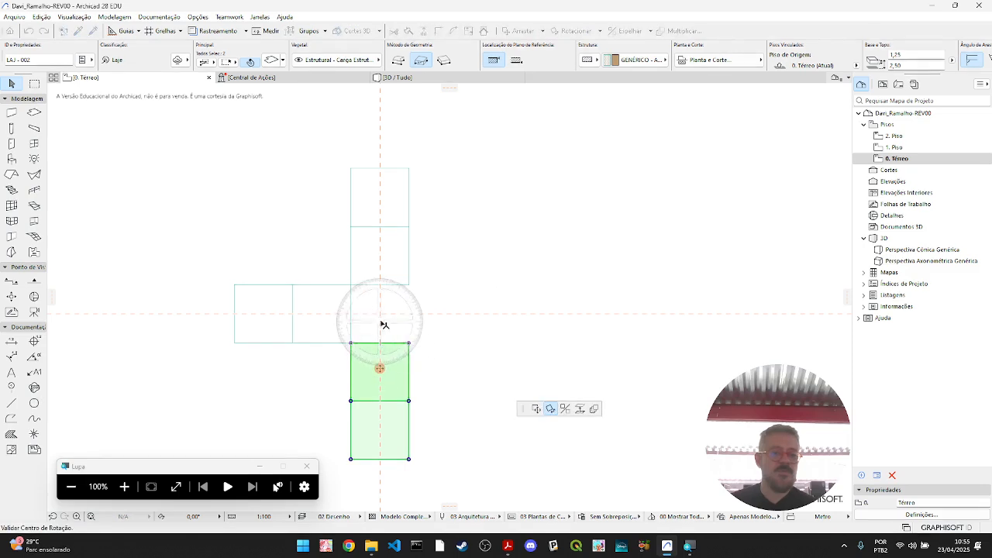
{"action": "left_click", "coordinate": [380, 314]}
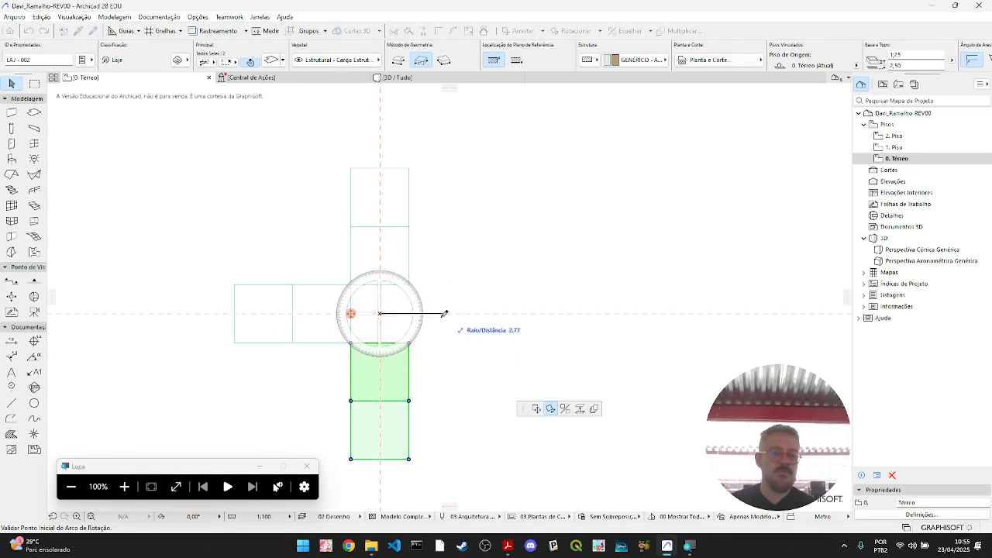
{"action": "left_click", "coordinate": [382, 336]}
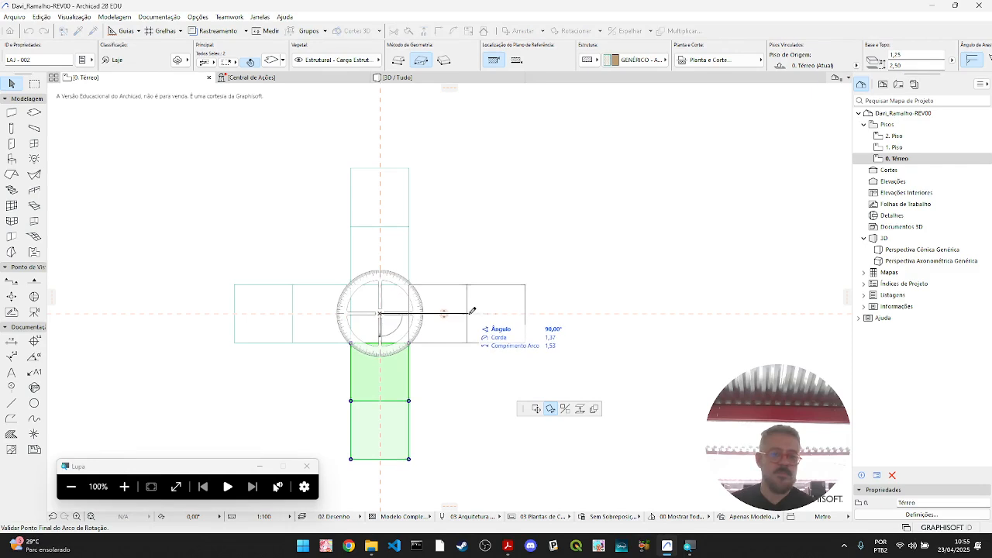
{"action": "left_click", "coordinate": [469, 314]}
{"action": "key", "text": "ctrl+z"}
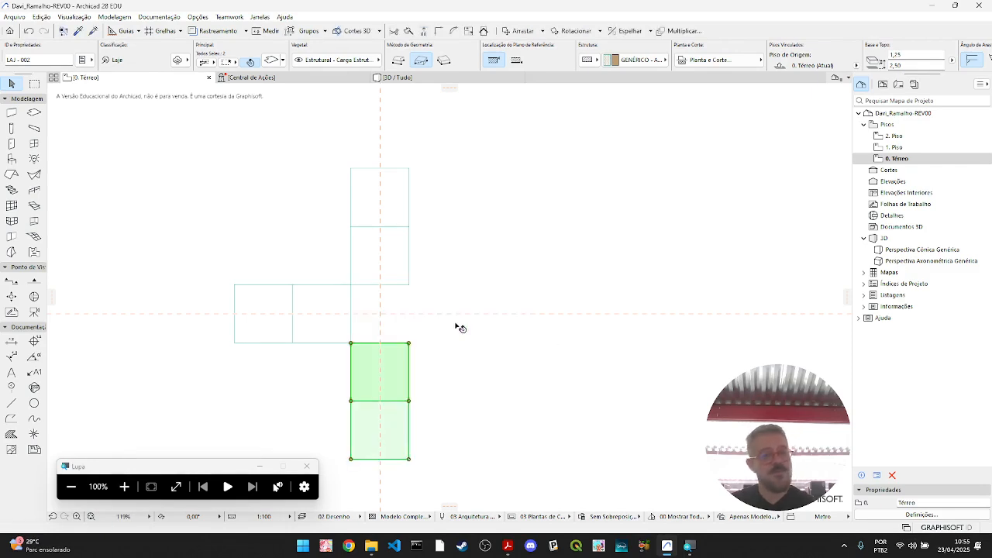
- Rotate a copy of the lower upright block 90° counterclockwise about the guide intersection and inspect the cross-shaped composition in 3D
{"action": "left_click", "coordinate": [395, 370]}
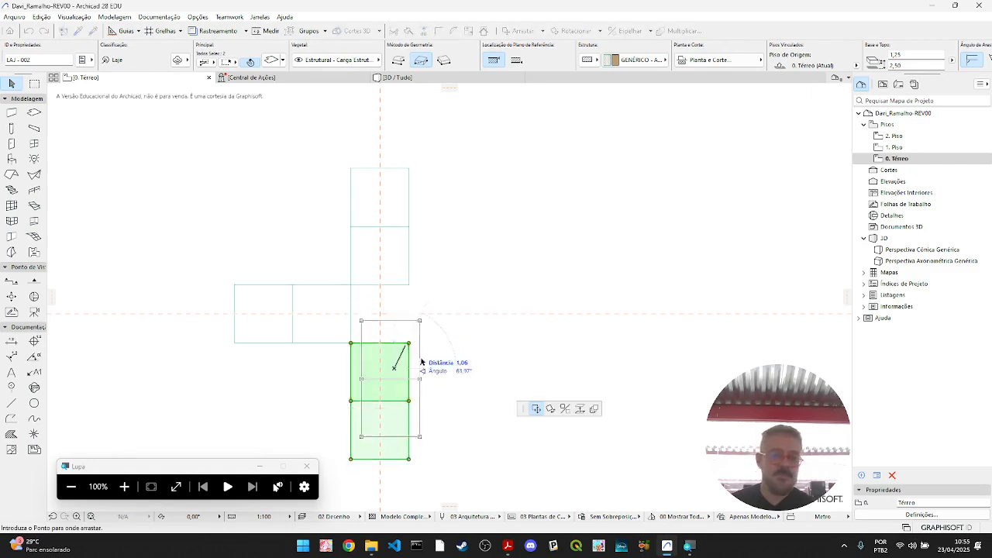
{"action": "left_click", "coordinate": [380, 314]}
{"action": "left_click", "coordinate": [379, 477]}
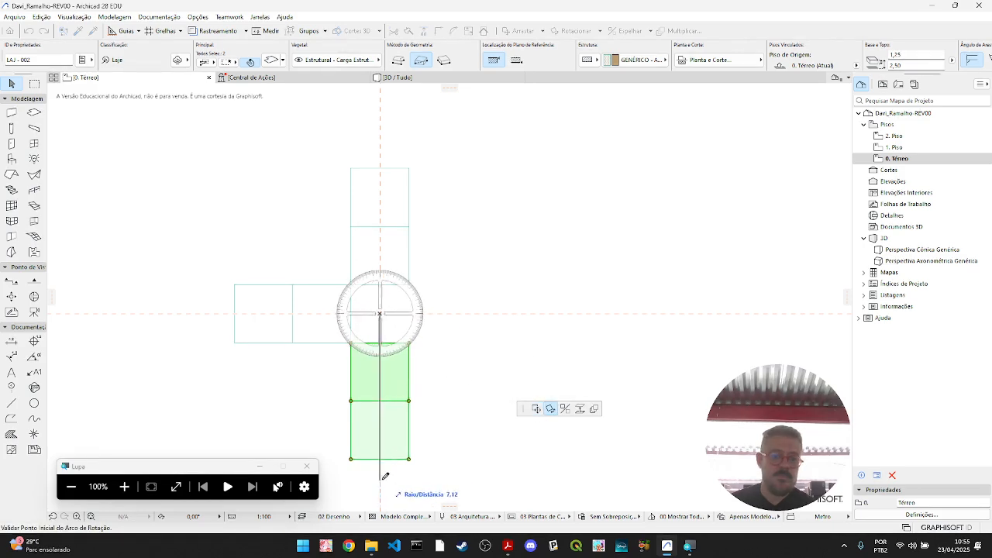
{"action": "left_click", "coordinate": [493, 311]}
{"action": "key", "text": "F3"}
{"action": "left_click", "coordinate": [468, 358]}
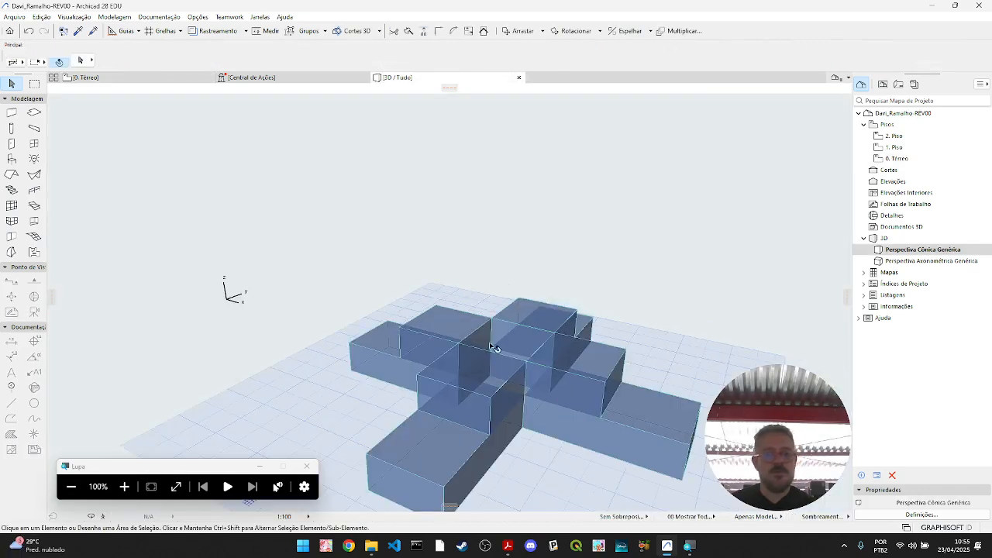
{"action": "middle_click_drag", "start_coordinate": [623, 348], "coordinate": [625, 320]}
{"action": "middle_click_drag", "start_coordinate": [514, 377], "coordinate": [517, 402], "text": "shift"}
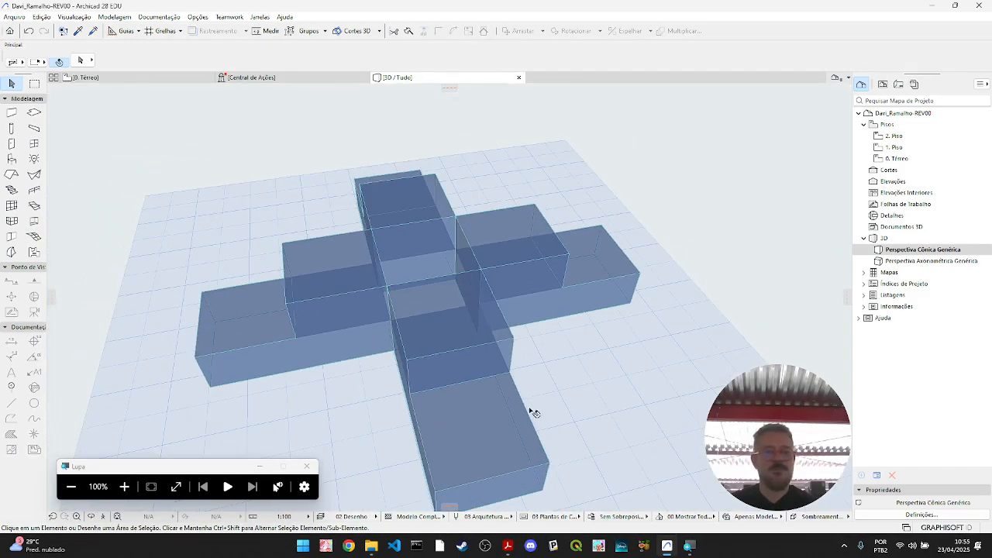
{"action": "middle_click_drag", "start_coordinate": [611, 402], "coordinate": [650, 382], "text": "shift"}
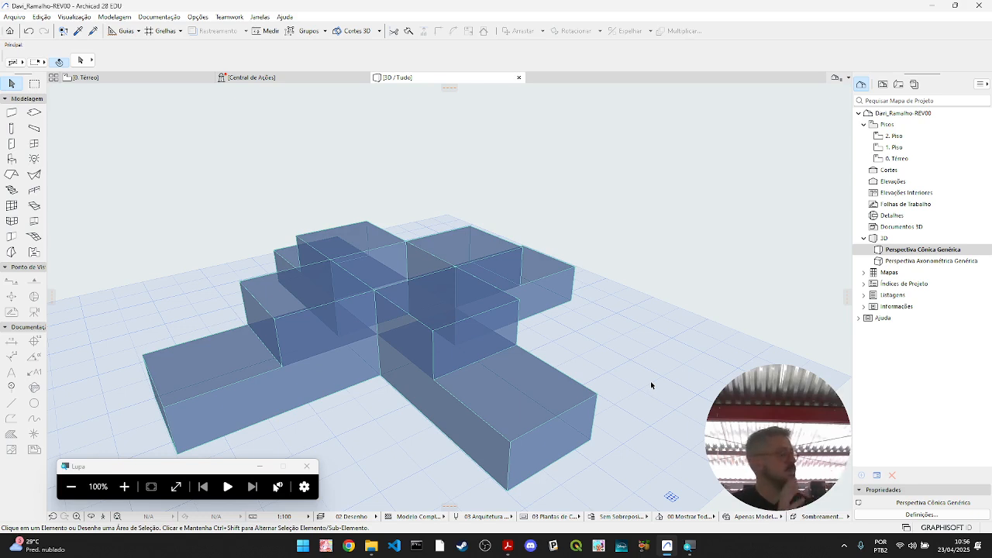
- Move the right arm's block down so its upper-left corner meets the midpoint of the lower block's right edge, and check it in 3D
{"action": "left_click", "coordinate": [121, 77]}
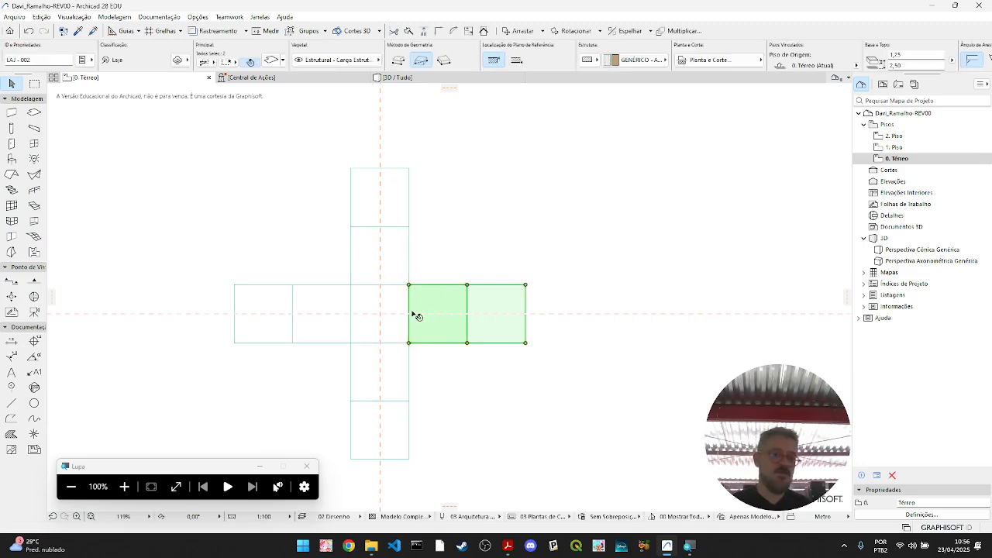
{"action": "key", "text": "ctrl+e"}
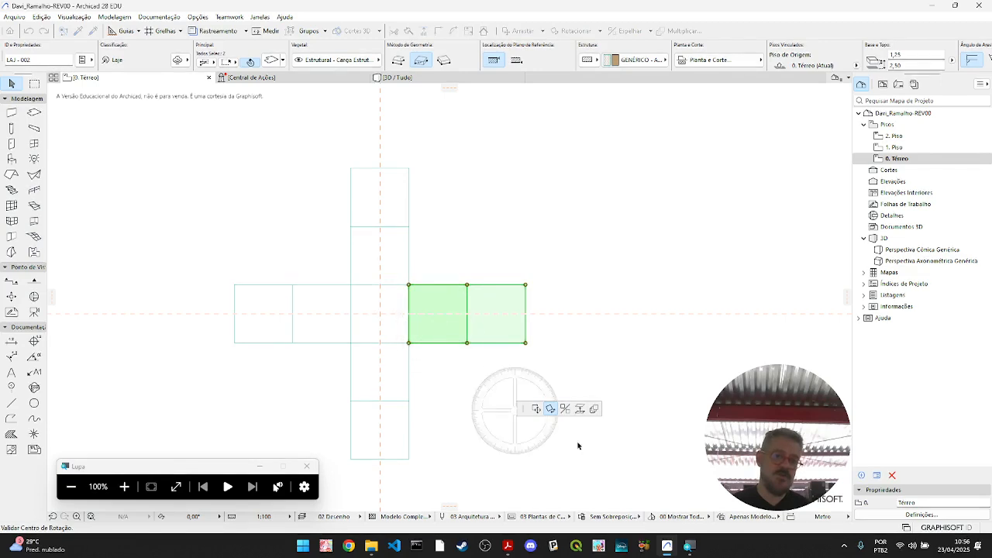
{"action": "left_click", "coordinate": [535, 411]}
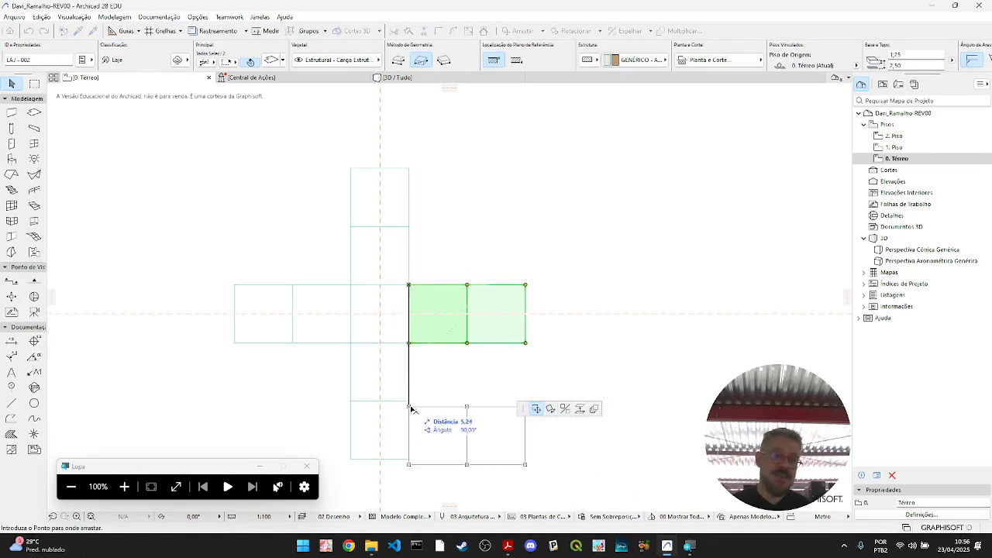
{"action": "left_click", "coordinate": [408, 400]}
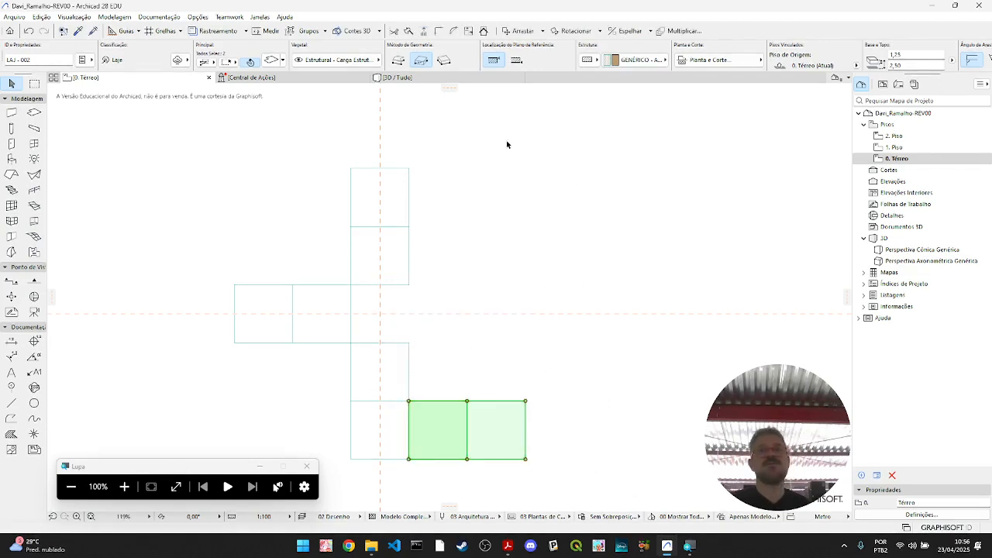
{"action": "left_click", "coordinate": [436, 79]}
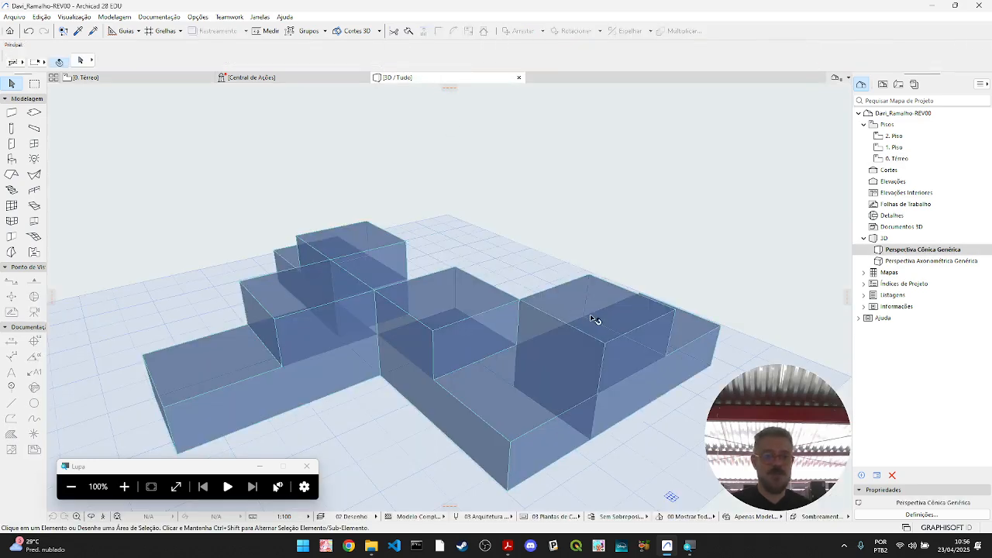
{"action": "scroll", "coordinate": [572, 310], "scroll_direction": "down", "scroll_amount": 2}
{"action": "middle_click_drag", "start_coordinate": [656, 364], "coordinate": [415, 421], "text": "shift"}
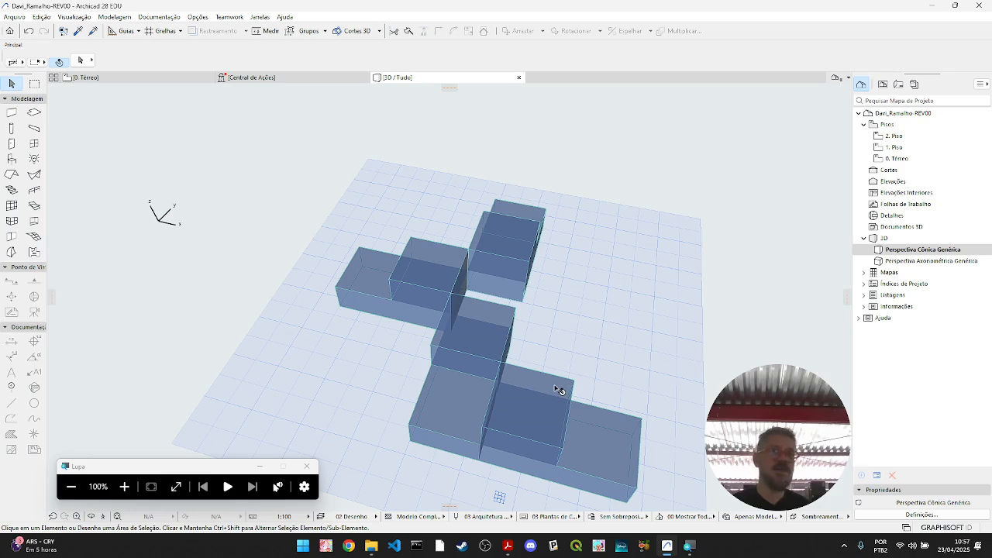
- Examine the Caixa 4 and Caixa 6 piece lists in Froebel 3+4+6.pdf, minimise the document and switch to OBS Studio
{"action": "mouse_move", "coordinate": [555, 379]}
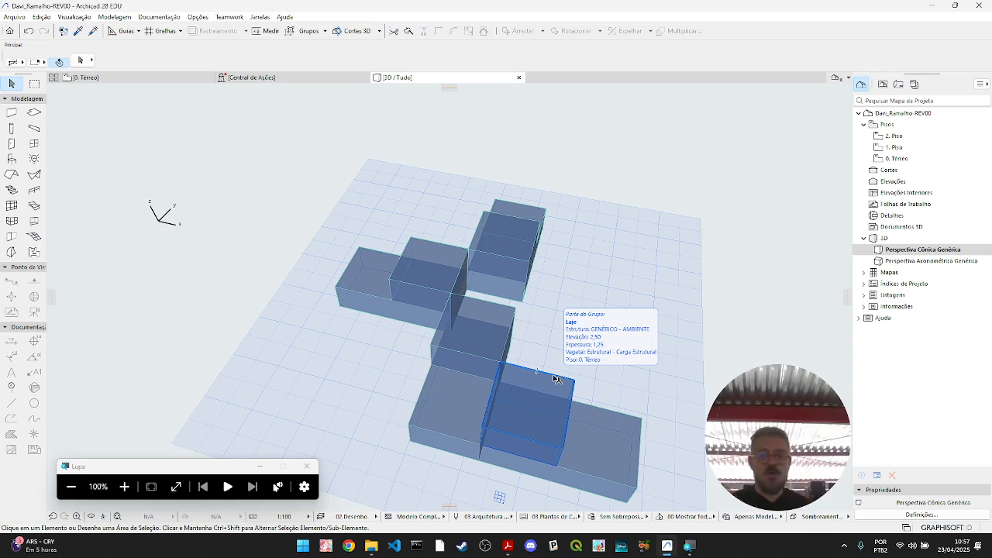
{"action": "left_click", "coordinate": [508, 549]}
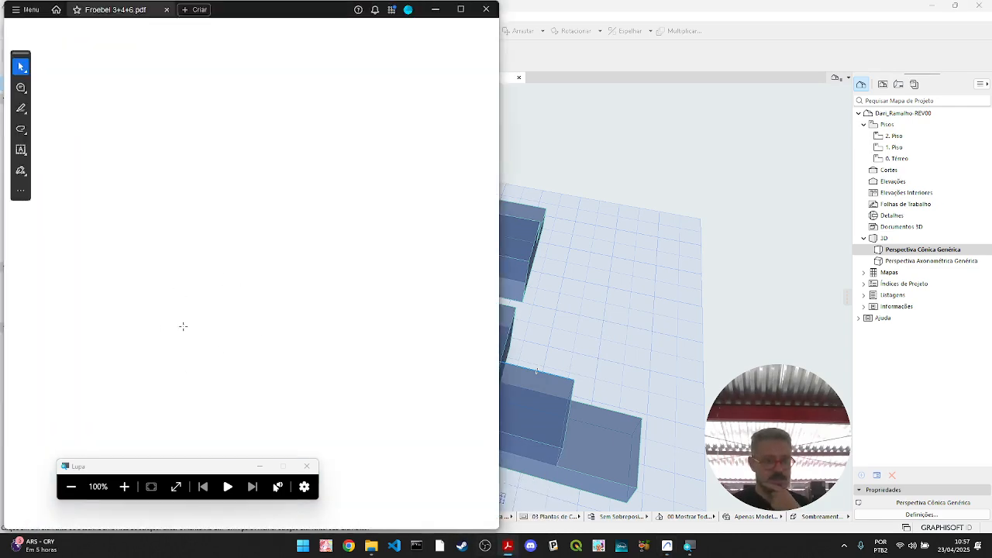
{"action": "scroll", "coordinate": [253, 306], "scroll_direction": "down", "scroll_amount": 3}
{"action": "scroll", "coordinate": [252, 305], "scroll_direction": "down", "scroll_amount": 3}
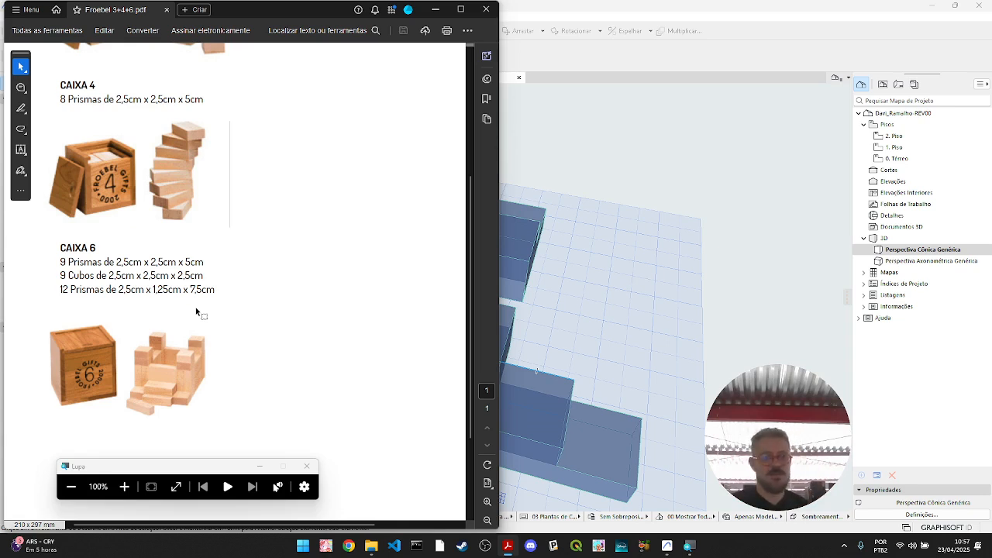
{"action": "left_click", "coordinate": [437, 11]}
{"action": "left_click", "coordinate": [689, 546]}
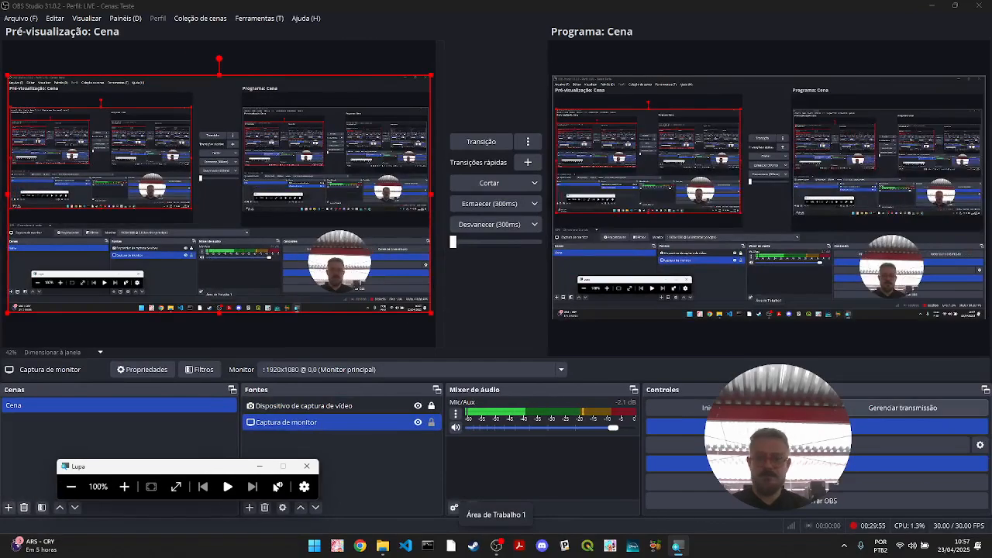